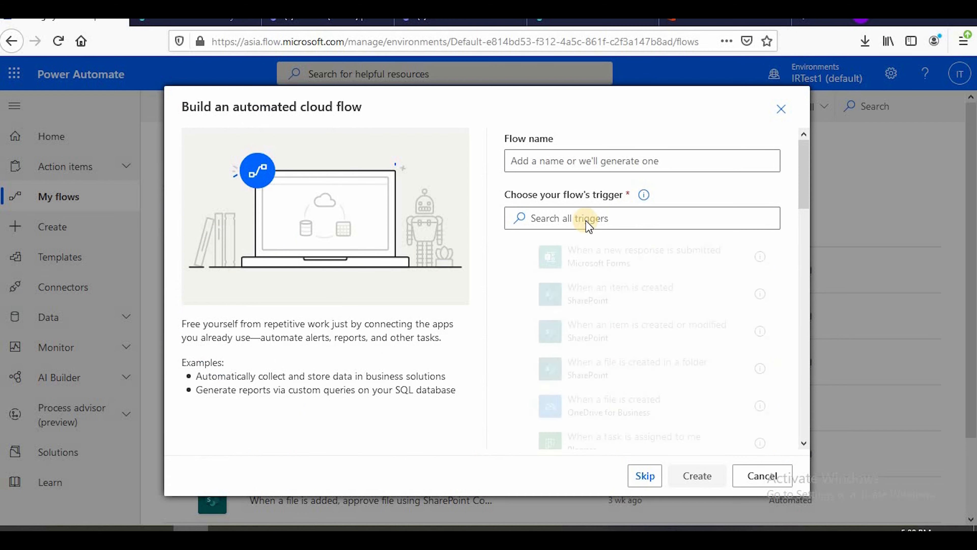
# Create an automated cloud flow named TestWFFromStrach with the SharePoint trigger "When an item is created or modified"
pyautogui.click(611, 161)
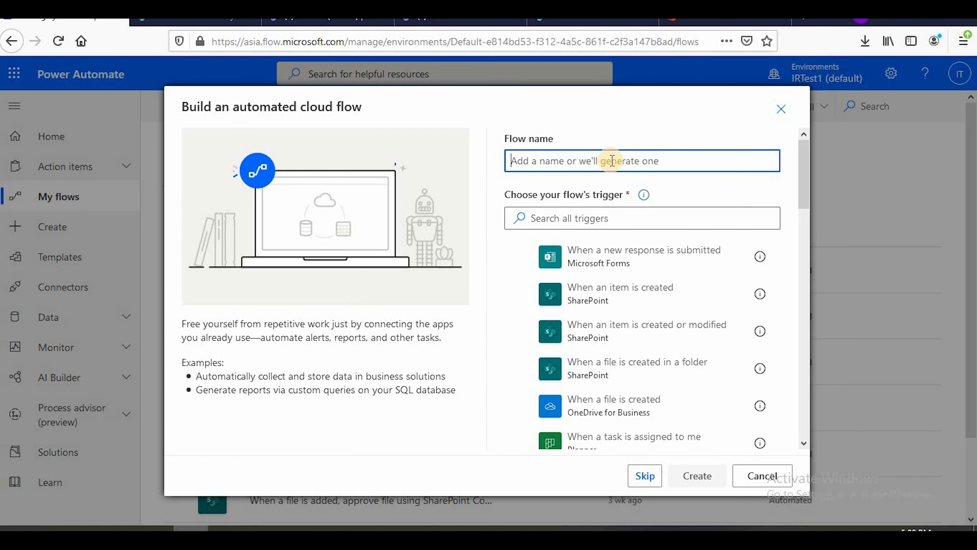
pyautogui.write('TestWFFromStrach')
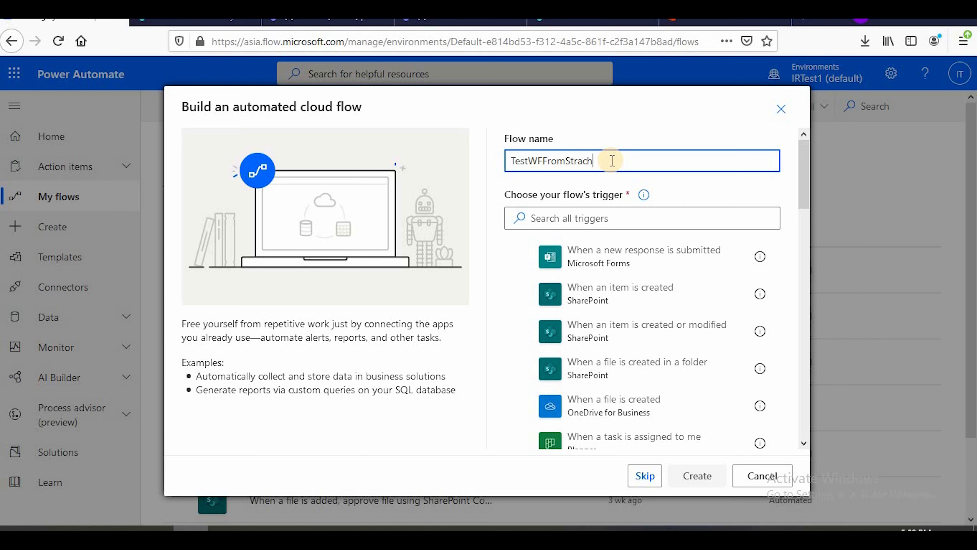
pyautogui.click(587, 220)
pyautogui.write('sha')
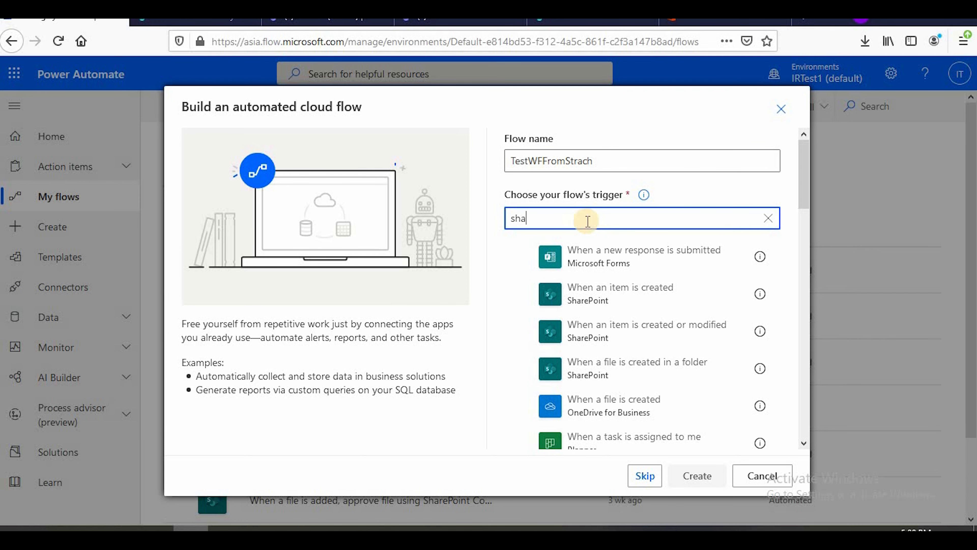
pyautogui.write('repoint')
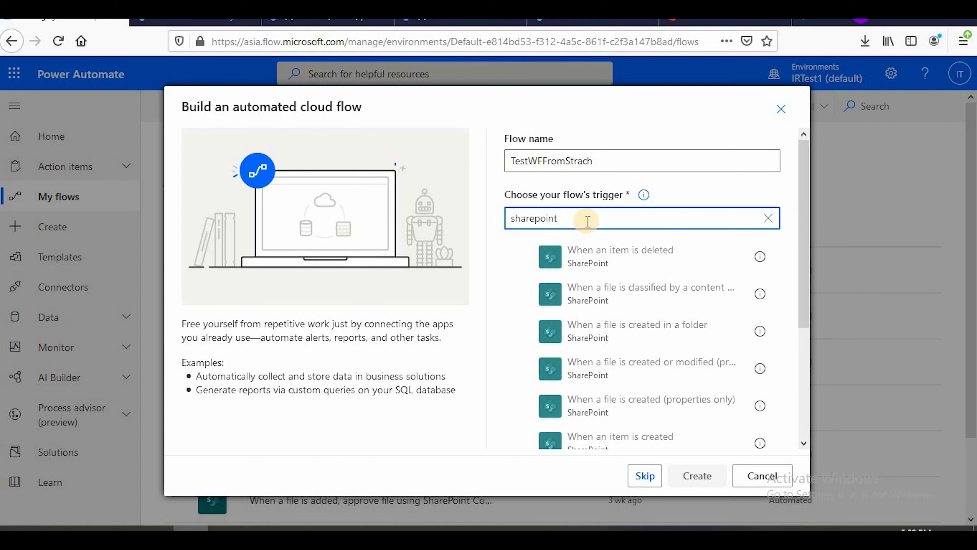
pyautogui.scroll(-3, 675, 292)
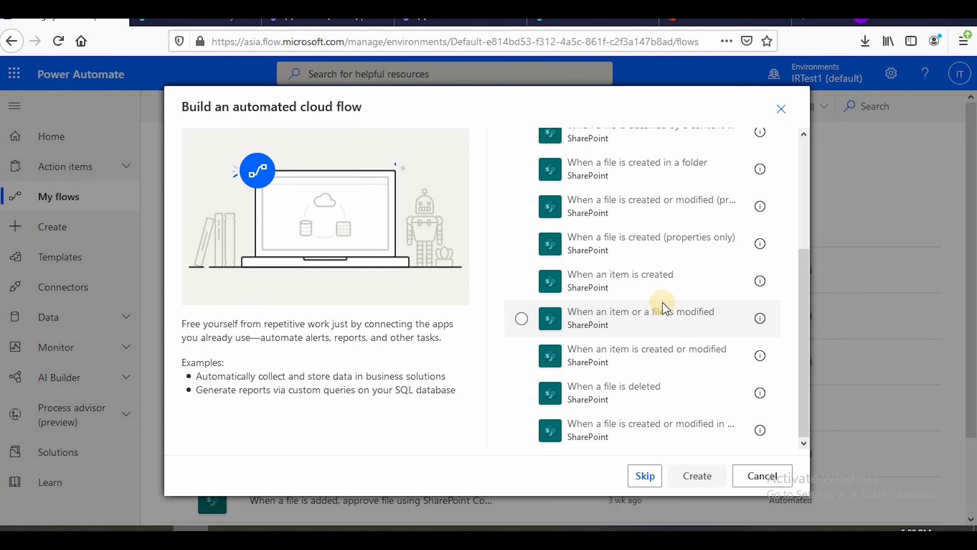
pyautogui.scroll(3, 665, 310)
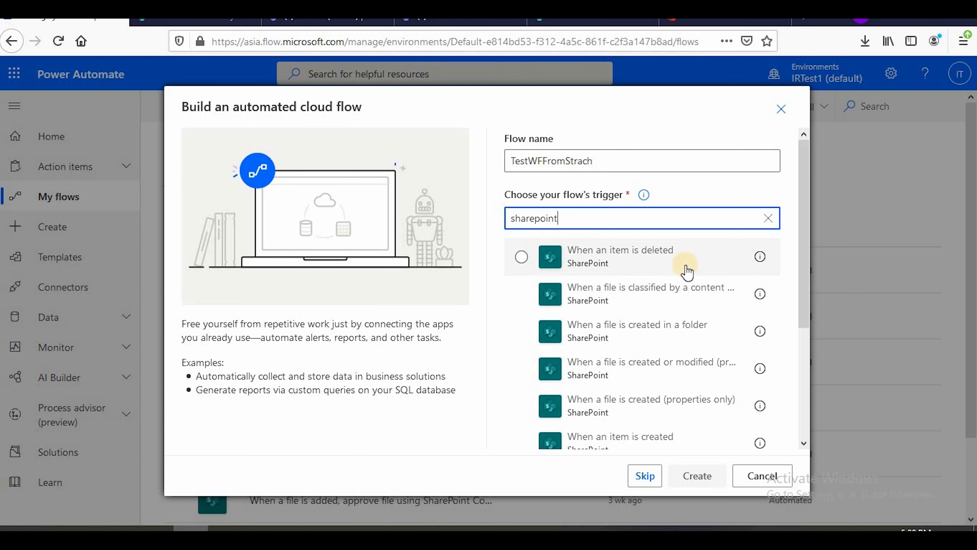
pyautogui.scroll(-2, 688, 269)
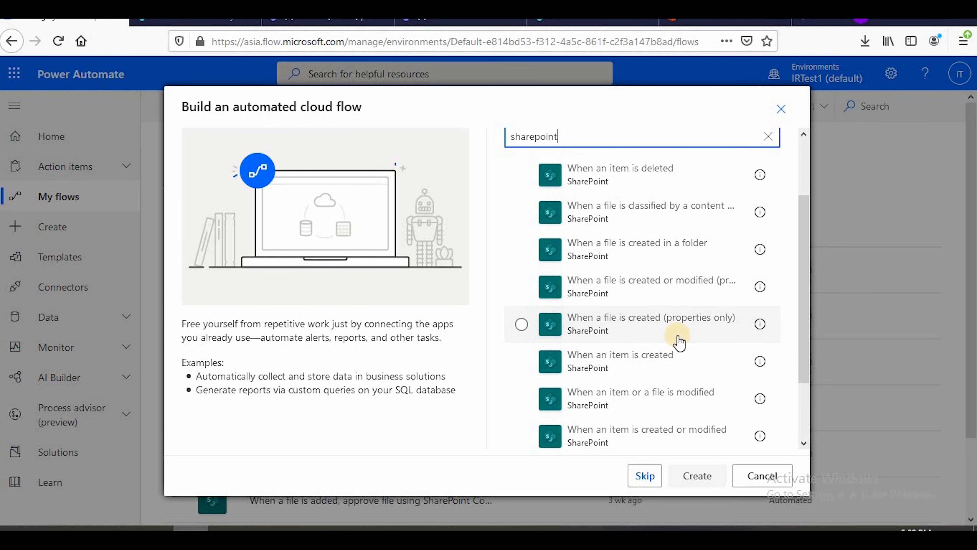
pyautogui.scroll(-2, 681, 339)
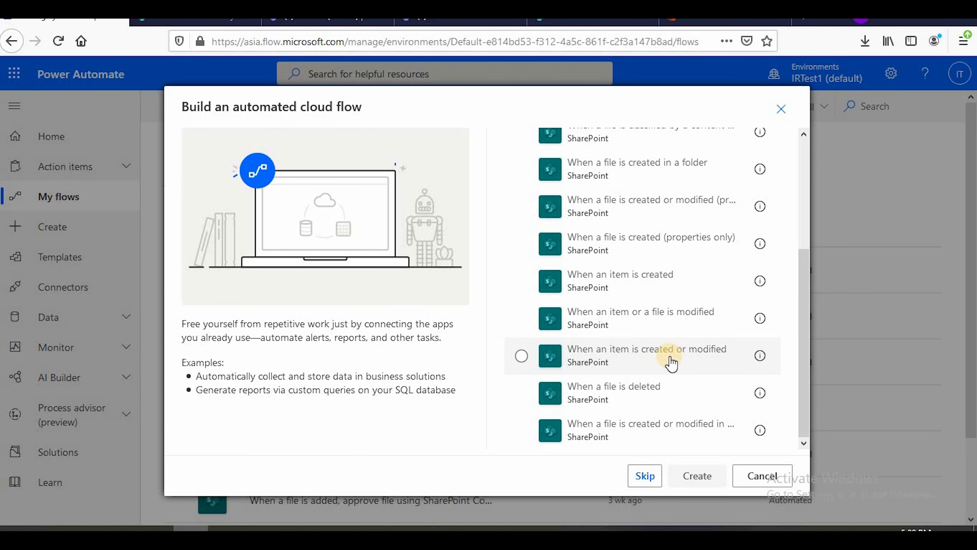
pyautogui.click(662, 361)
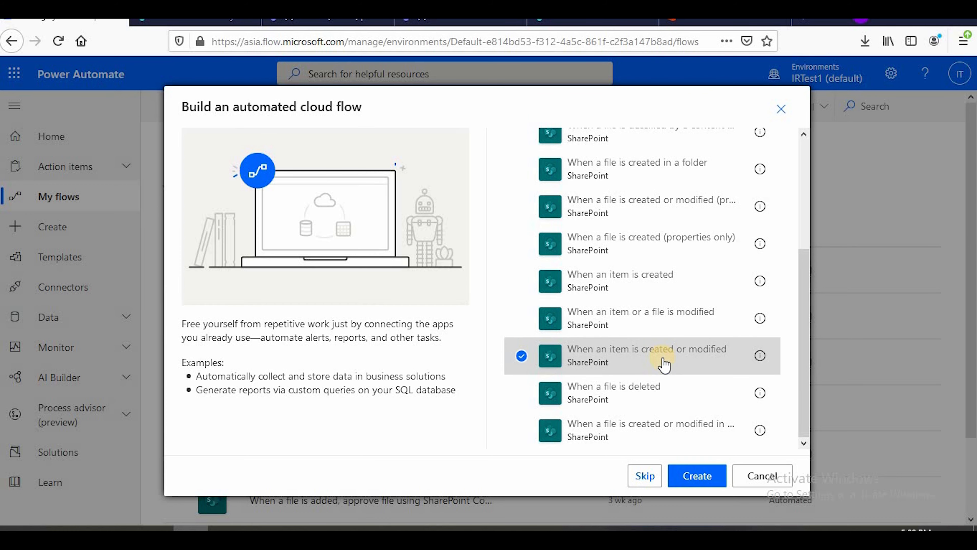
pyautogui.click(700, 476)
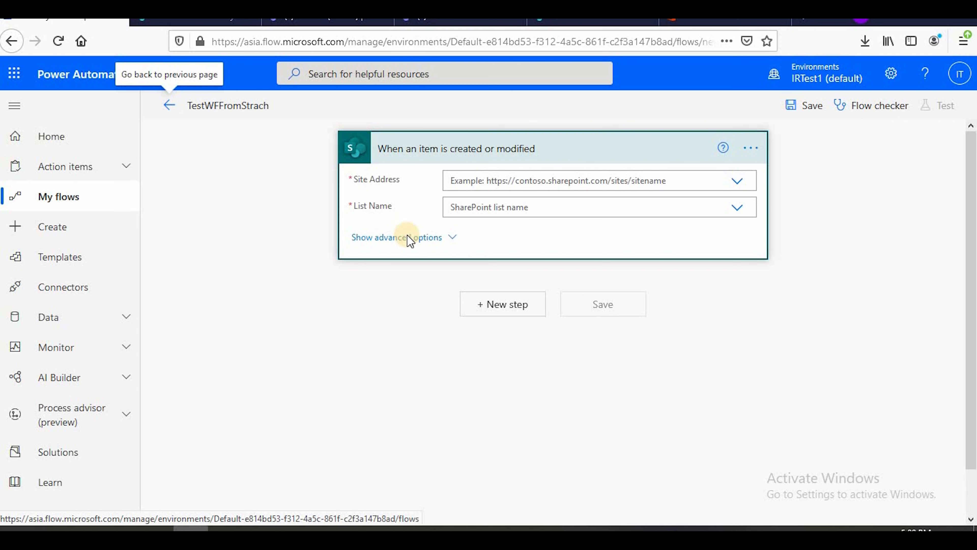
# Set the trigger's site address to the Testteam2 site and its list name to InventoryTest
pyautogui.click(510, 179)
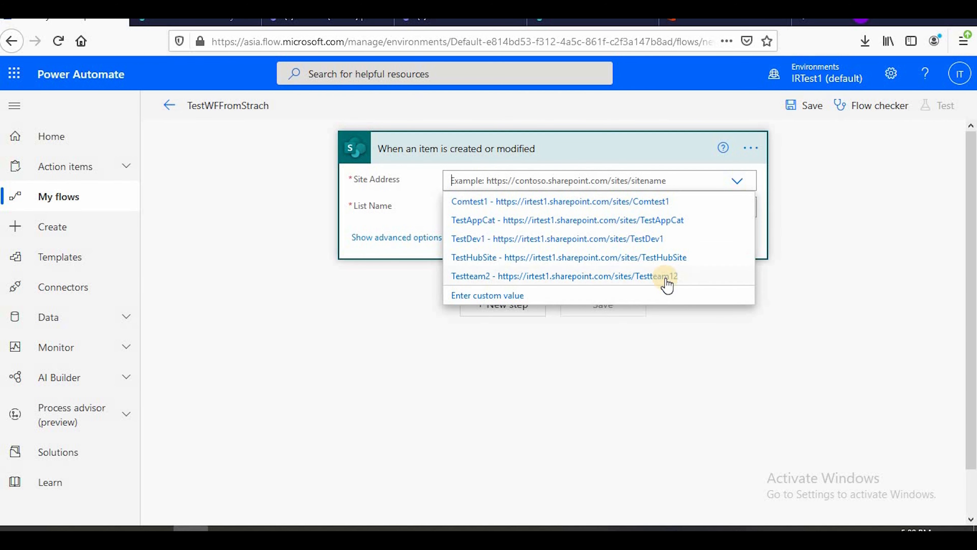
pyautogui.click(667, 284)
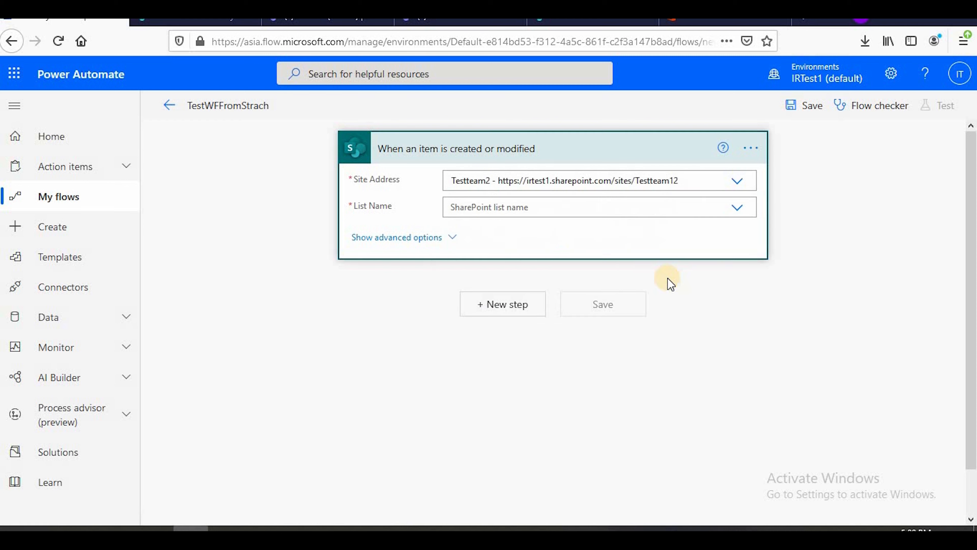
pyautogui.click(554, 199)
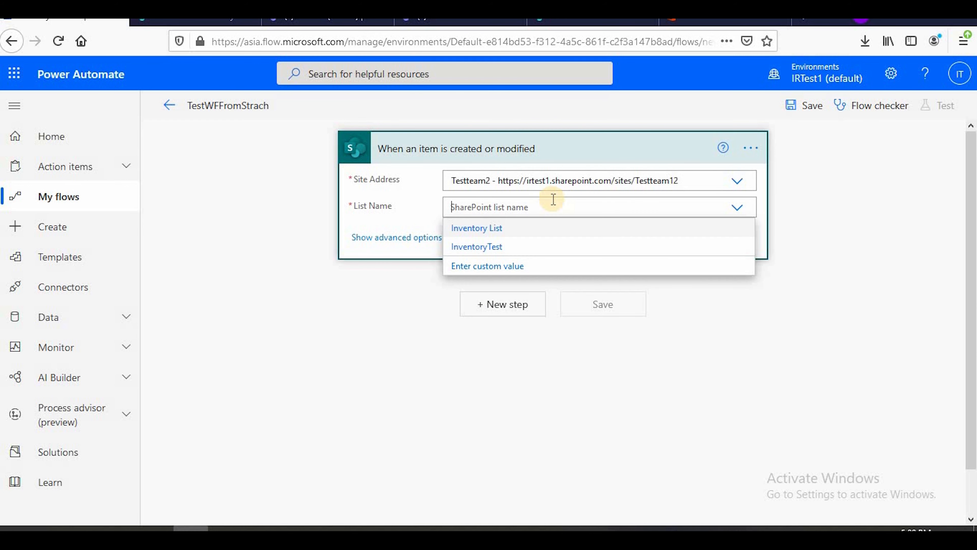
pyautogui.click(503, 254)
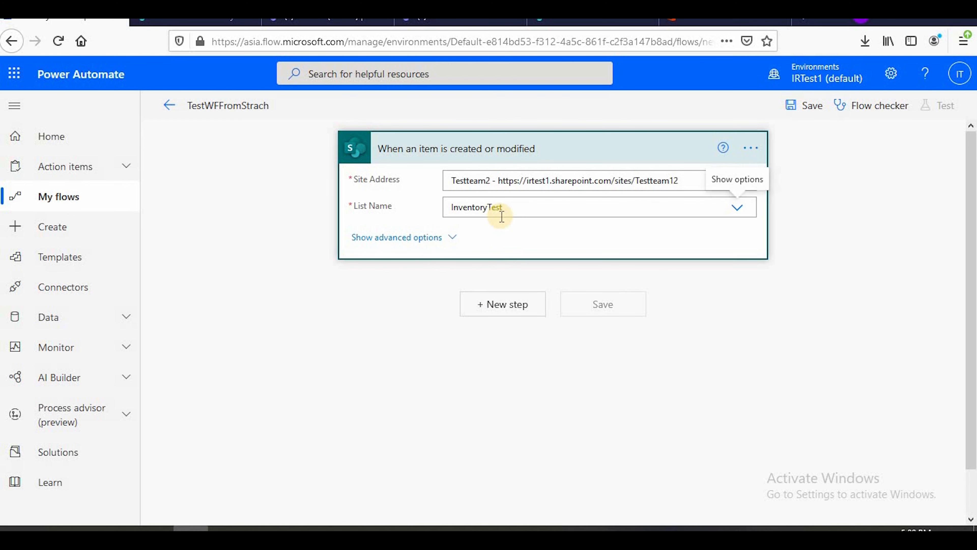
# Add a new step after the trigger using the SharePoint Get item action
pyautogui.click(499, 312)
pyautogui.click(437, 248)
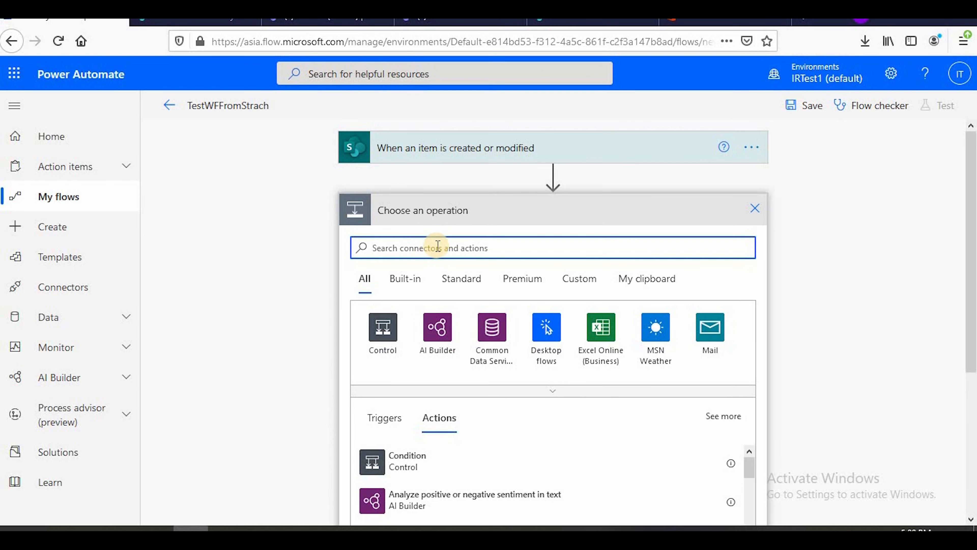
pyautogui.write('share')
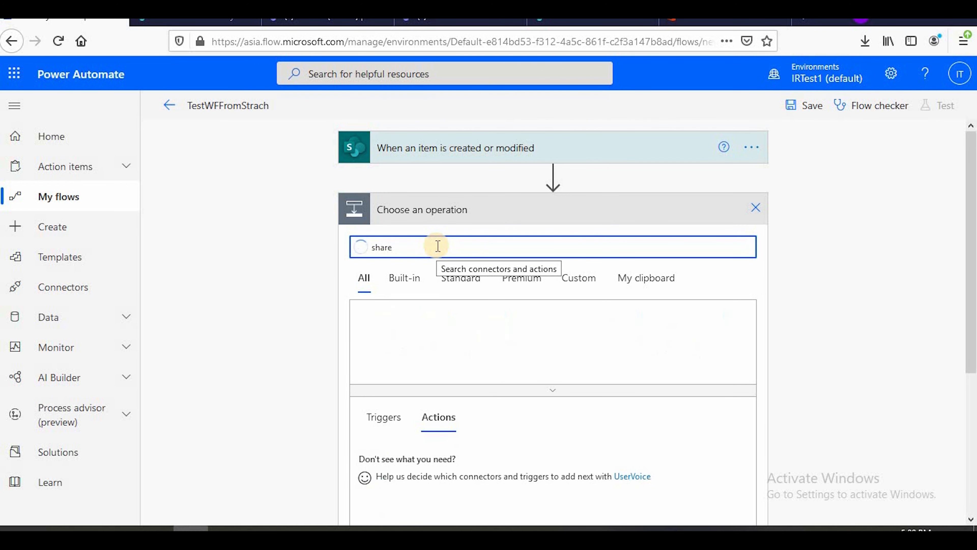
pyautogui.write('point ge')
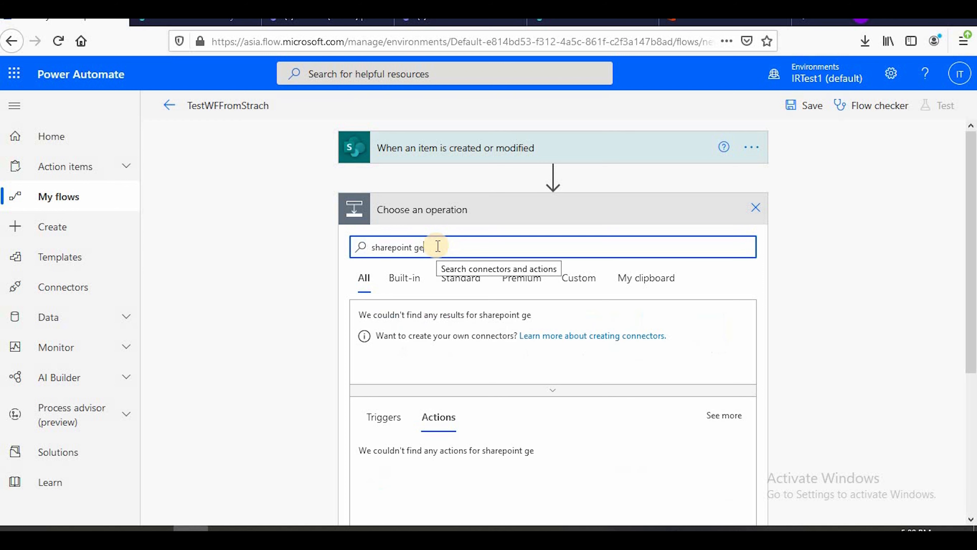
pyautogui.write('t tem')
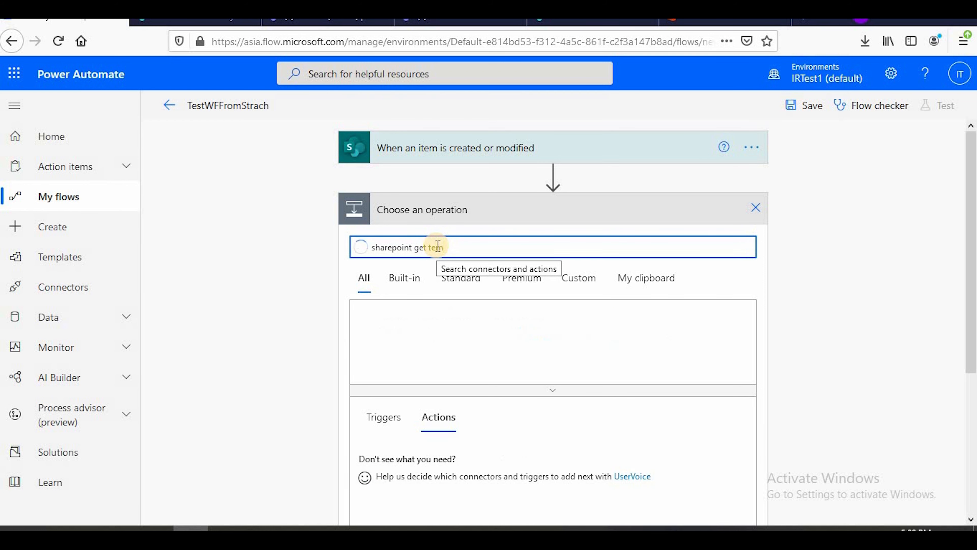
pyautogui.scroll(-4, 406, 382)
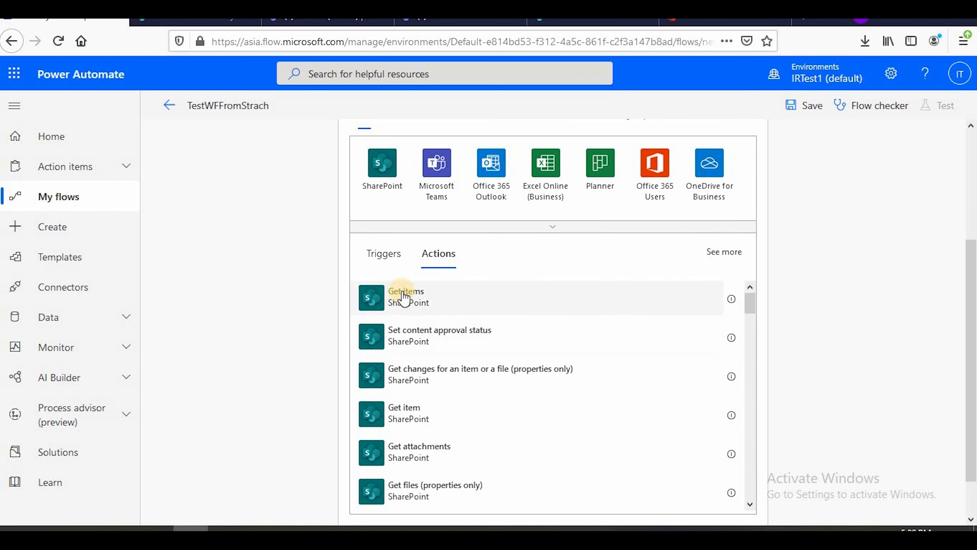
pyautogui.click(429, 416)
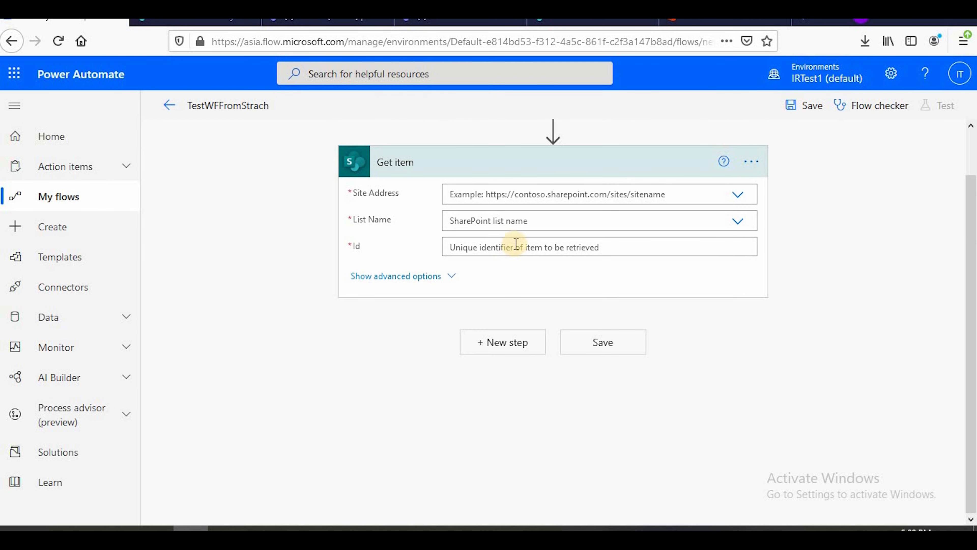
# Configure Get item with the Testteam2 site, the InventoryTest list and the trigger's dynamic ID as Id, with its advanced options shown
pyautogui.click(601, 198)
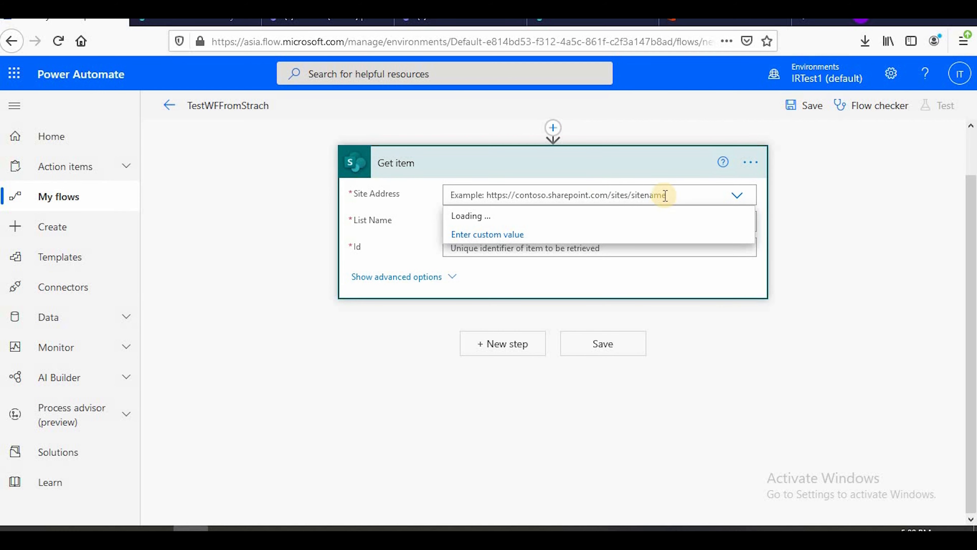
pyautogui.click(676, 287)
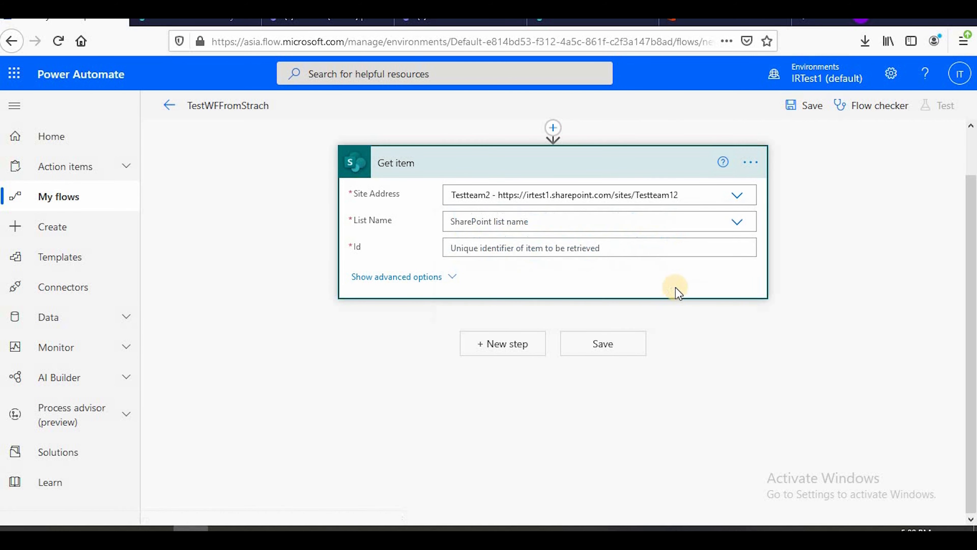
pyautogui.click(548, 224)
pyautogui.click(500, 261)
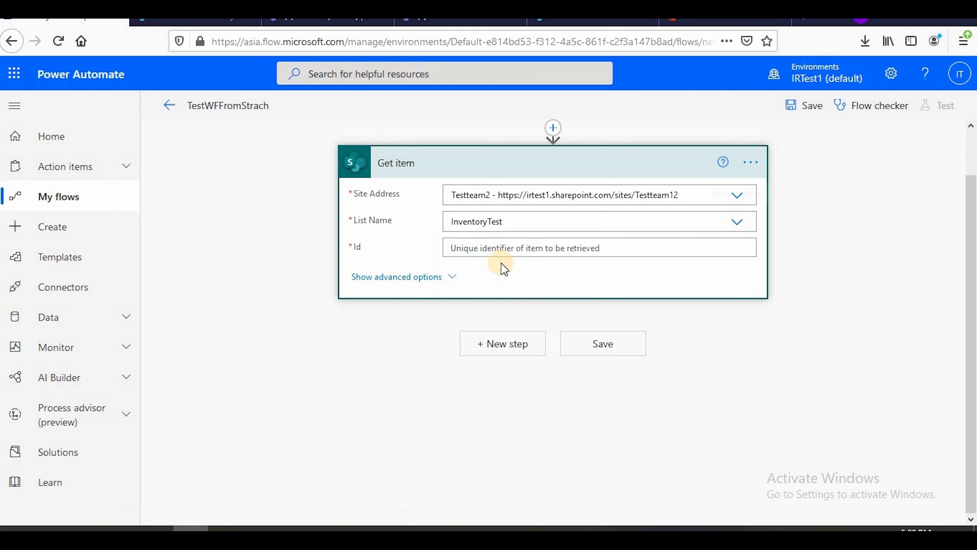
pyautogui.click(507, 248)
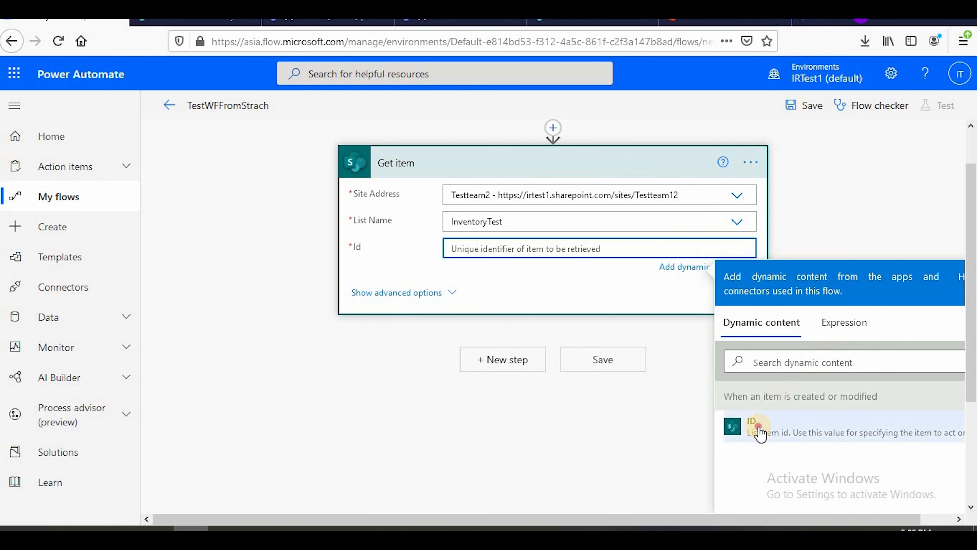
pyautogui.click(758, 428)
pyautogui.click(443, 297)
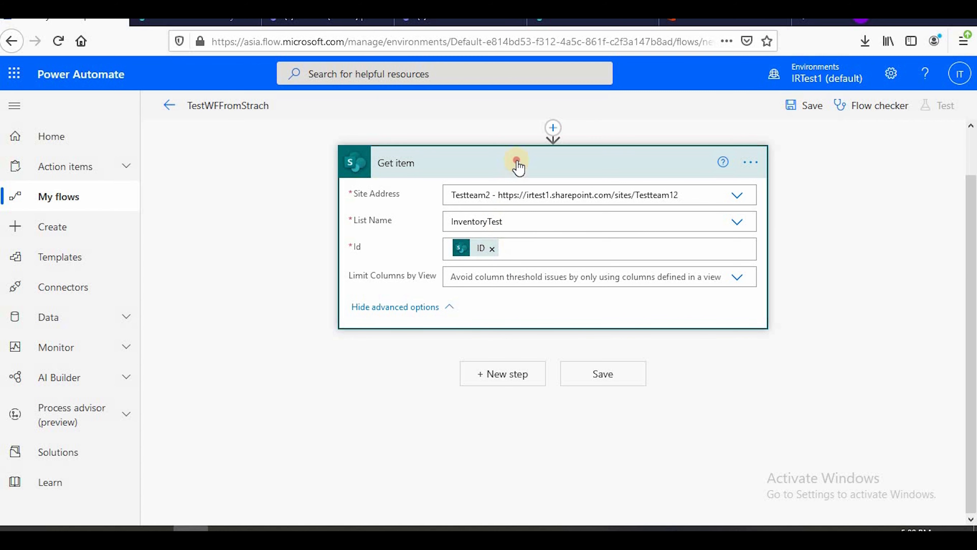
pyautogui.click(535, 181)
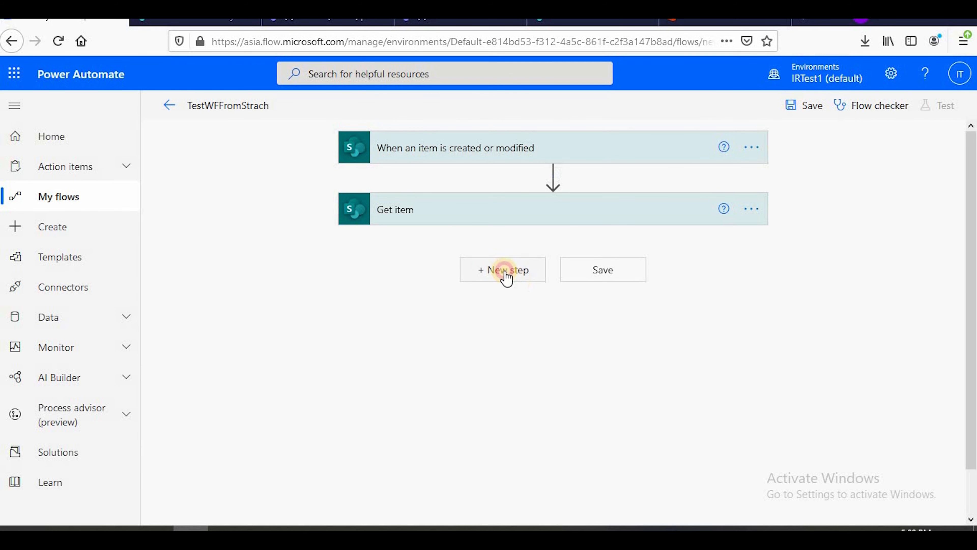
# Add an Initialize variable action from the Variable connector after Get item
pyautogui.click(506, 274)
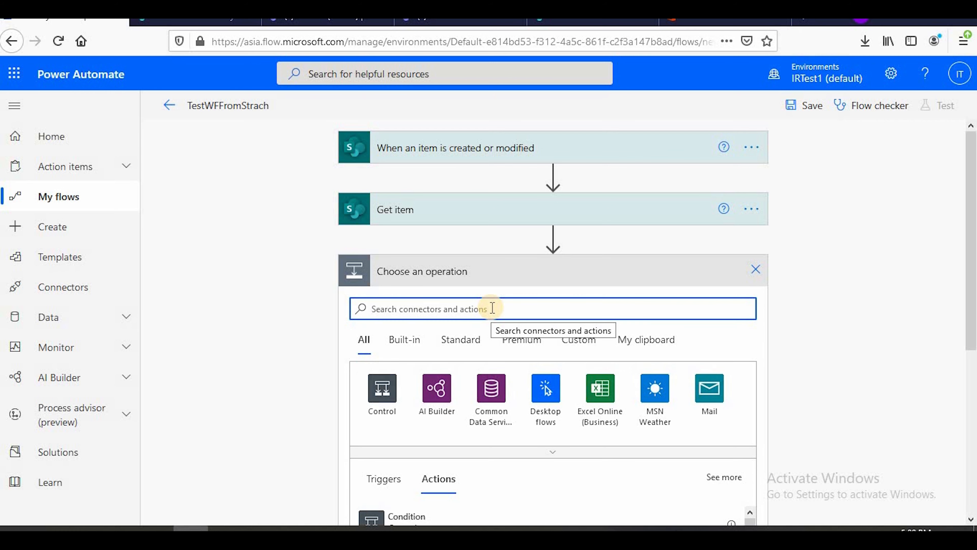
pyautogui.write('vari')
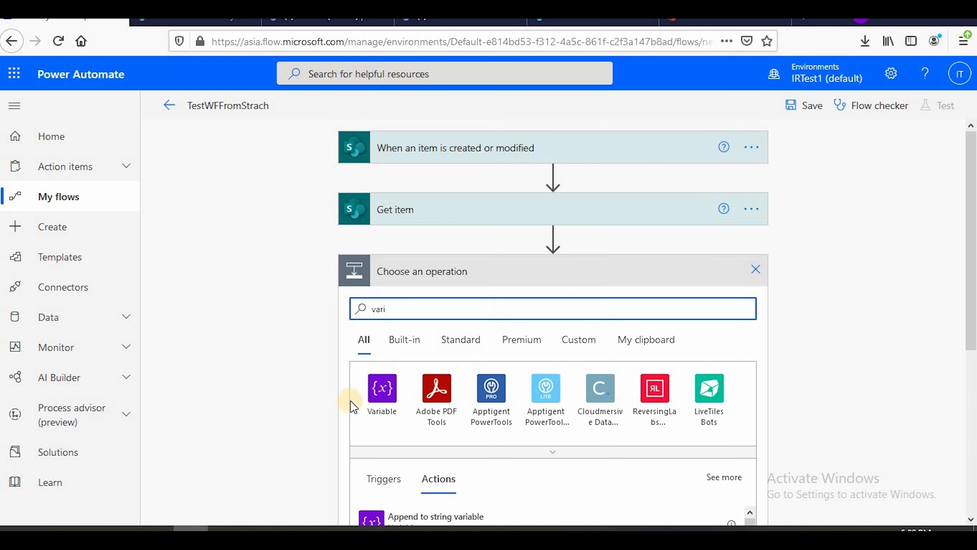
pyautogui.click(377, 389)
pyautogui.scroll(-5, 506, 335)
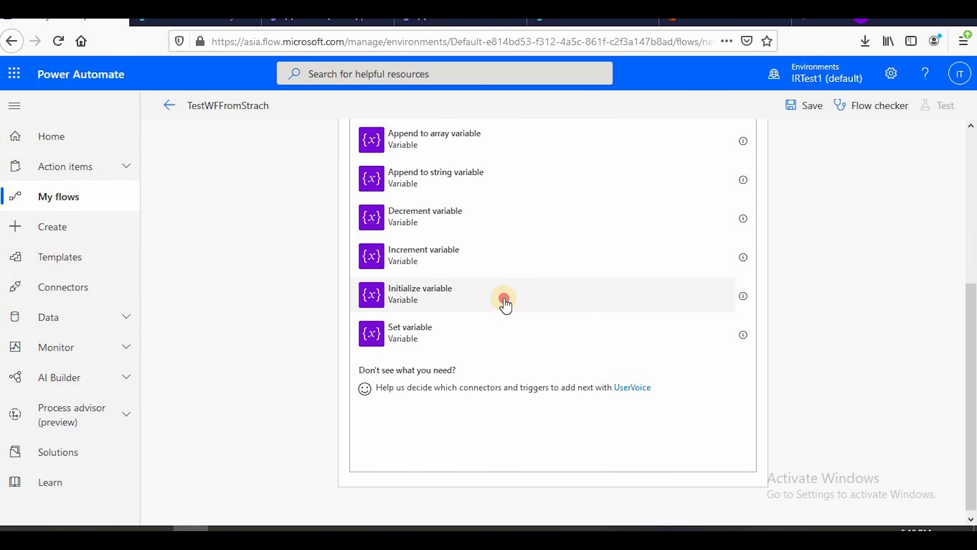
pyautogui.click(505, 298)
# Name the initialized variable Status and set its type to String
pyautogui.click(484, 301)
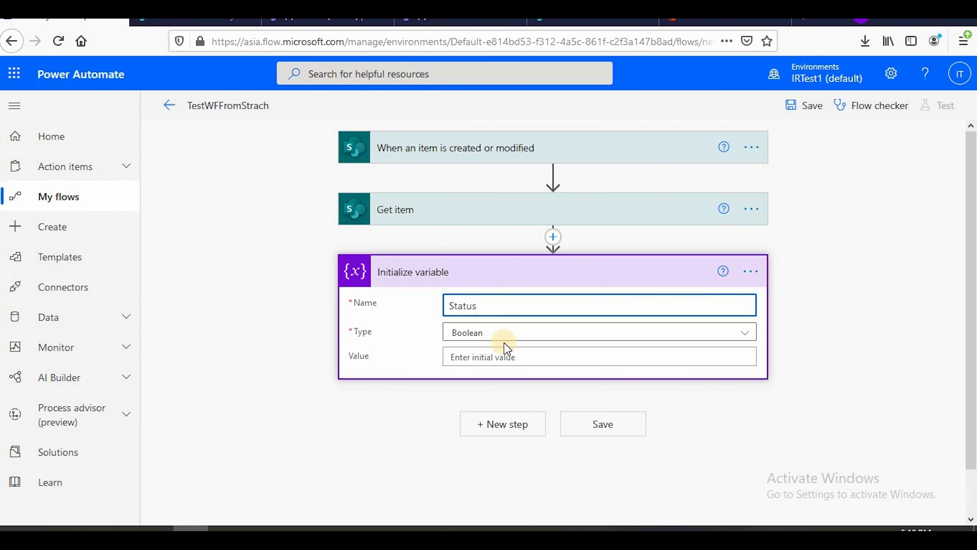
pyautogui.click(504, 331)
pyautogui.click(504, 433)
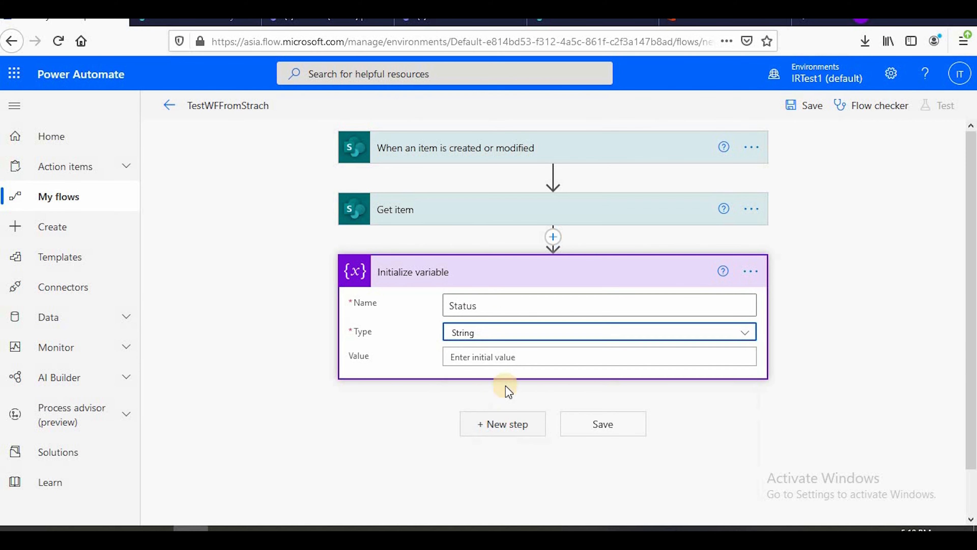
# Set the Status variable's initial value to the dynamic content Status Value from the Get item action
pyautogui.click(515, 352)
pyautogui.scroll(-6, 873, 371)
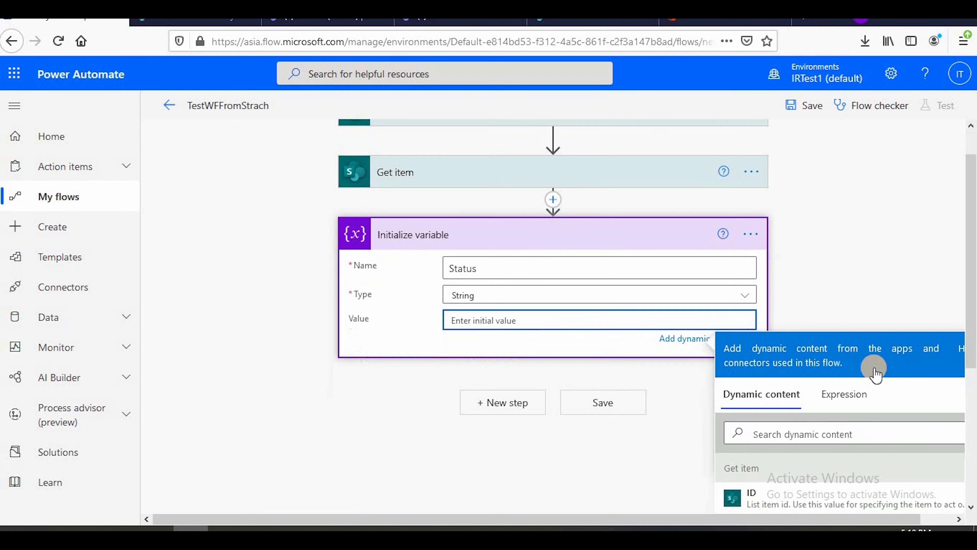
pyautogui.scroll(2, 844, 358)
pyautogui.scroll(-3, 964, 385)
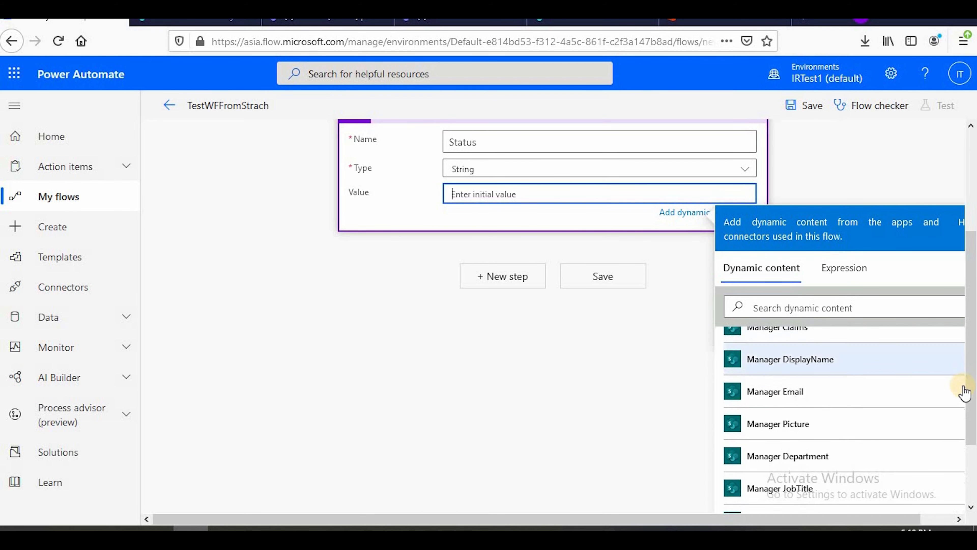
pyautogui.moveTo(971, 379); pyautogui.dragTo(964, 405)
pyautogui.scroll(3, 878, 389)
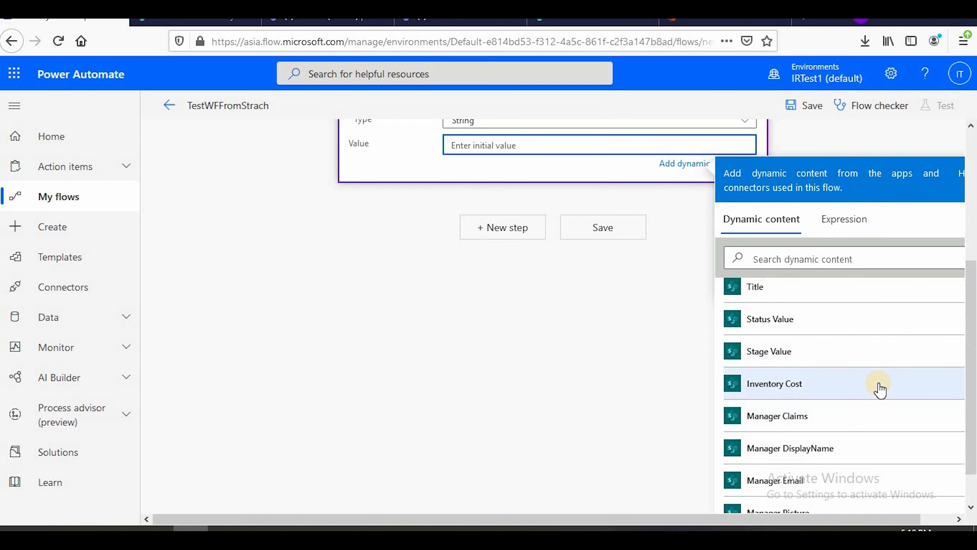
pyautogui.click(790, 323)
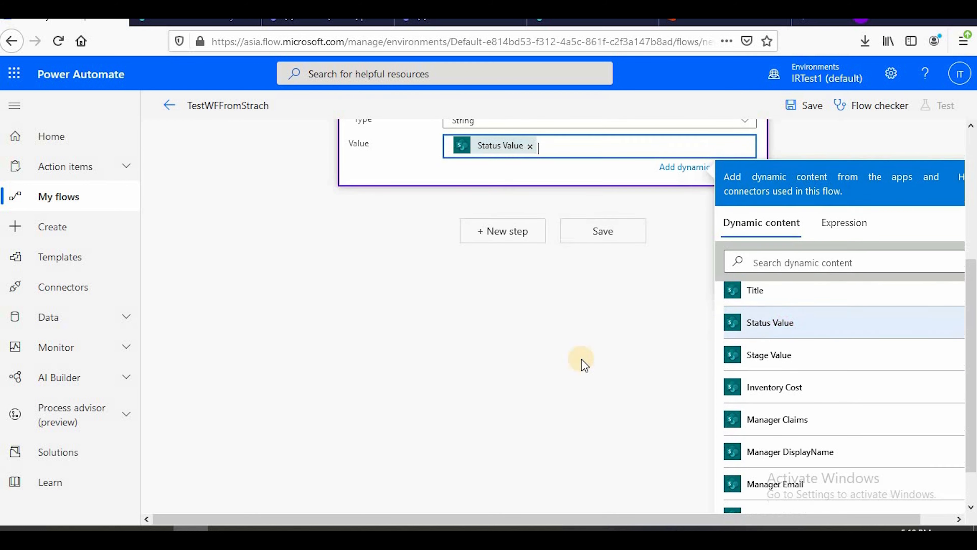
# Add a second Initialize variable action from the Variable connector at the end of the flow
pyautogui.scroll(3, 499, 373)
pyautogui.click(482, 282)
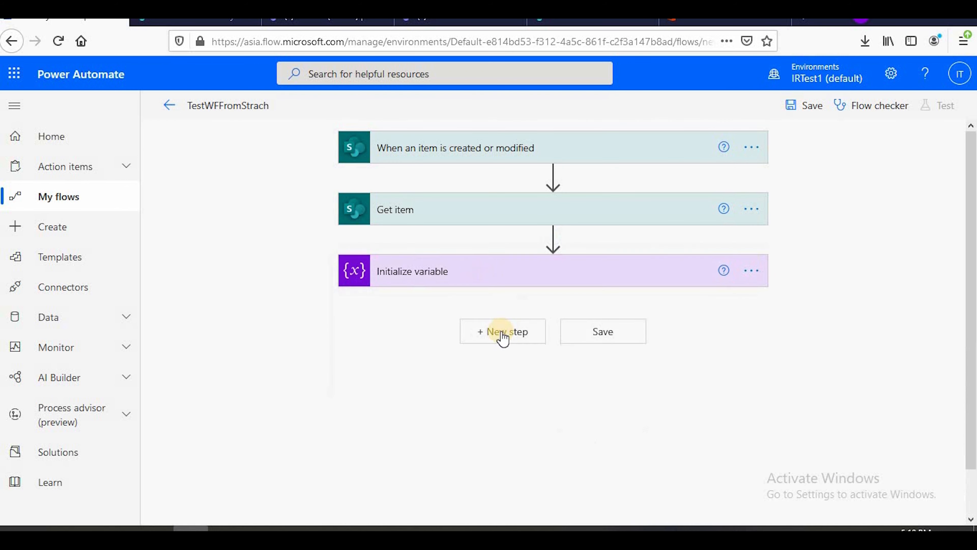
pyautogui.click(502, 338)
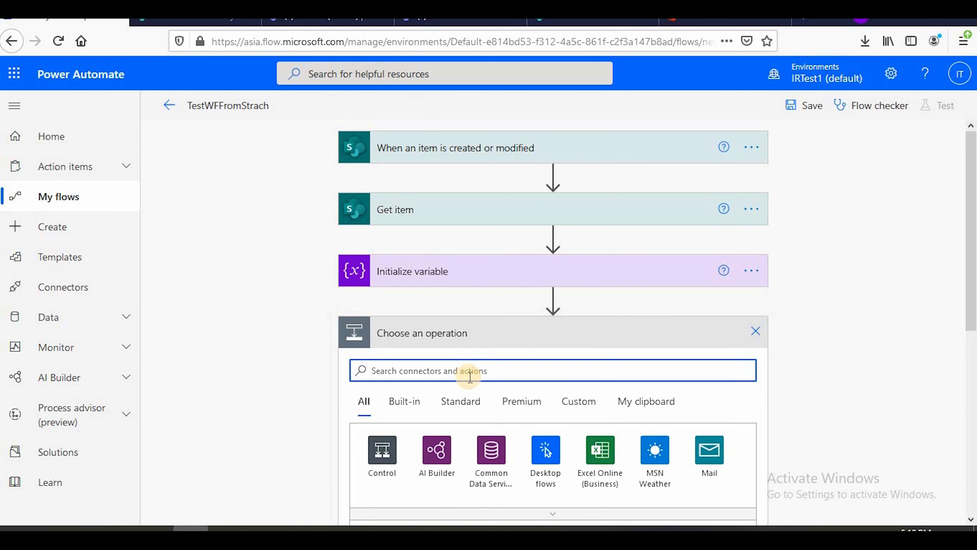
pyautogui.write('in')
pyautogui.press('BackSpace')
pyautogui.press('BackSpace')
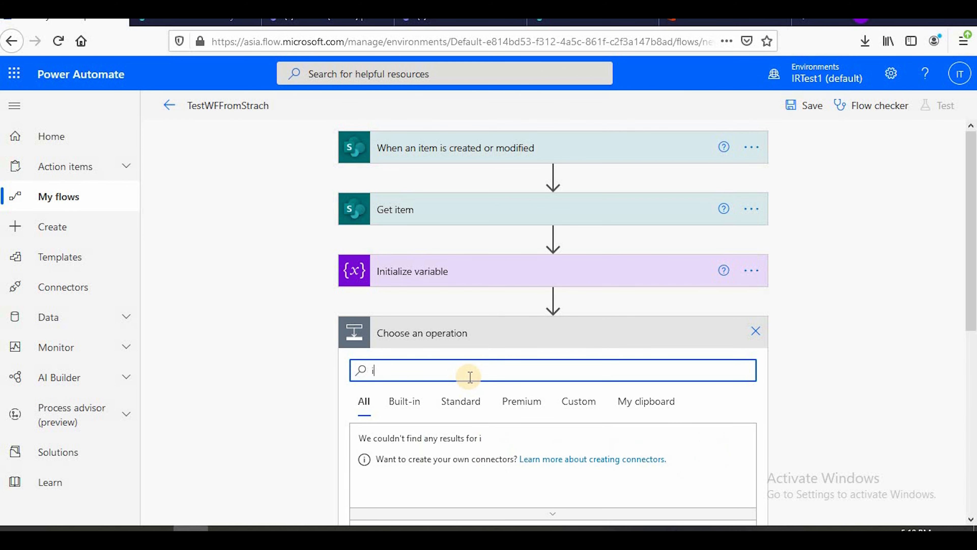
pyautogui.write('variable')
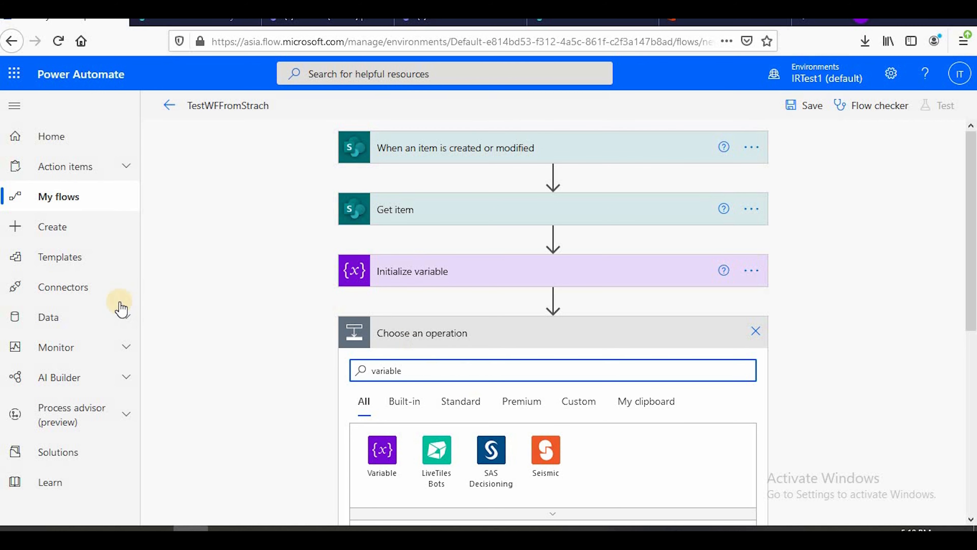
pyautogui.scroll(-2, 265, 302)
pyautogui.scroll(-4, 273, 359)
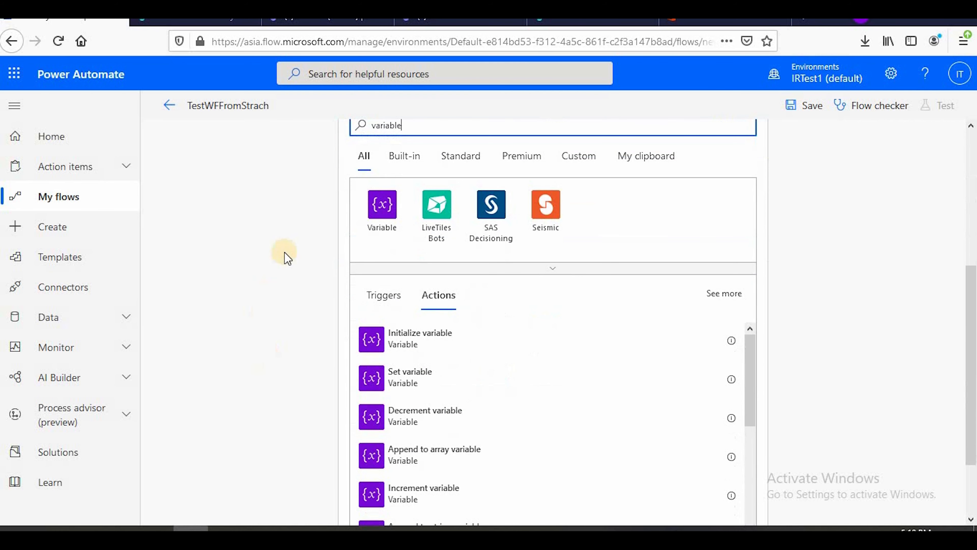
pyautogui.click(379, 204)
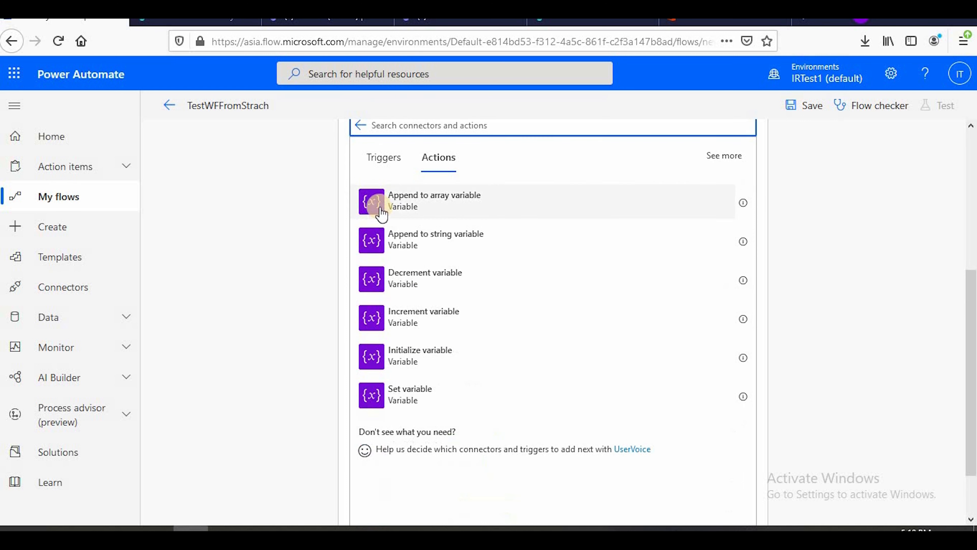
pyautogui.click(424, 357)
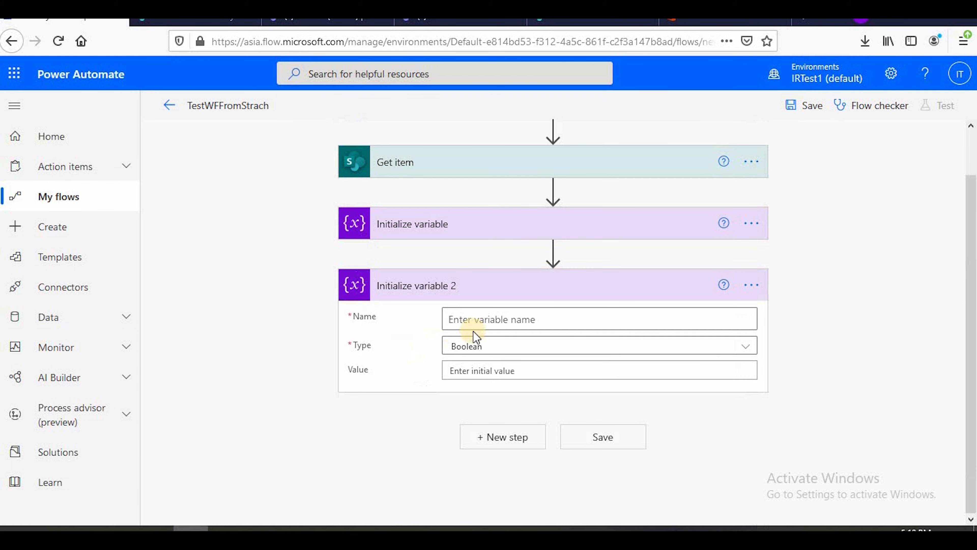
# Name the second initialized variable Stage and set its type to String
pyautogui.click(499, 320)
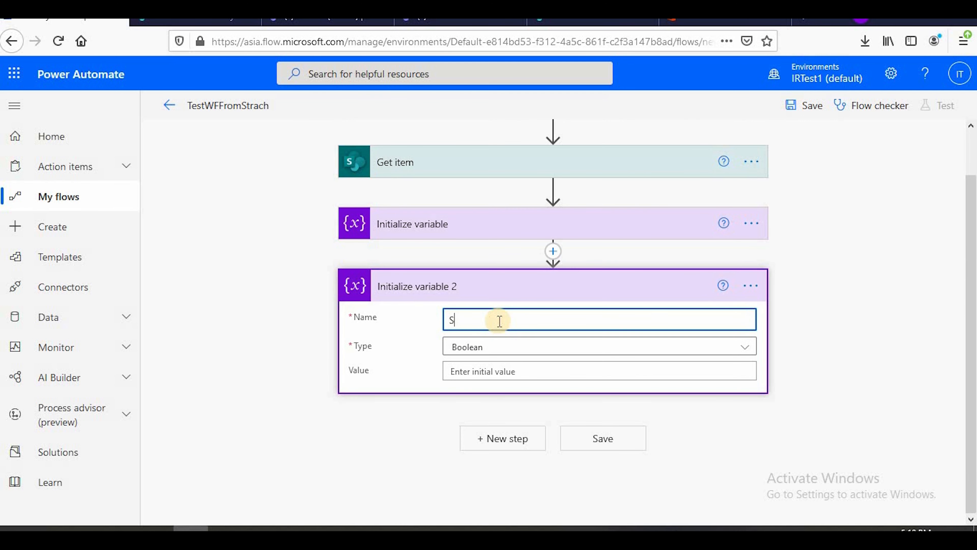
pyautogui.click(517, 348)
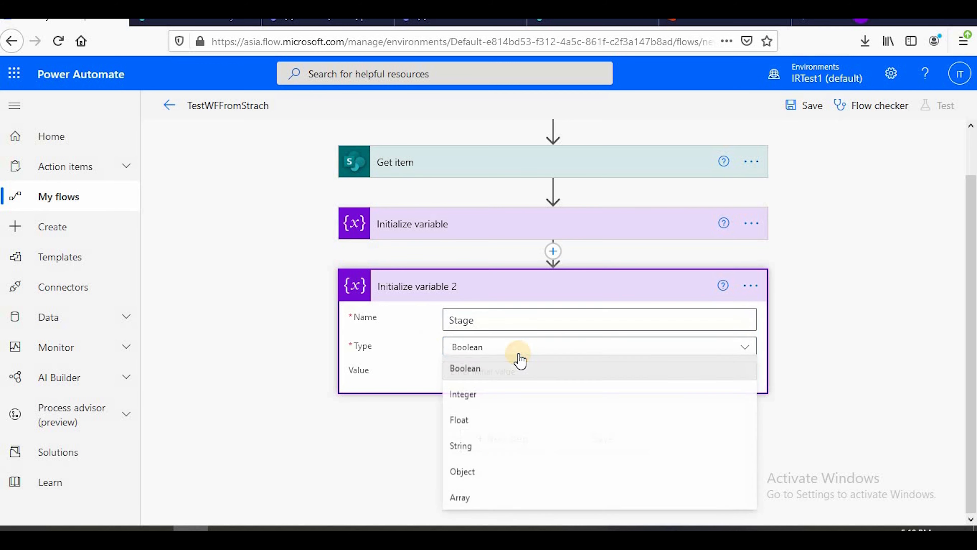
pyautogui.click(499, 446)
# Set the Stage variable's initial value to the dynamic content Stage Value from Get item and collapse the action
pyautogui.click(497, 371)
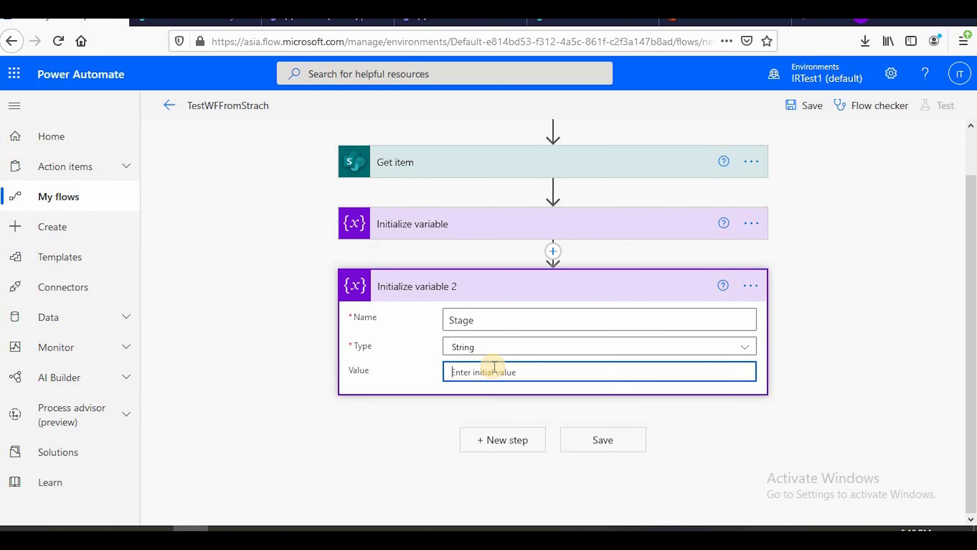
pyautogui.scroll(-2, 852, 410)
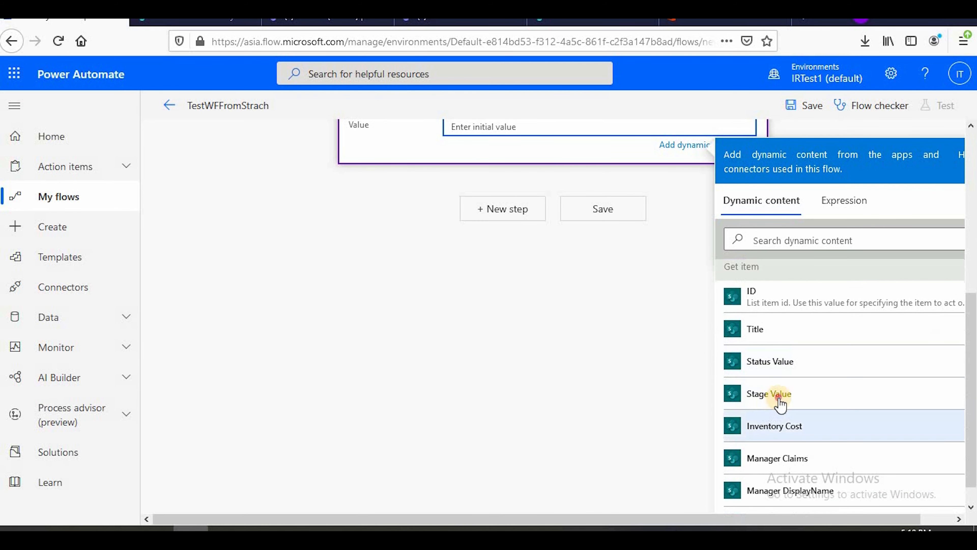
pyautogui.click(778, 395)
pyautogui.scroll(5, 382, 421)
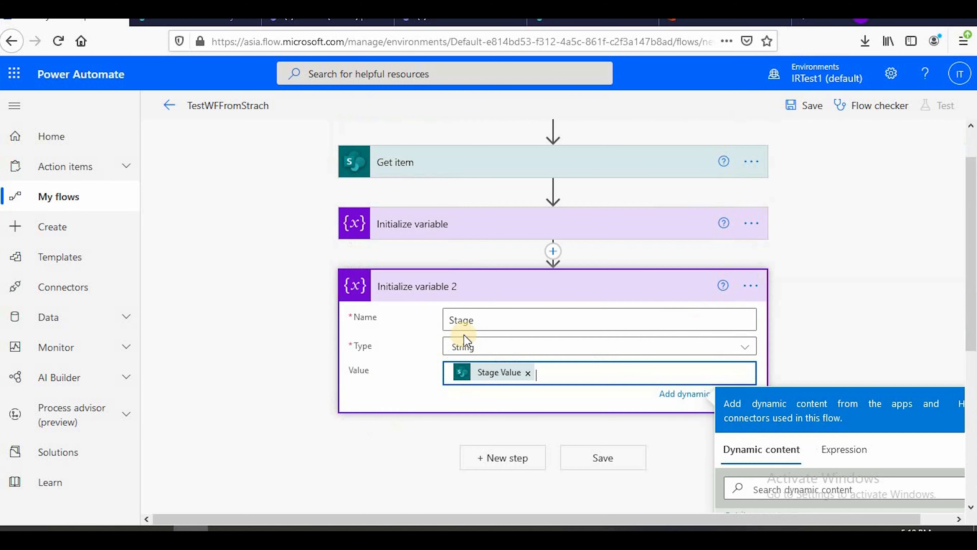
pyautogui.click(479, 284)
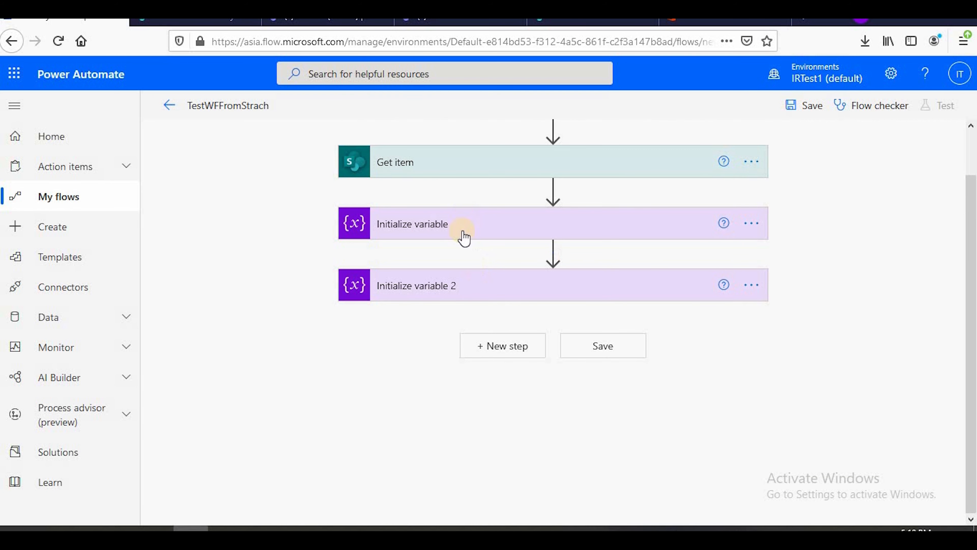
# Add a Condition control after the second variable action and give it a second And row
pyautogui.scroll(1, 295, 349)
pyautogui.scroll(-1, 358, 366)
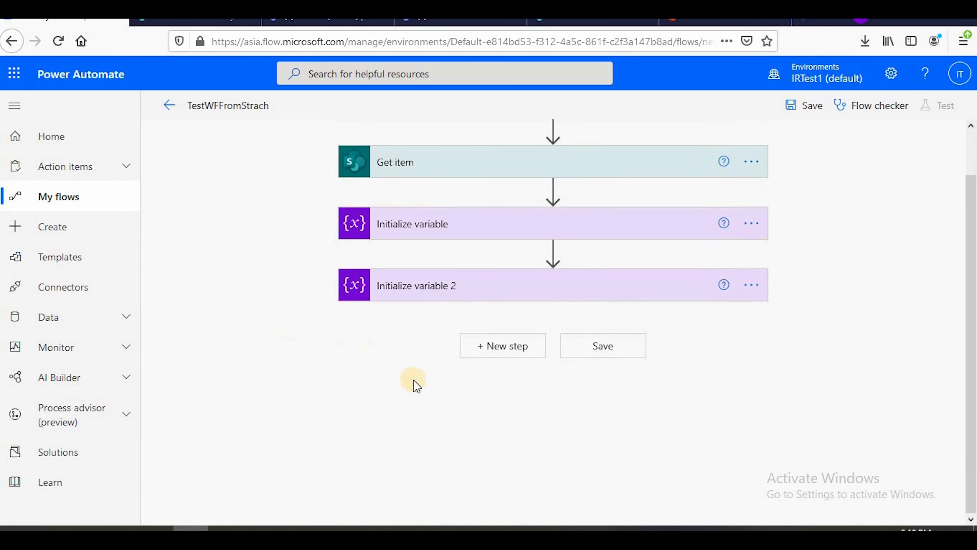
pyautogui.click(492, 346)
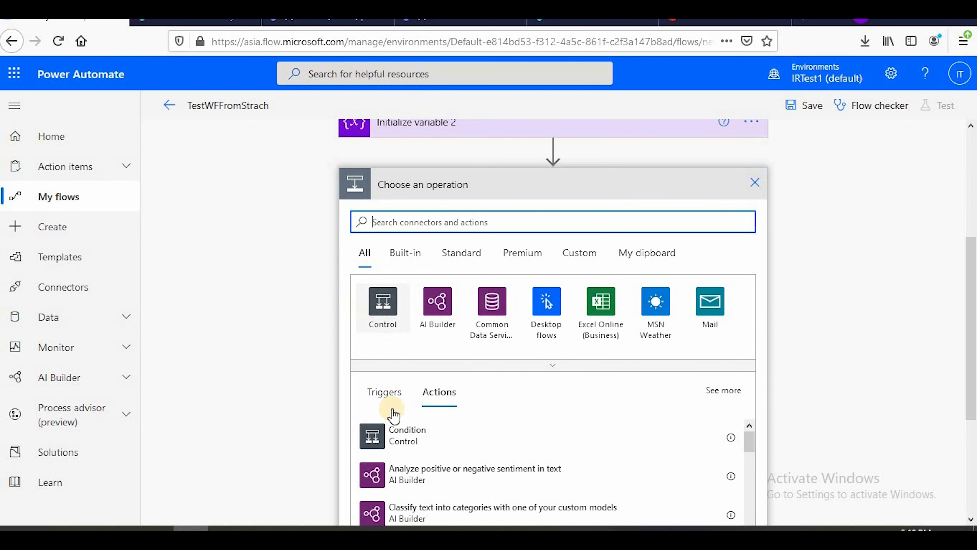
pyautogui.click(398, 436)
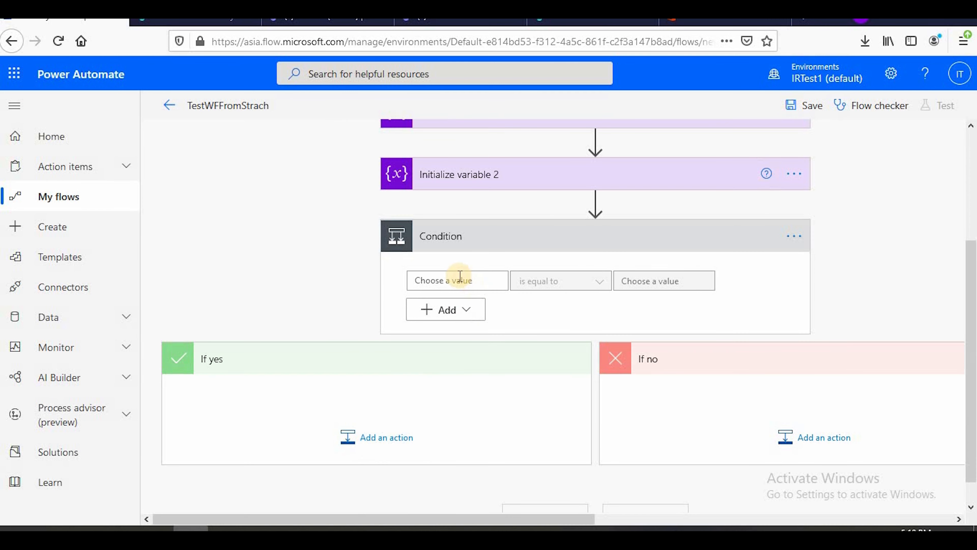
pyautogui.click(462, 276)
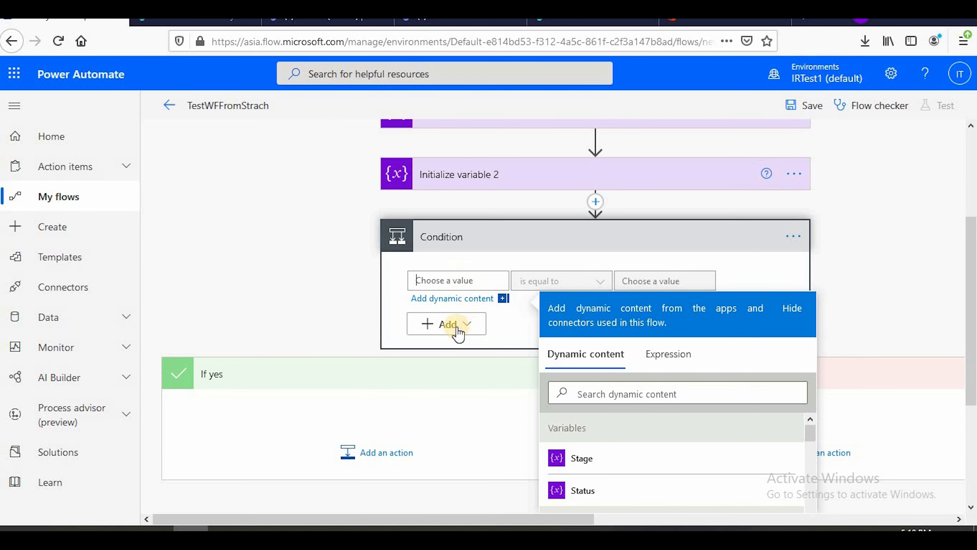
pyautogui.click(457, 333)
pyautogui.click(446, 335)
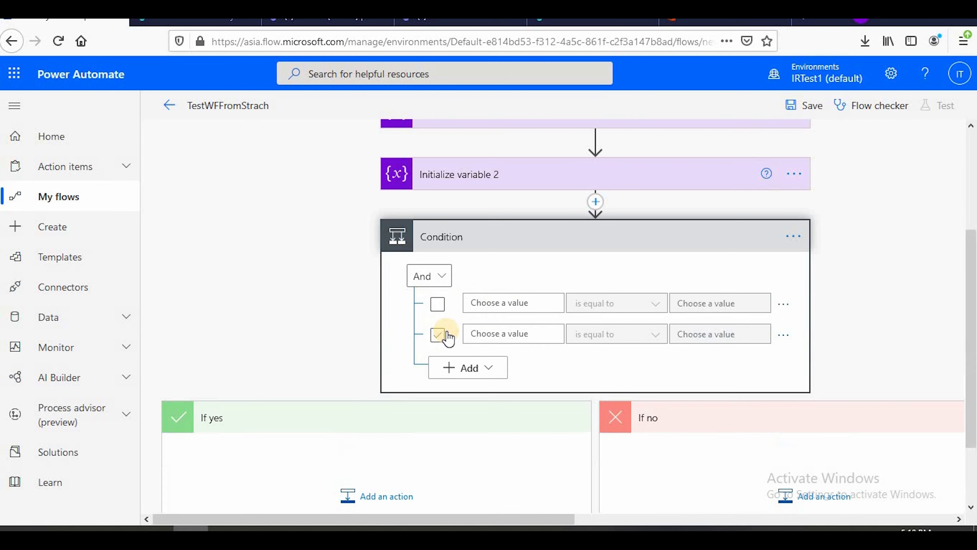
# Set the condition's first operands to the Status variable in the first row and the Stage variable in the second
pyautogui.click(501, 304)
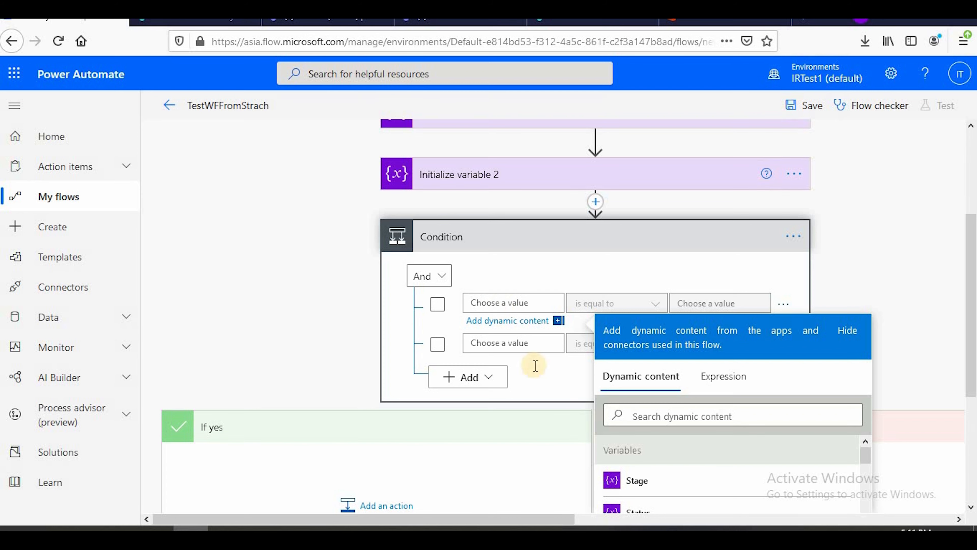
pyautogui.scroll(-2, 689, 429)
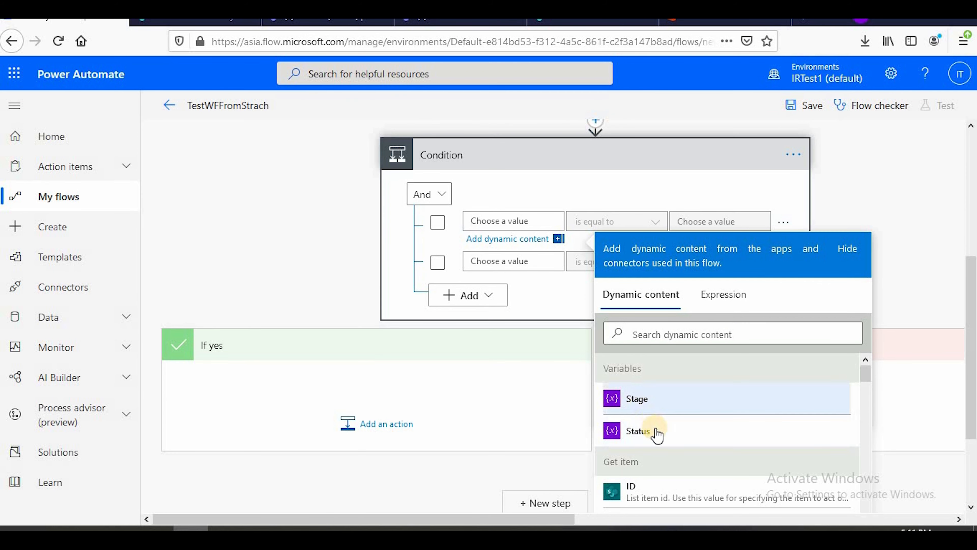
pyautogui.click(654, 430)
pyautogui.click(493, 263)
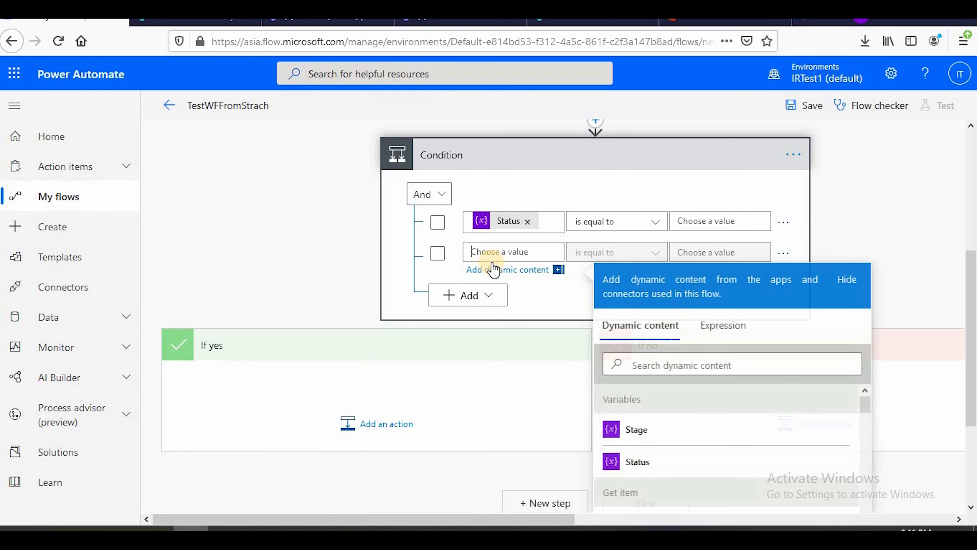
pyautogui.click(654, 431)
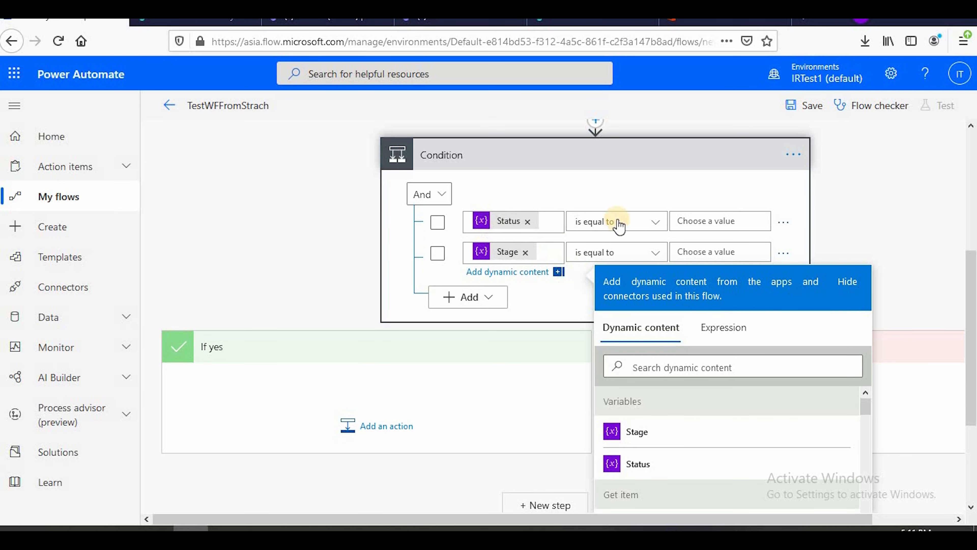
# Consult the flowchart in the PowerPoint slide show and set the condition's comparison values to Penging for Status and Manager for Stage
pyautogui.click(712, 220)
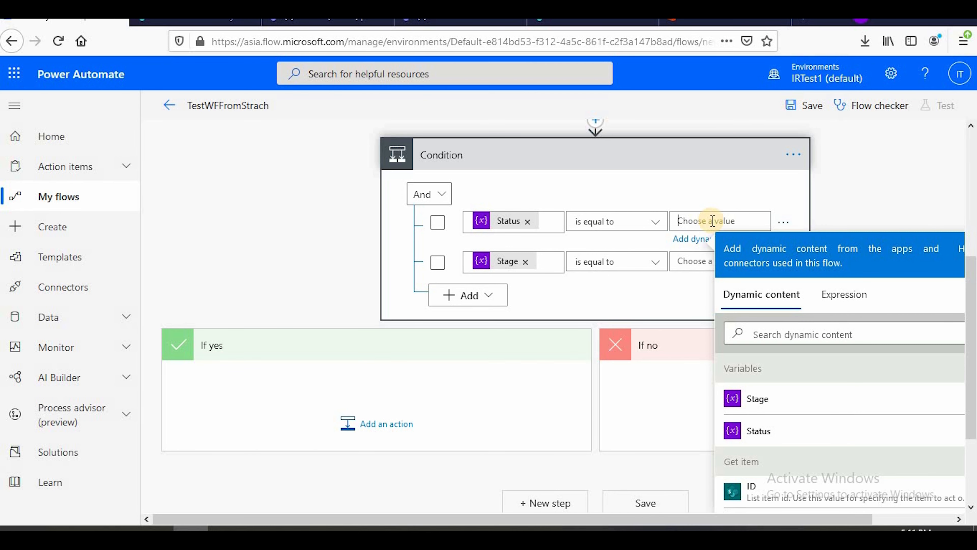
pyautogui.scroll(3, 703, 198)
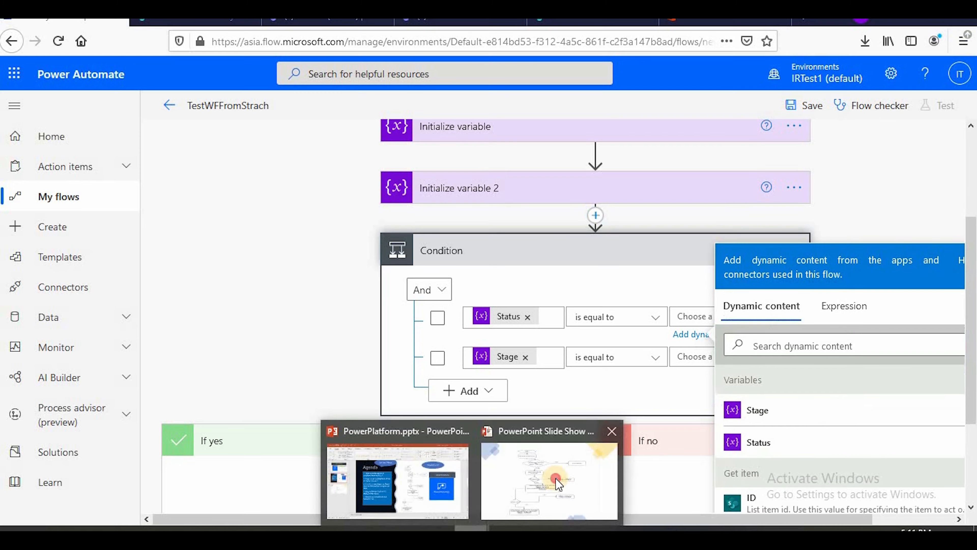
pyautogui.click(552, 475)
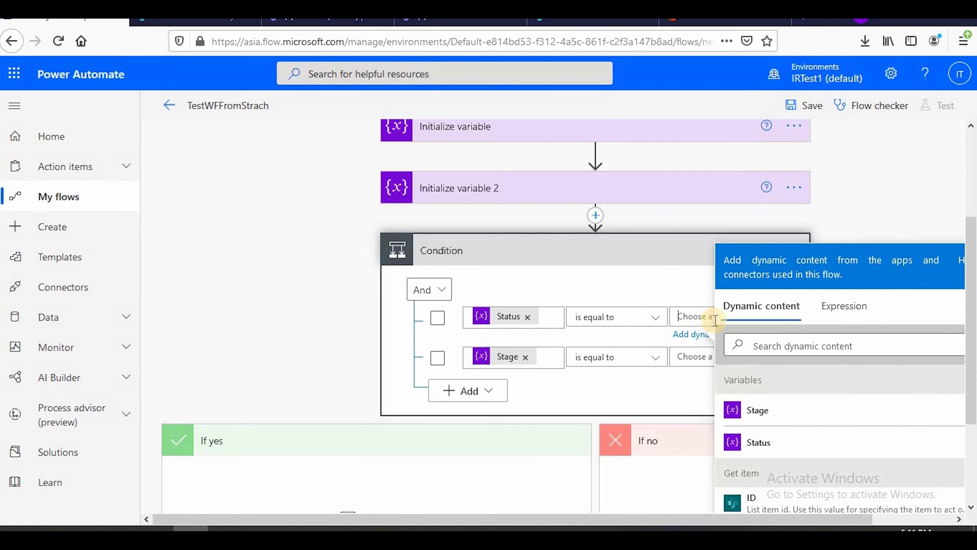
pyautogui.hotkey('alt', 'Tab')
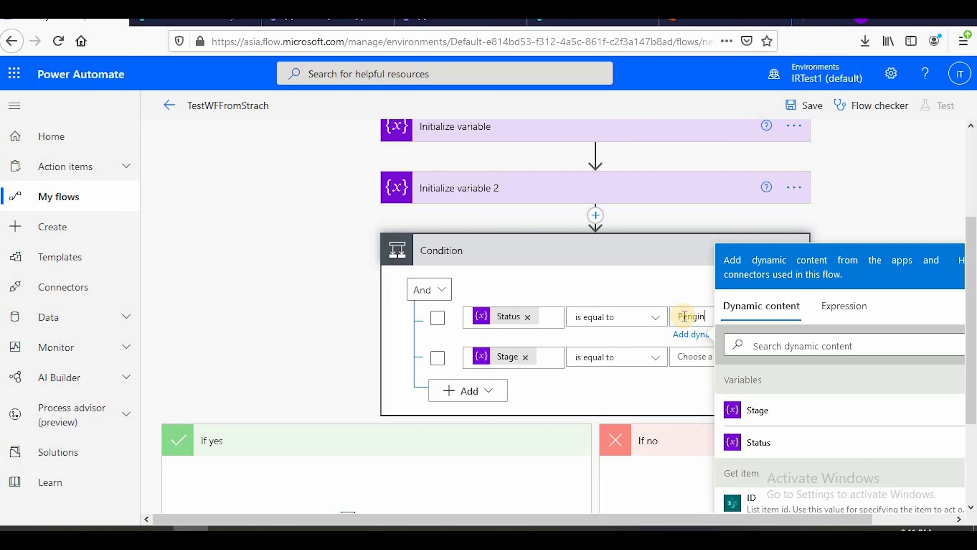
pyautogui.click(680, 361)
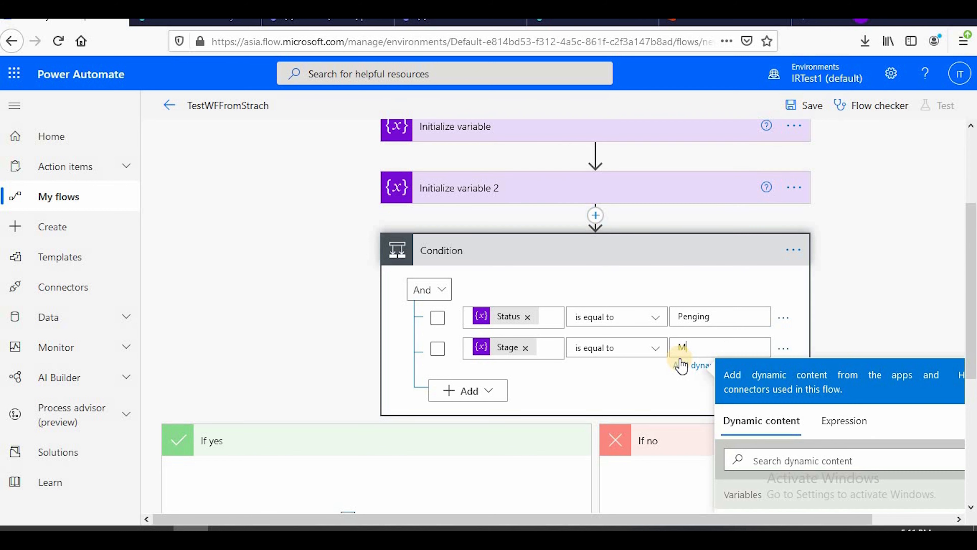
pyautogui.write('Manager')
pyautogui.click(599, 253)
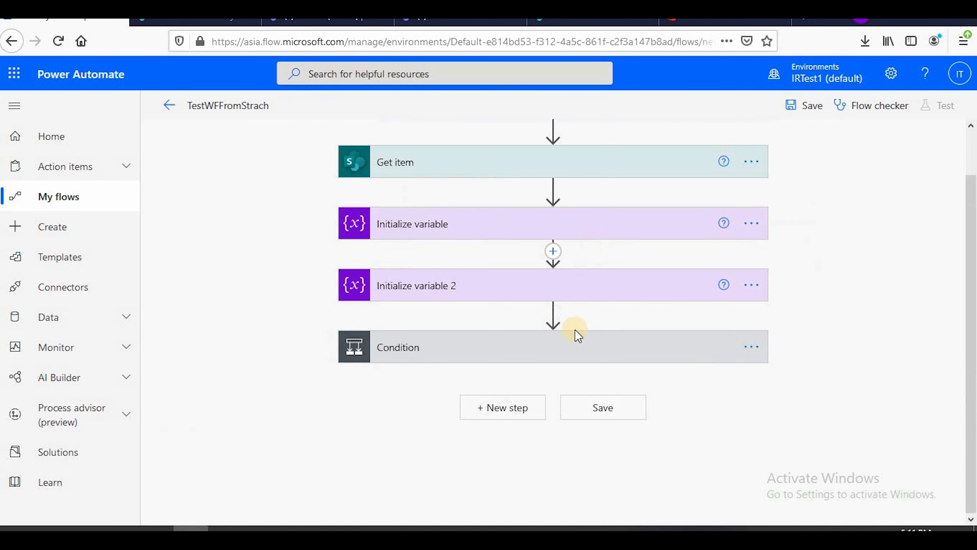
# Add the Approvals action Start and wait for an approval to the condition's If yes branch
pyautogui.click(567, 343)
pyautogui.scroll(-3, 654, 292)
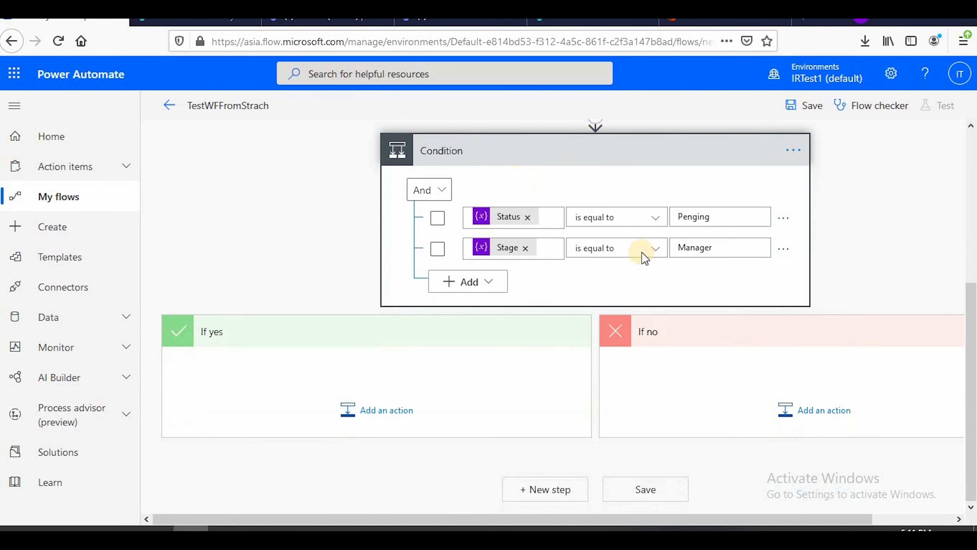
pyautogui.click(369, 411)
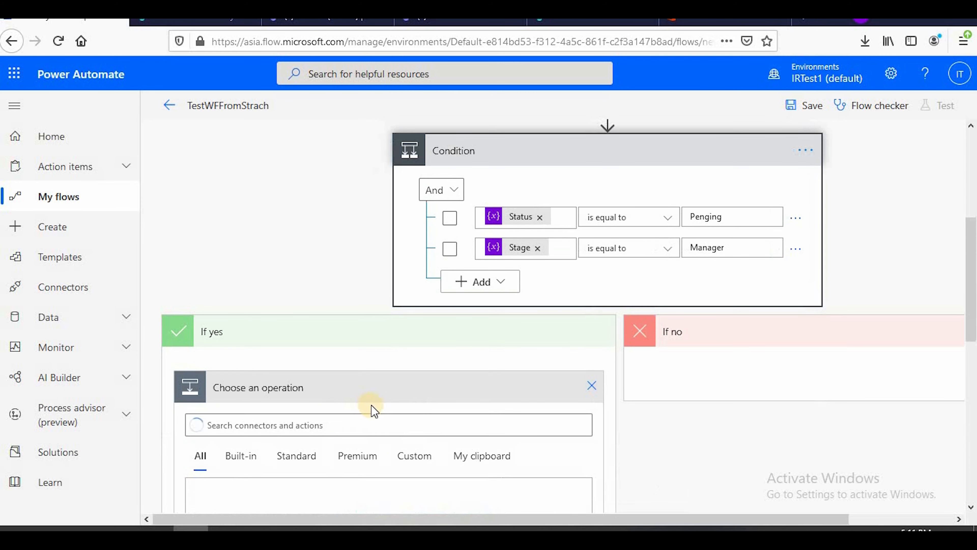
pyautogui.click(299, 264)
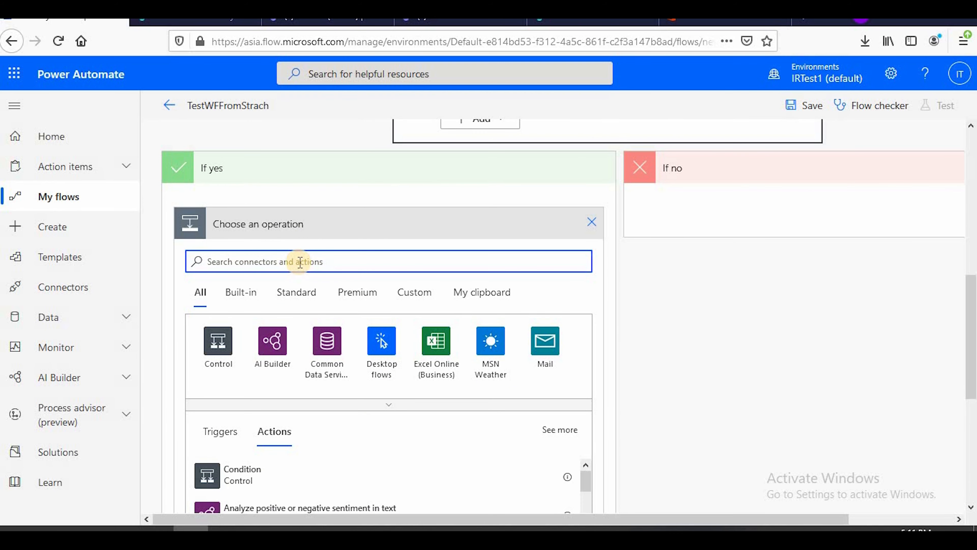
pyautogui.scroll(2, 316, 270)
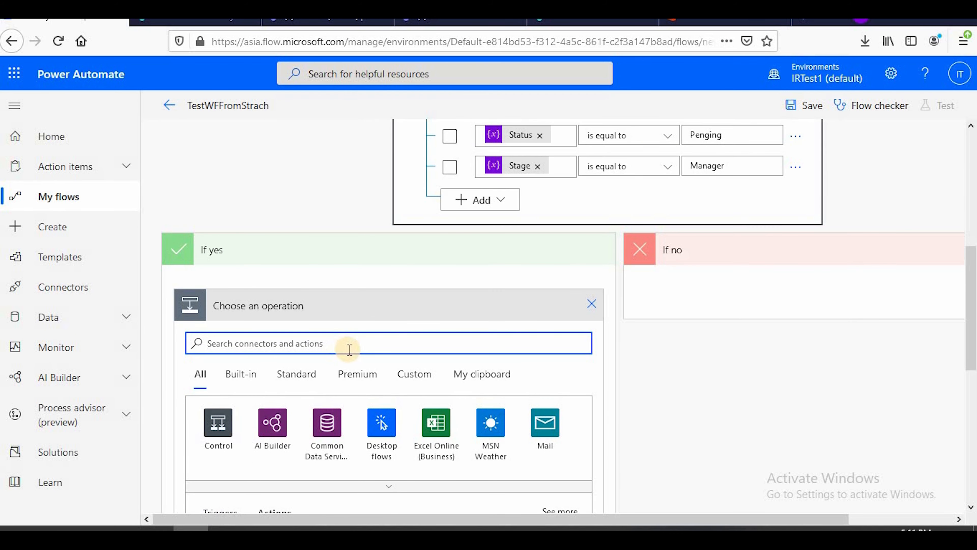
pyautogui.write('App')
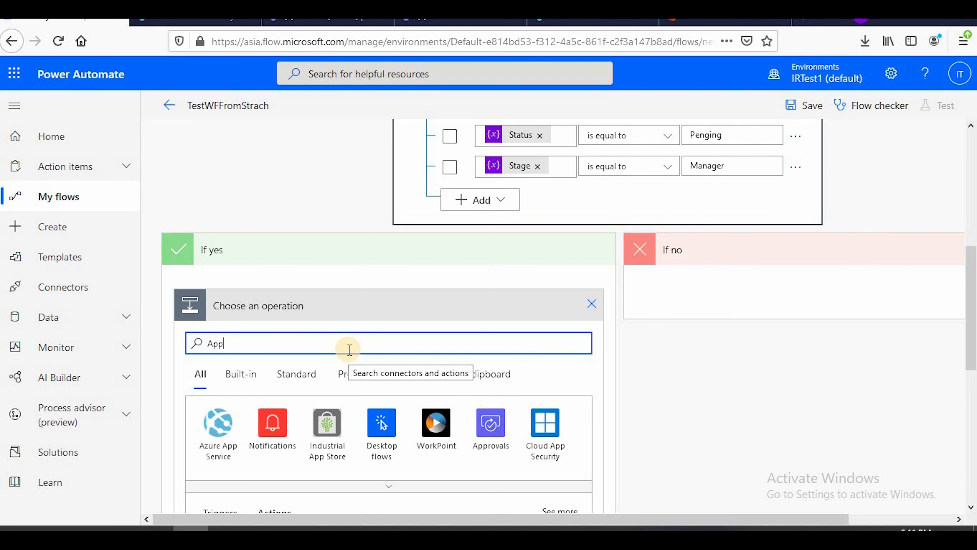
pyautogui.write('roval')
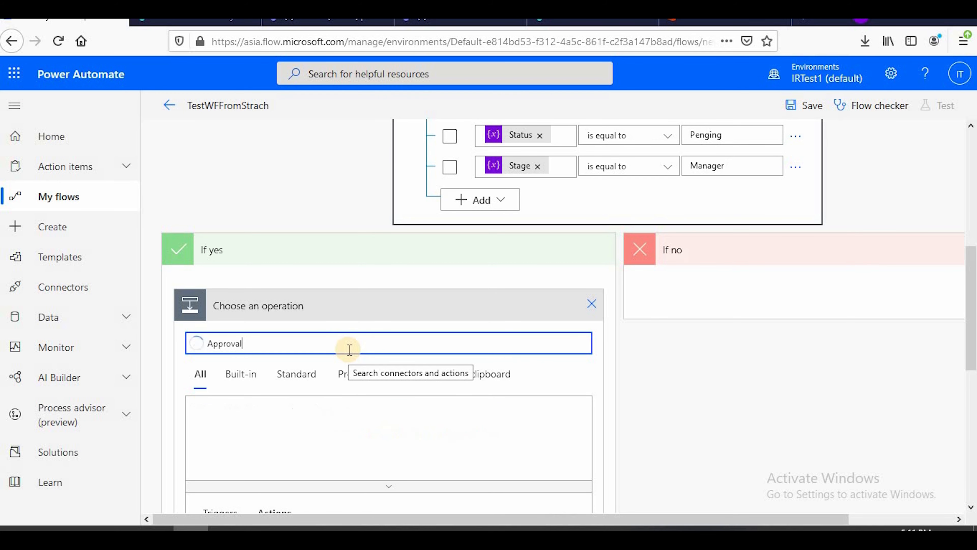
pyautogui.scroll(-3, 263, 364)
pyautogui.click(219, 260)
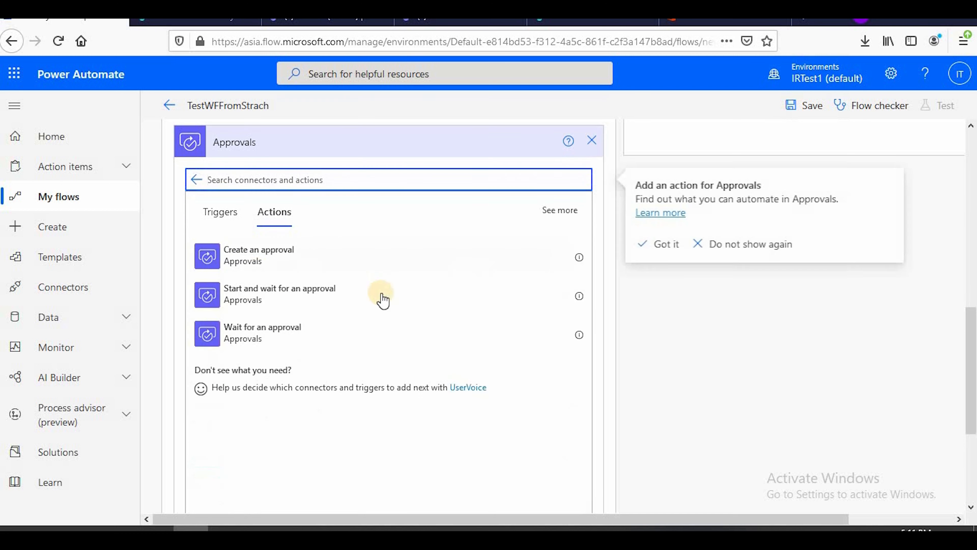
pyautogui.click(289, 295)
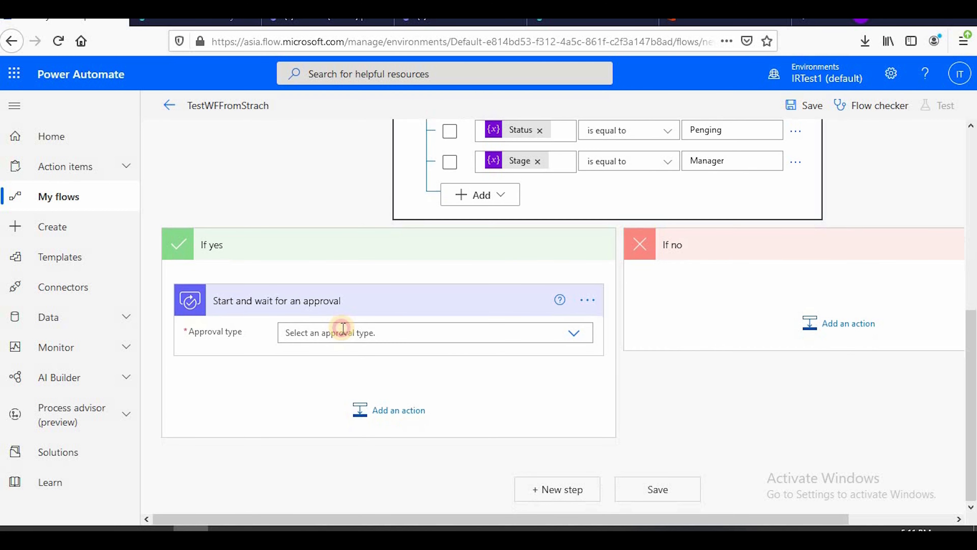
# Set the approval type to Custom Responses – Wait for one response, with the response options Approve, Reject and OnHold
pyautogui.click(348, 328)
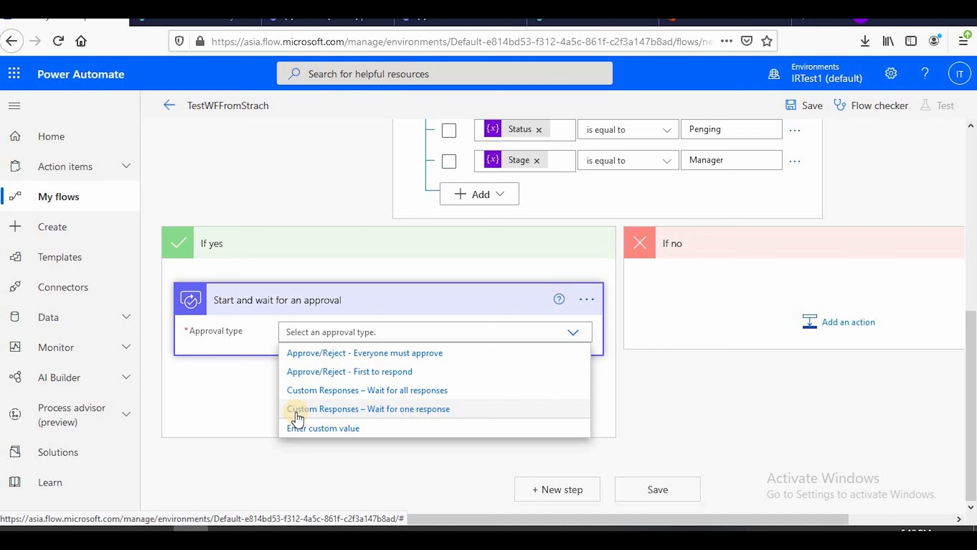
pyautogui.click(437, 410)
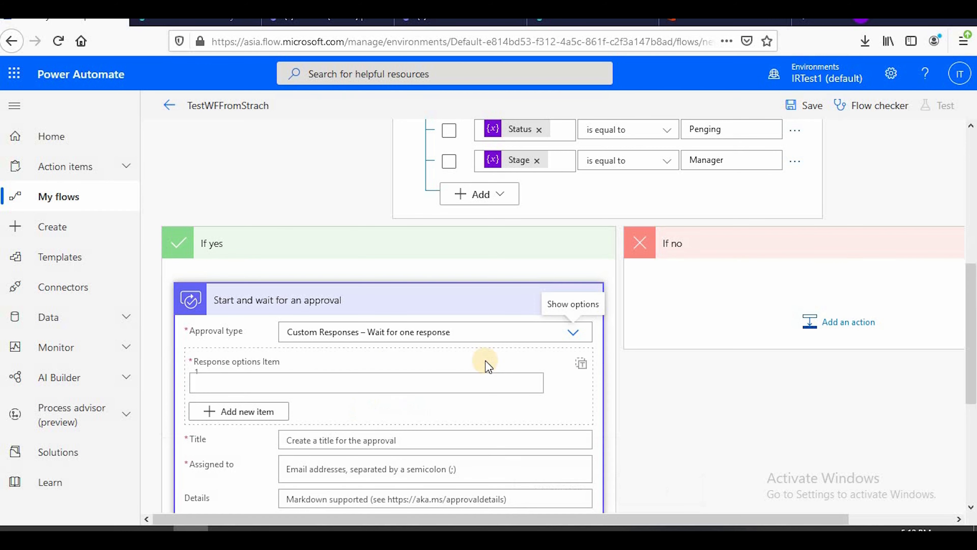
pyautogui.scroll(-4, 488, 366)
pyautogui.click(236, 216)
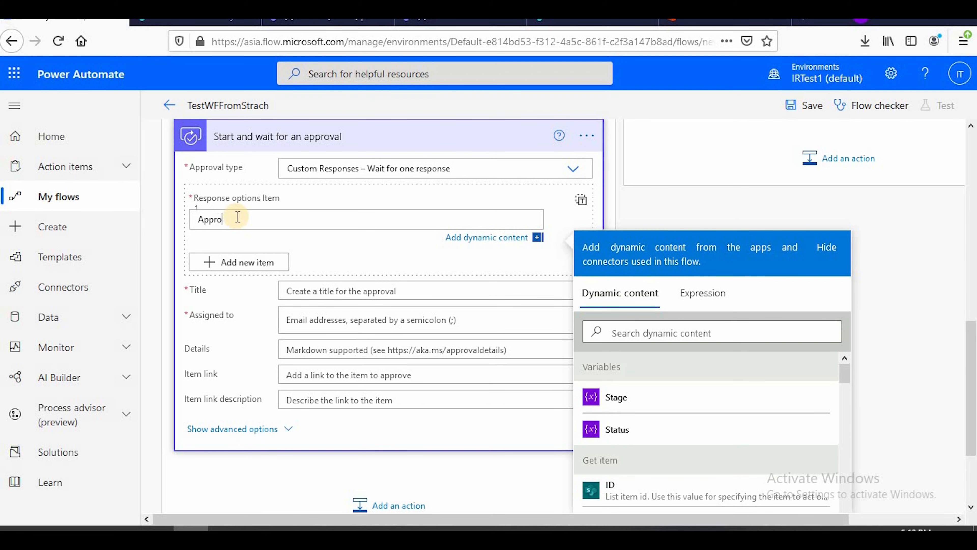
pyautogui.click(239, 262)
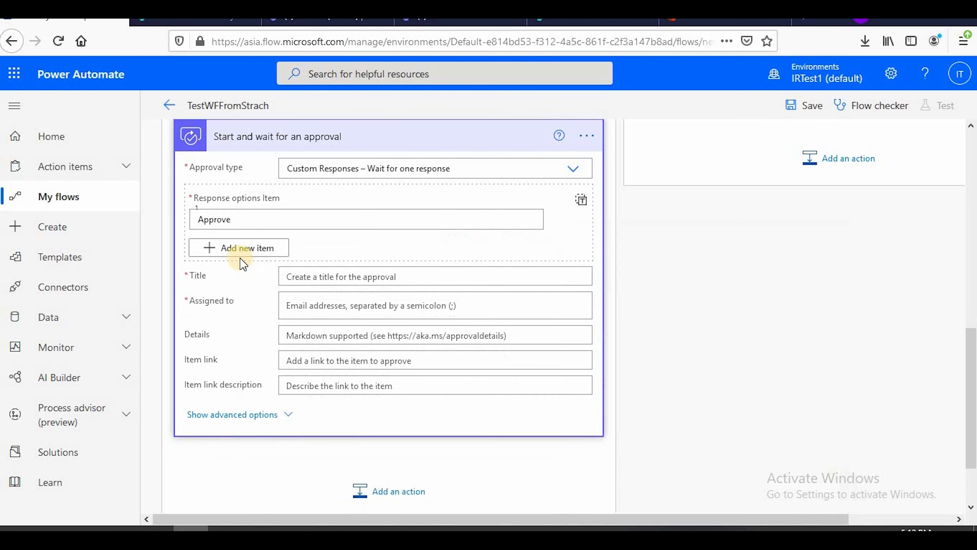
pyautogui.click(229, 269)
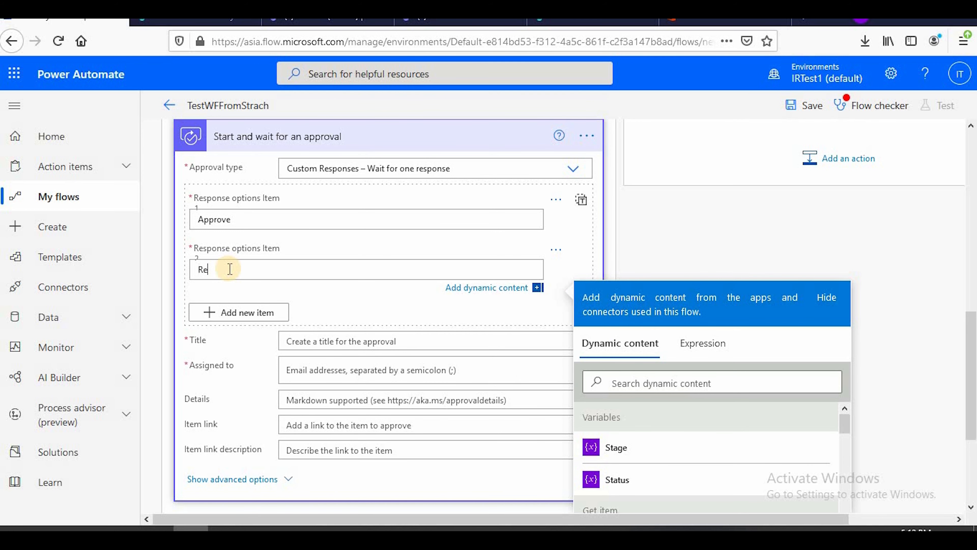
pyautogui.click(218, 312)
pyautogui.click(223, 318)
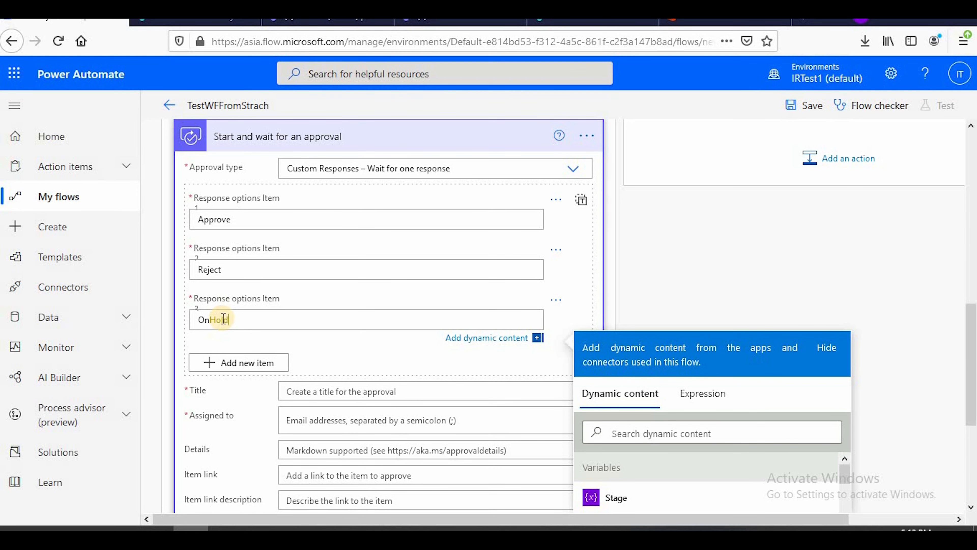
# Set the approval's title to "from initiator to manager for approval"
pyautogui.scroll(-1, 309, 289)
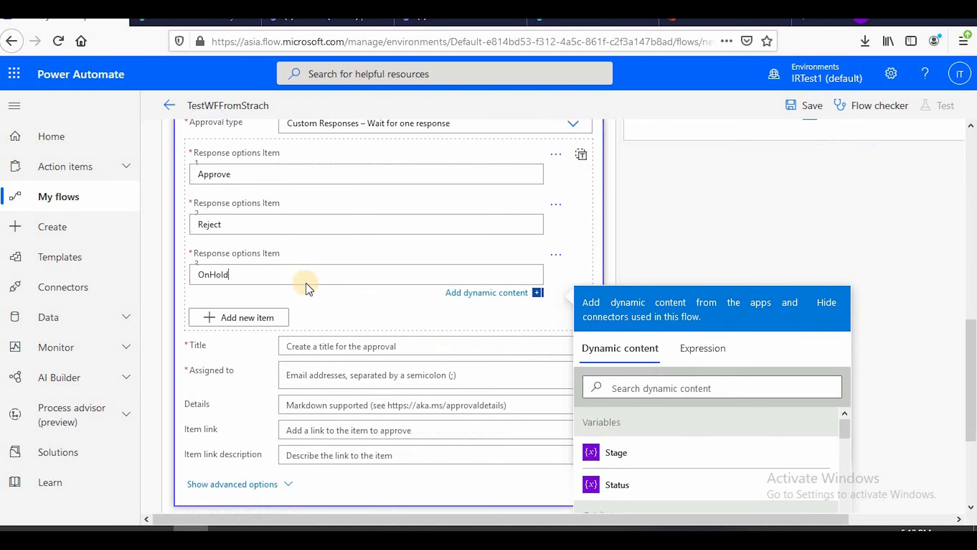
pyautogui.scroll(-3, 309, 288)
pyautogui.click(331, 219)
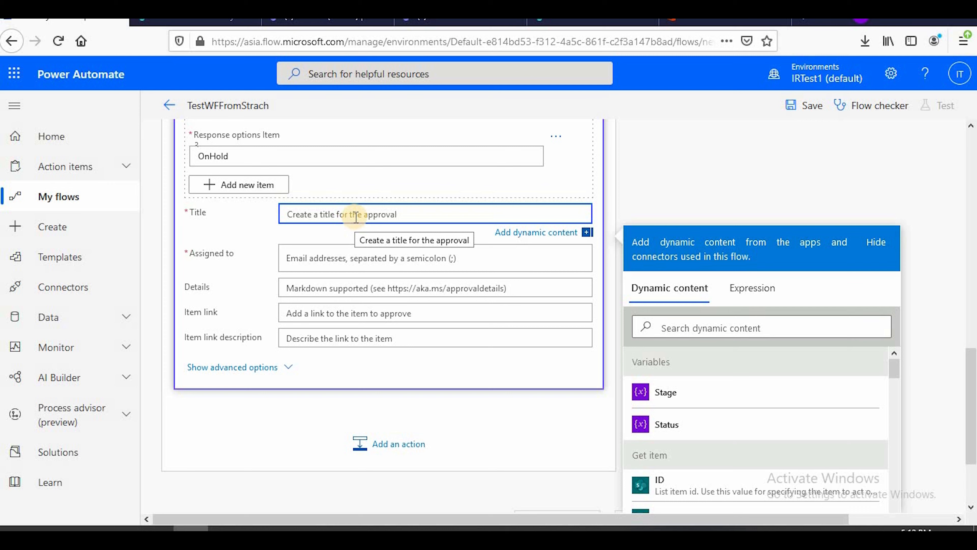
pyautogui.write('IN')
pyautogui.press('BackSpace')
pyautogui.write('from initiator to')
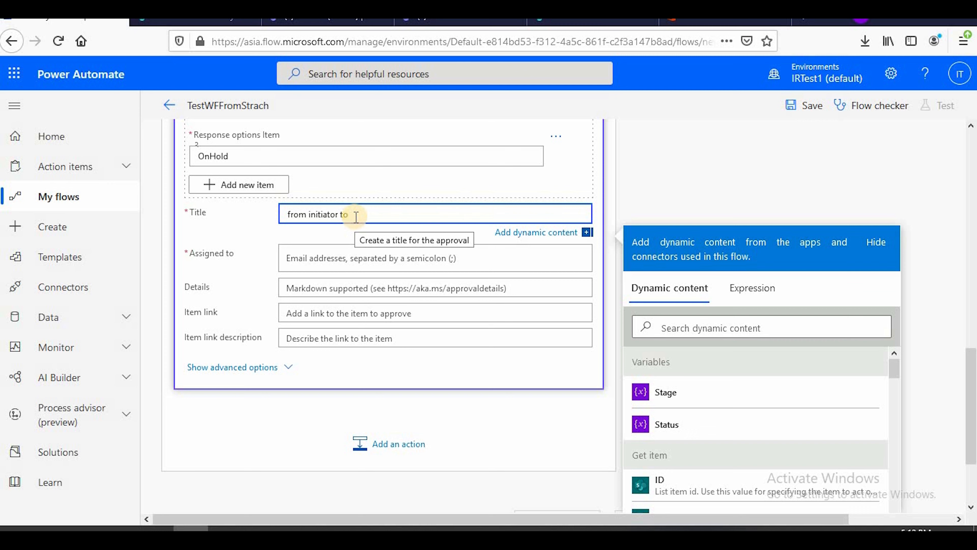
pyautogui.write('manager for approval')
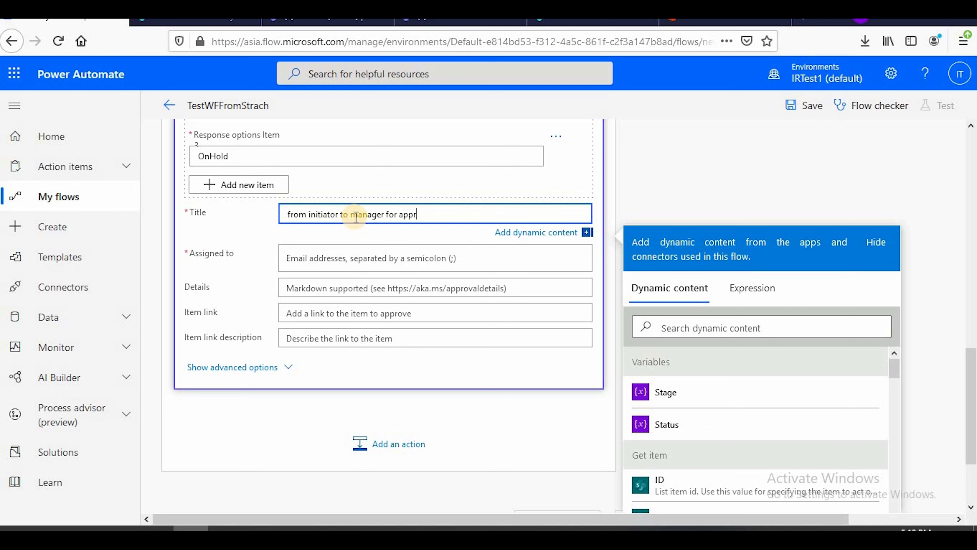
# Assign the approval to the dynamic content Manager Email from Get item
pyautogui.click(325, 258)
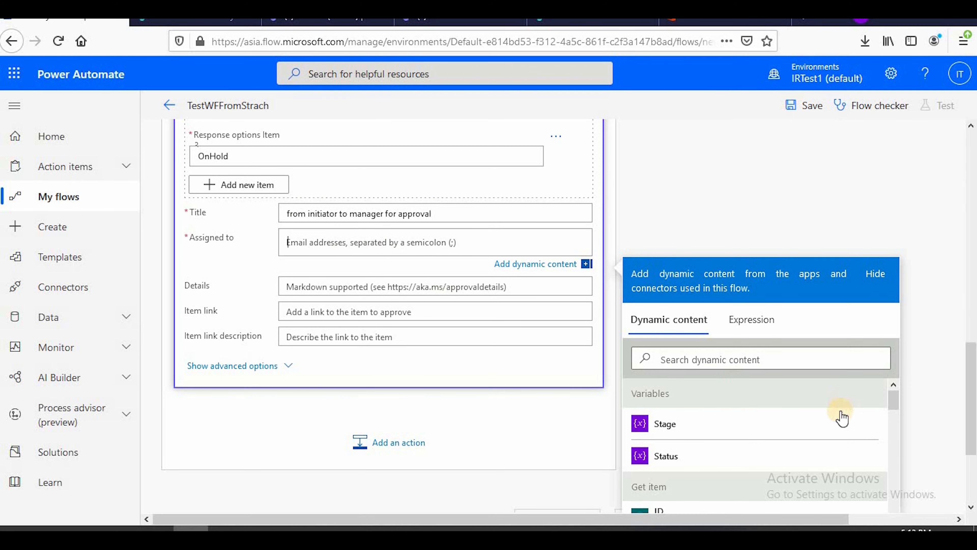
pyautogui.moveTo(971, 369); pyautogui.dragTo(950, 414)
pyautogui.scroll(-5, 785, 397)
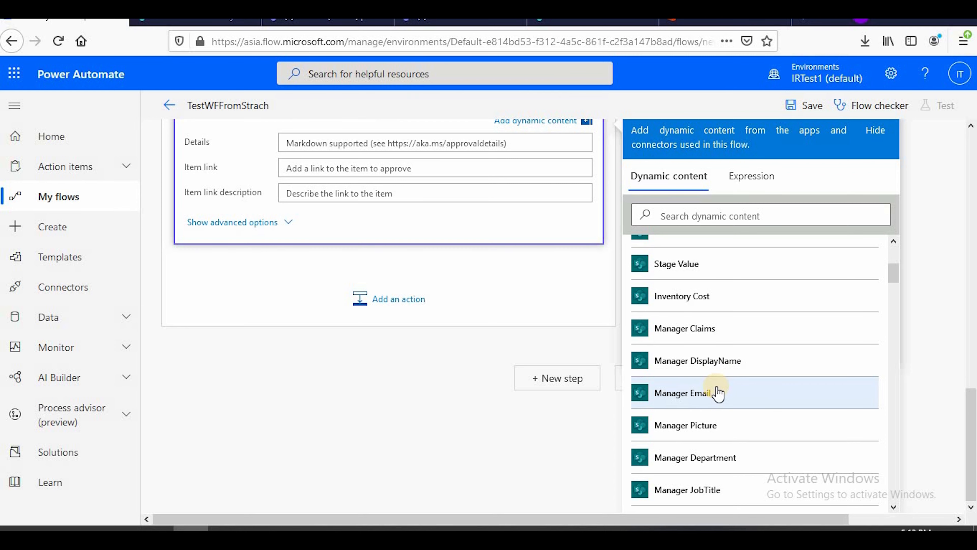
pyautogui.click(717, 393)
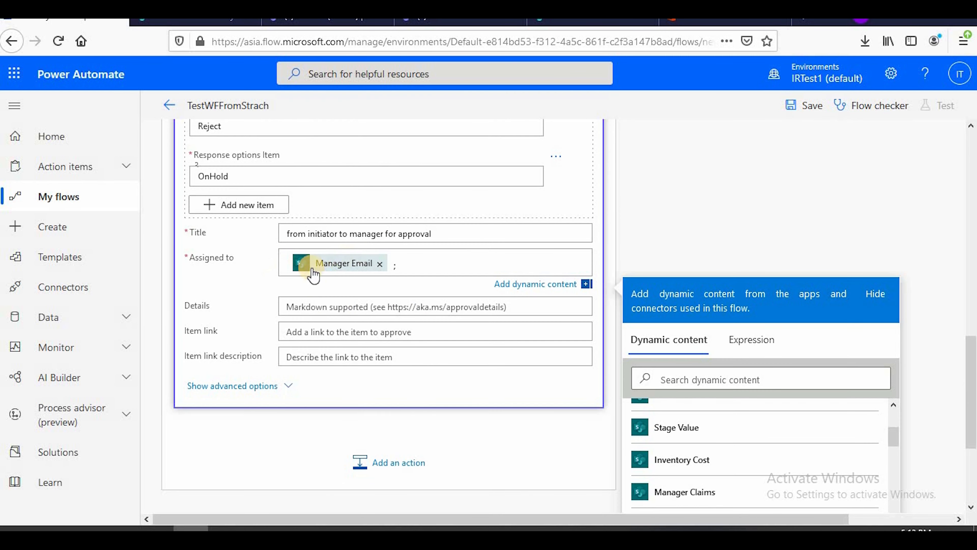
# For the Details field, switch to the Microsoft Docs approvals Markdown article in Chrome and review its lists, line breaks, links and table syntax
pyautogui.click(316, 307)
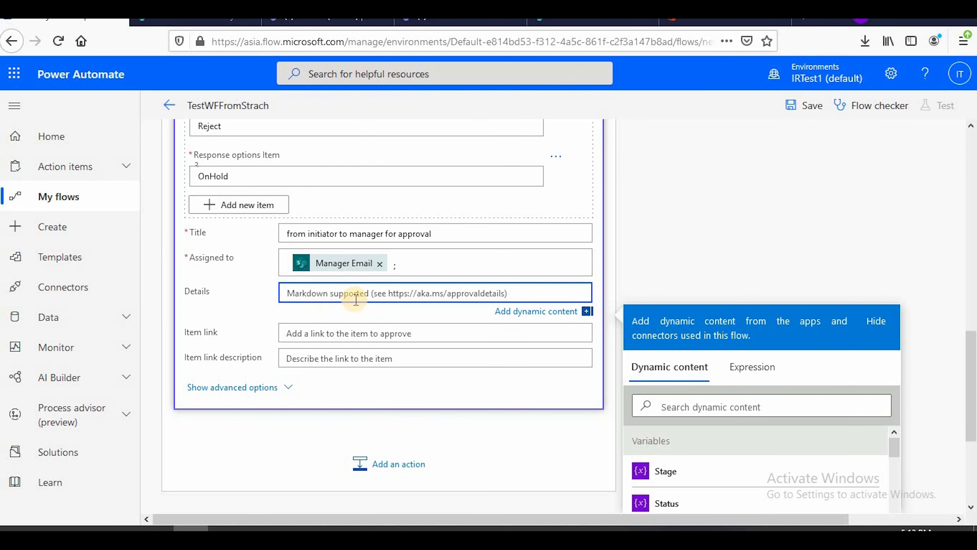
pyautogui.scroll(2, 550, 392)
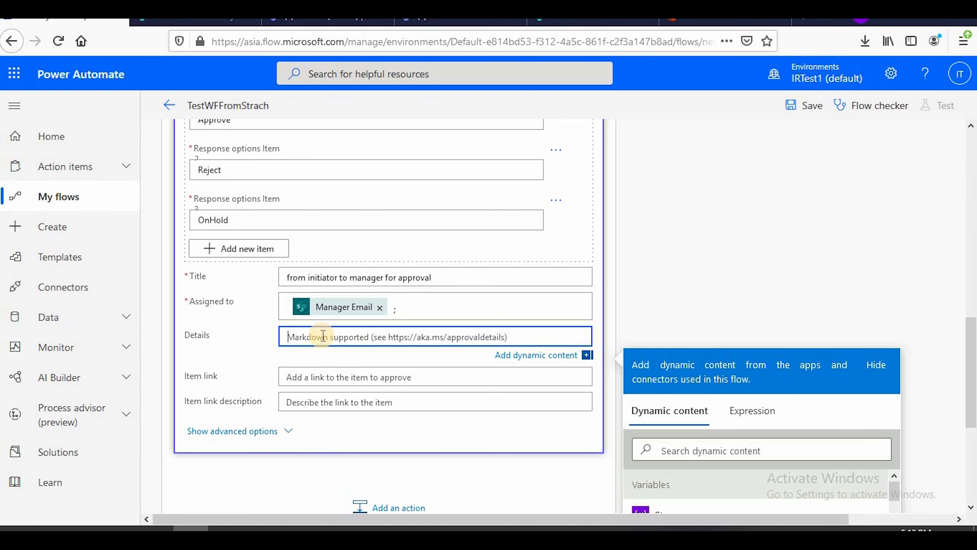
pyautogui.click(261, 530)
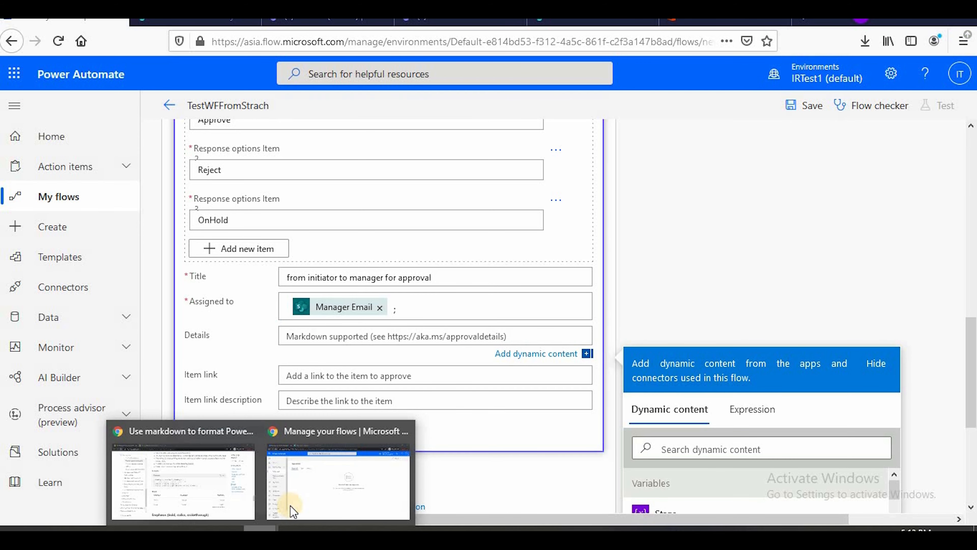
pyautogui.click(212, 497)
pyautogui.scroll(15, 358, 283)
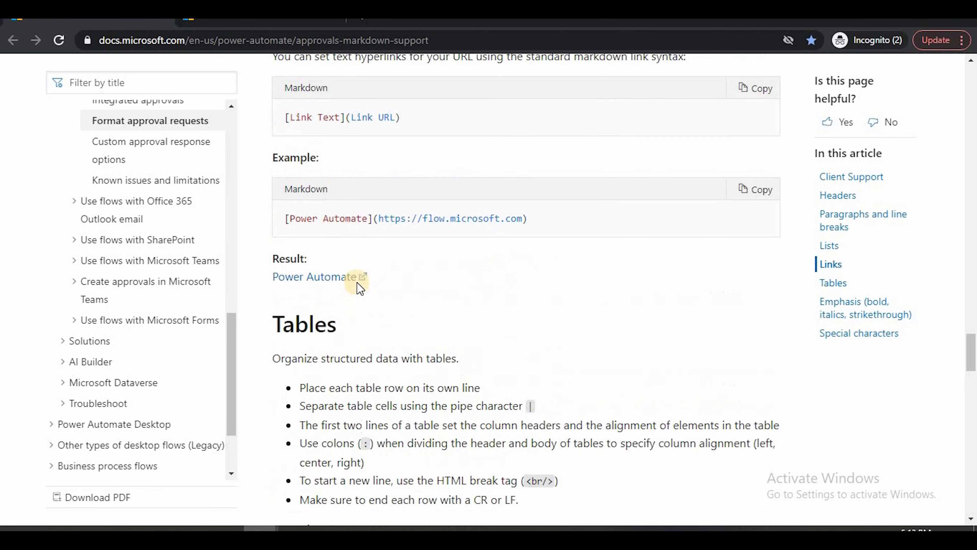
pyautogui.click(460, 38)
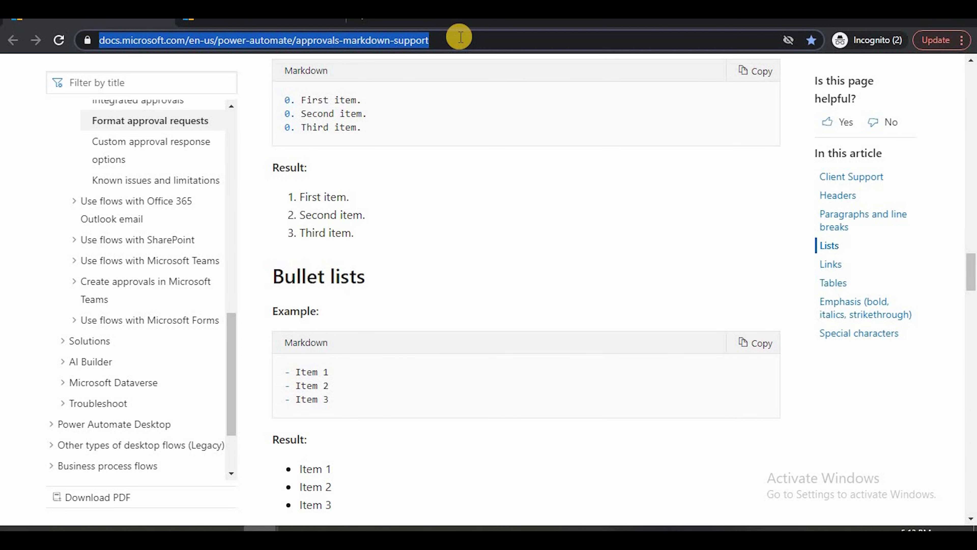
pyautogui.click(462, 41)
pyautogui.scroll(-7, 414, 208)
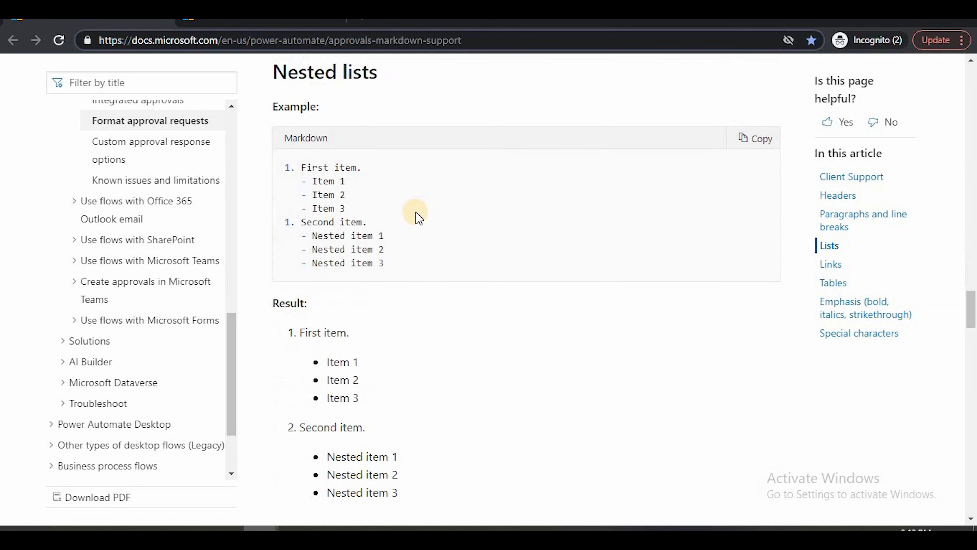
pyautogui.scroll(10, 415, 212)
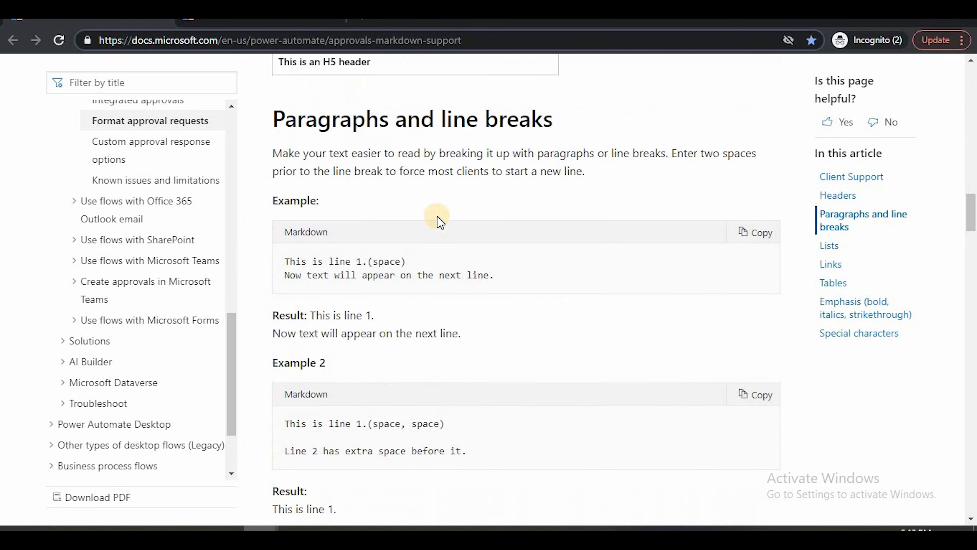
pyautogui.scroll(-8, 436, 218)
pyautogui.scroll(-20, 440, 227)
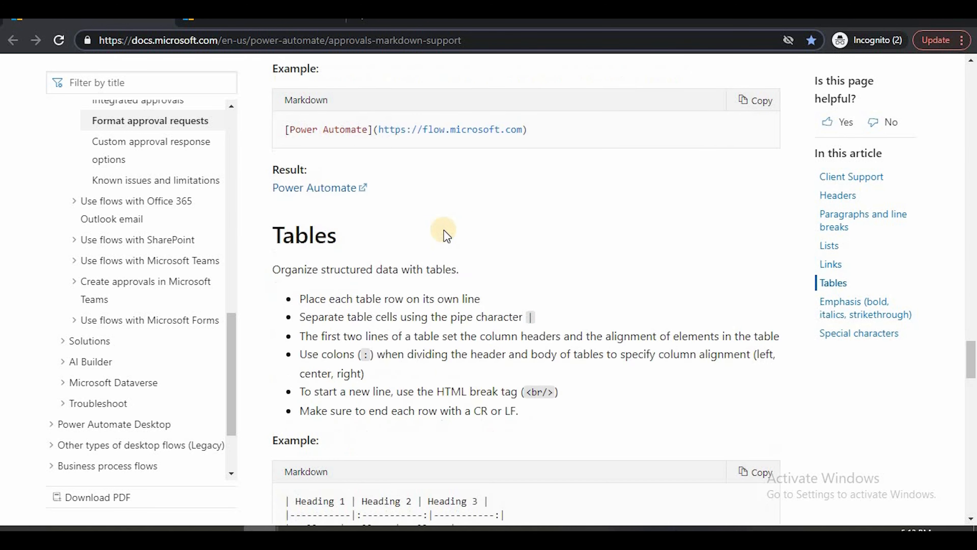
pyautogui.scroll(7, 448, 231)
pyautogui.moveTo(285, 321); pyautogui.dragTo(606, 349)
# Read the article's Emphasis section on the Markdown syntax for italics, bold and strikethrough
pyautogui.scroll(-9, 605, 347)
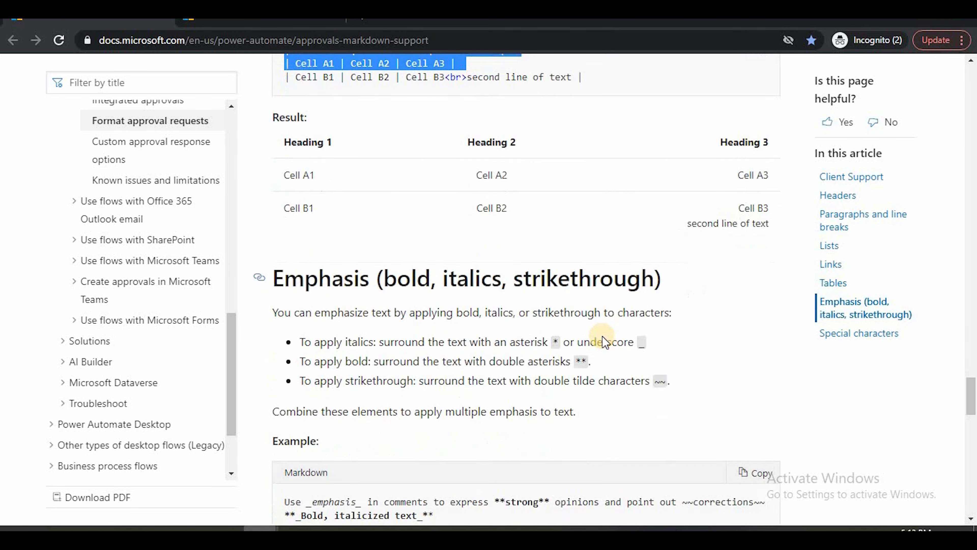
pyautogui.moveTo(515, 198); pyautogui.dragTo(547, 198)
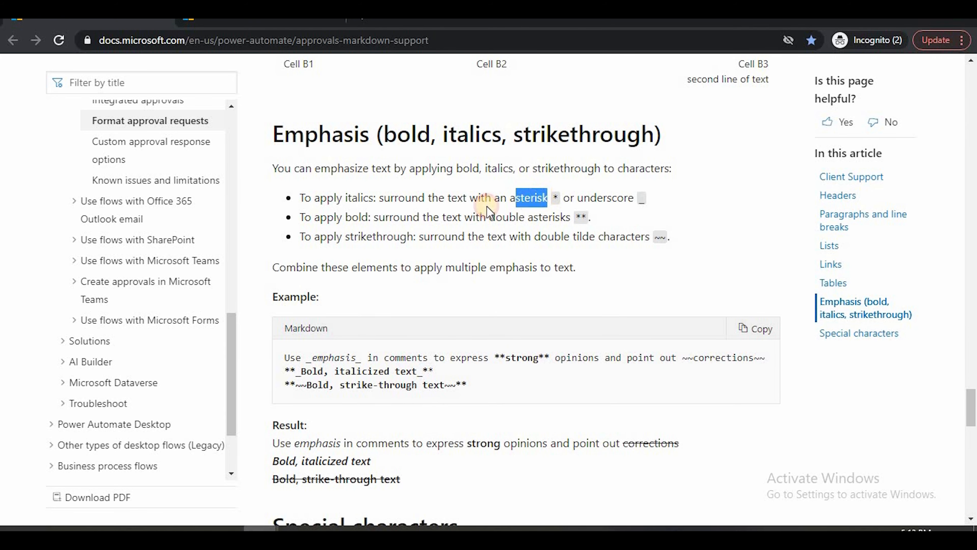
pyautogui.moveTo(400, 216); pyautogui.dragTo(527, 217)
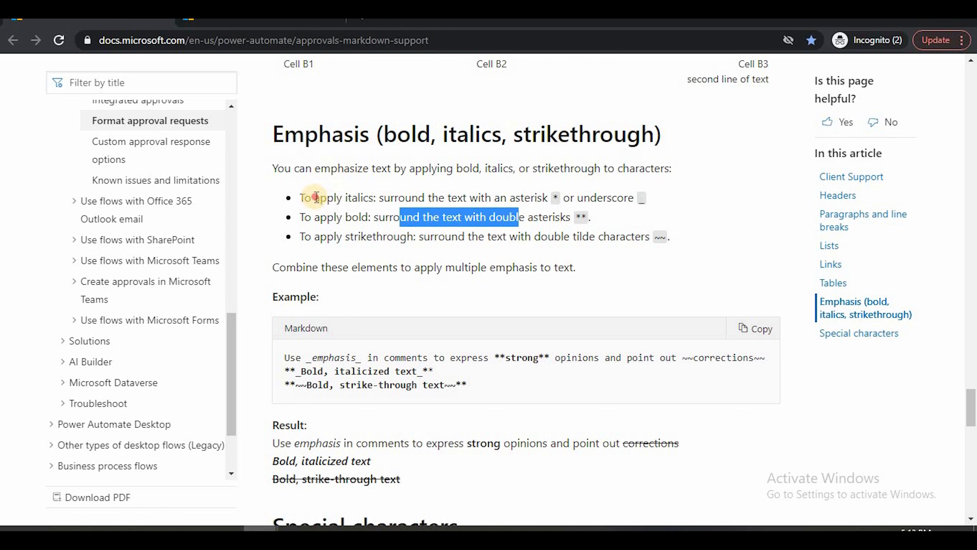
pyautogui.moveTo(313, 198); pyautogui.dragTo(443, 220)
pyautogui.click(364, 218)
pyautogui.moveTo(360, 218); pyautogui.dragTo(529, 221)
pyautogui.moveTo(359, 236); pyautogui.dragTo(434, 237)
pyautogui.moveTo(603, 235); pyautogui.dragTo(626, 235)
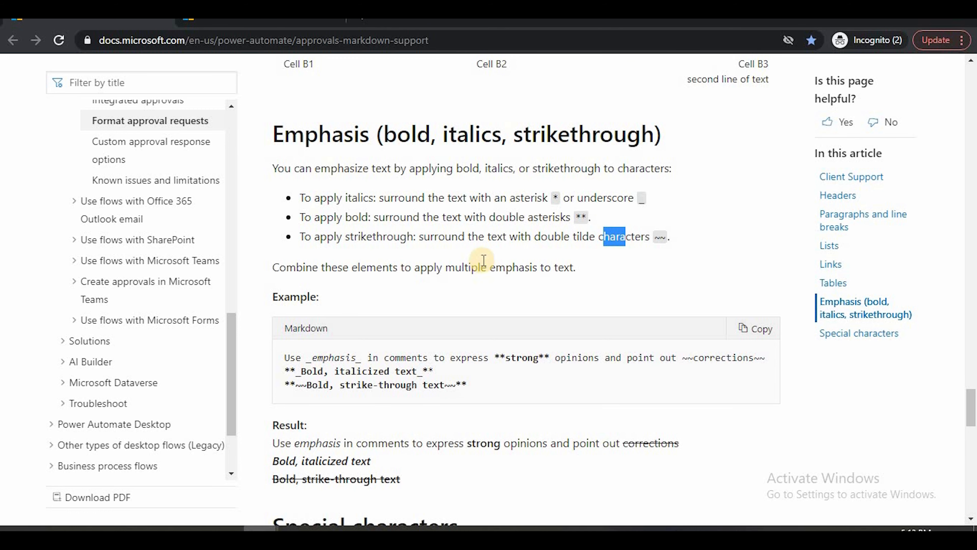
# Return to the Tables example and examine the Markdown for its headings, separator row and cells
pyautogui.scroll(5, 483, 260)
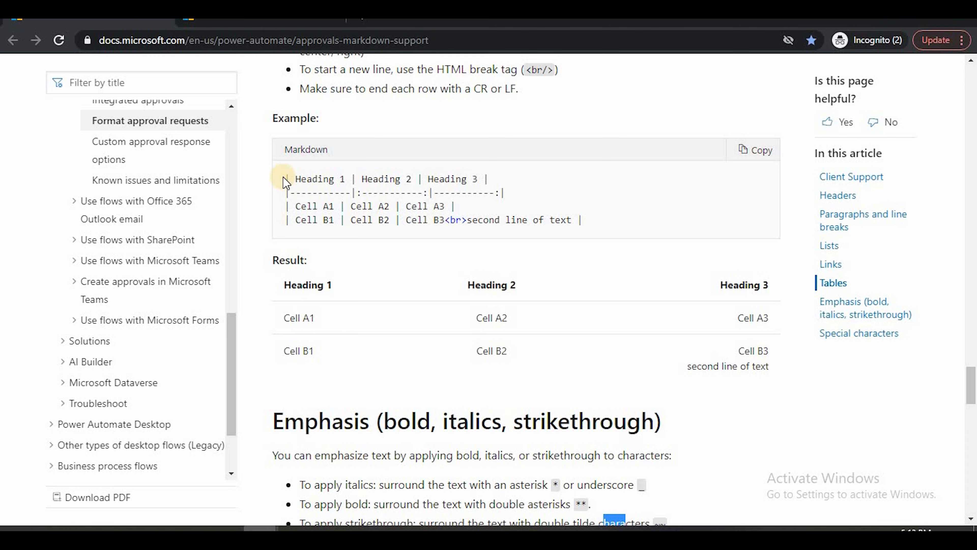
pyautogui.moveTo(285, 178); pyautogui.dragTo(354, 208)
pyautogui.click(355, 208)
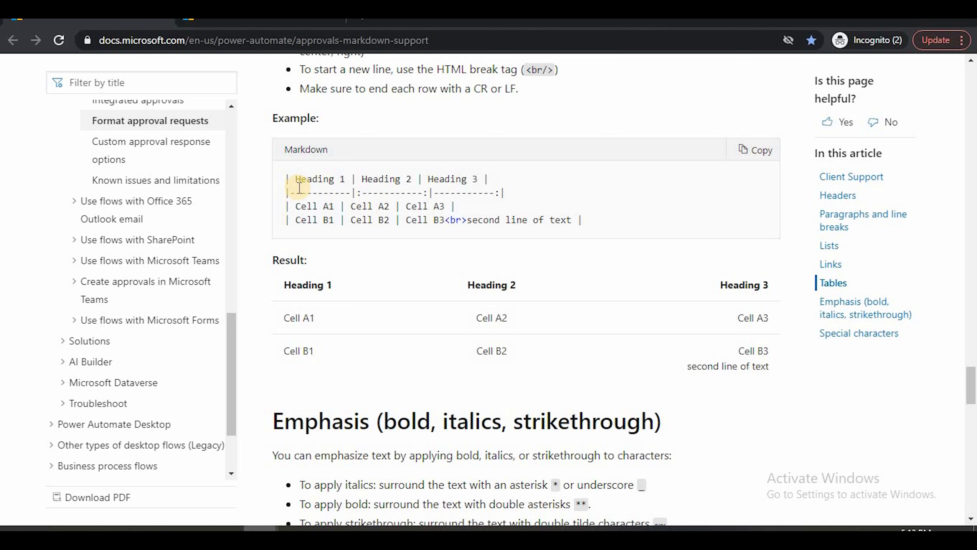
# Copy the Markdown table example from the article and paste it into the approval's Details field in Power Automate
pyautogui.moveTo(296, 186); pyautogui.dragTo(345, 221)
pyautogui.click(349, 218)
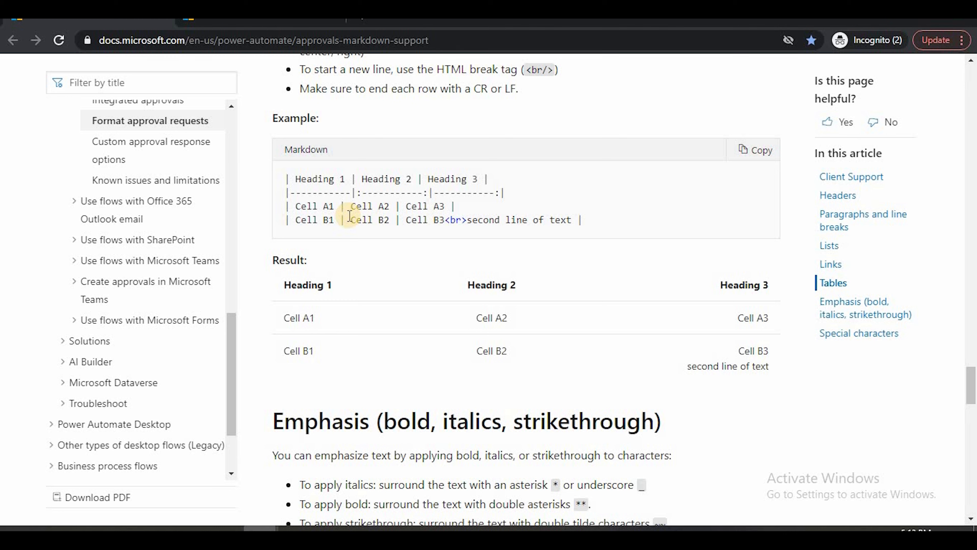
pyautogui.click(599, 223)
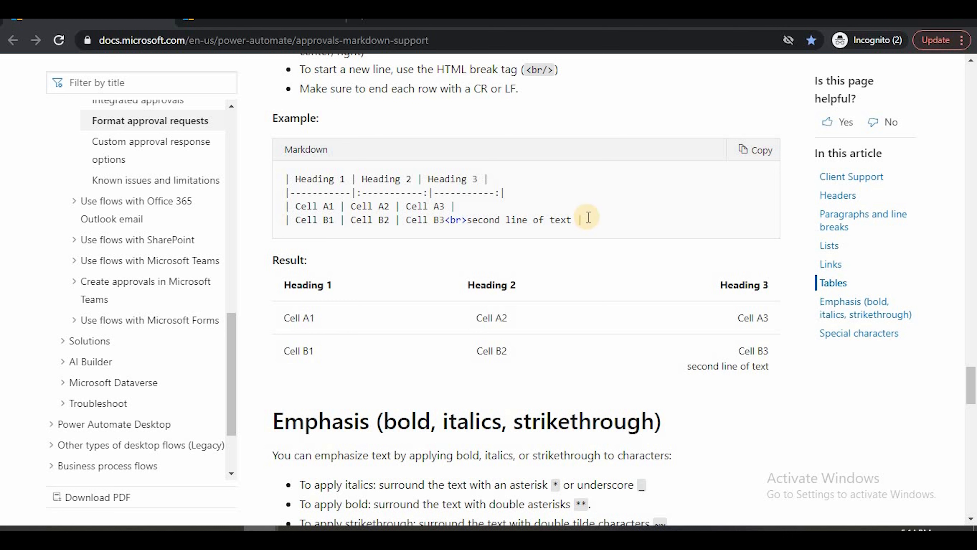
pyautogui.click(749, 146)
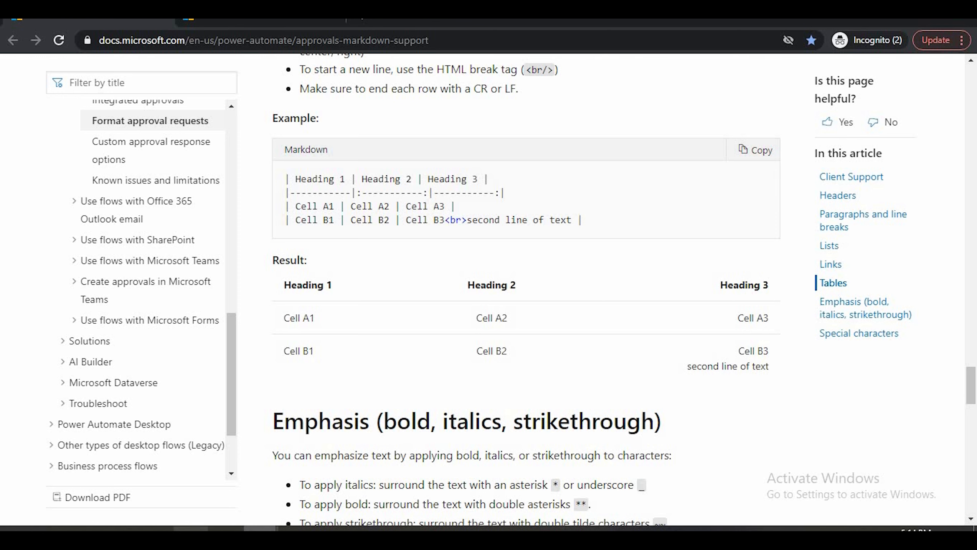
pyautogui.click(191, 533)
pyautogui.click(338, 330)
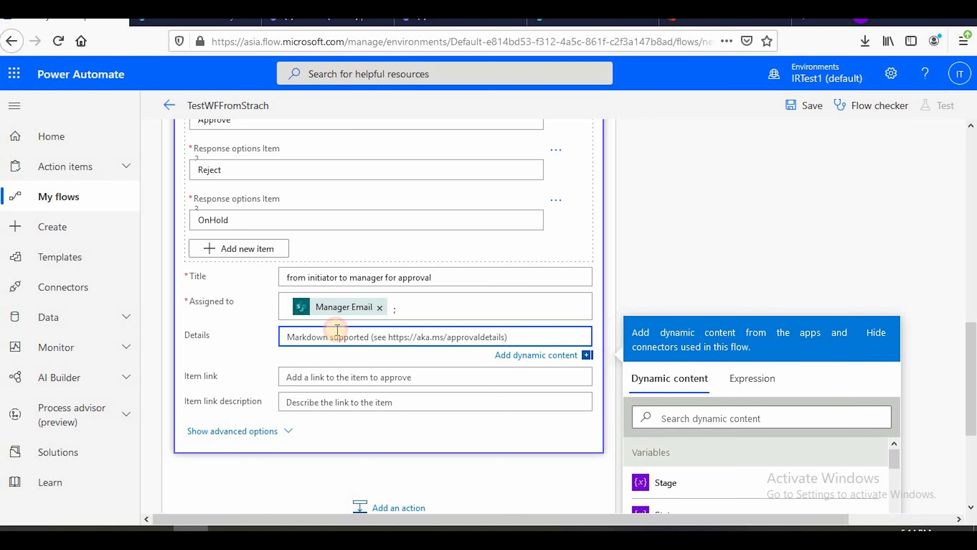
pyautogui.hotkey('ctrl', 'v')
# In the Details table, replace Heading 1 with Title and Heading 2 with Cost
pyautogui.click(321, 337)
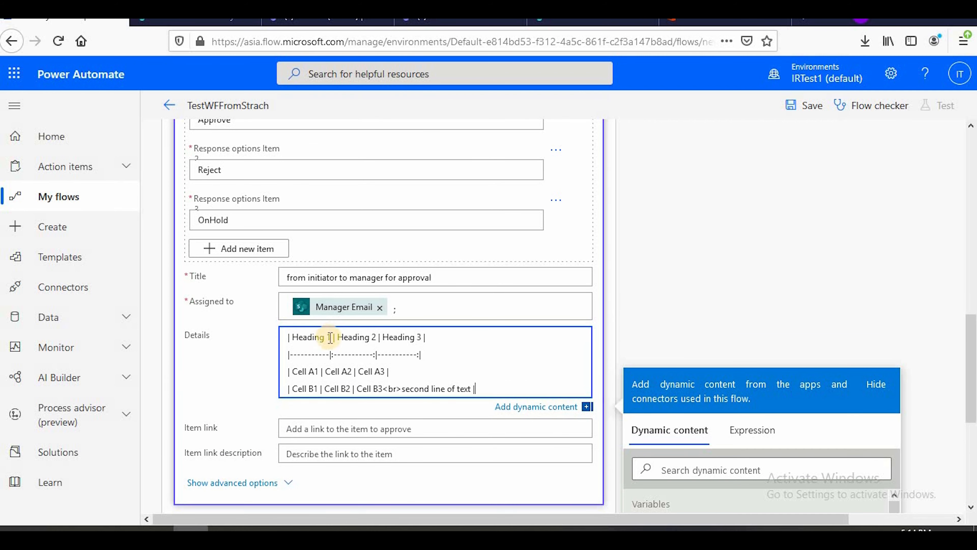
pyautogui.doubleClick(316, 337)
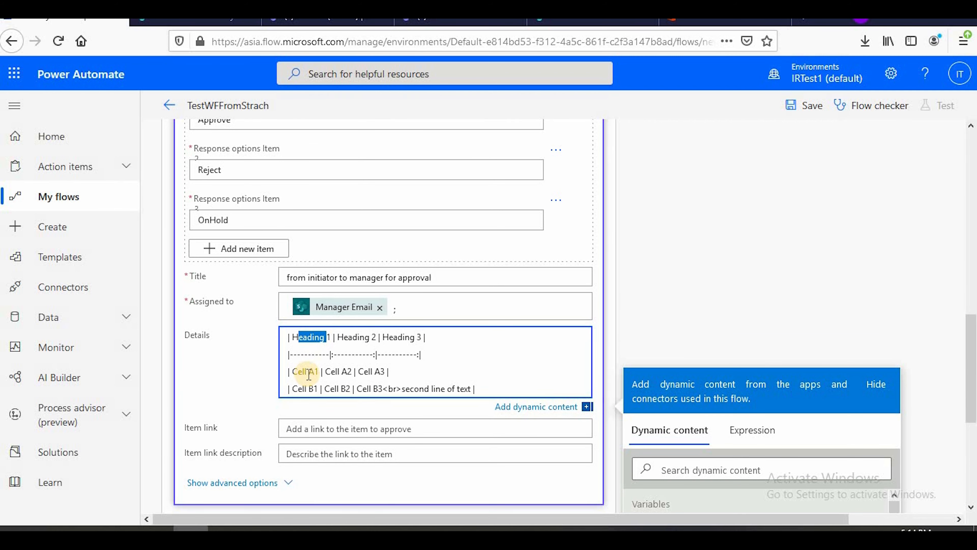
pyautogui.press('BackSpace')
pyautogui.press('BackSpace')
pyautogui.press('BackSpace')
pyautogui.press('Delete')
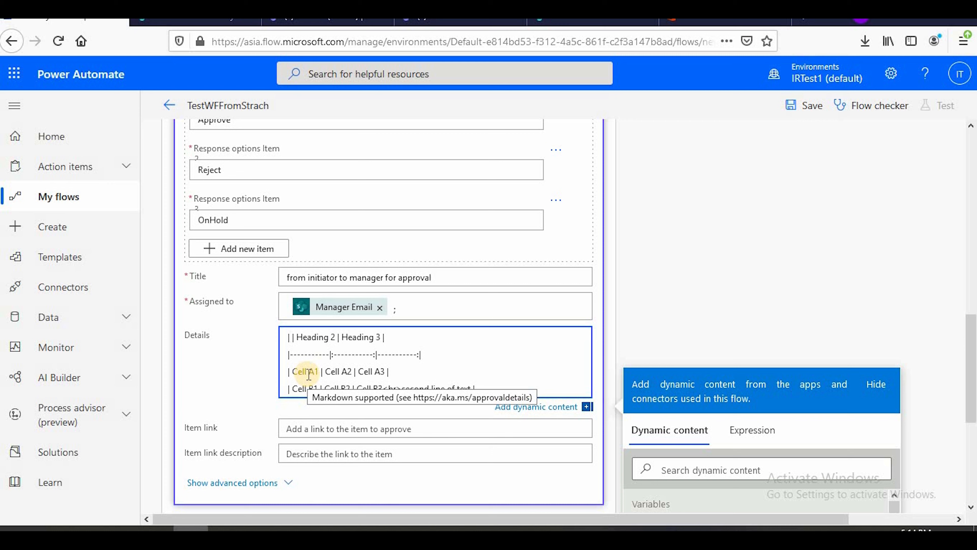
pyautogui.write('Title')
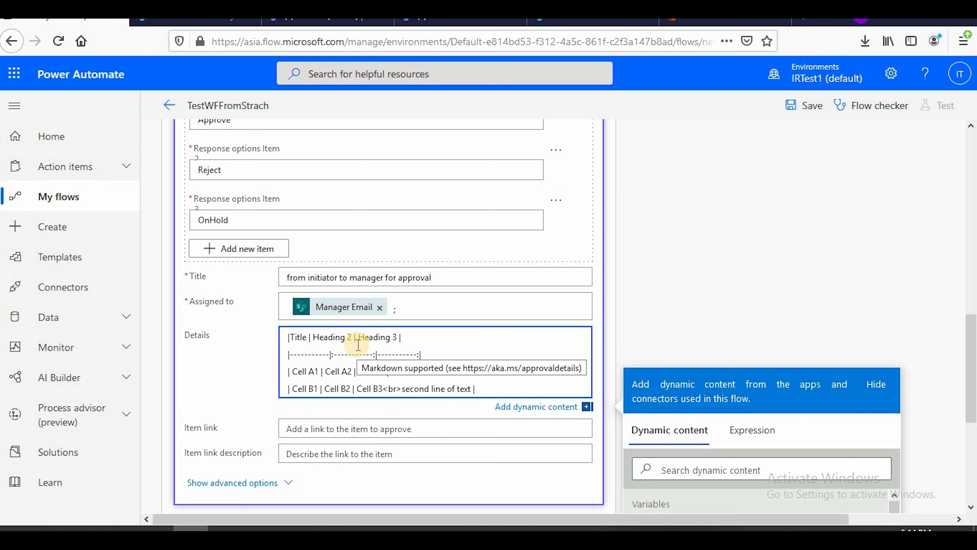
pyautogui.click(358, 337)
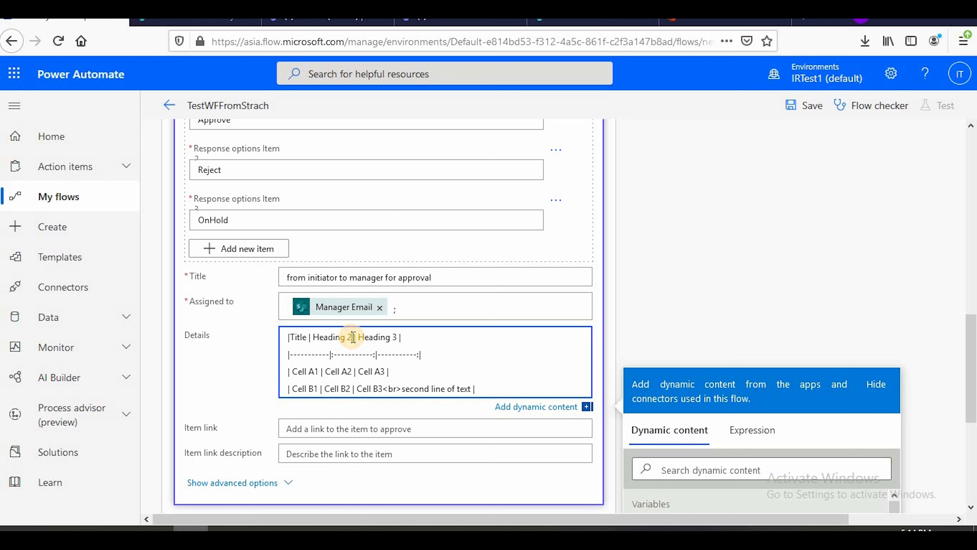
pyautogui.press('BackSpace')
pyautogui.press('BackSpace')
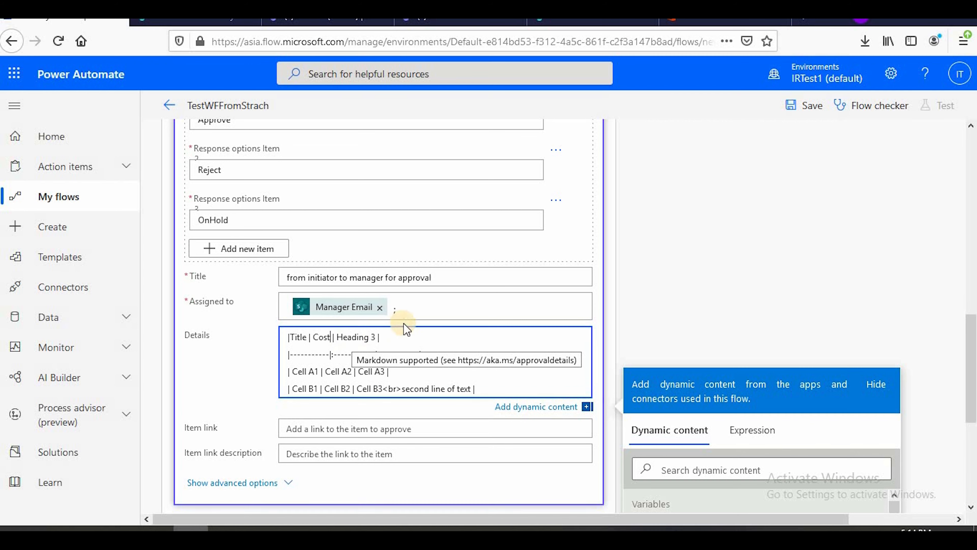
# Replace Cell A1 in the Details table with the dynamic content Title from Get item
pyautogui.scroll(-3, 385, 325)
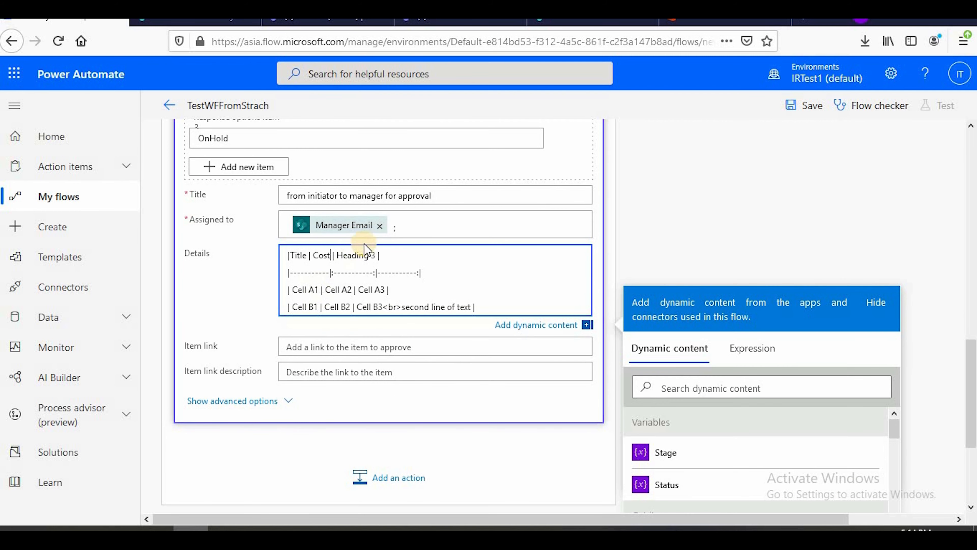
pyautogui.moveTo(320, 289); pyautogui.dragTo(295, 289)
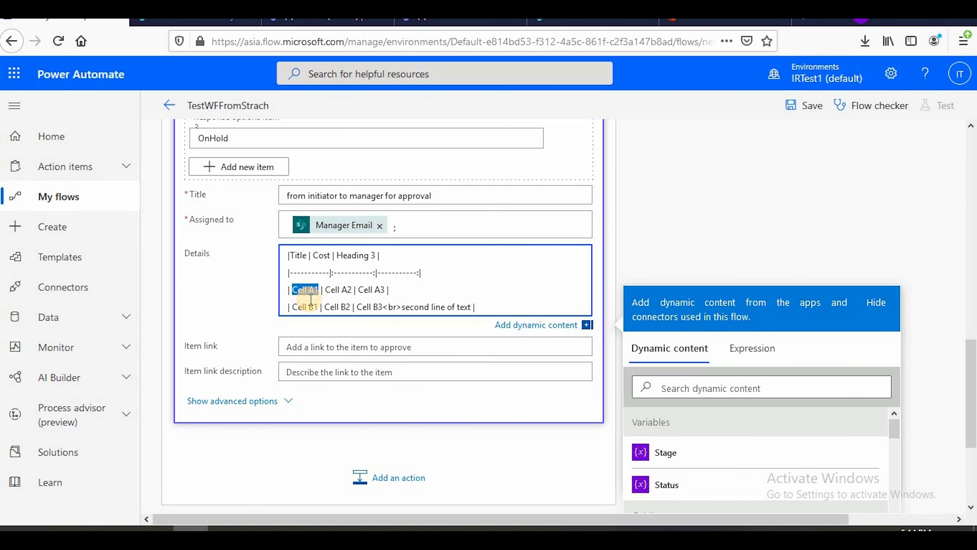
pyautogui.press('Delete')
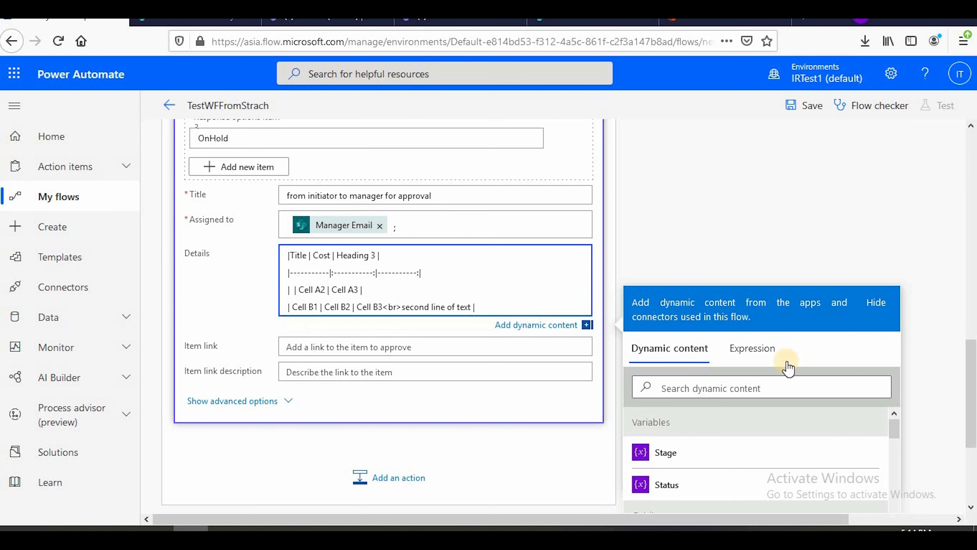
pyautogui.scroll(-6, 765, 385)
pyautogui.click(639, 403)
pyautogui.scroll(8, 353, 356)
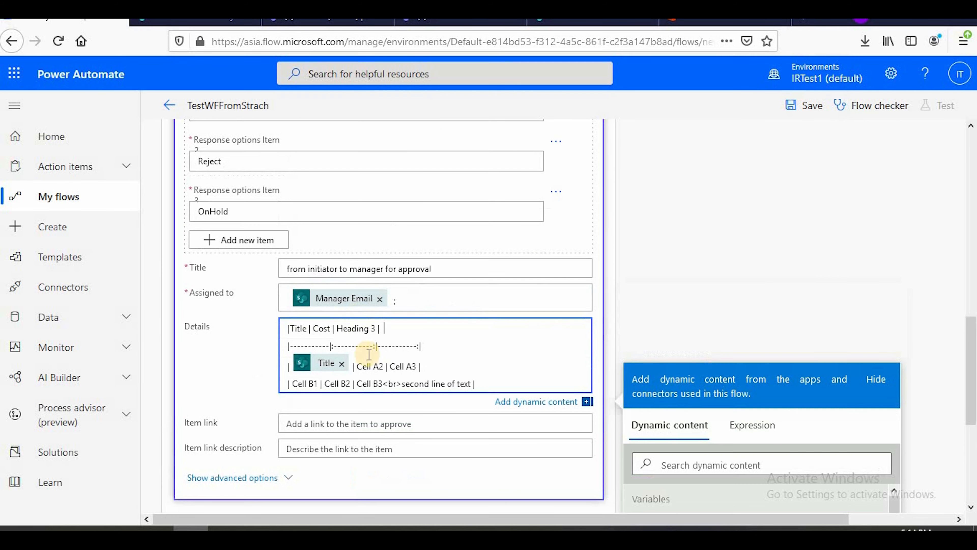
# Replace Cell A2 in the Details table with the dynamic content Inventory Cost from Get item
pyautogui.moveTo(367, 366); pyautogui.dragTo(383, 365)
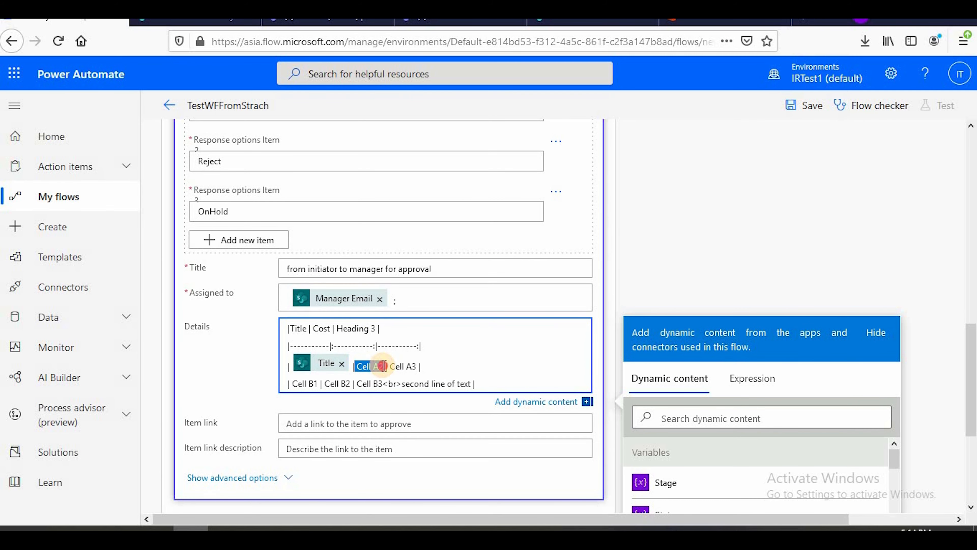
pyautogui.press('Delete')
pyautogui.scroll(-5, 458, 371)
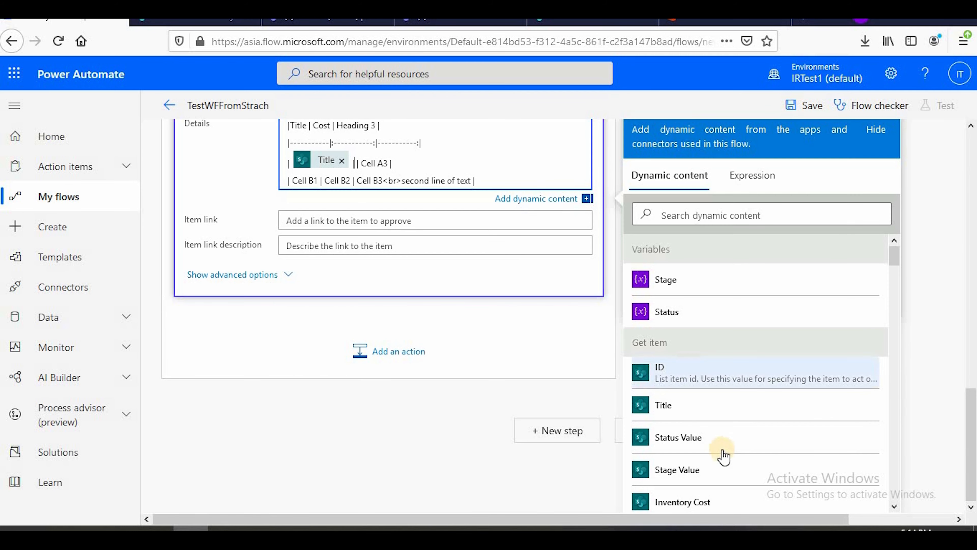
pyautogui.scroll(-3, 723, 449)
pyautogui.click(727, 364)
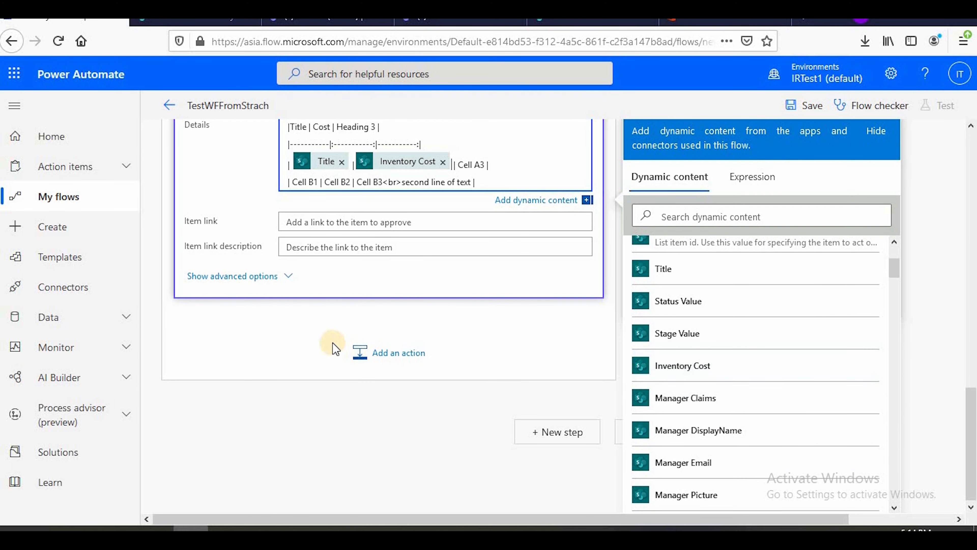
# Remove the extra separator before Cell A3 and delete the table's Cell B1 row from the Details field
pyautogui.scroll(5, 470, 356)
pyautogui.scroll(-4, 469, 357)
pyautogui.scroll(2, 473, 285)
pyautogui.click(492, 346)
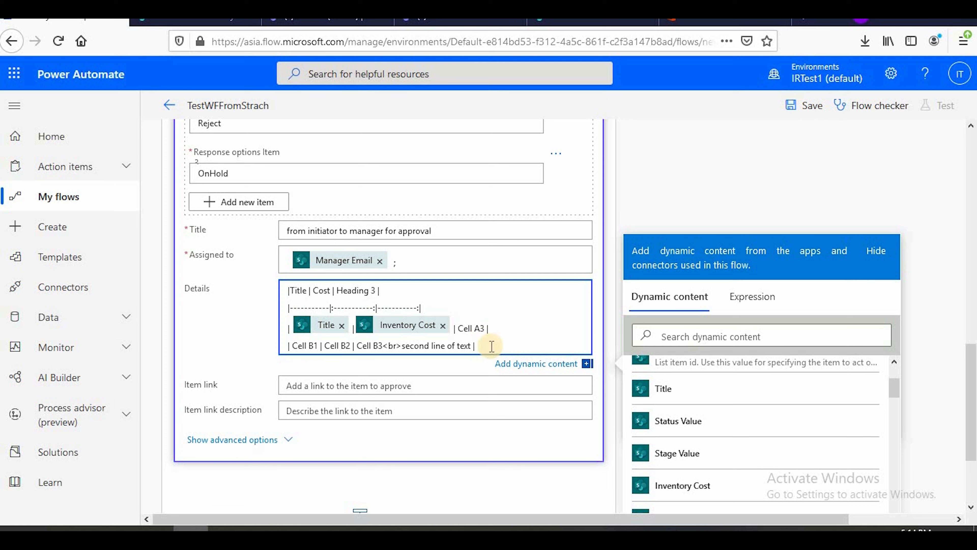
pyautogui.keyDown('shift'); pyautogui.click(286, 345); pyautogui.keyUp('shift')
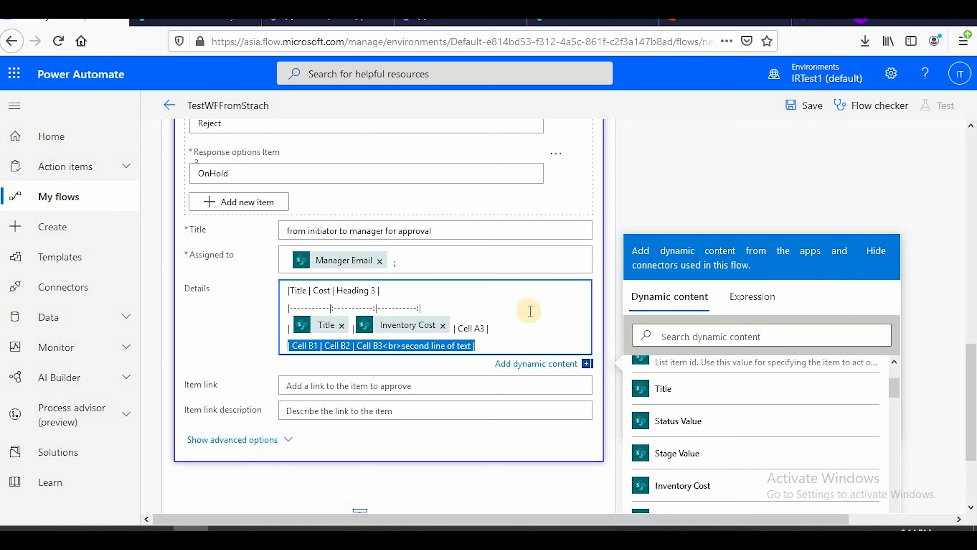
pyautogui.press('BackSpace')
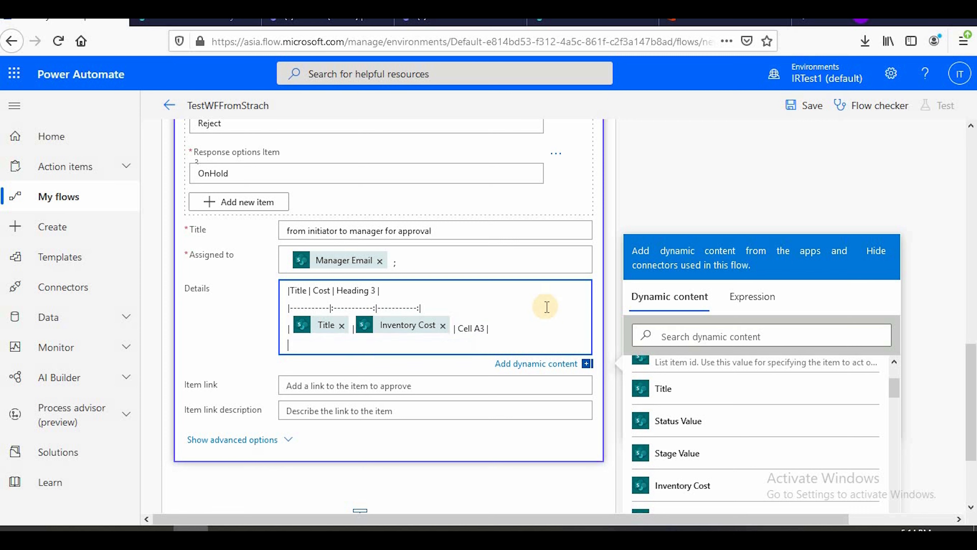
# Below the Details table, add the line "**This is autogenerate mail .please do not reply" after a blank line
pyautogui.scroll(5, 516, 326)
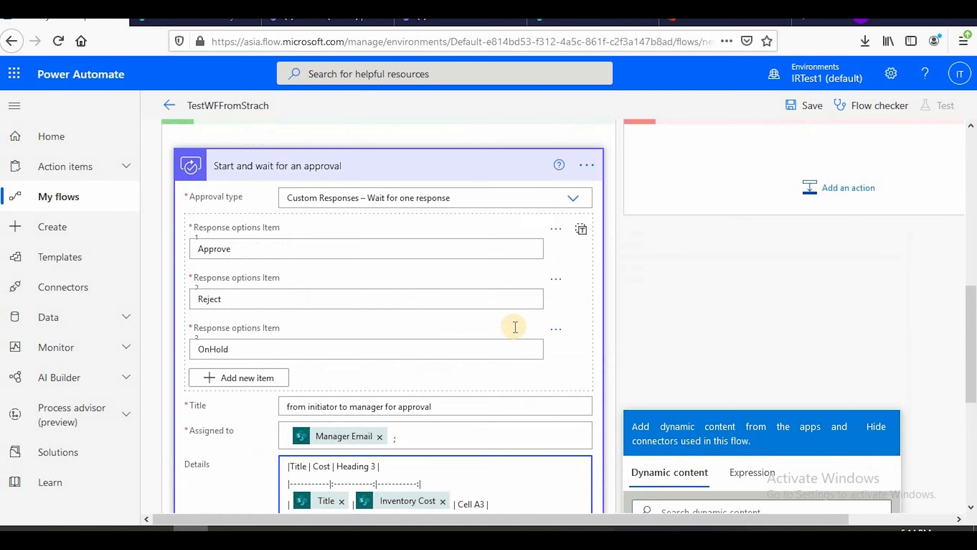
pyautogui.scroll(-7, 533, 310)
pyautogui.press('Return')
pyautogui.press('Return')
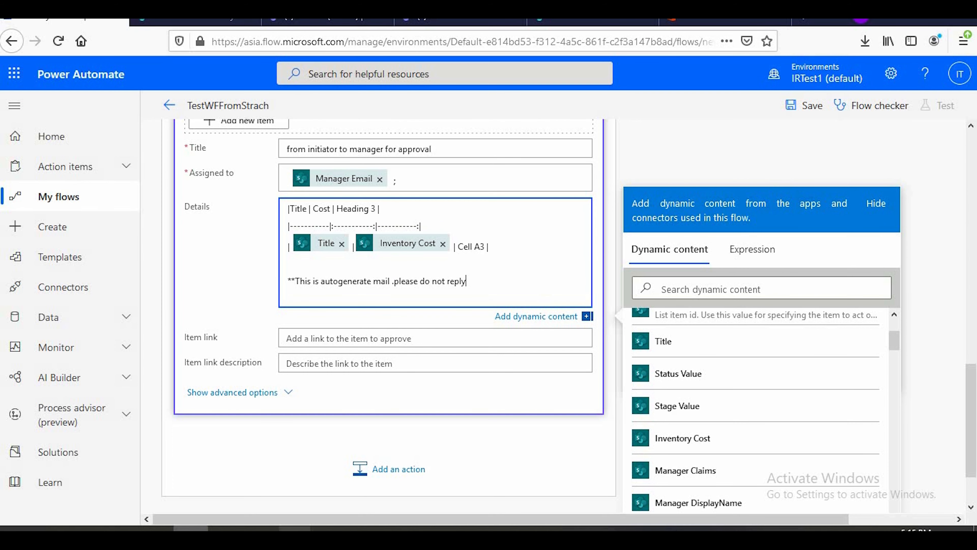
# Check the bold syntax in the Markdown article's Emphasis section in Chrome, and end the do-not-reply line in Power Automate's Details field with **
pyautogui.click(259, 529)
pyautogui.click(257, 501)
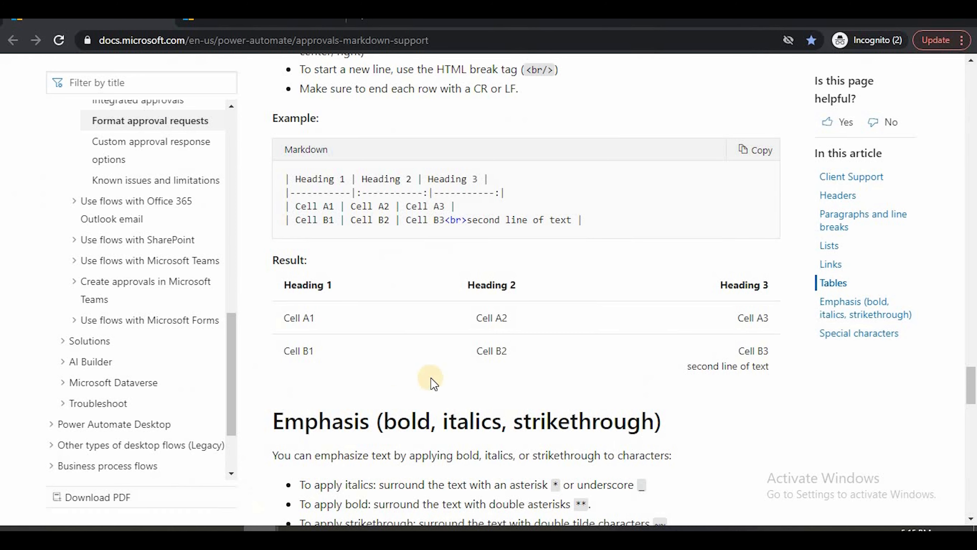
pyautogui.scroll(-6, 434, 382)
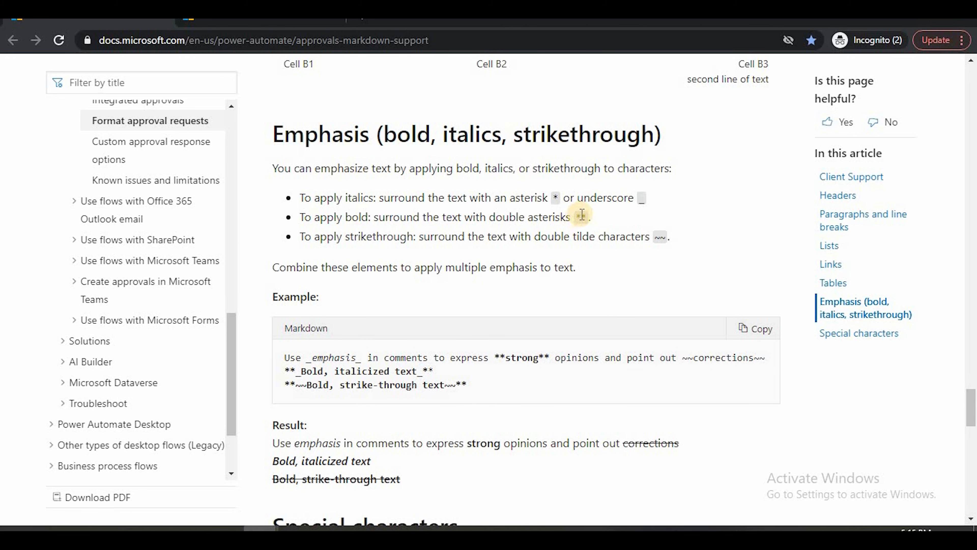
pyautogui.moveTo(433, 370); pyautogui.dragTo(312, 371)
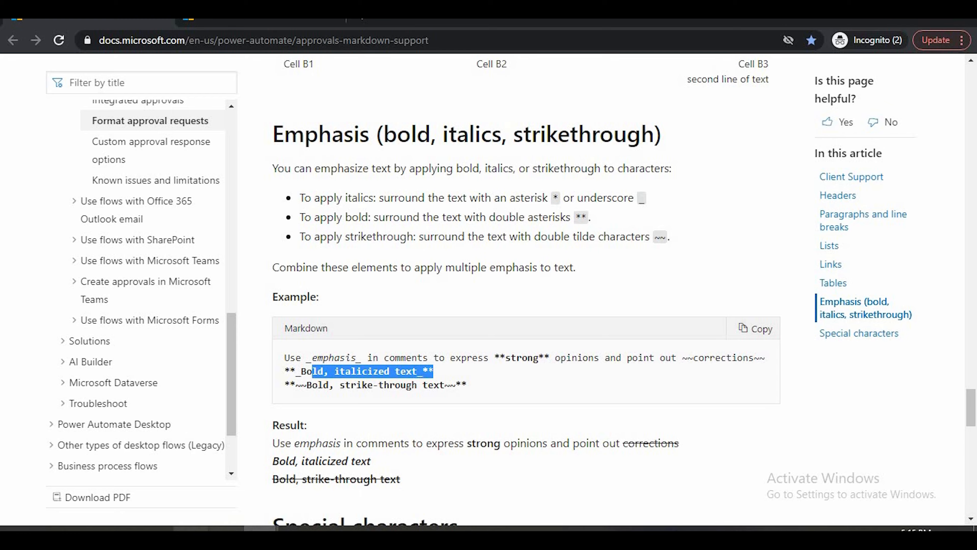
pyautogui.click(190, 534)
pyautogui.click(484, 283)
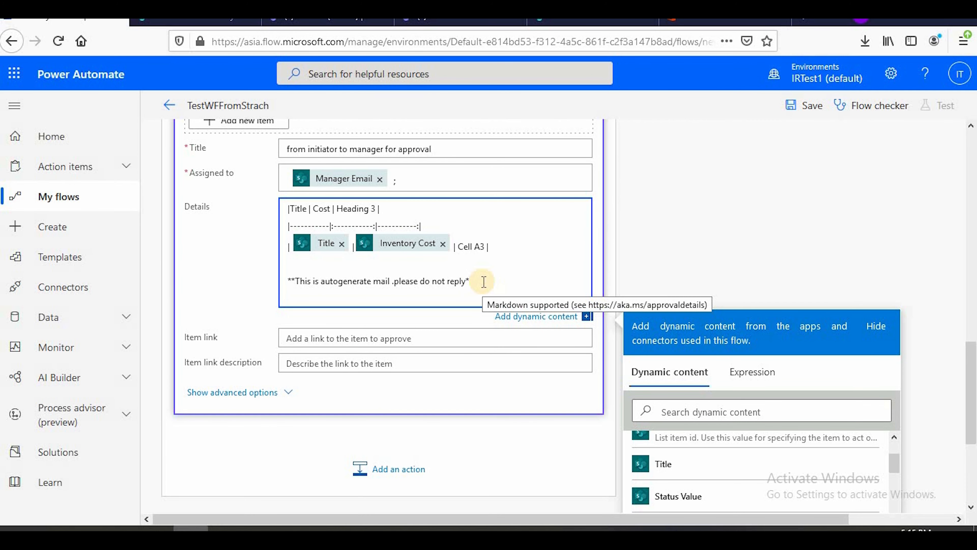
# Collapse the approval action and add a Condition control below it in the If yes branch
pyautogui.scroll(10, 366, 208)
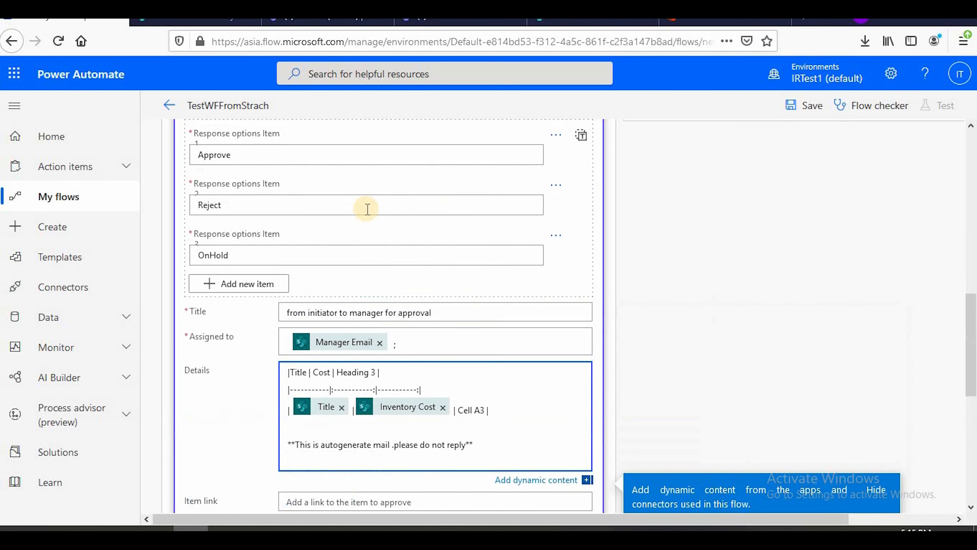
pyautogui.click(354, 314)
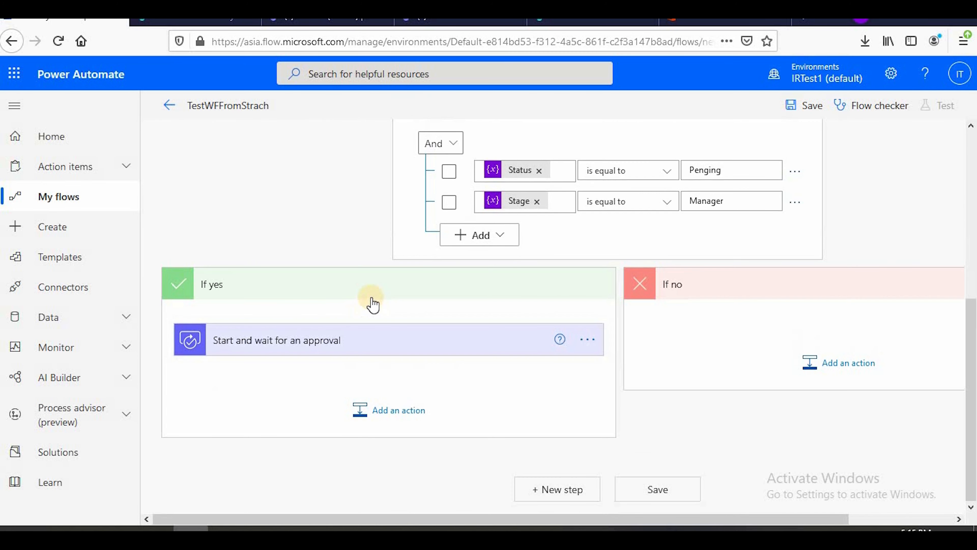
pyautogui.click(390, 410)
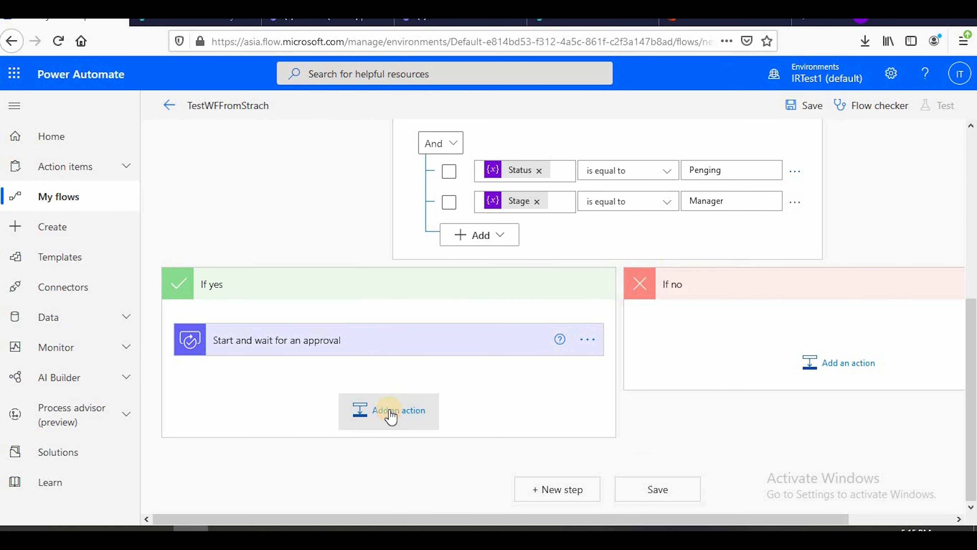
pyautogui.click(252, 193)
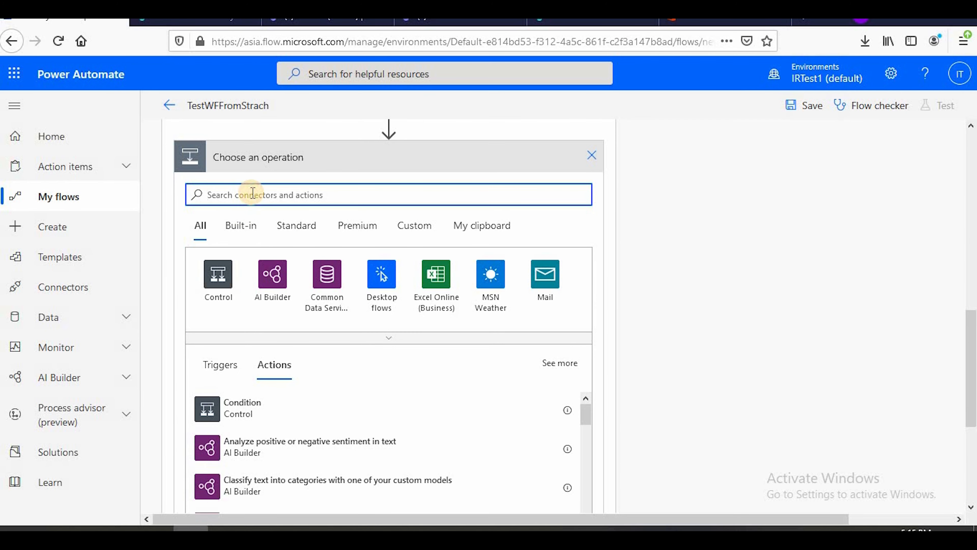
pyautogui.write('condi')
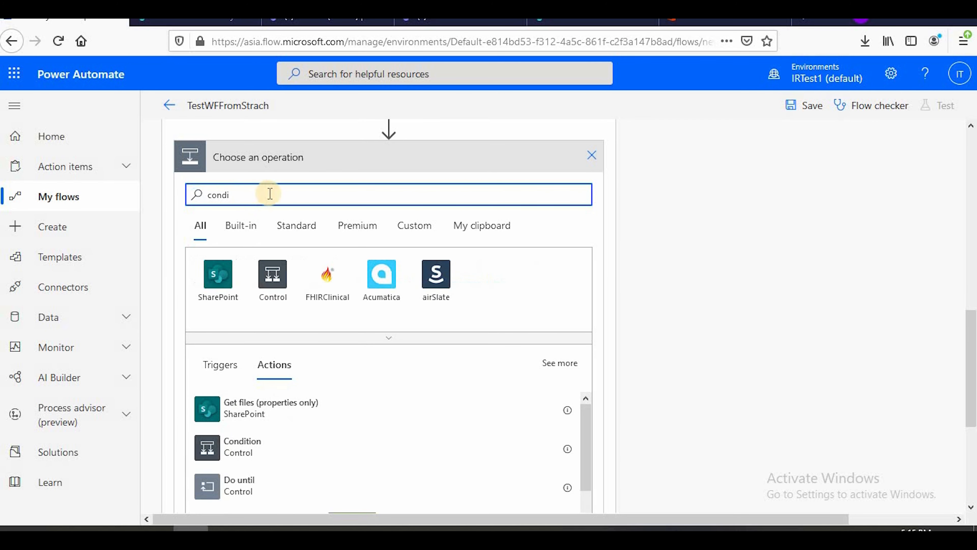
pyautogui.click(250, 447)
# Set Condition 2 to check that the approval's Outcome is equal to Approve
pyautogui.scroll(4, 273, 314)
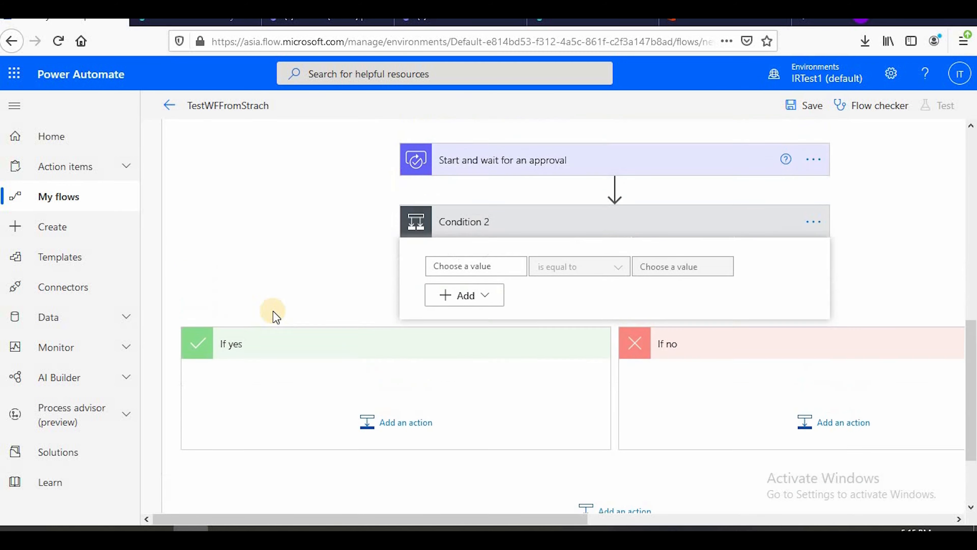
pyautogui.click(473, 366)
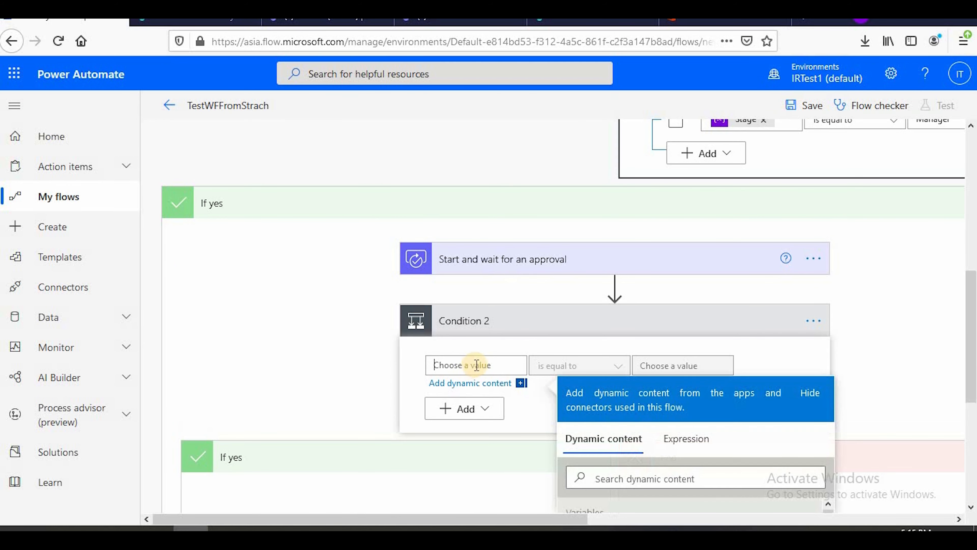
pyautogui.scroll(-4, 477, 354)
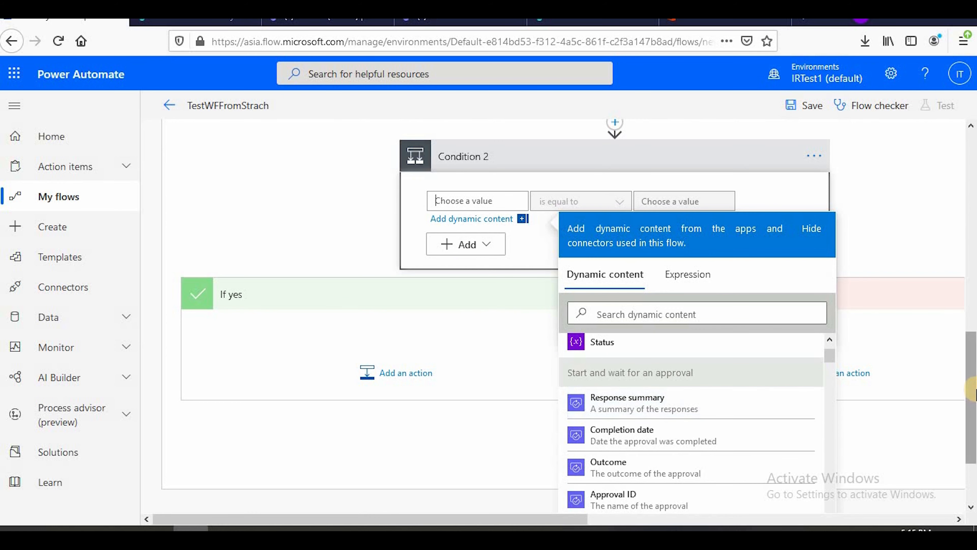
pyautogui.scroll(-3, 662, 393)
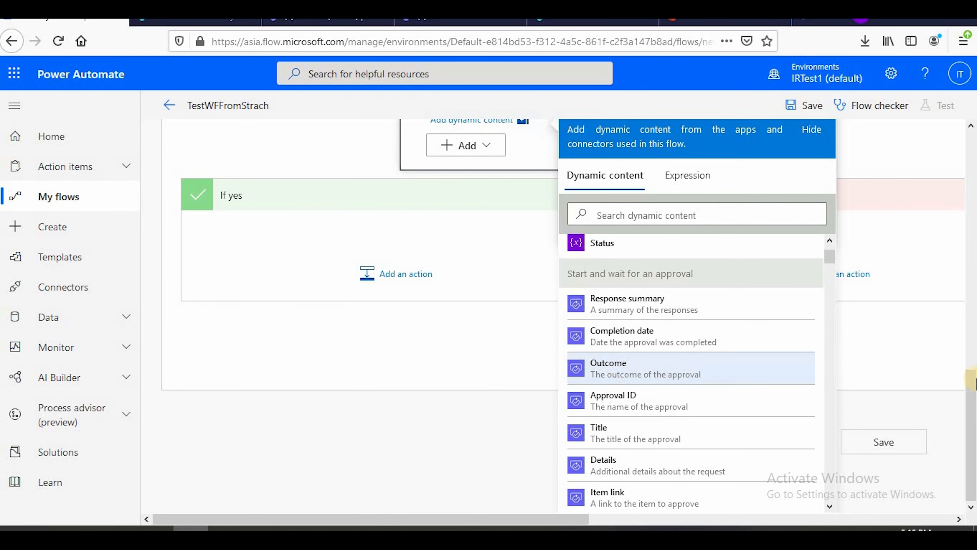
pyautogui.moveTo(974, 377); pyautogui.dragTo(973, 297)
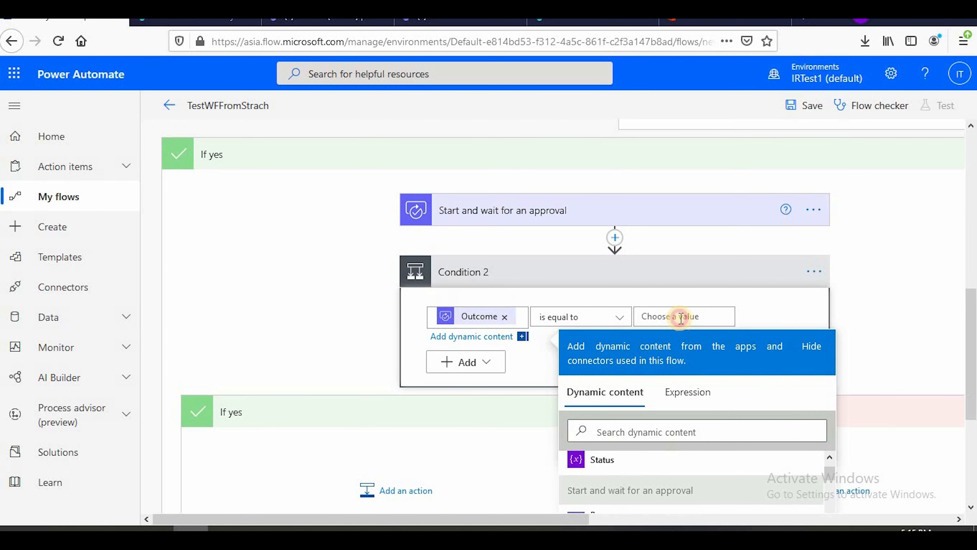
pyautogui.click(681, 318)
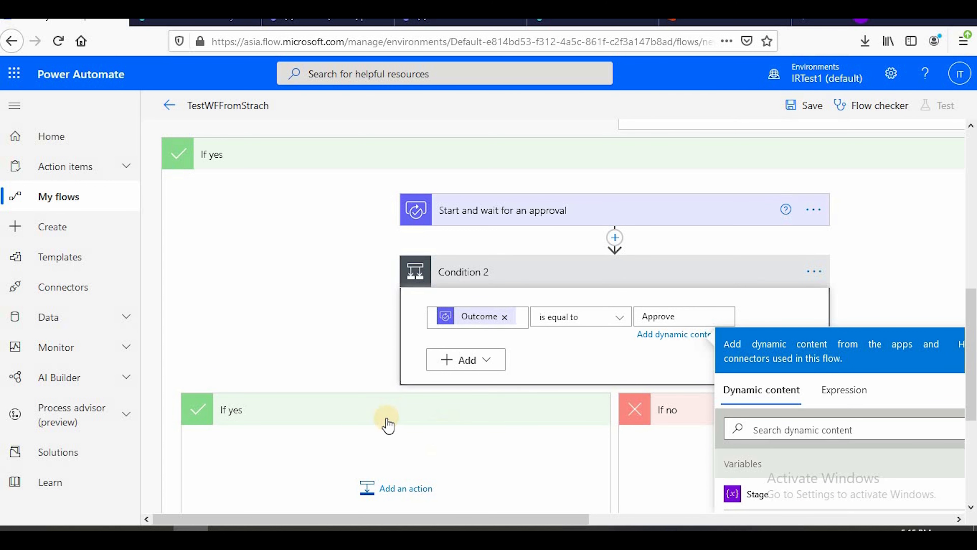
# Add a Send an email notification (V3) action to Condition 2's If yes branch
pyautogui.scroll(-5, 346, 293)
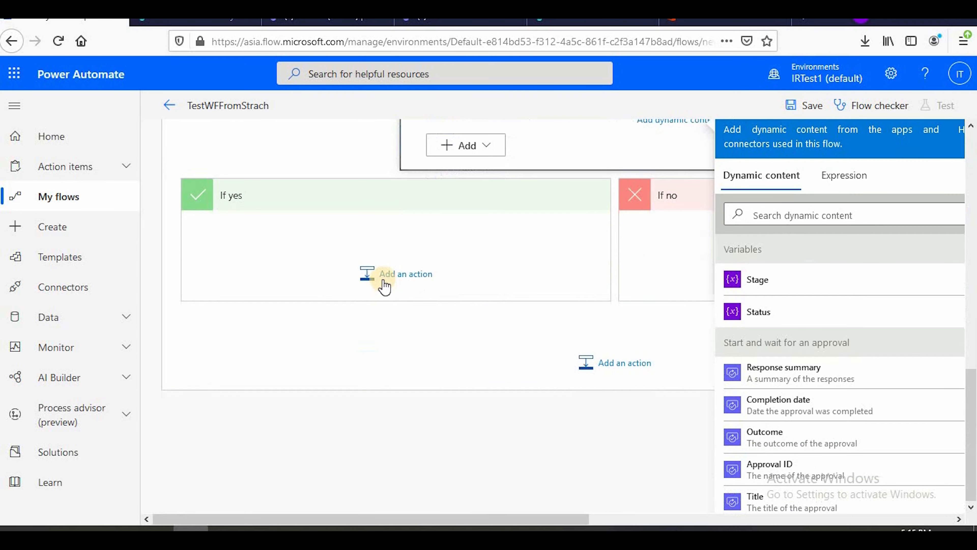
pyautogui.click(383, 282)
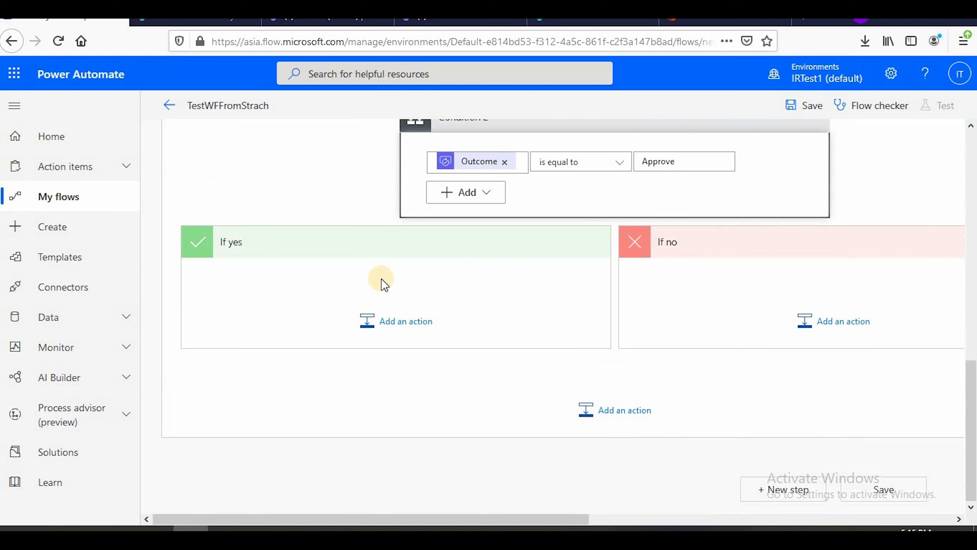
pyautogui.click(368, 331)
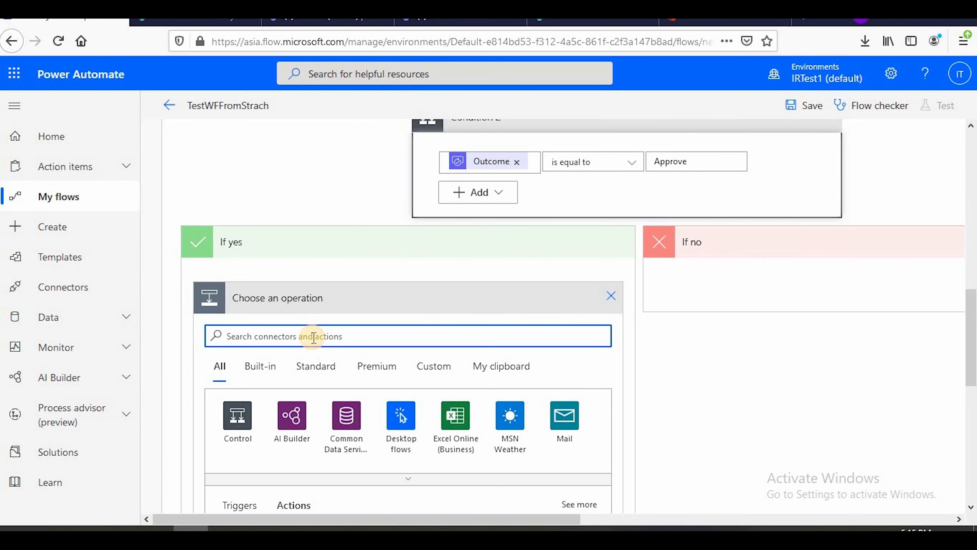
pyautogui.write('mailv')
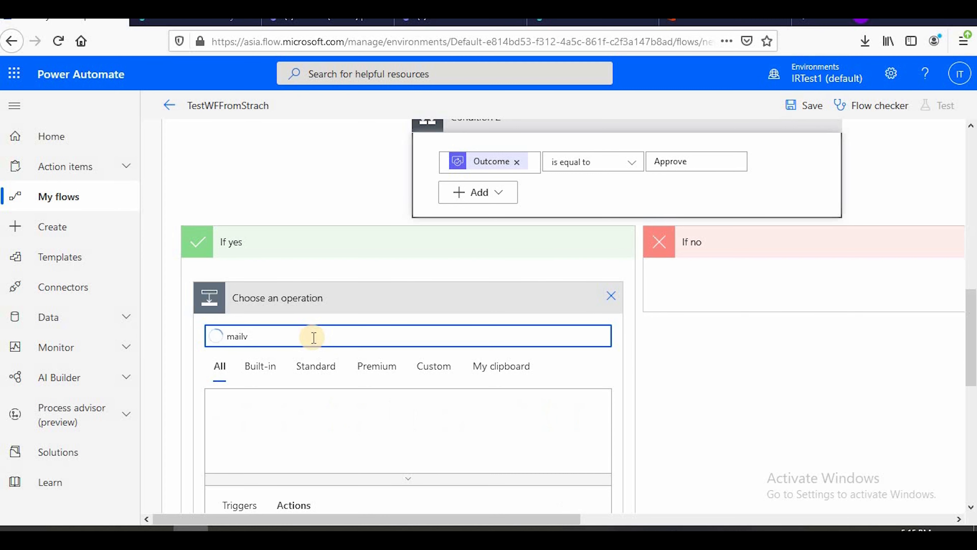
pyautogui.press('BackSpace')
pyautogui.press('BackSpace')
pyautogui.scroll(-4, 408, 369)
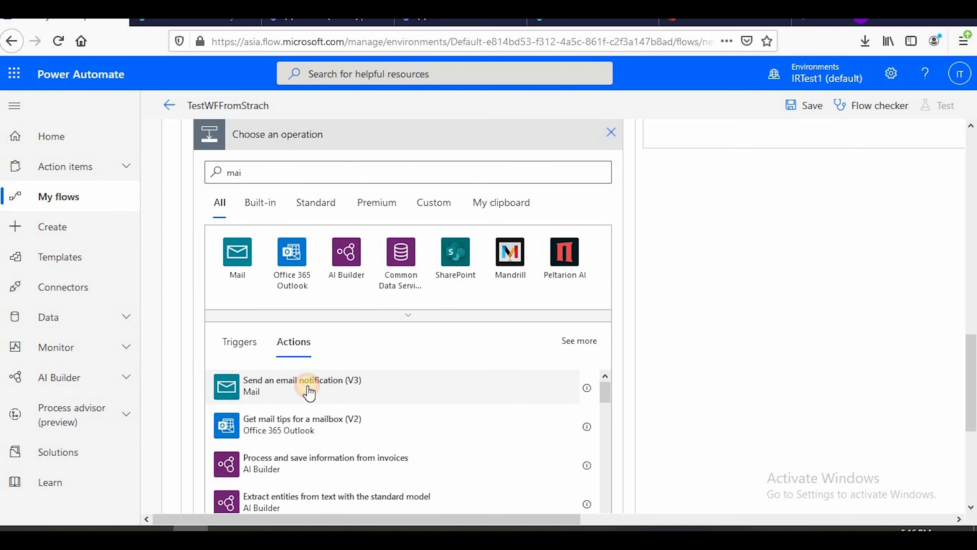
pyautogui.click(311, 393)
pyautogui.scroll(5, 369, 400)
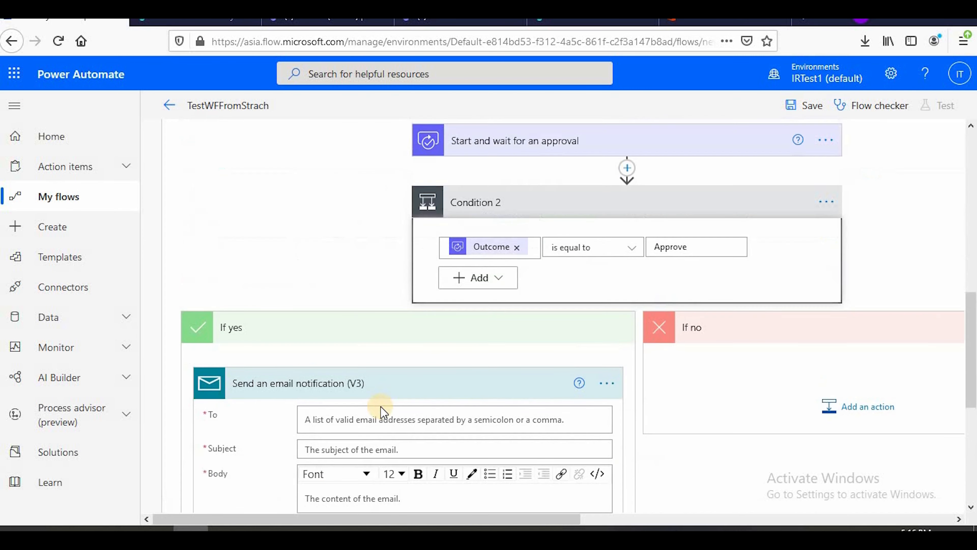
# Address the email notification to two test users, the first and third suggestions for "test", separated by a semicolon
pyautogui.click(374, 424)
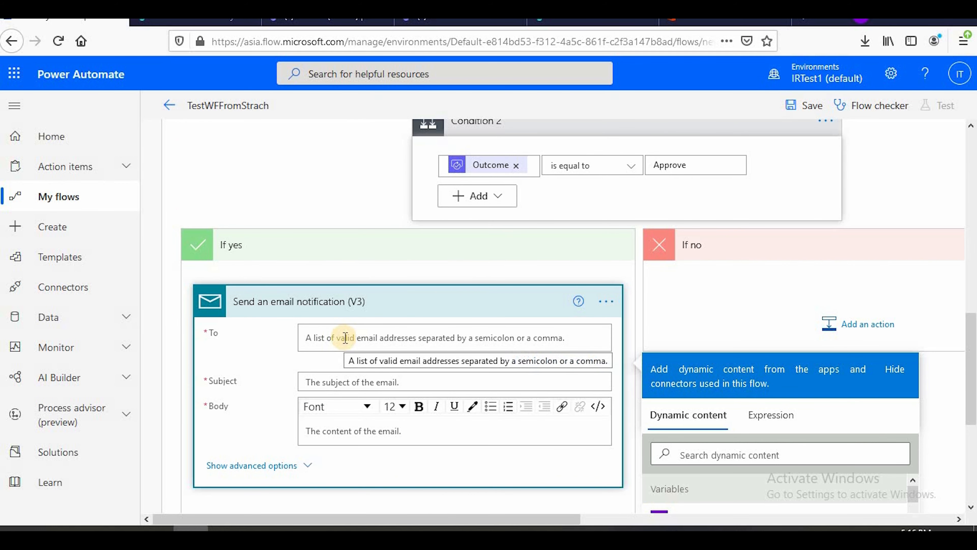
pyautogui.write('est')
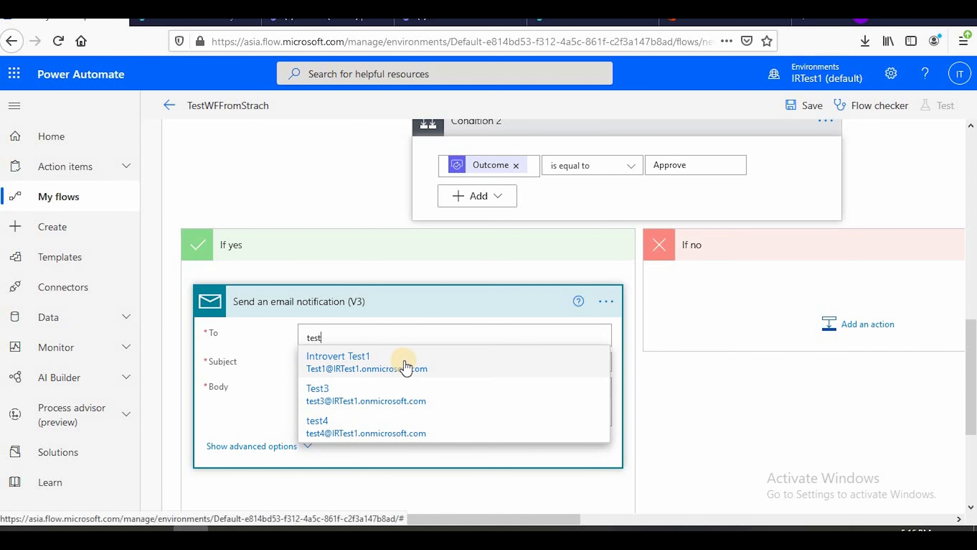
pyautogui.click(405, 363)
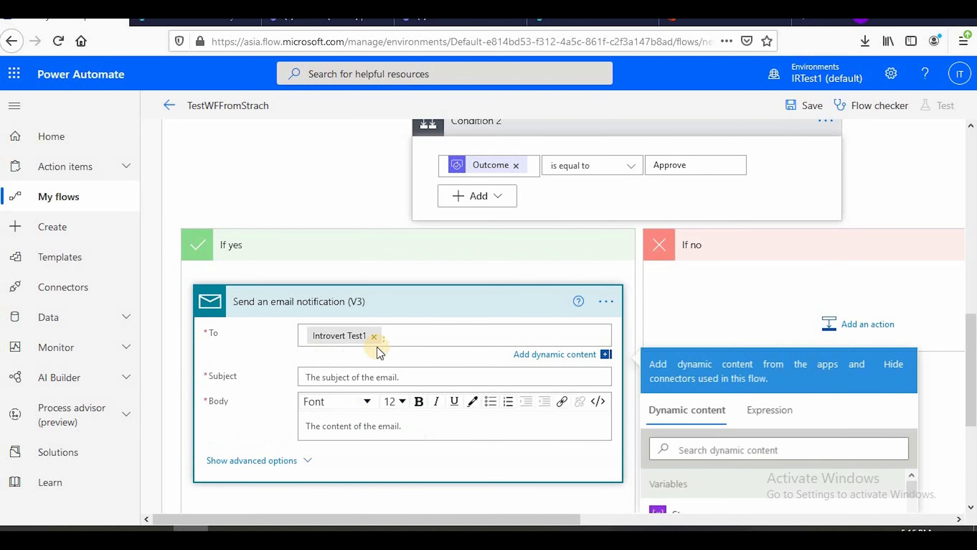
pyautogui.click(423, 334)
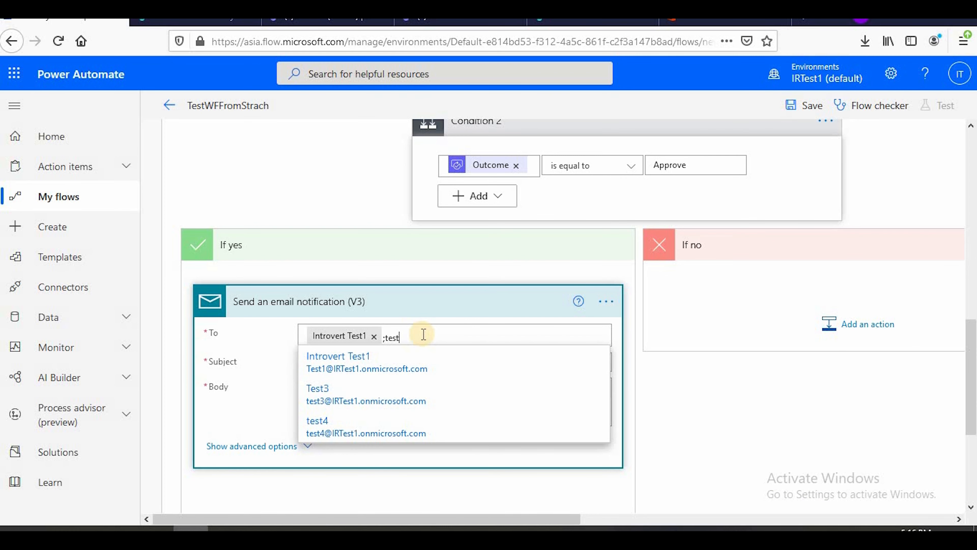
pyautogui.click(440, 428)
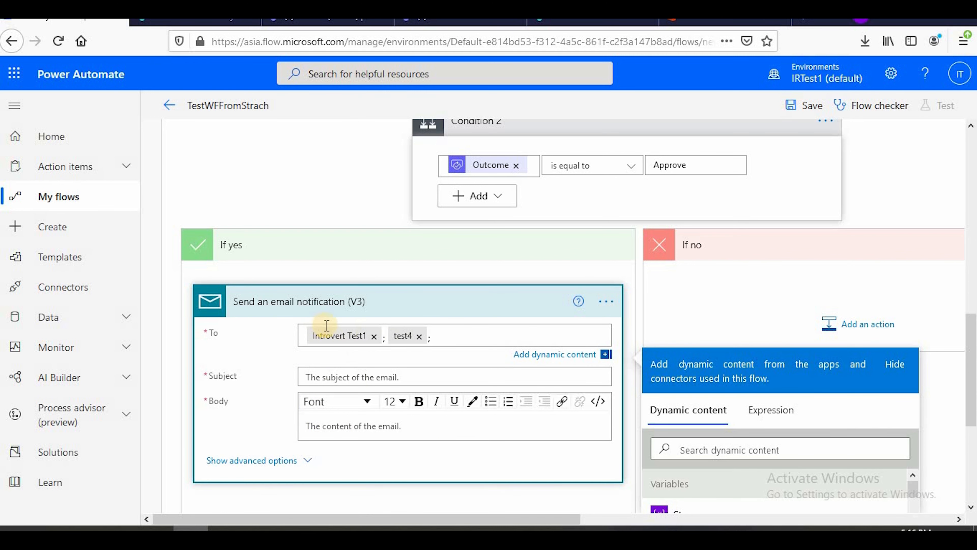
# Set the email's subject to "Manager has approved" and switch its Body to HTML code view
pyautogui.click(341, 377)
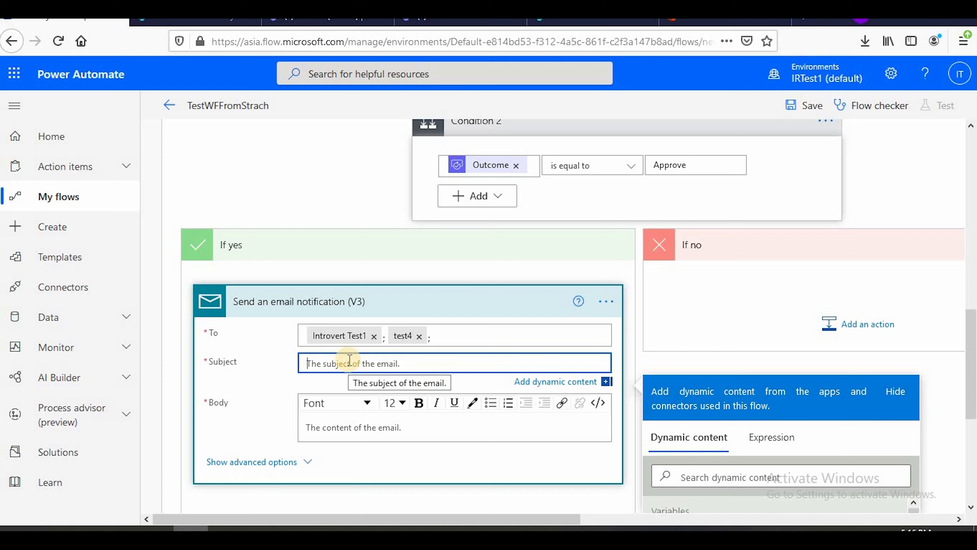
pyautogui.write('Manager has approved')
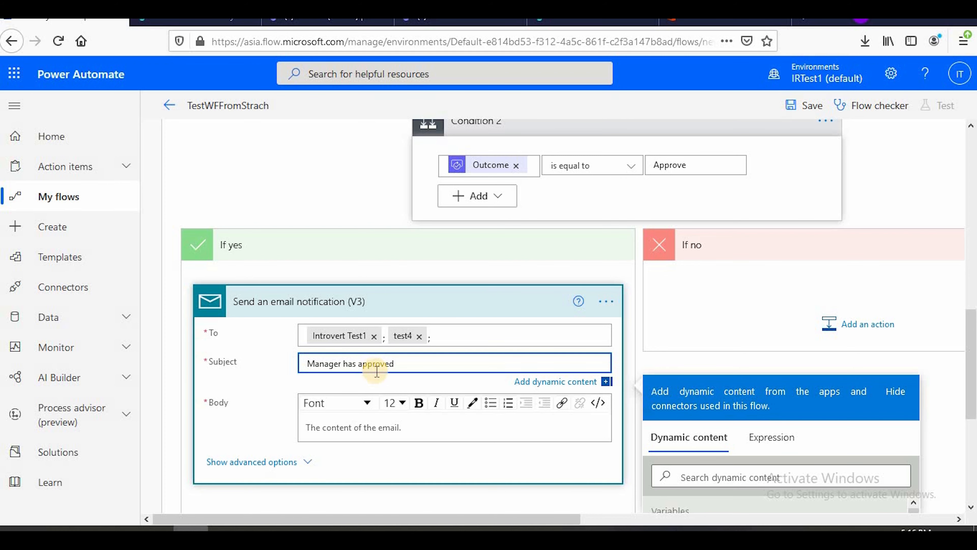
pyautogui.click(377, 426)
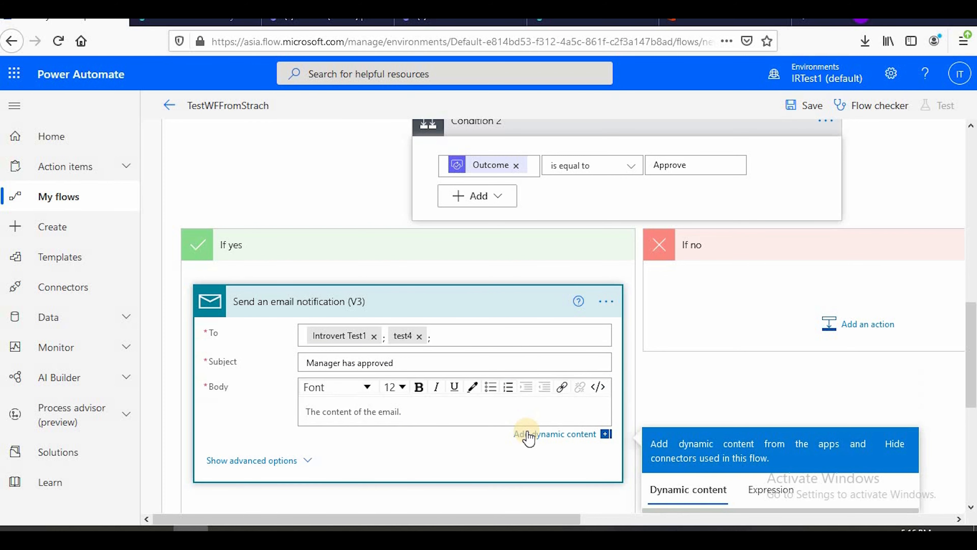
pyautogui.scroll(-2, 527, 432)
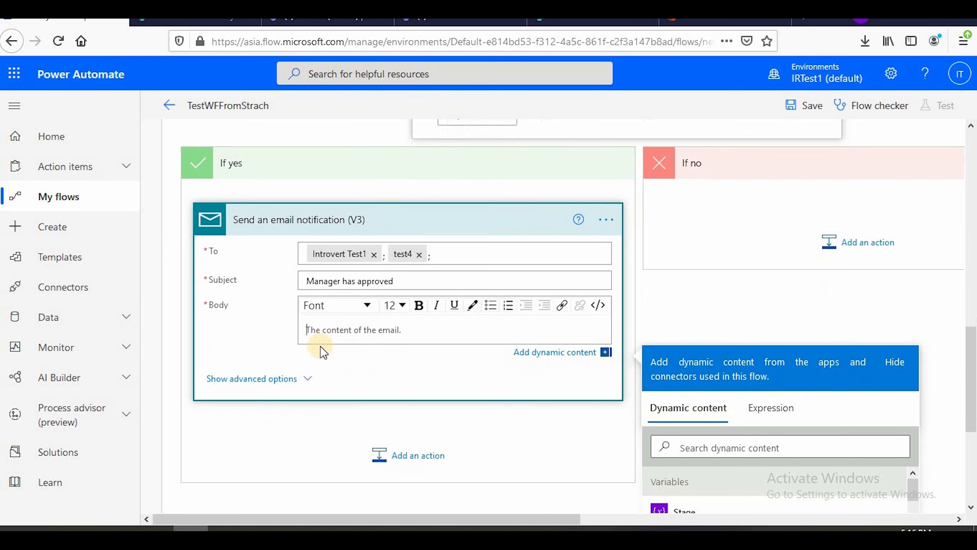
pyautogui.click(598, 305)
pyautogui.moveTo(224, 338); pyautogui.dragTo(311, 345)
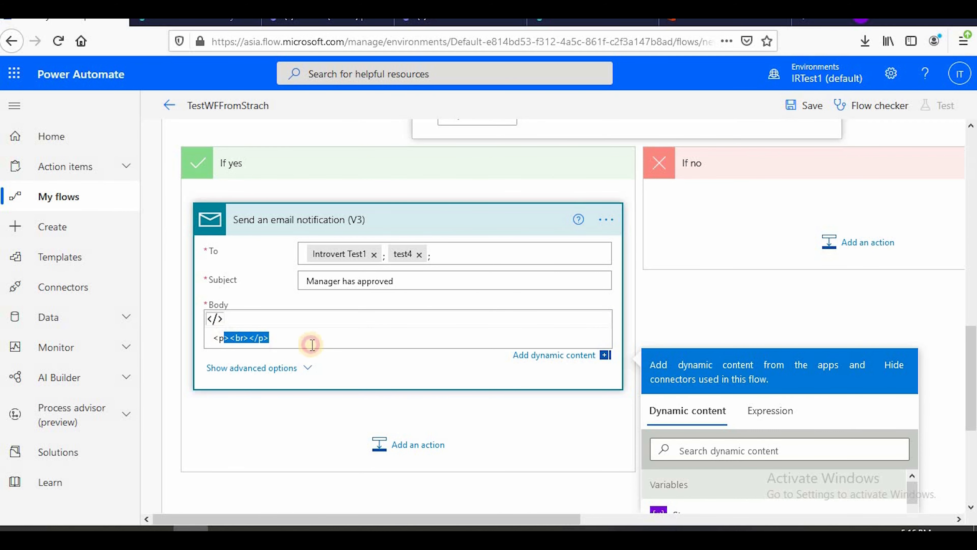
pyautogui.click(230, 338)
pyautogui.write('dv')
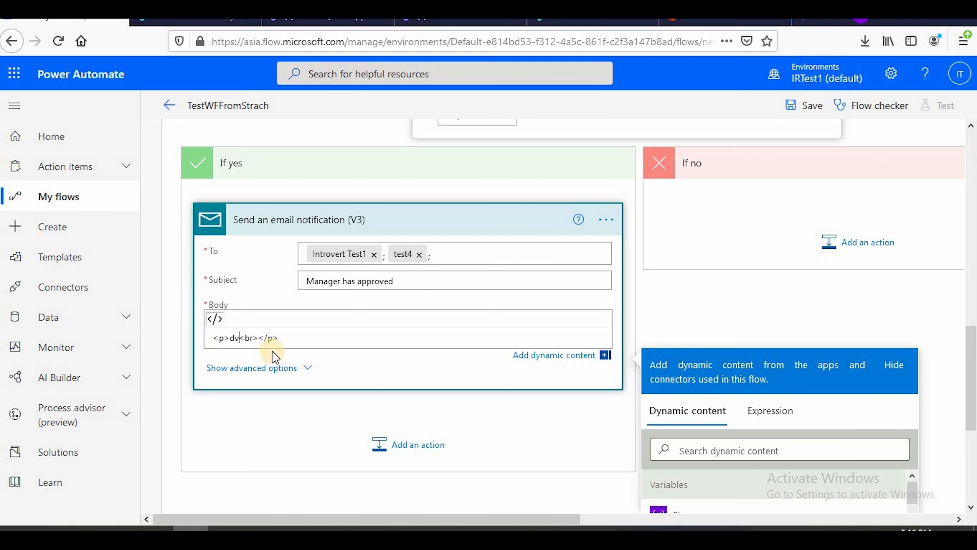
pyautogui.write('ddfgbdfgdfg')
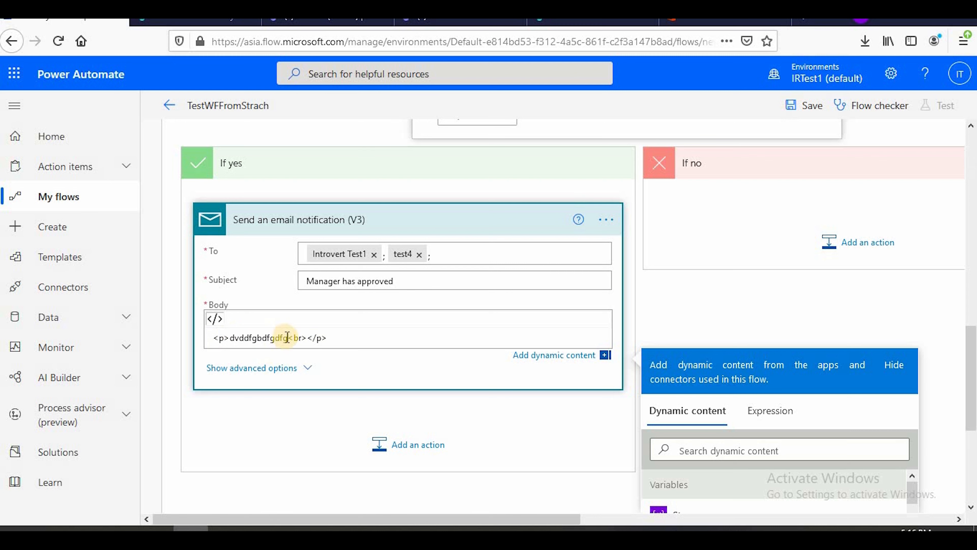
# Write "Approved by Manager" inside the email Body's HTML paragraph with "thanks" on a line below, and collapse the email action
pyautogui.moveTo(287, 338); pyautogui.dragTo(230, 339)
pyautogui.write('Approved by Manager')
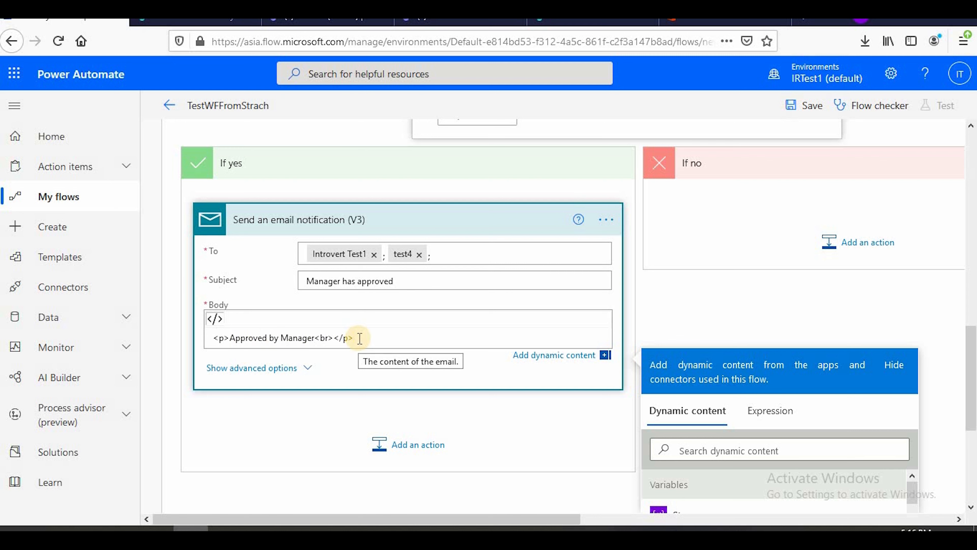
pyautogui.press('Return')
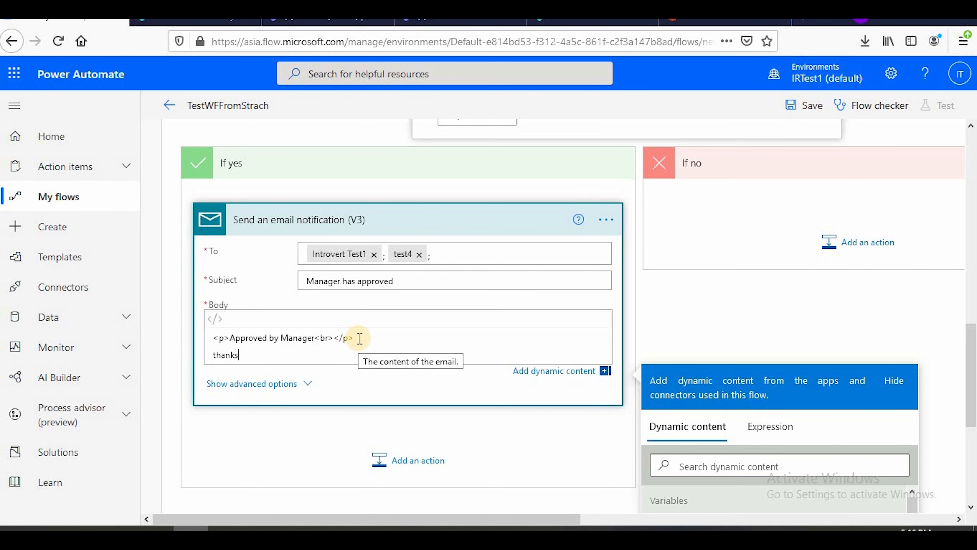
pyautogui.scroll(2, 468, 342)
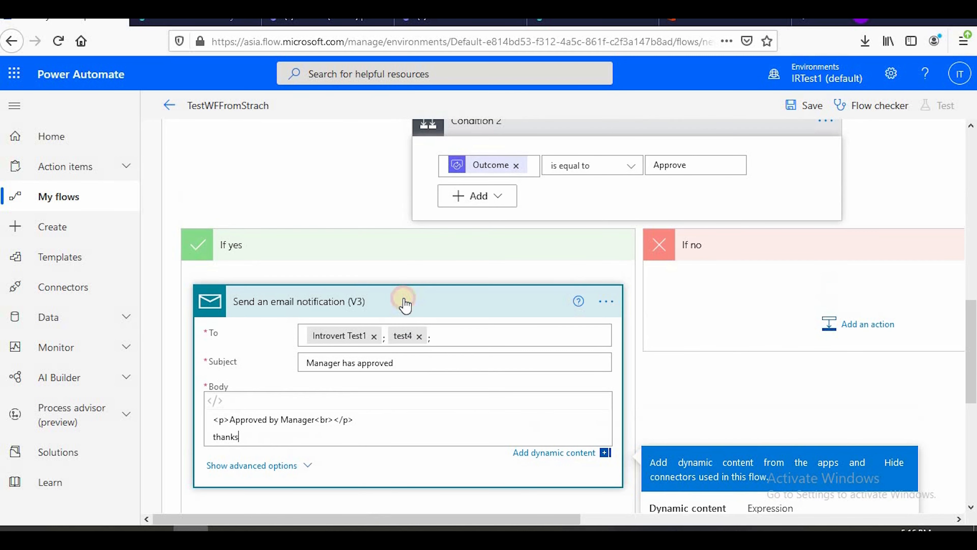
pyautogui.click(404, 302)
# Add a SharePoint Update item action below the email notification in Condition 2's If yes branch
pyautogui.scroll(2, 408, 294)
pyautogui.scroll(-2, 415, 304)
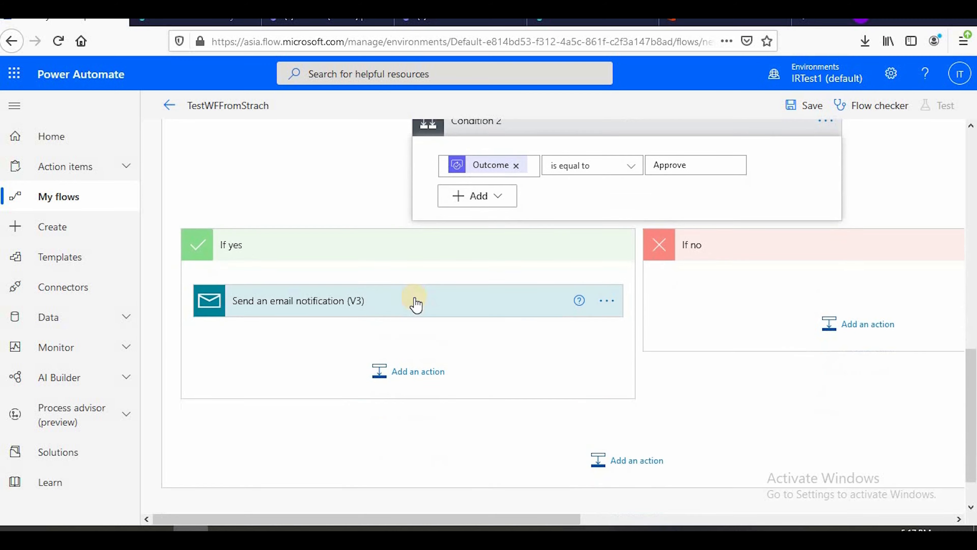
pyautogui.click(384, 376)
pyautogui.click(312, 239)
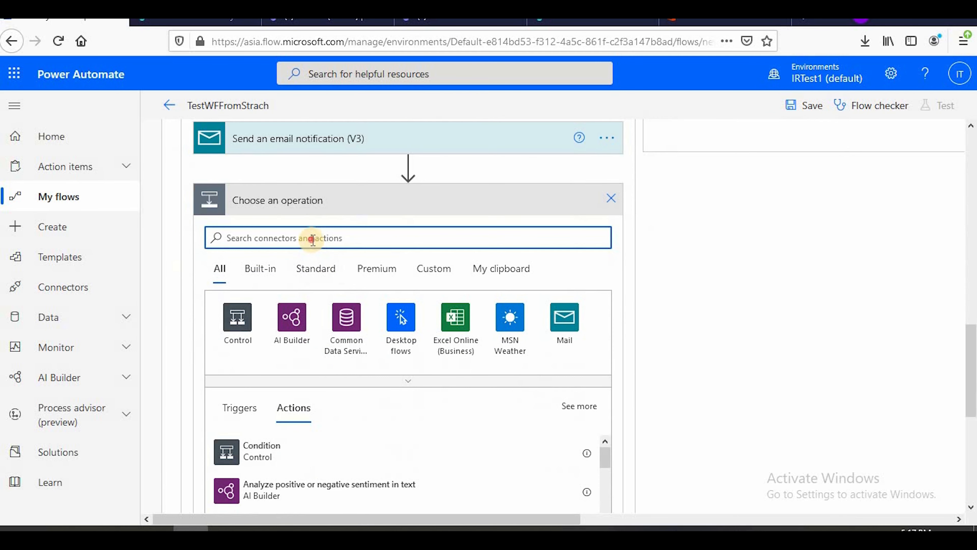
pyautogui.write('sha')
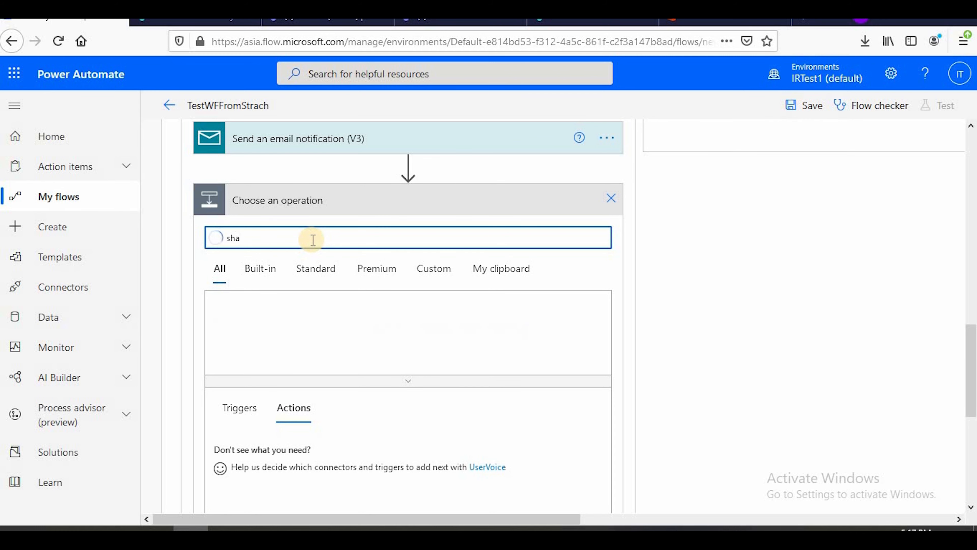
pyautogui.write('repoint ')
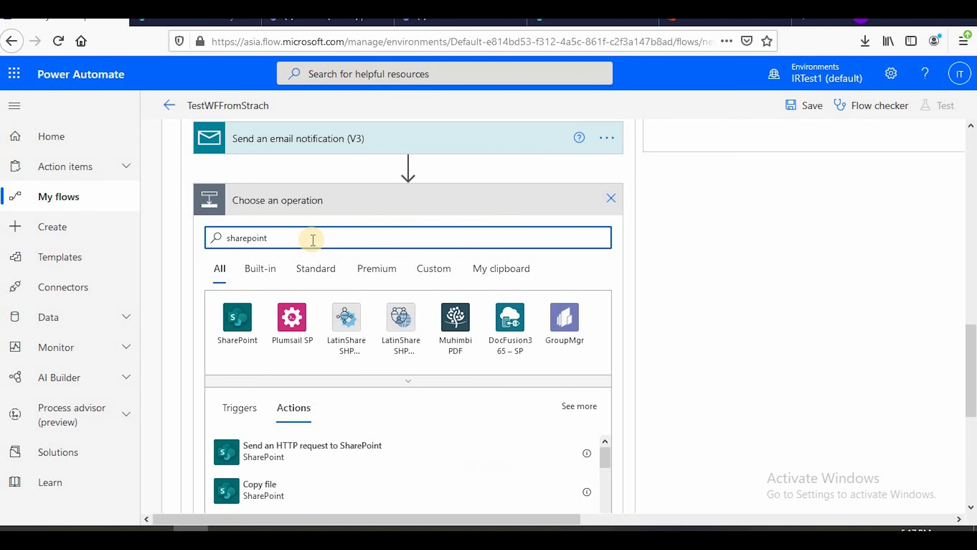
pyautogui.write('upda')
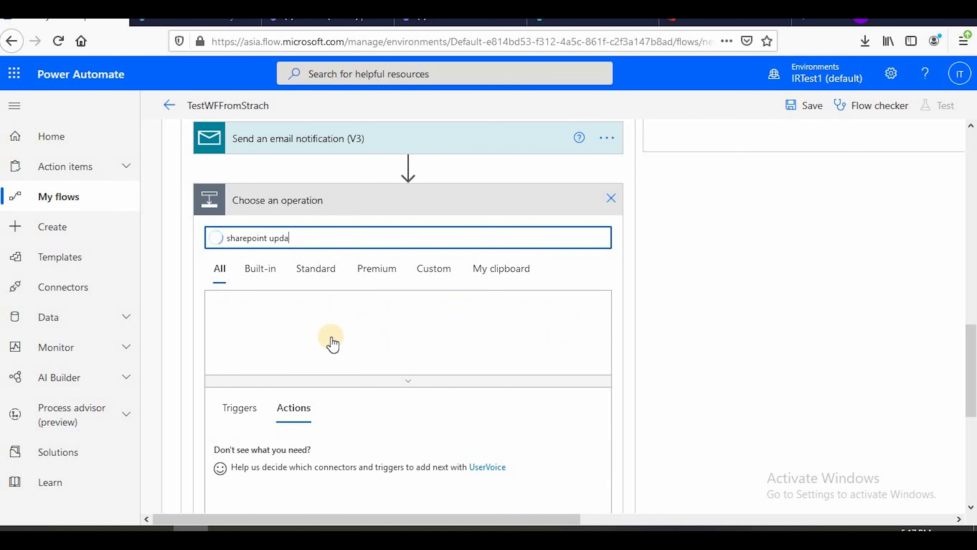
pyautogui.scroll(-3, 329, 376)
pyautogui.scroll(-1, 320, 383)
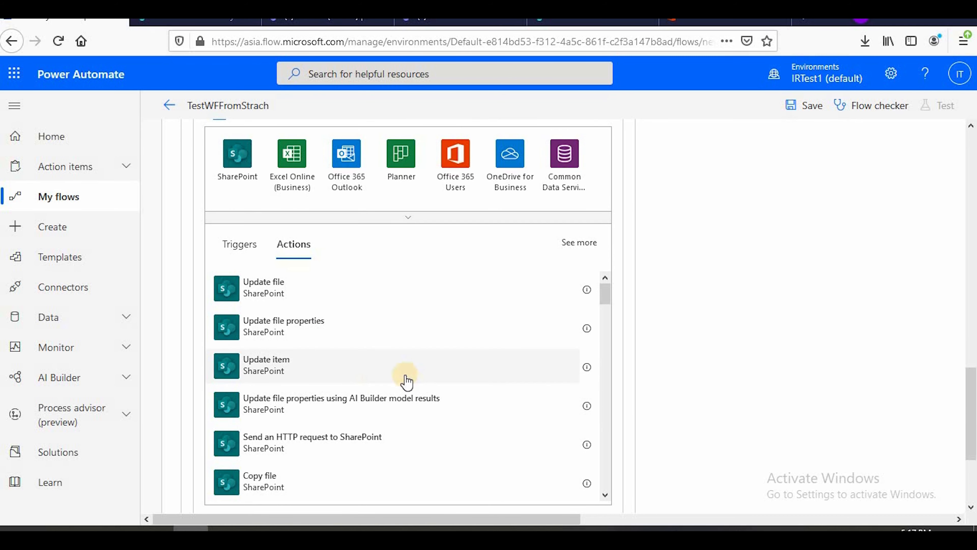
pyautogui.click(320, 370)
pyautogui.scroll(5, 327, 373)
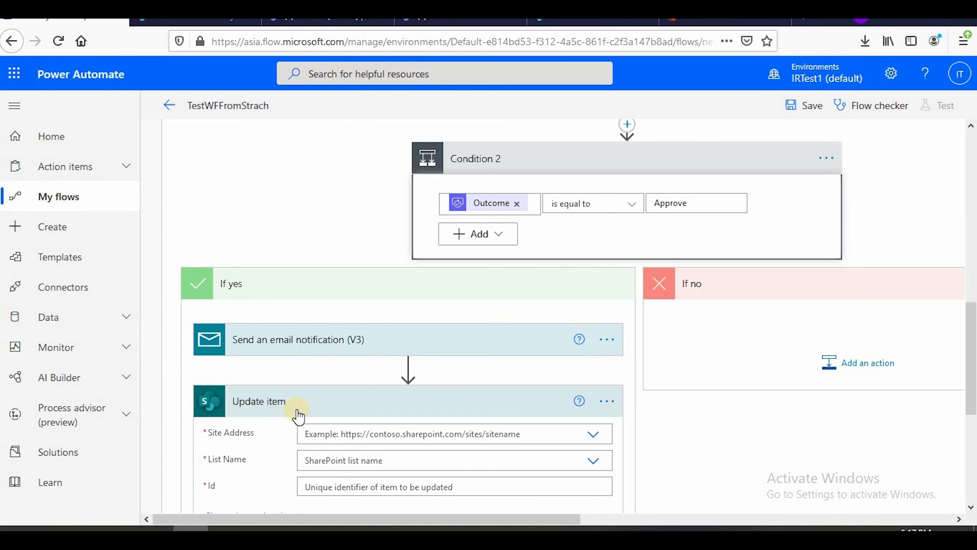
pyautogui.scroll(-2, 298, 416)
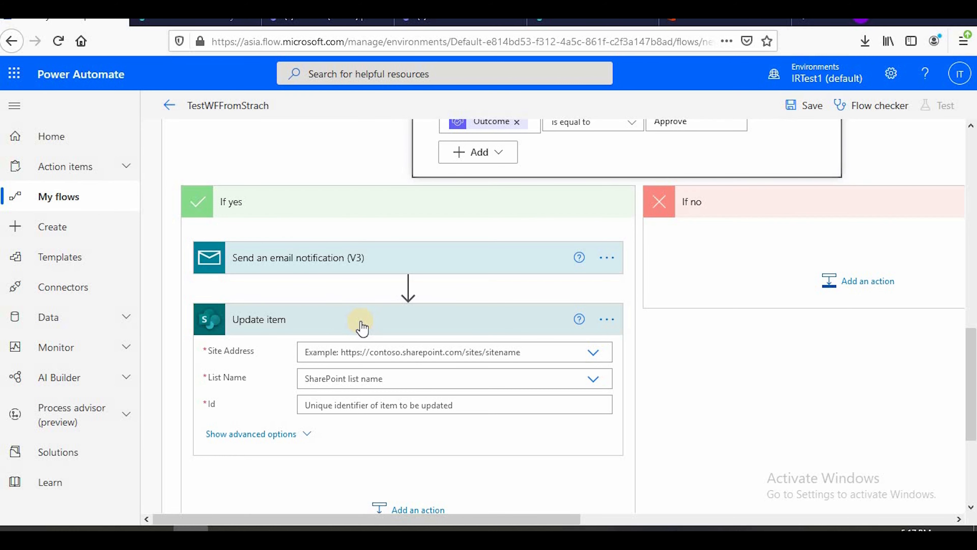
# Point the Update item action at the Testteam2 site and its InventoryTest list
pyautogui.click(391, 351)
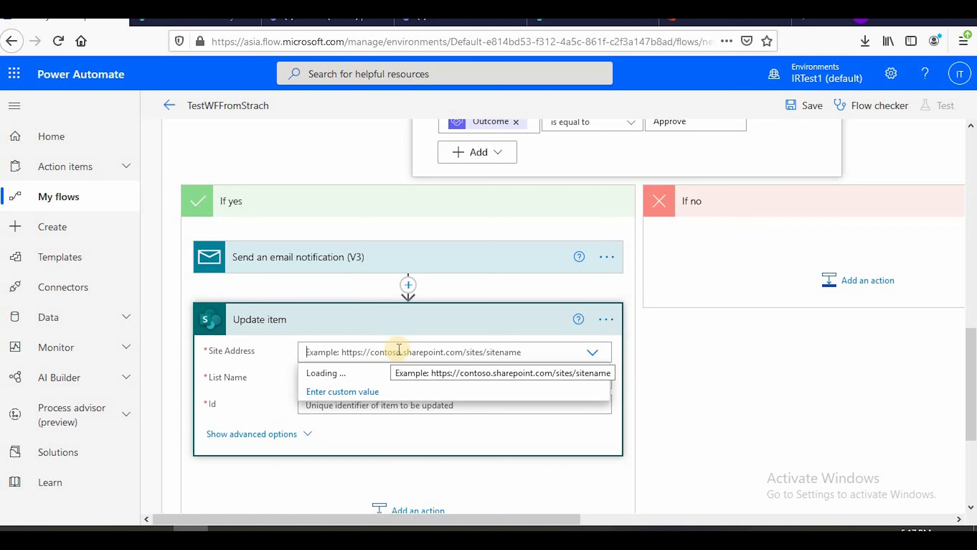
pyautogui.click(452, 449)
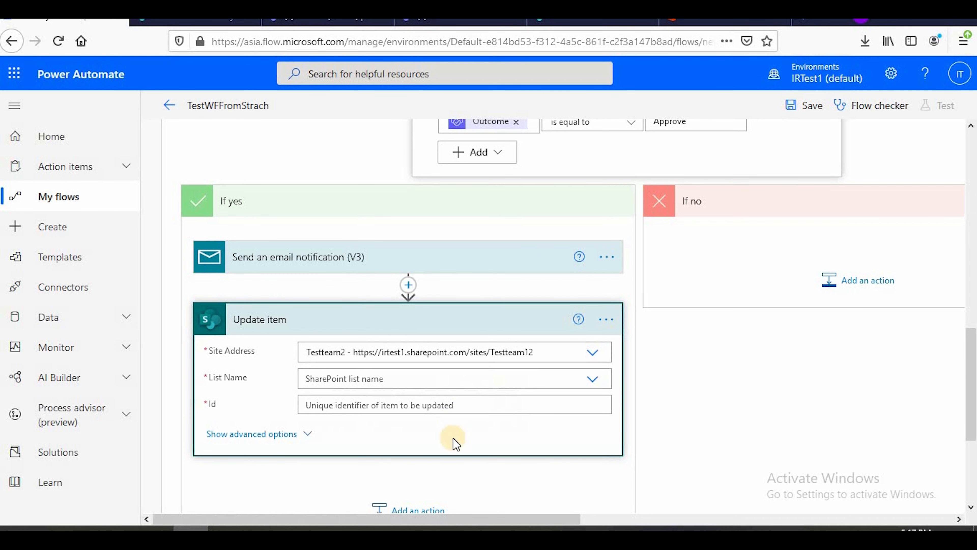
pyautogui.scroll(-3, 454, 308)
pyautogui.scroll(-2, 456, 304)
pyautogui.click(414, 211)
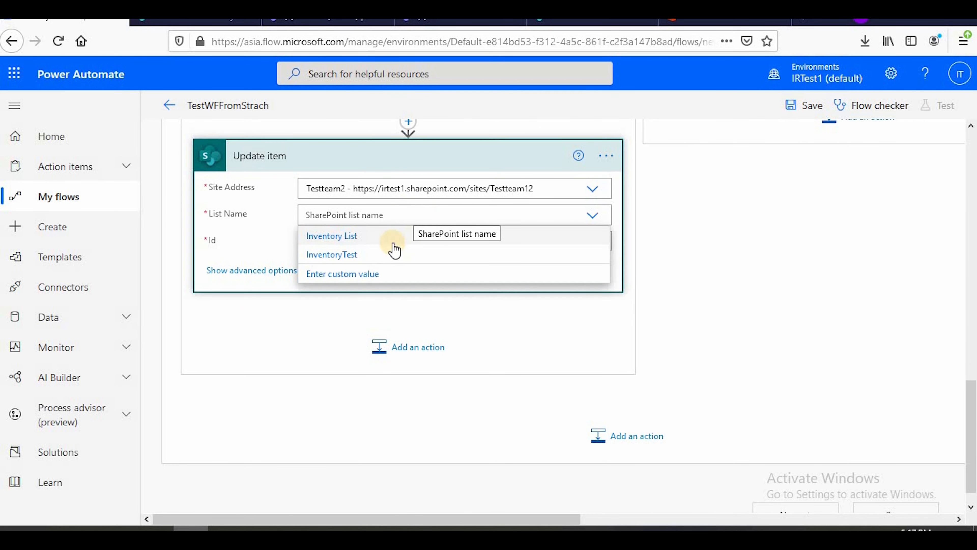
pyautogui.click(350, 255)
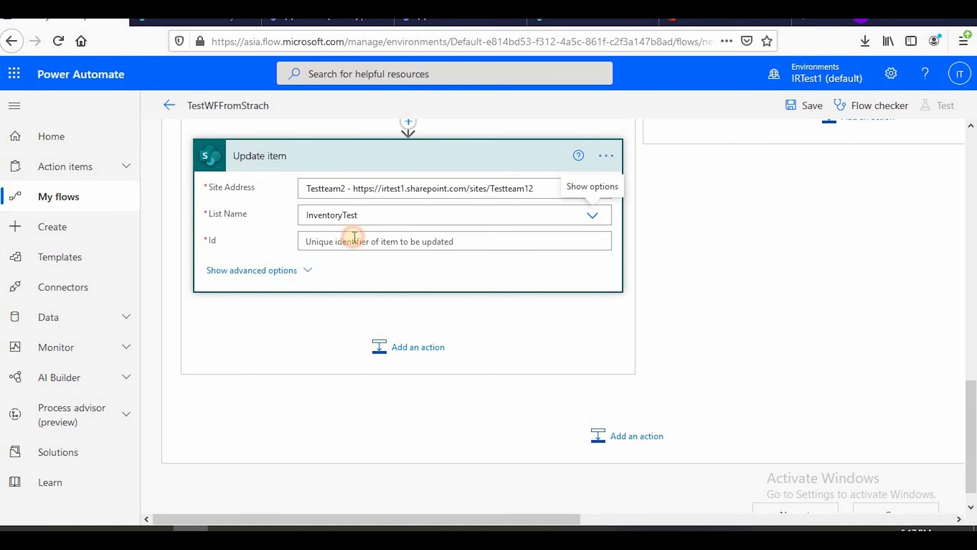
# Fill the Update item's Id and Title with the ID and Title dynamic content from Get item
pyautogui.click(354, 237)
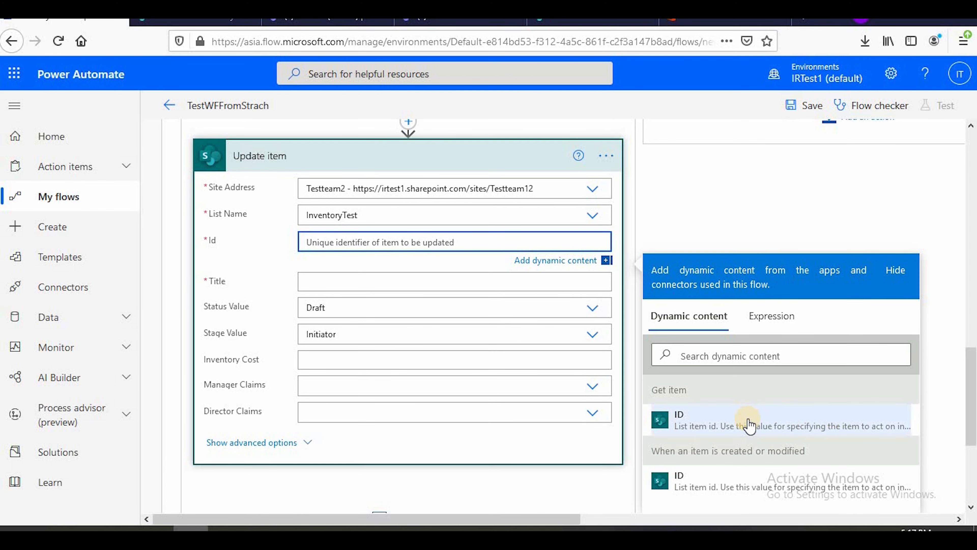
pyautogui.click(748, 424)
pyautogui.click(343, 283)
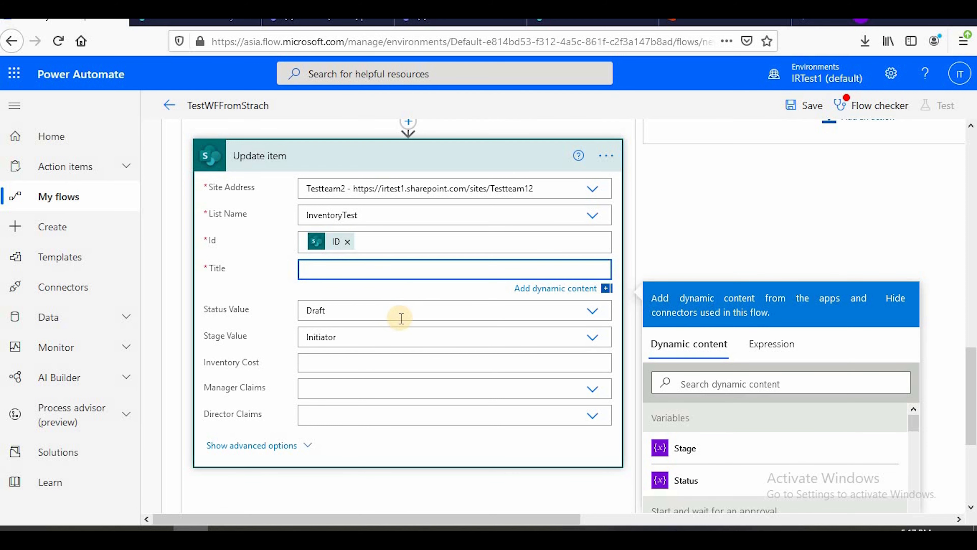
pyautogui.scroll(-5, 402, 318)
pyautogui.scroll(-10, 777, 373)
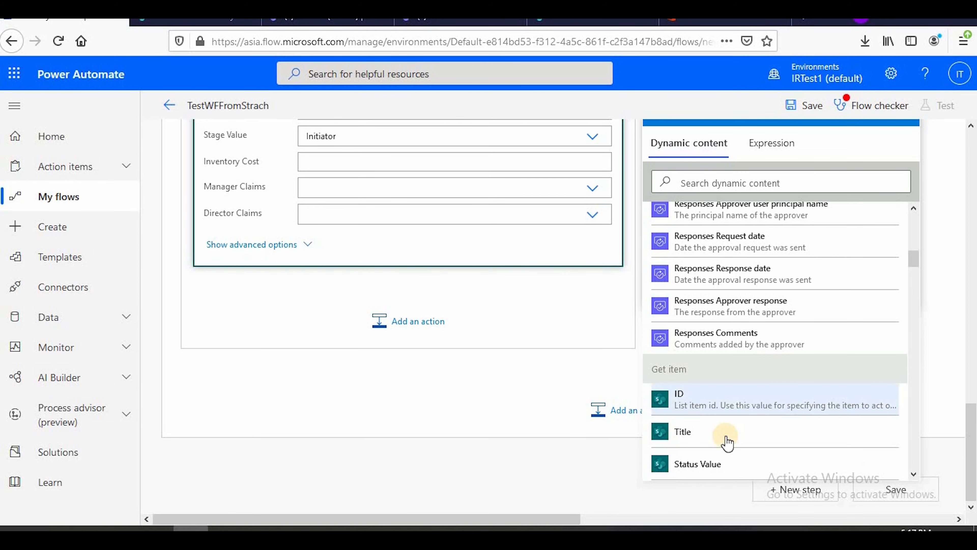
pyautogui.click(708, 437)
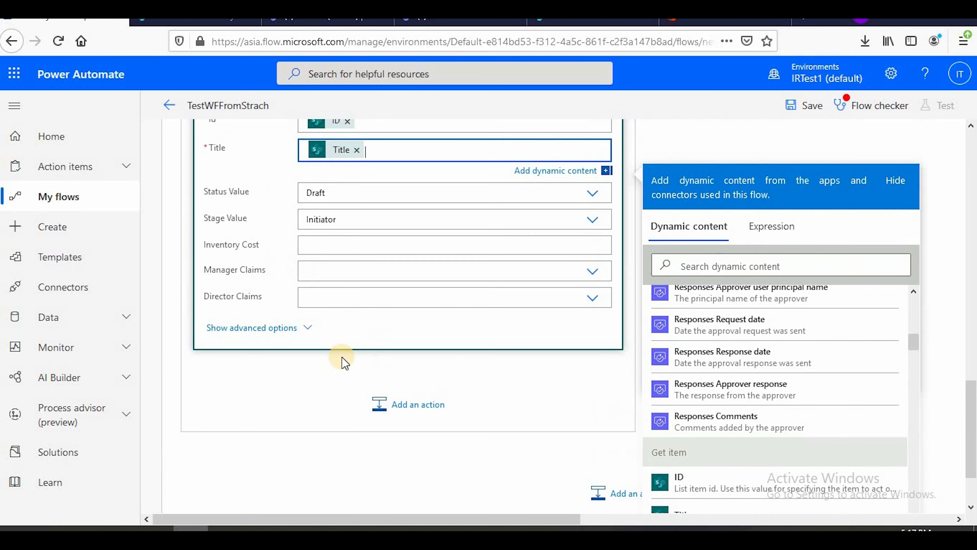
# Following the flowchart slide, set the Update item's Status Value to Pending and Stage Value to Director, and collapse the action
pyautogui.click(365, 346)
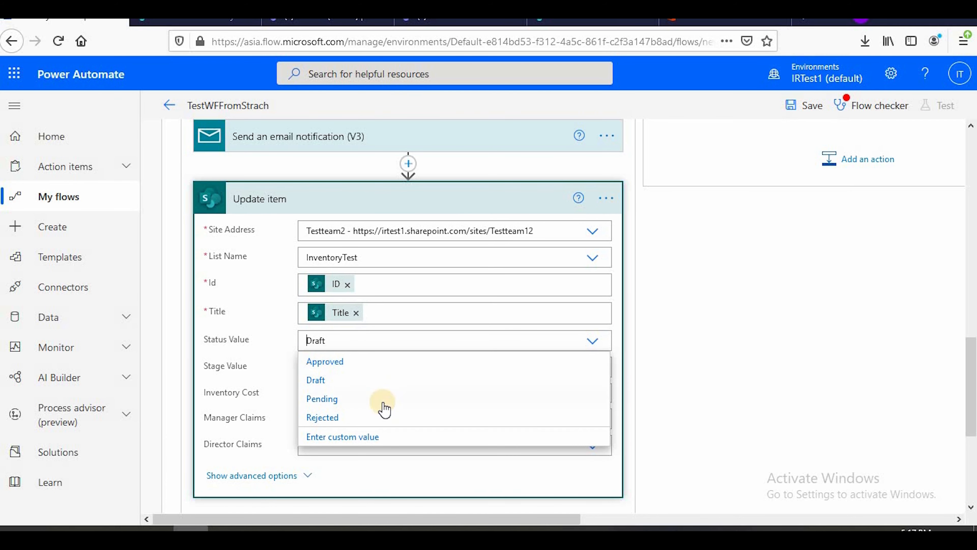
pyautogui.moveTo(471, 528)
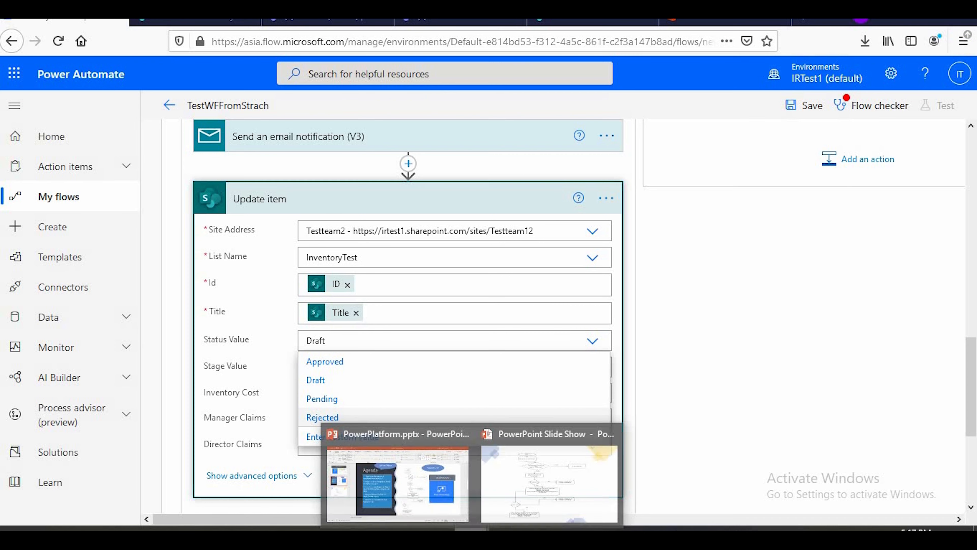
pyautogui.click(535, 496)
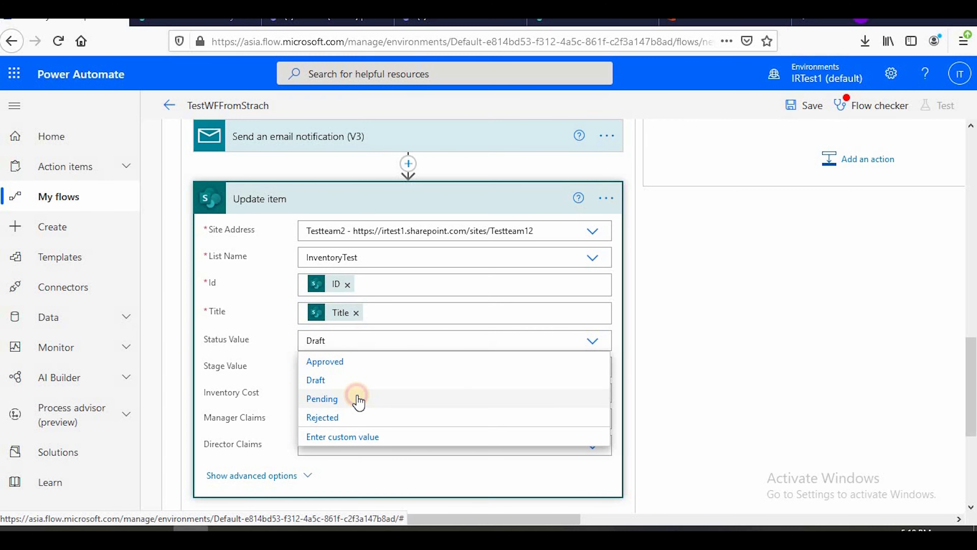
pyautogui.click(355, 400)
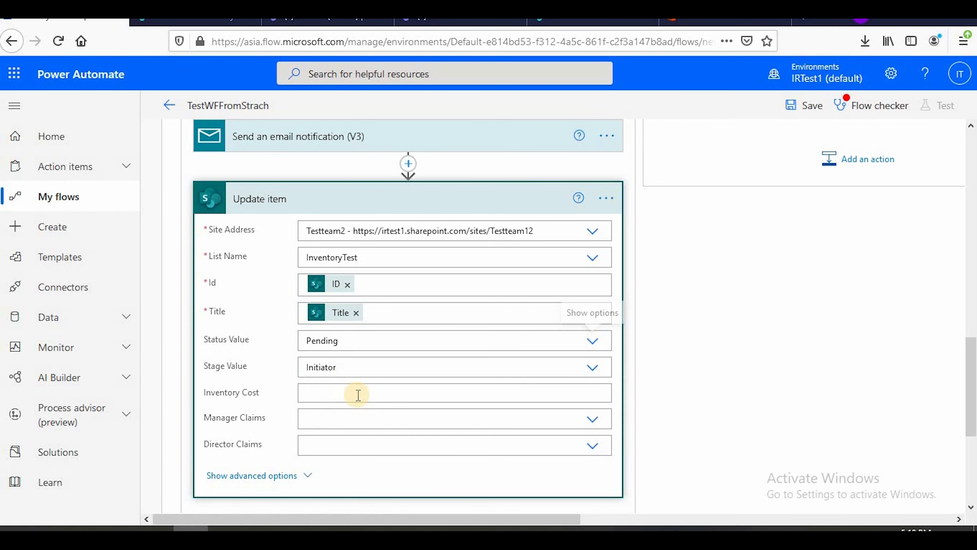
pyautogui.click(353, 363)
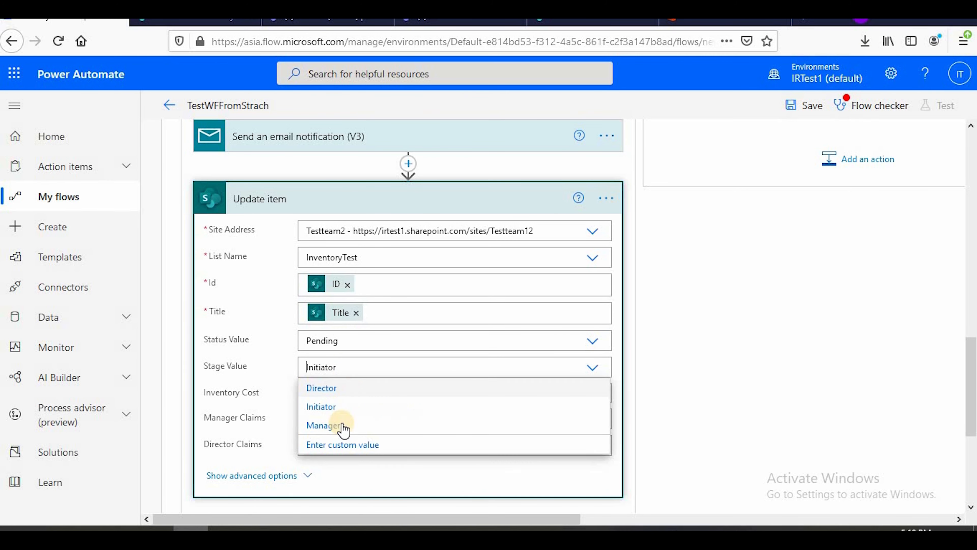
pyautogui.click(327, 389)
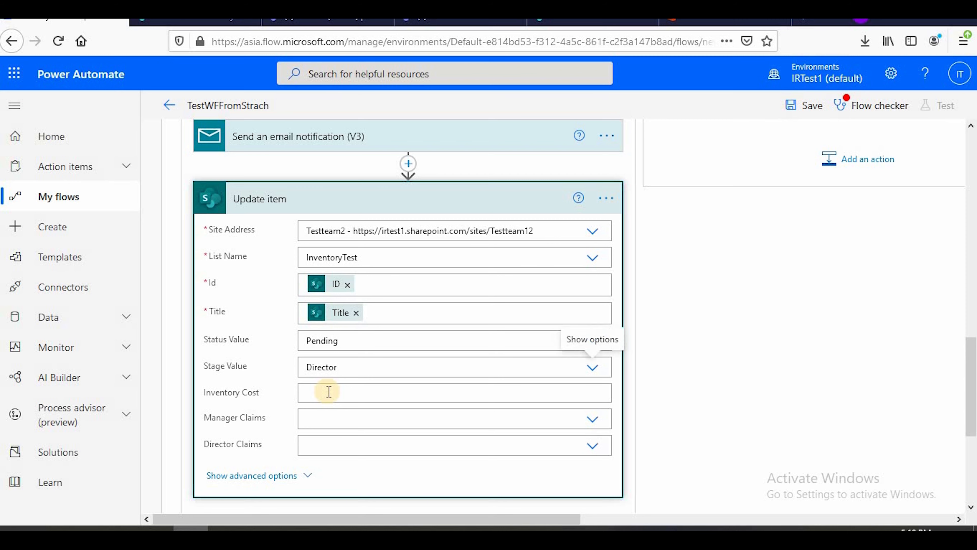
pyautogui.click(330, 390)
pyautogui.scroll(-5, 346, 385)
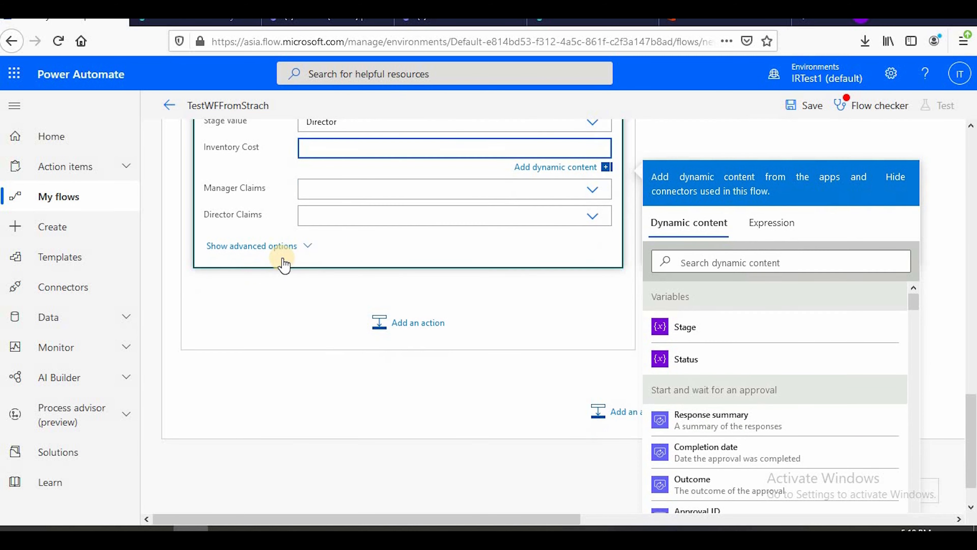
pyautogui.scroll(6, 346, 293)
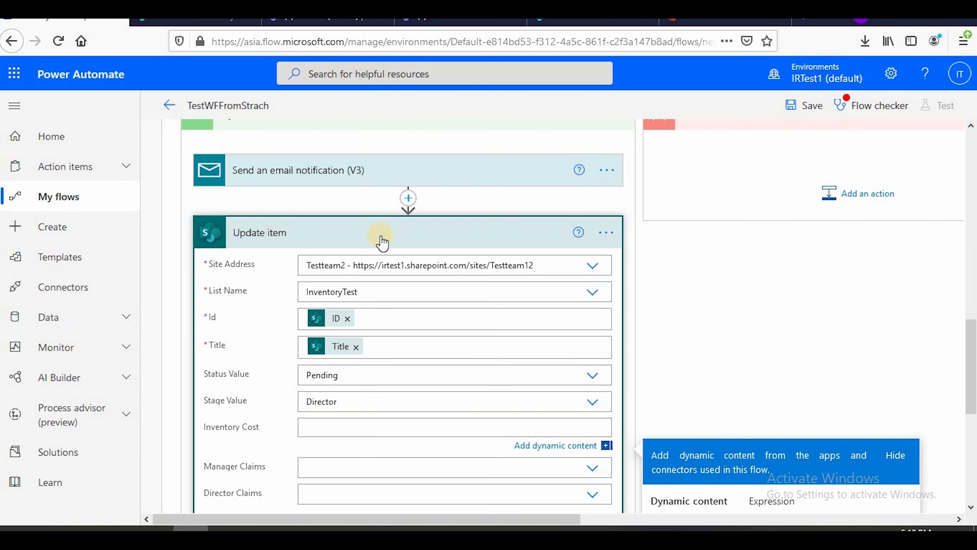
pyautogui.click(381, 236)
# Add a Send an email notification (V3) action to Condition 2's If no branch, searching for "v3 ma"
pyautogui.scroll(6, 960, 370)
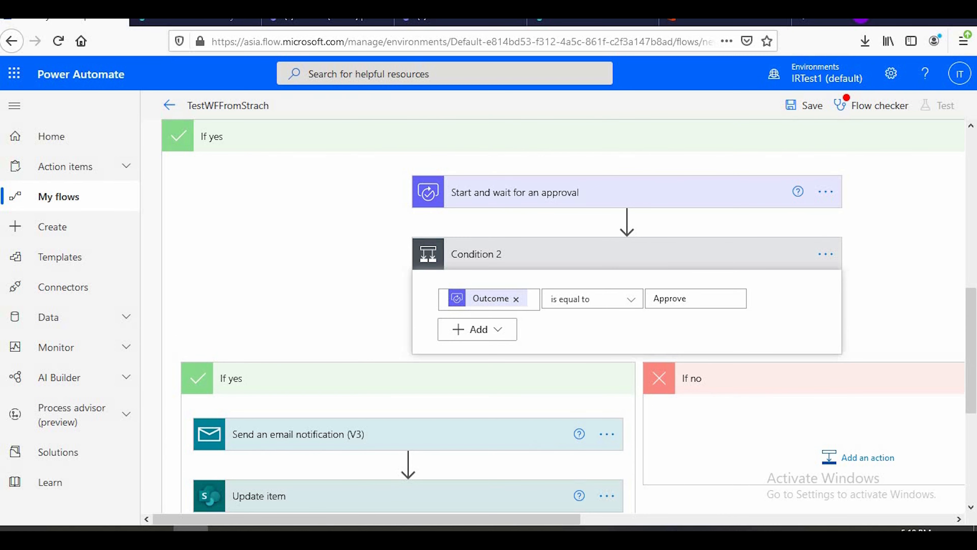
pyautogui.moveTo(554, 520); pyautogui.dragTo(674, 518)
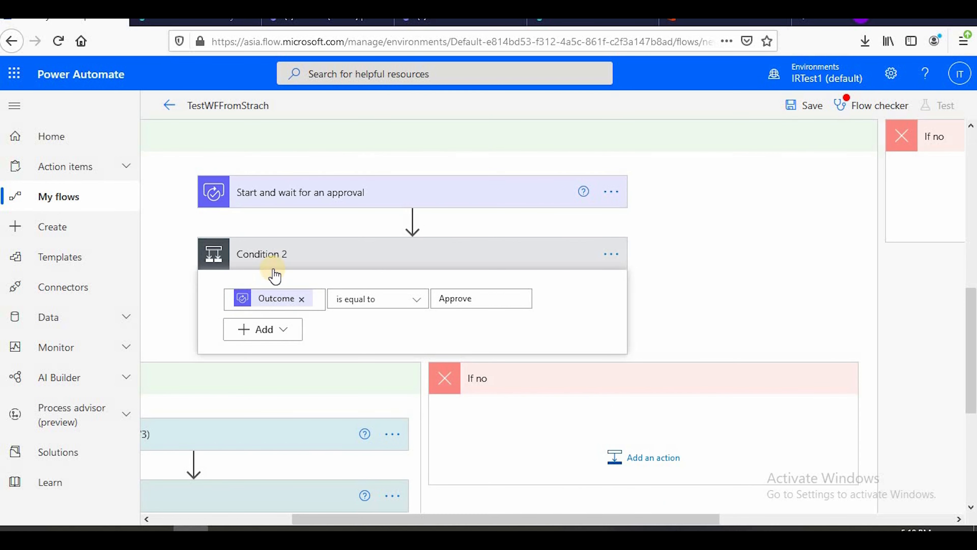
pyautogui.scroll(-2, 677, 373)
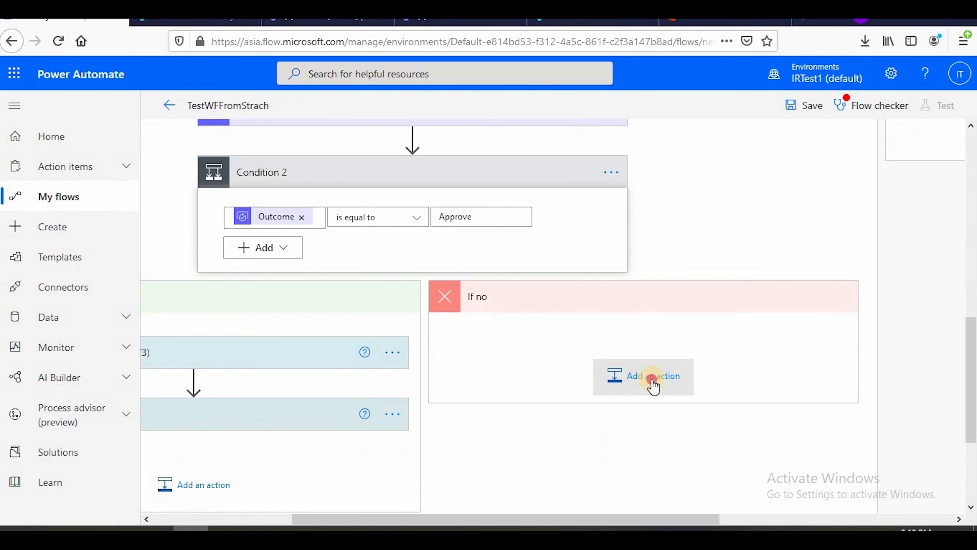
pyautogui.click(653, 379)
pyautogui.scroll(-8, 650, 382)
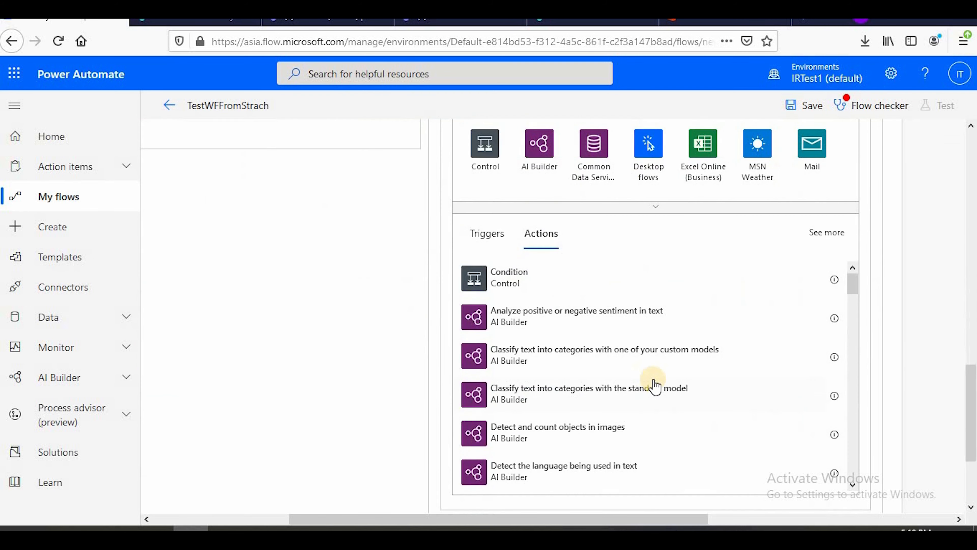
pyautogui.scroll(6, 650, 382)
pyautogui.click(519, 310)
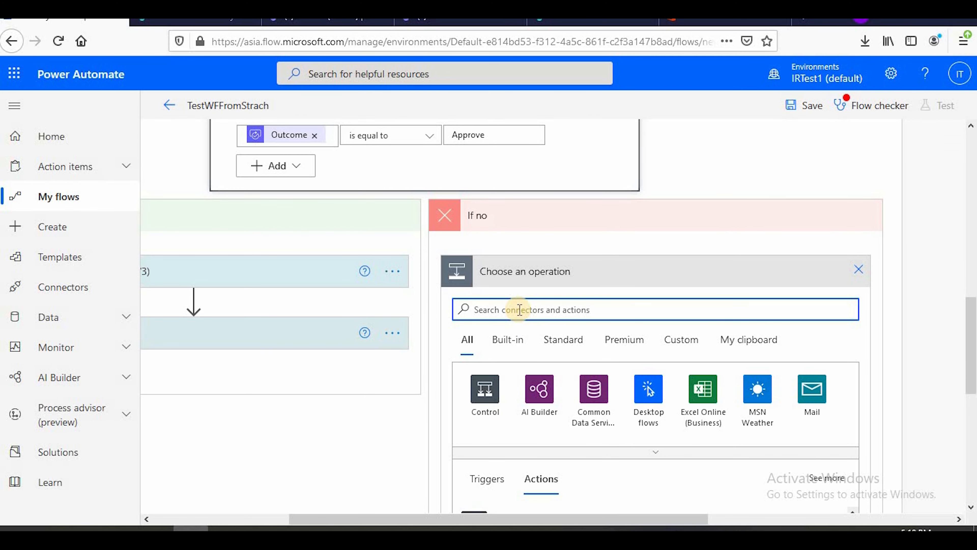
pyautogui.write('v3')
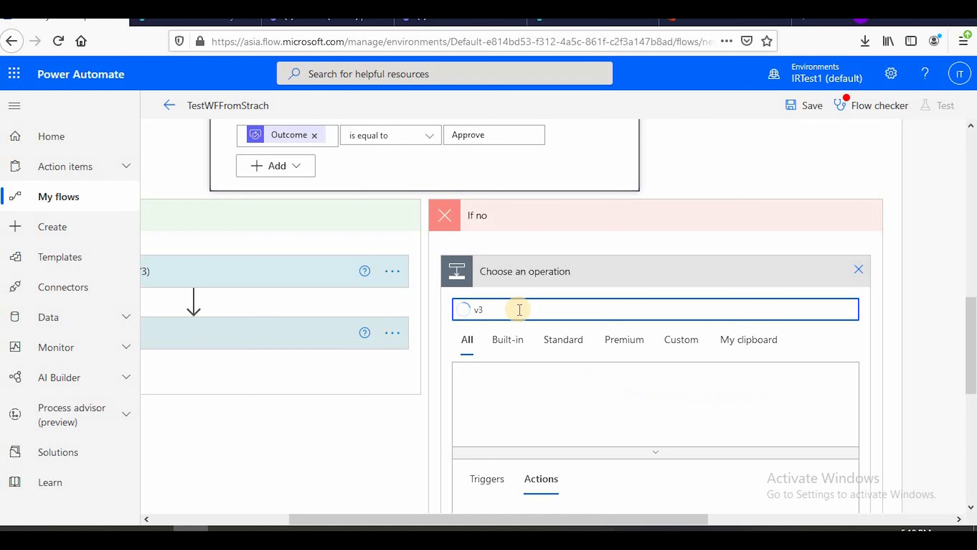
pyautogui.write(' ma')
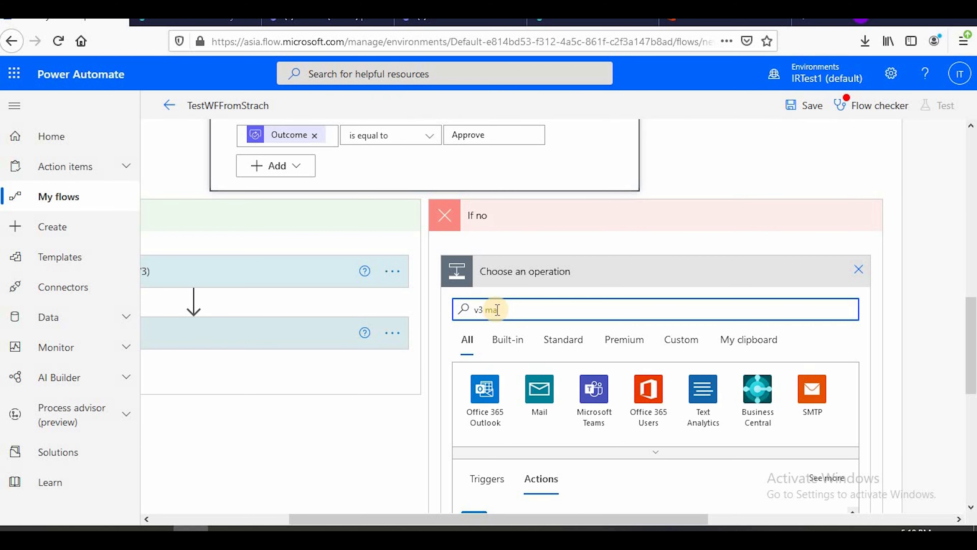
pyautogui.scroll(-4, 505, 338)
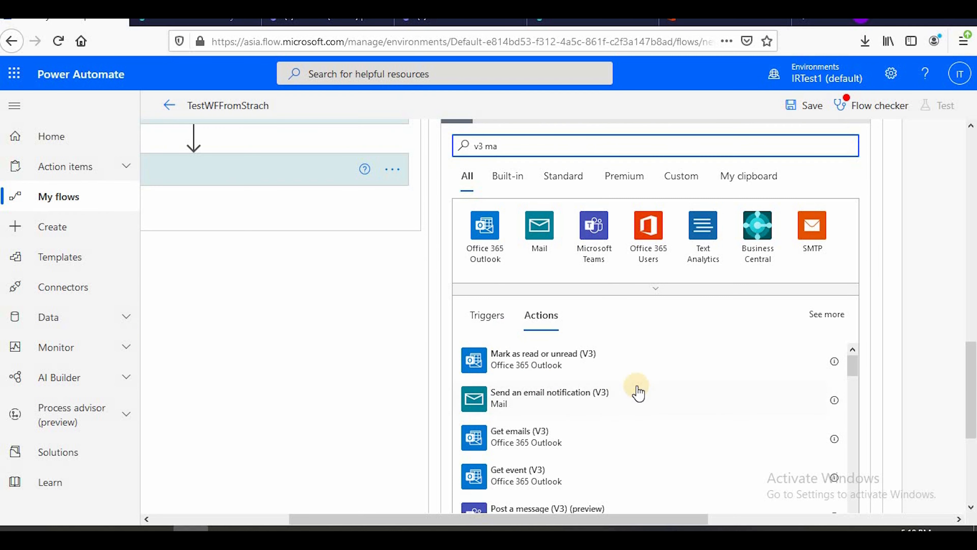
pyautogui.click(531, 405)
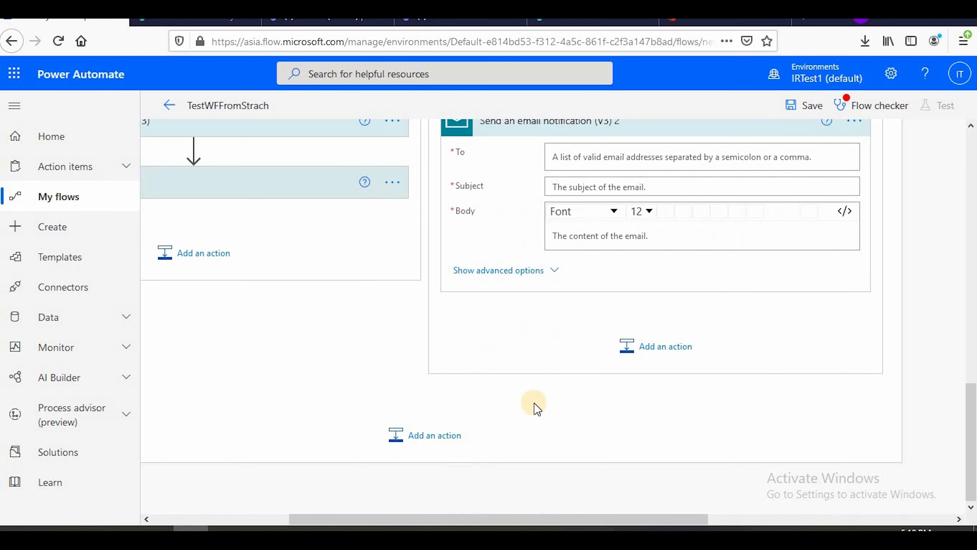
# Address the If no branch's email to two test users, the first and third suggestions for "test", separated by a semicolon
pyautogui.scroll(6, 547, 411)
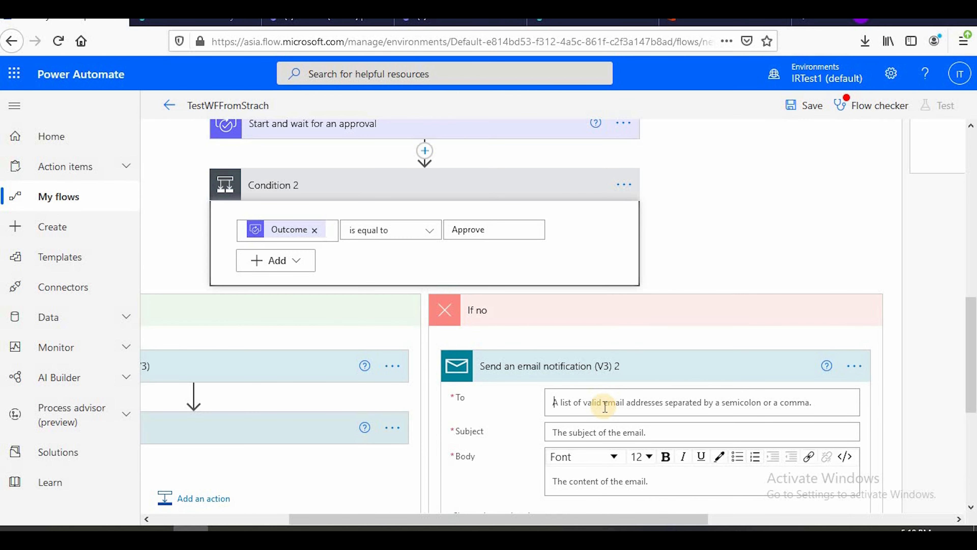
pyautogui.click(605, 406)
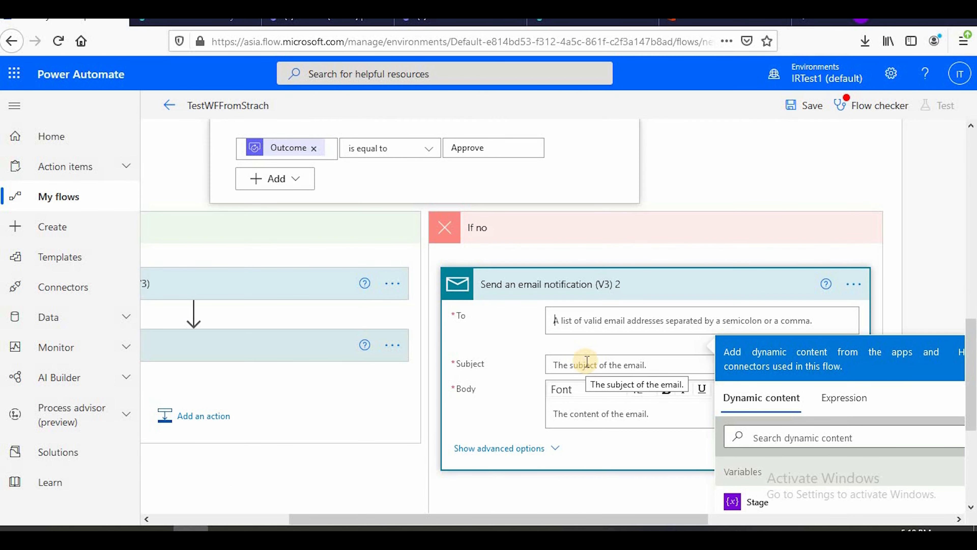
pyautogui.write('test')
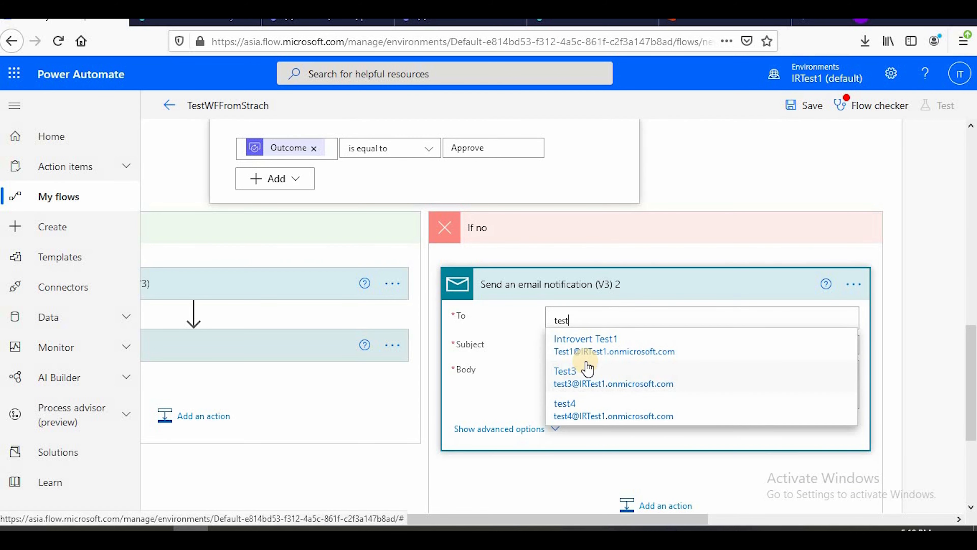
pyautogui.click(602, 348)
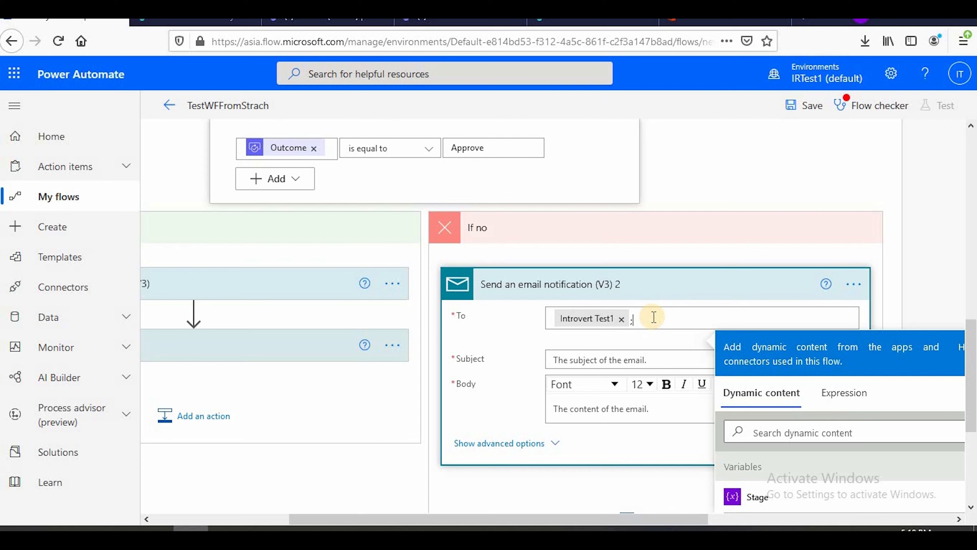
pyautogui.write('test4')
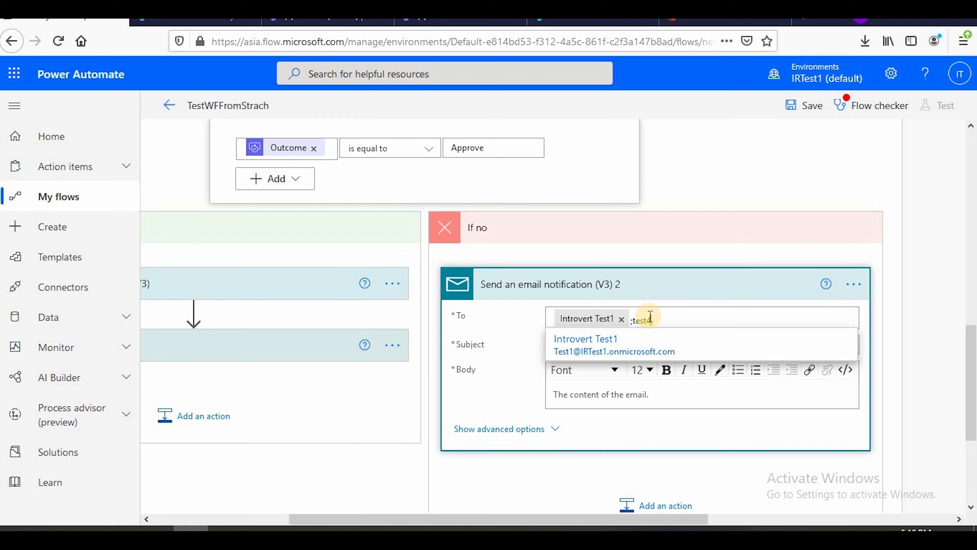
pyautogui.click(635, 348)
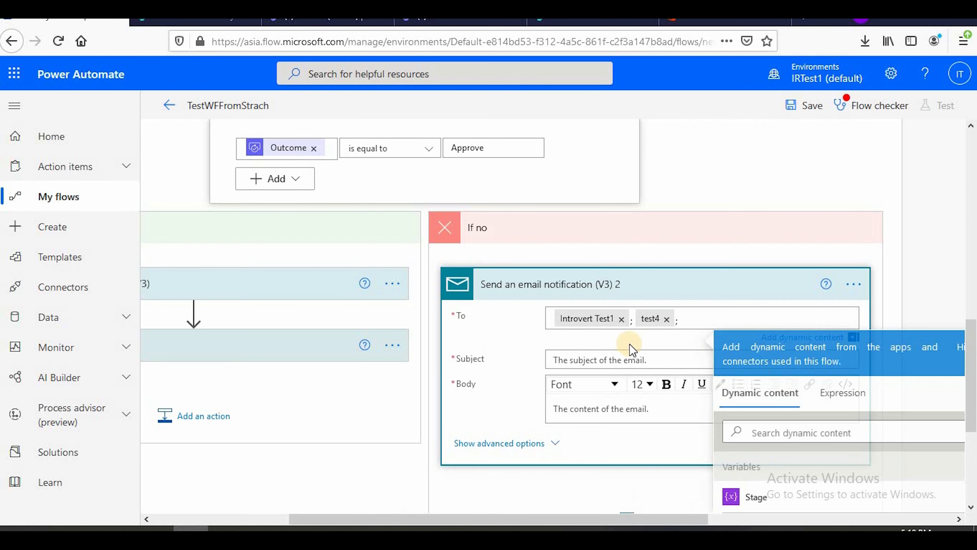
# Set the rejection email's subject to "Manager Rejected Kindly modify and resubmit" and copy the same text into its Body, followed by a new line
pyautogui.click(585, 349)
pyautogui.write('Ma')
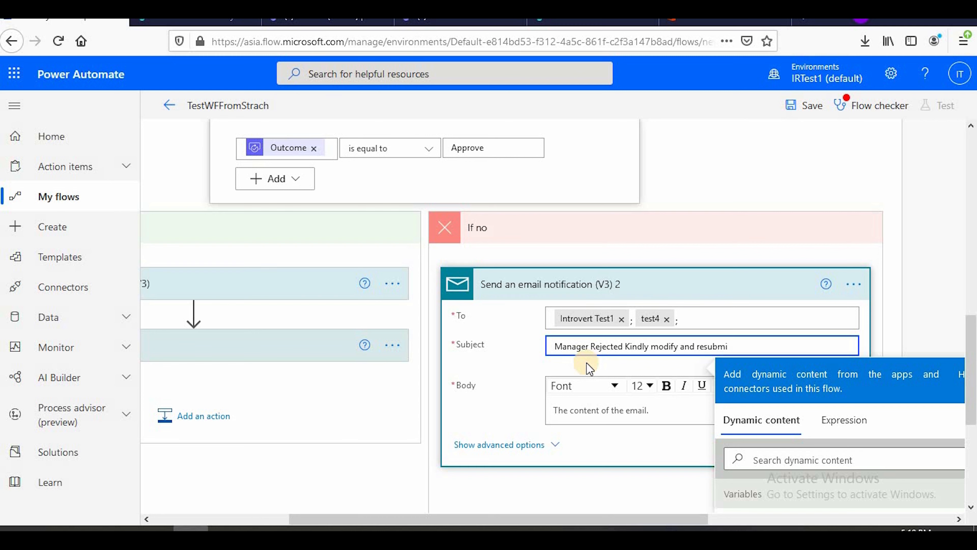
pyautogui.moveTo(731, 345); pyautogui.dragTo(557, 344)
pyautogui.hotkey('ctrl', 'c')
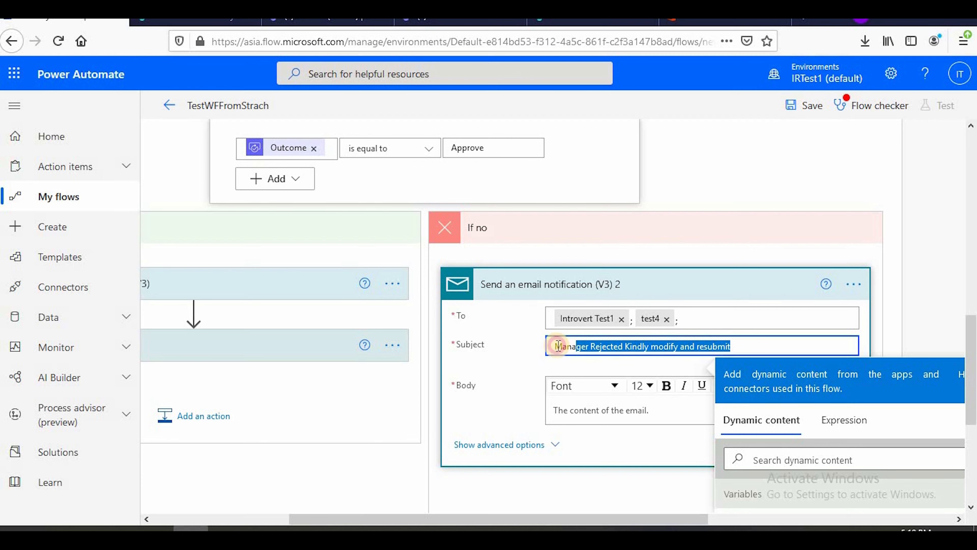
pyautogui.click(582, 412)
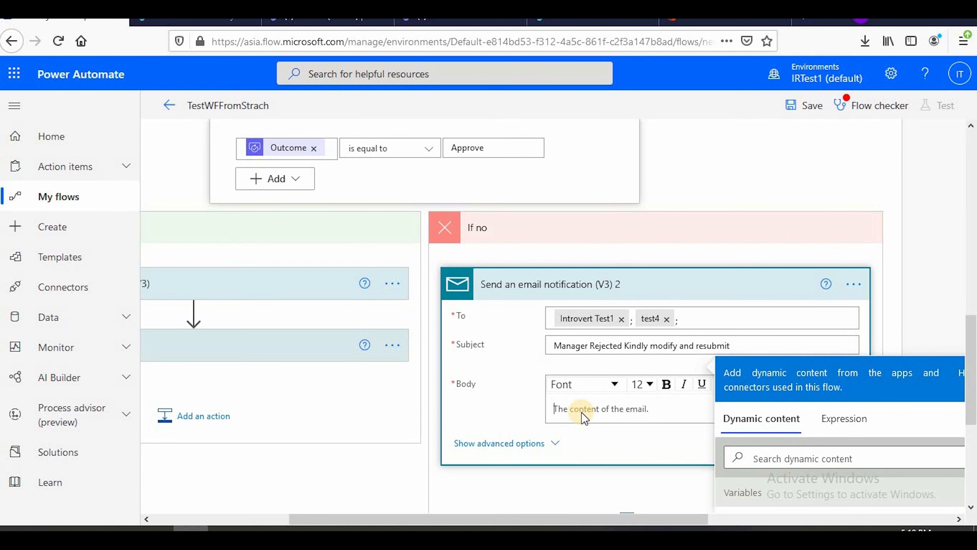
pyautogui.hotkey('ctrl', 'v')
pyautogui.press('Return')
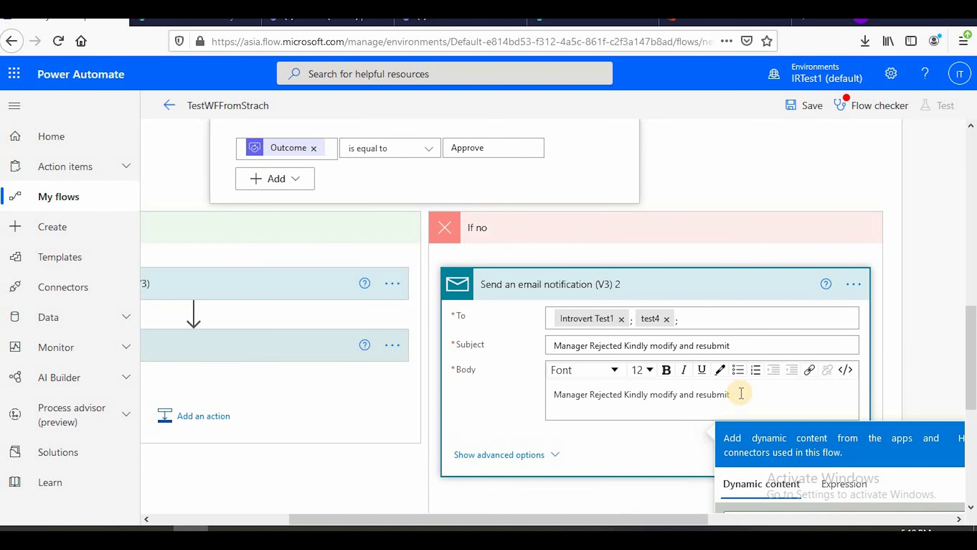
# Repeat the rejection text as a second line in the email Body and make its "Kindly modify and resubmit." part bold and purple
pyautogui.hotkey('ctrl', 'v')
pyautogui.press('Return')
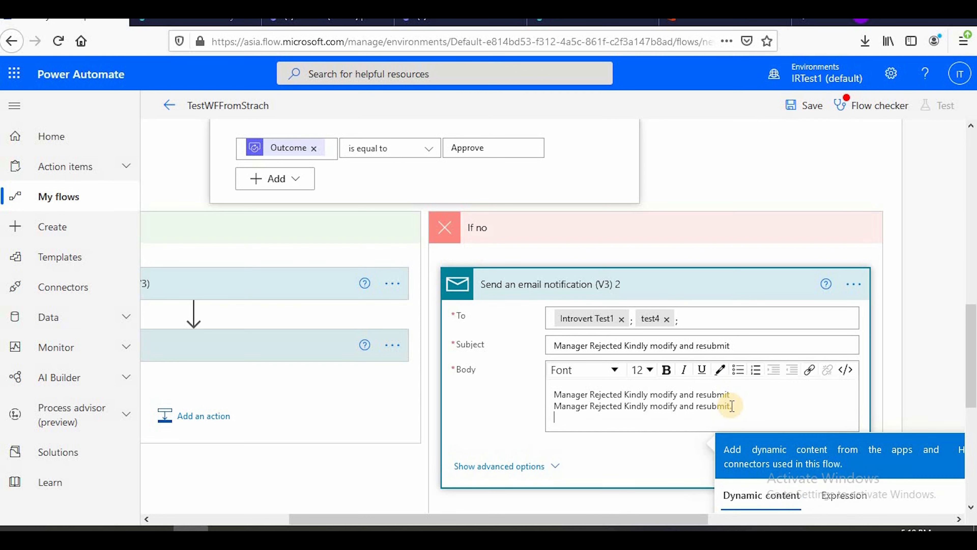
pyautogui.moveTo(731, 406); pyautogui.dragTo(616, 404)
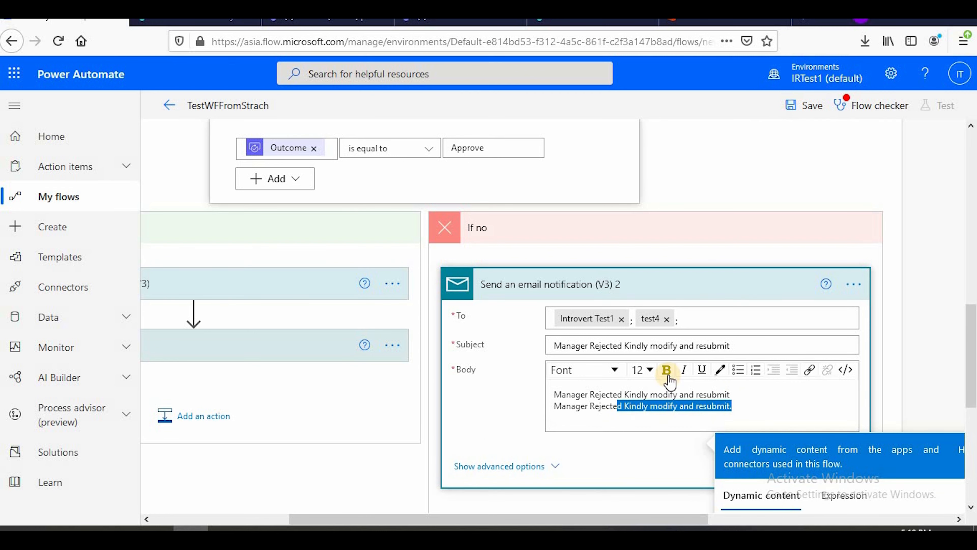
pyautogui.click(667, 369)
pyautogui.click(720, 370)
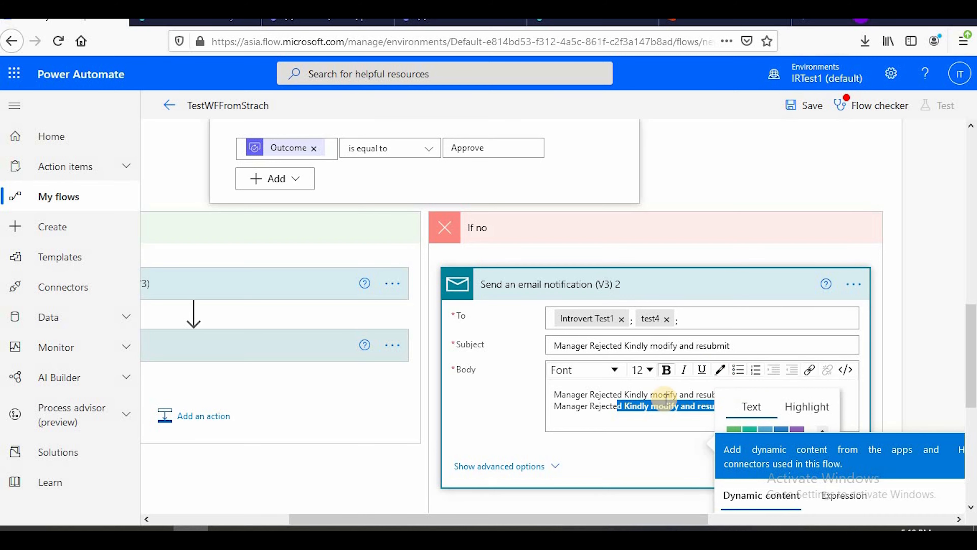
pyautogui.click(754, 407)
pyautogui.scroll(-4, 762, 411)
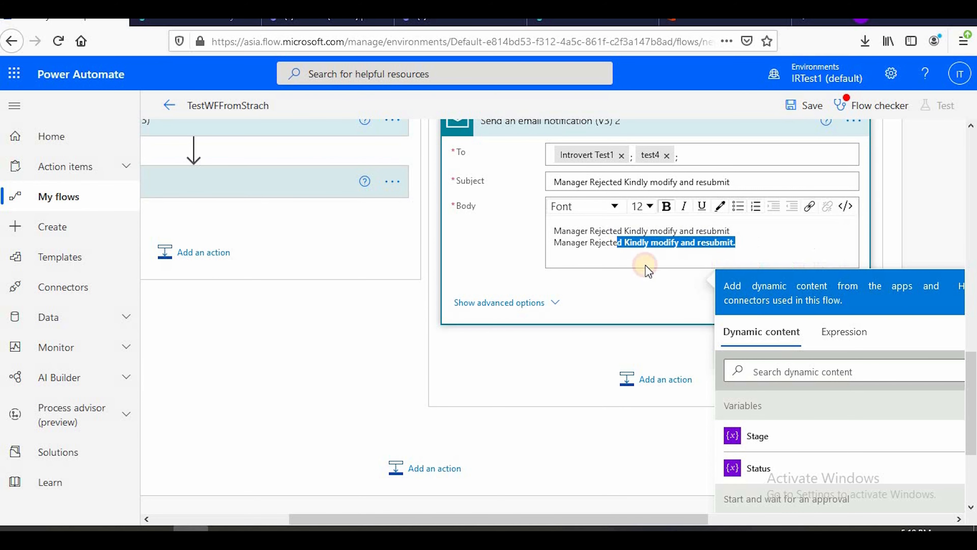
pyautogui.click(763, 244)
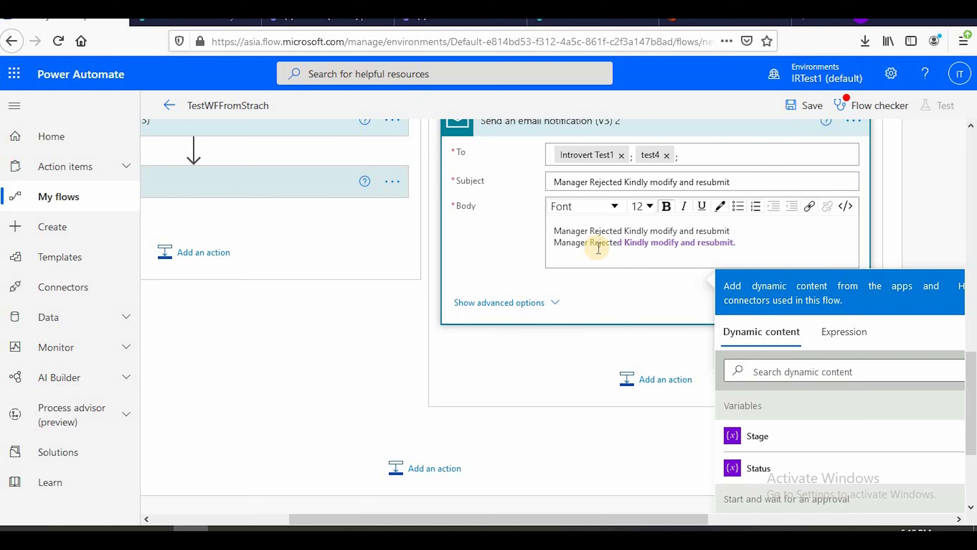
# Collapse the If no branch's email action, Condition 2 with its If yes branch, and the outer Condition
pyautogui.scroll(6, 600, 262)
pyautogui.click(572, 364)
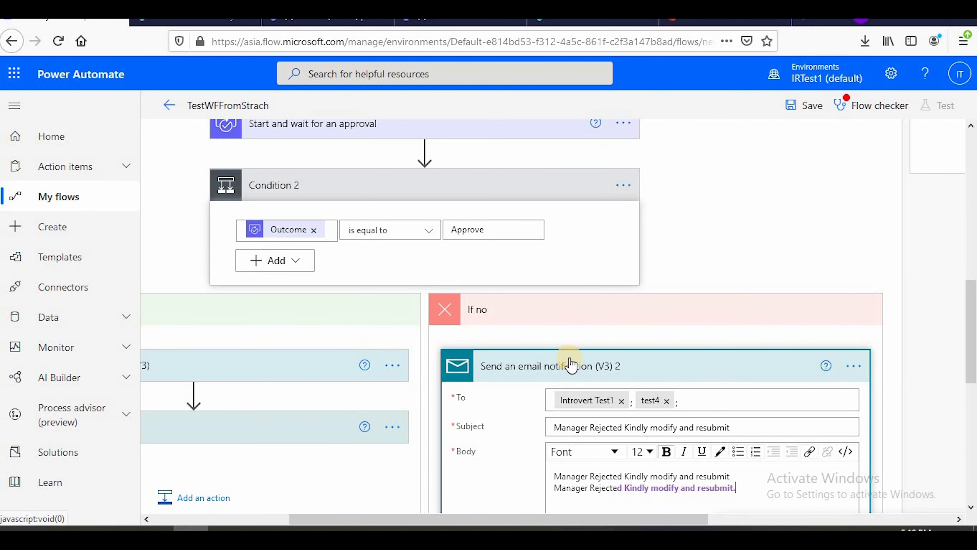
pyautogui.moveTo(556, 518); pyautogui.dragTo(388, 517)
pyautogui.click(340, 311)
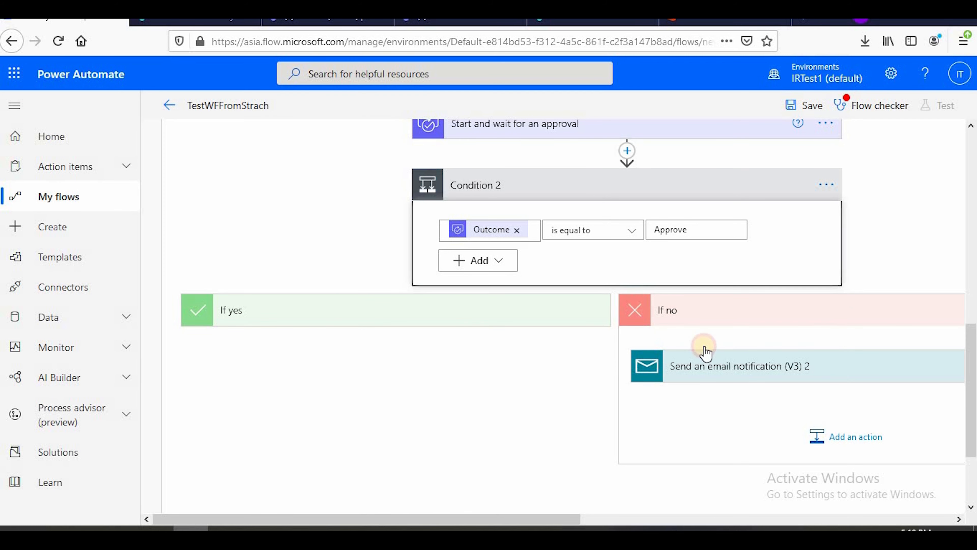
pyautogui.scroll(6, 654, 385)
pyautogui.click(613, 453)
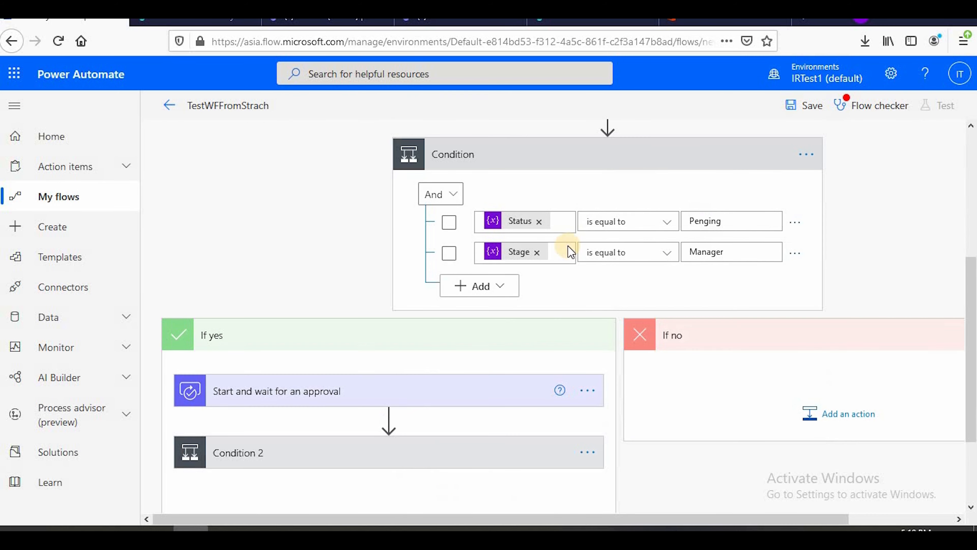
pyautogui.click(587, 158)
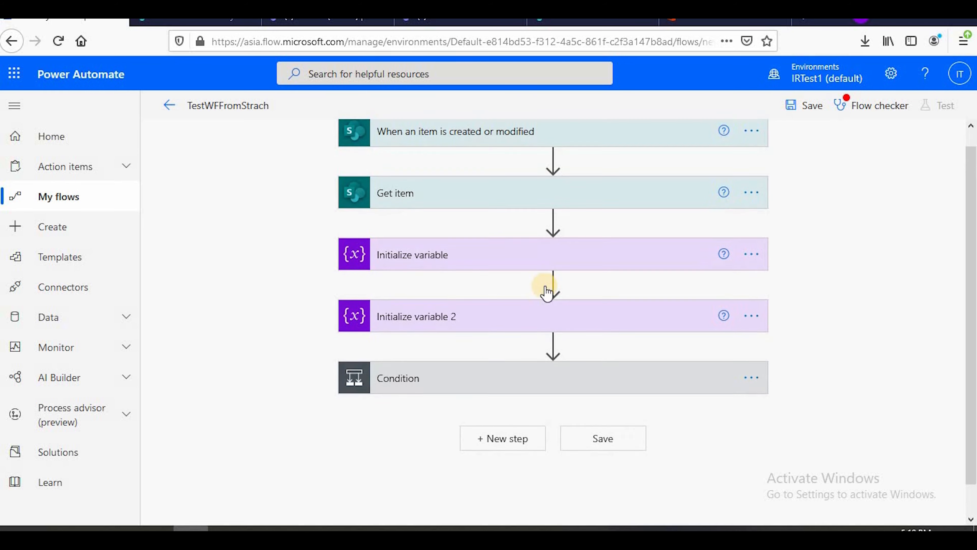
# Expand Condition and Condition 2, review the flow from the trigger through both approval branches, and collapse Condition again
pyautogui.click(519, 365)
pyautogui.scroll(2, 500, 231)
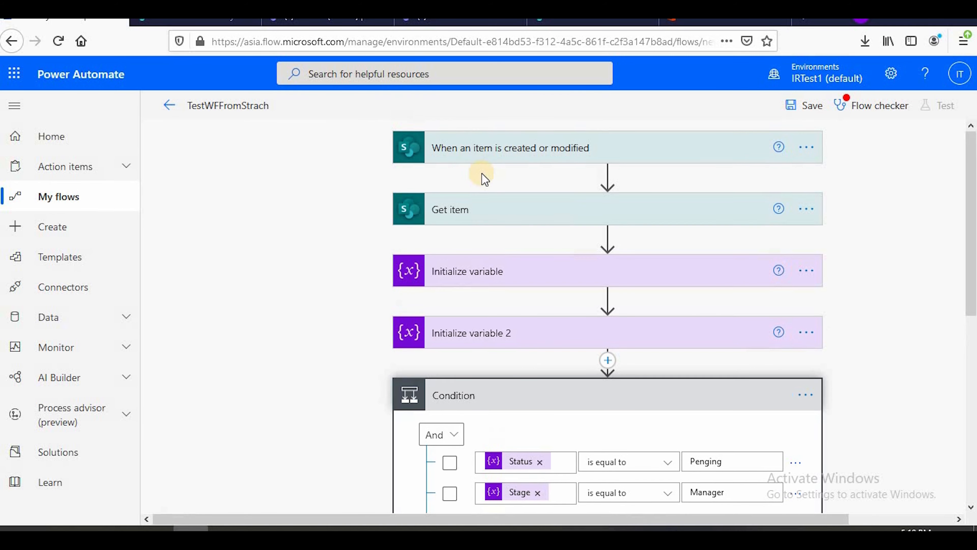
pyautogui.scroll(-2, 558, 347)
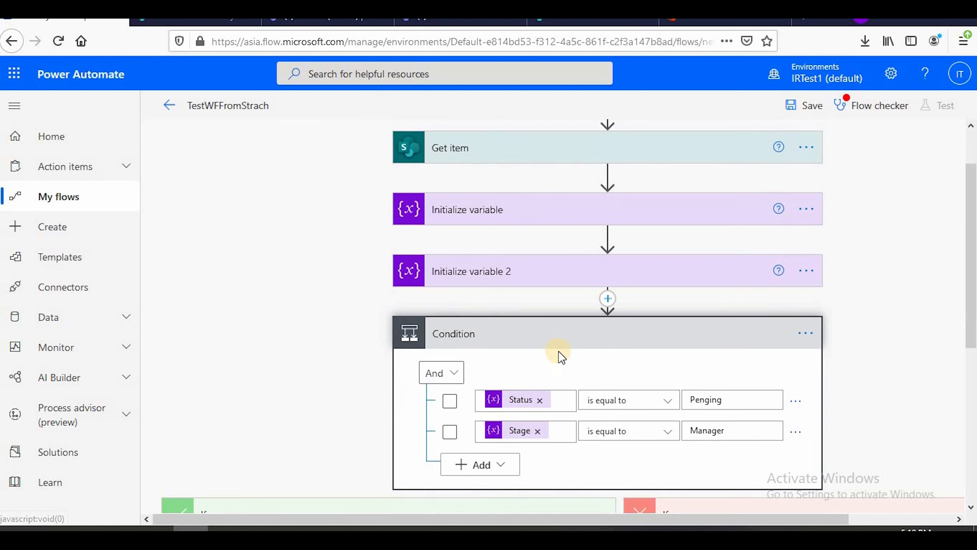
pyautogui.scroll(-6, 310, 350)
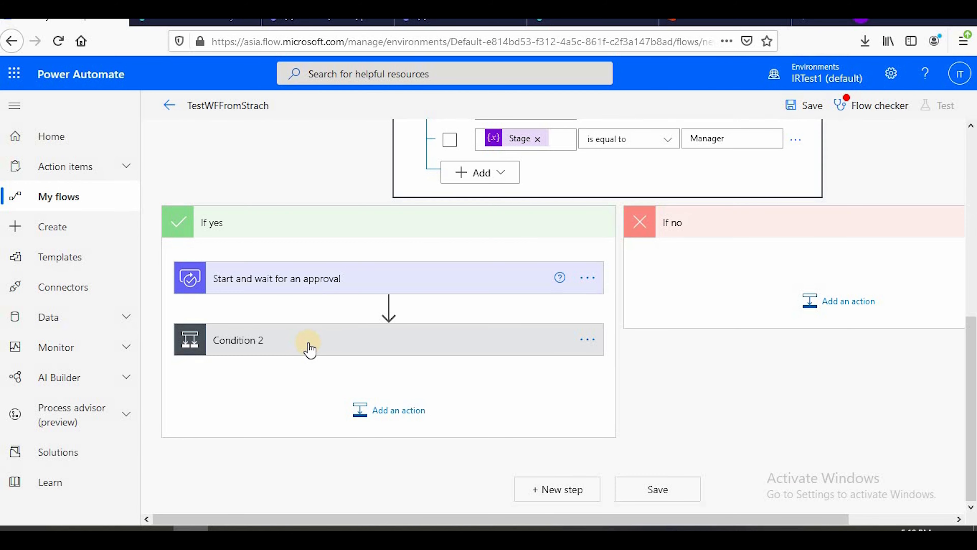
pyautogui.click(310, 348)
pyautogui.scroll(8, 694, 196)
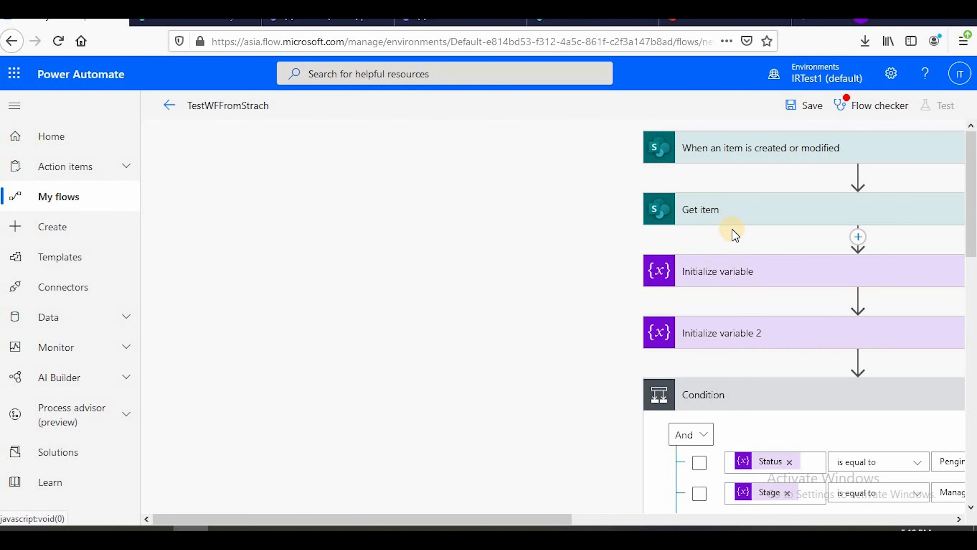
pyautogui.scroll(-10, 734, 235)
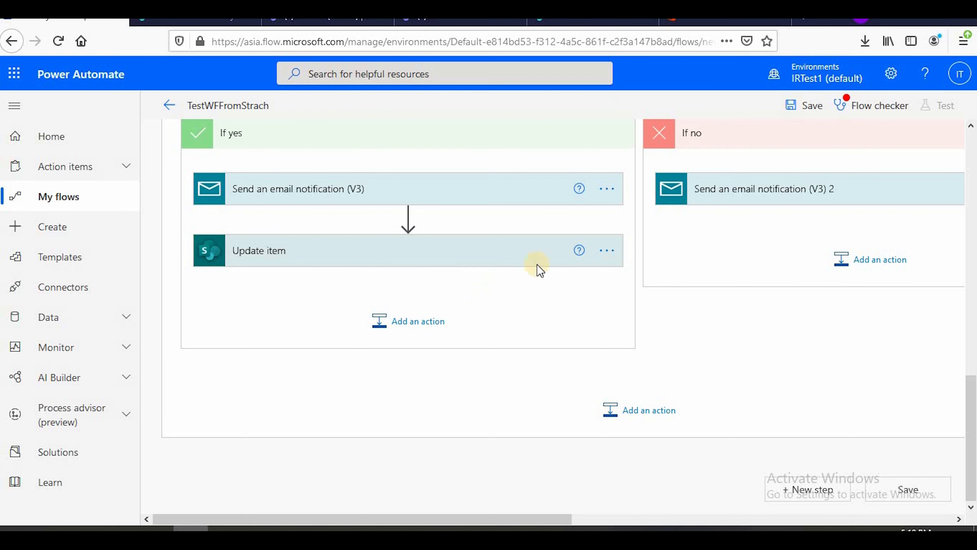
pyautogui.scroll(10, 540, 270)
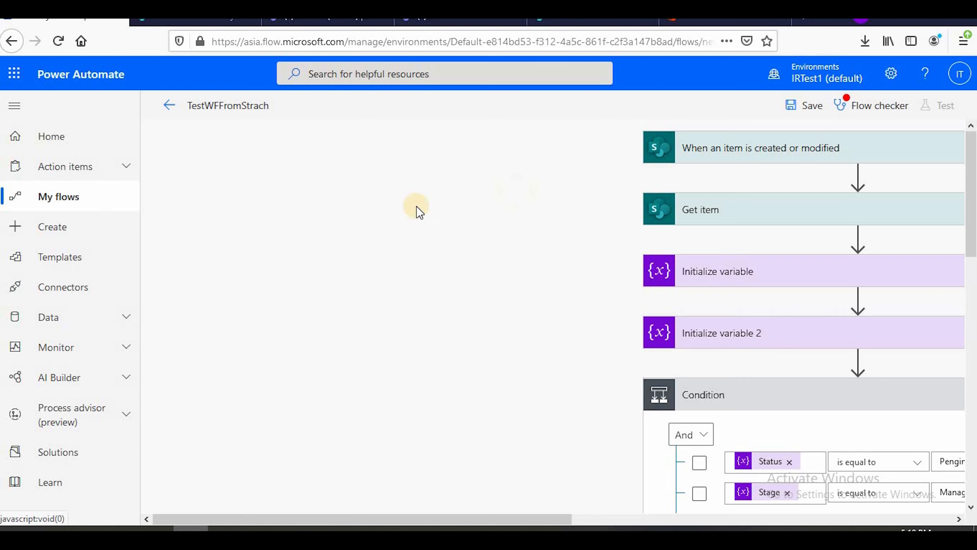
pyautogui.scroll(-10, 423, 224)
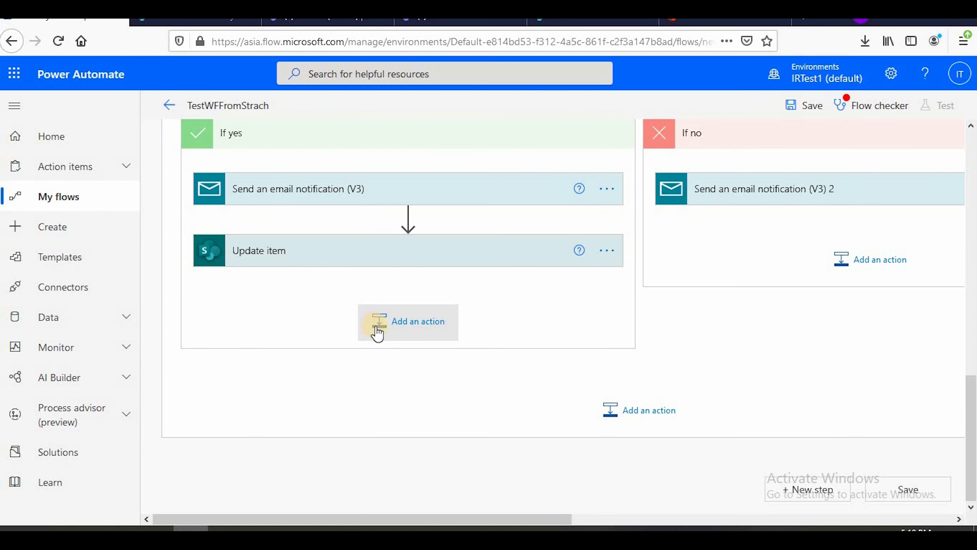
pyautogui.scroll(8, 631, 297)
pyautogui.scroll(-8, 541, 283)
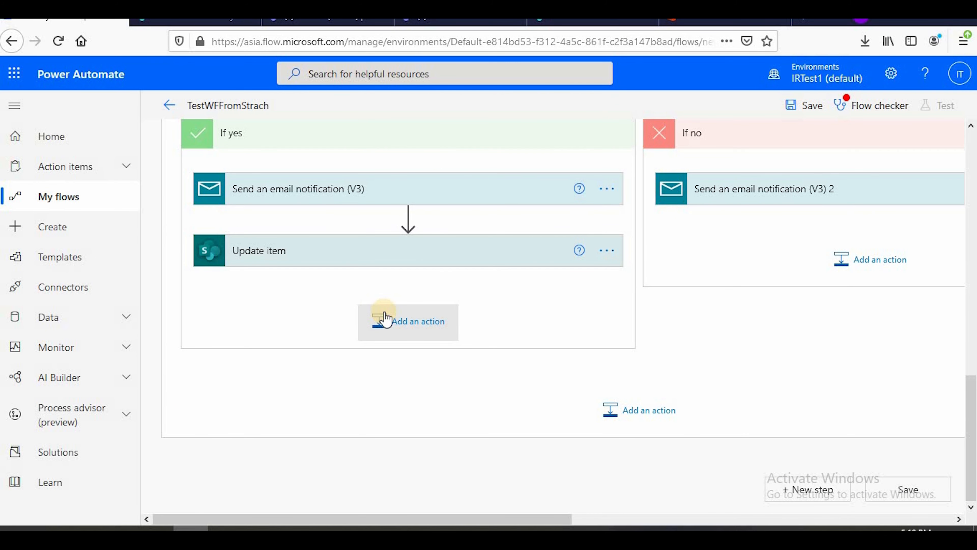
pyautogui.scroll(12, 474, 331)
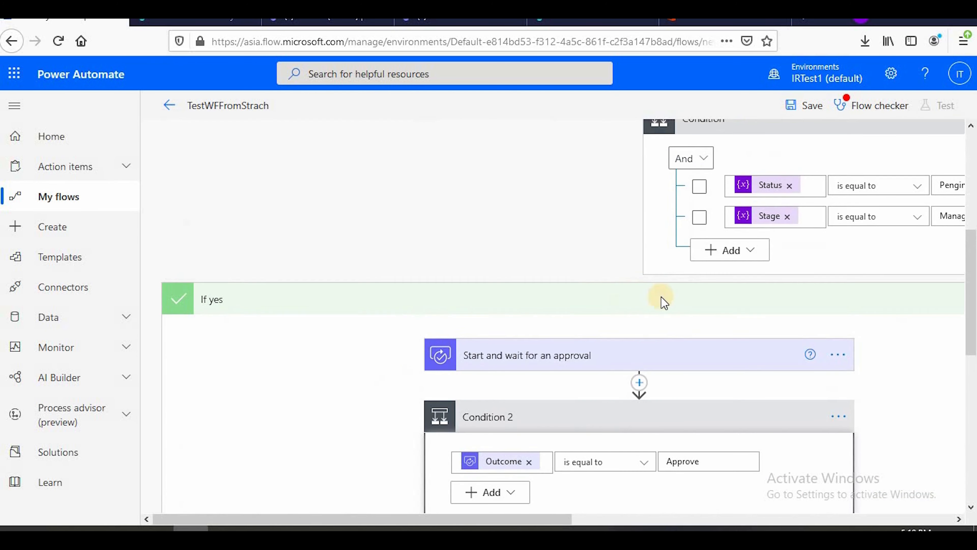
pyautogui.click(810, 403)
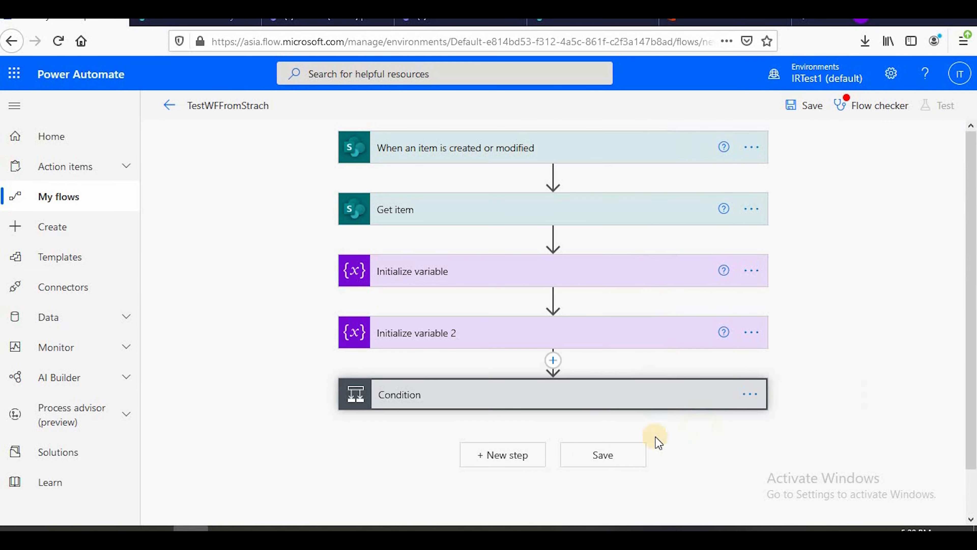
# Examine the flow checker's errors and warnings for the flow, including the Update item entry, and close it
pyautogui.click(886, 115)
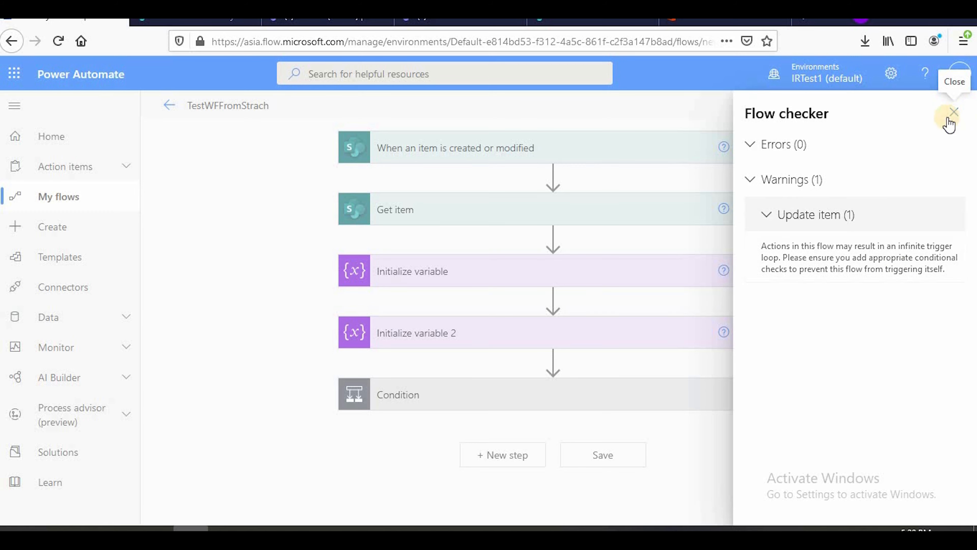
pyautogui.click(954, 112)
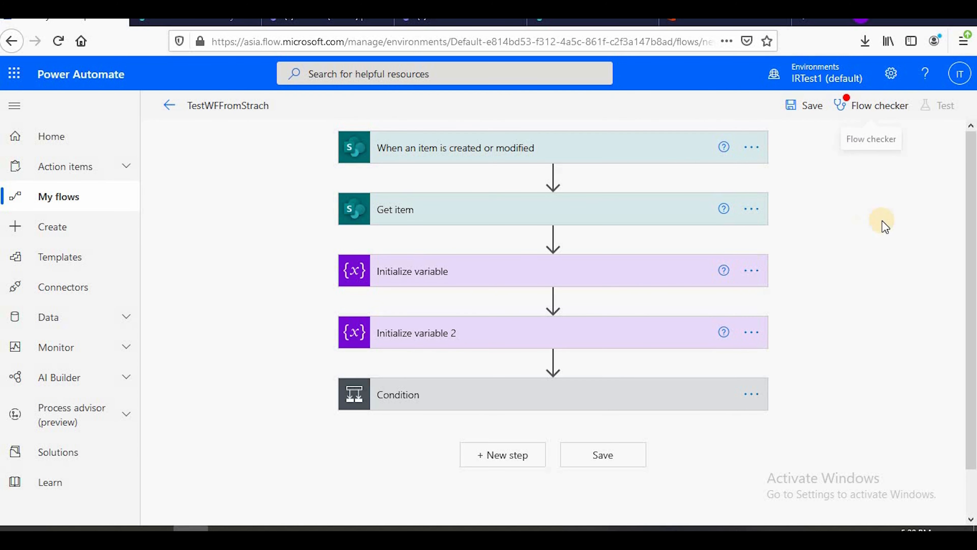
pyautogui.click(869, 110)
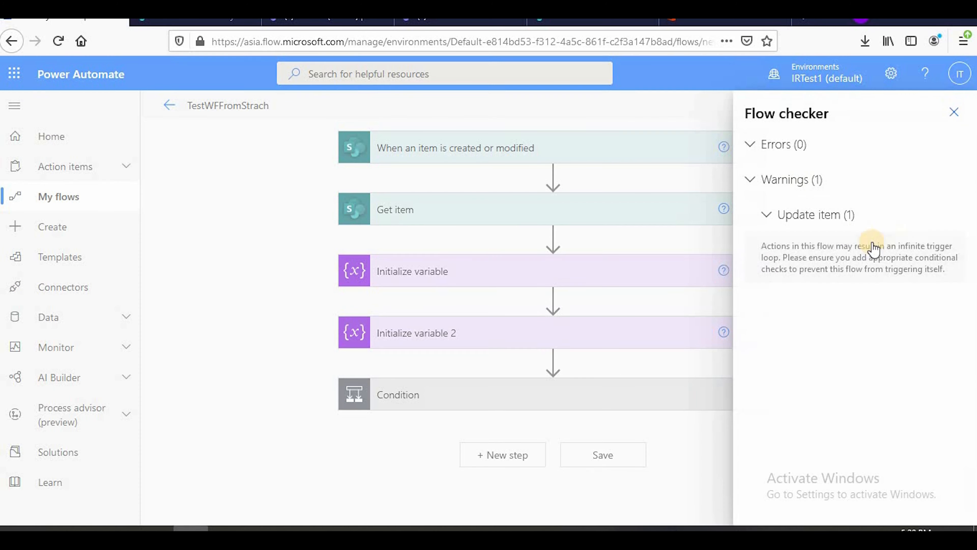
pyautogui.click(954, 112)
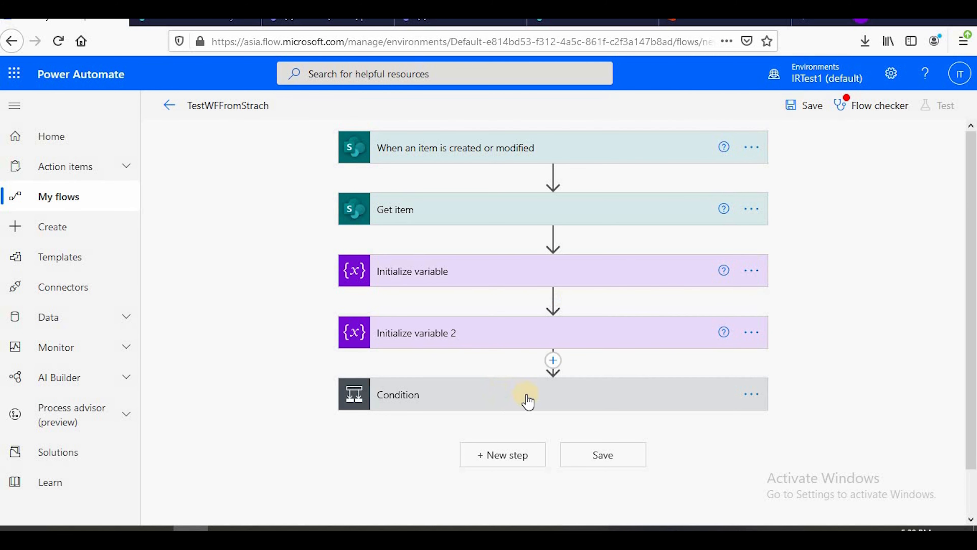
# Add a parallel branch after Initialize variable 2 containing a Condition control, searching for "condi"
pyautogui.click(554, 362)
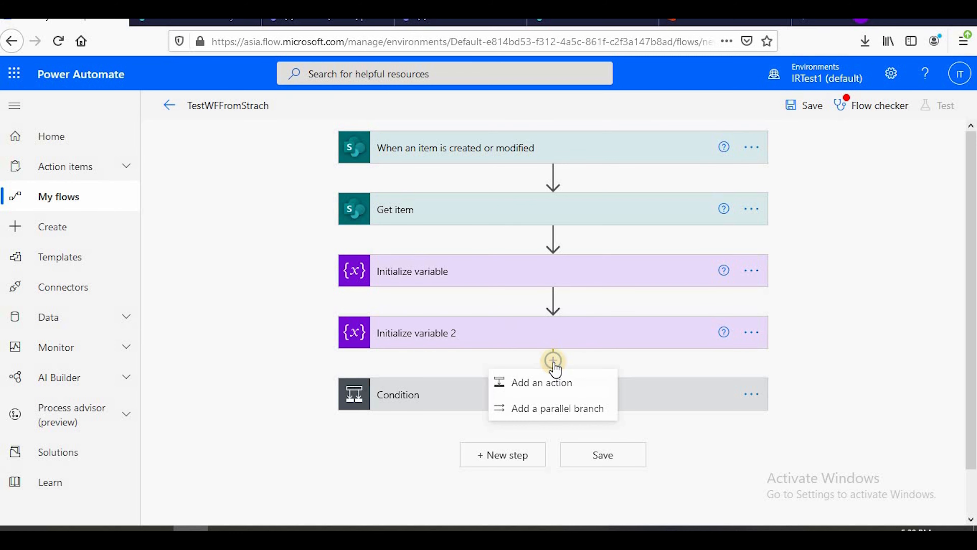
pyautogui.click(582, 408)
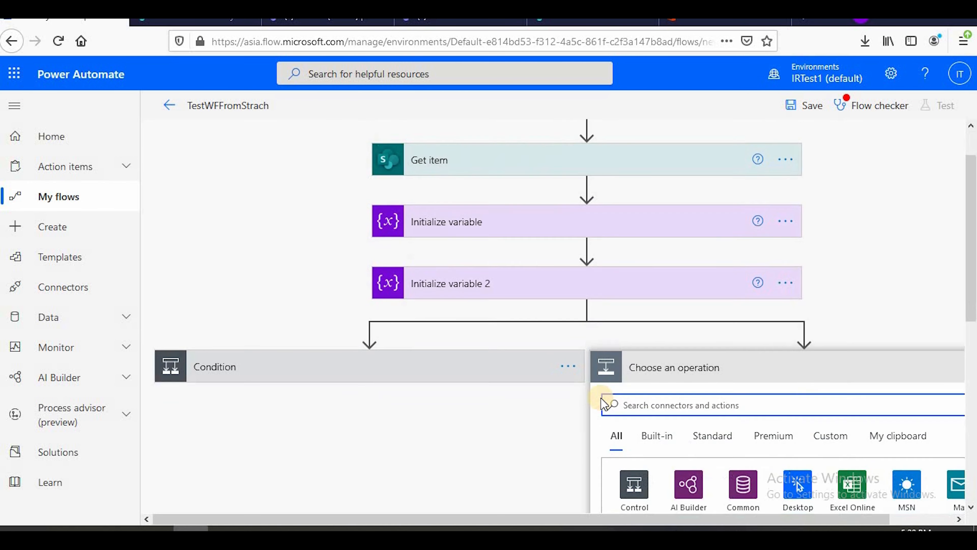
pyautogui.write('co')
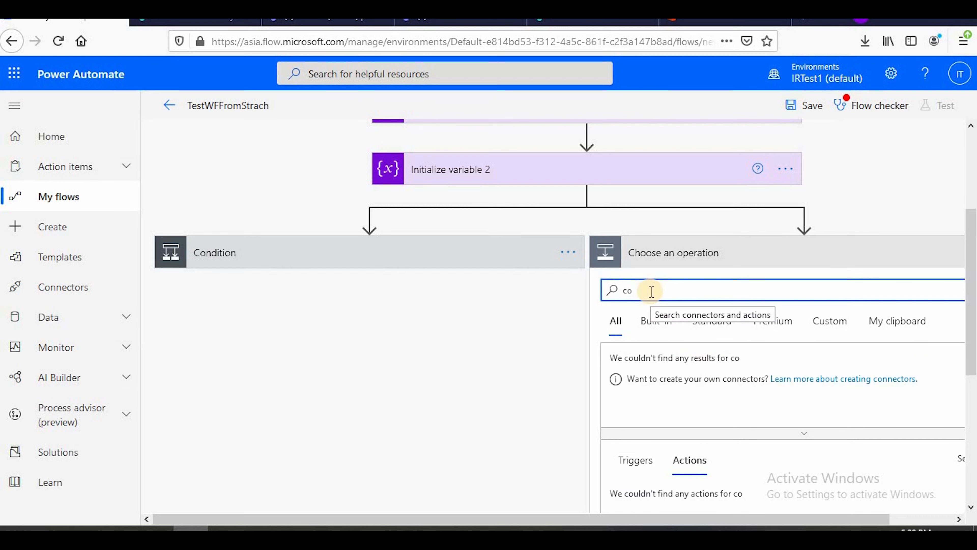
pyautogui.write('ndi')
pyautogui.scroll(-4, 693, 312)
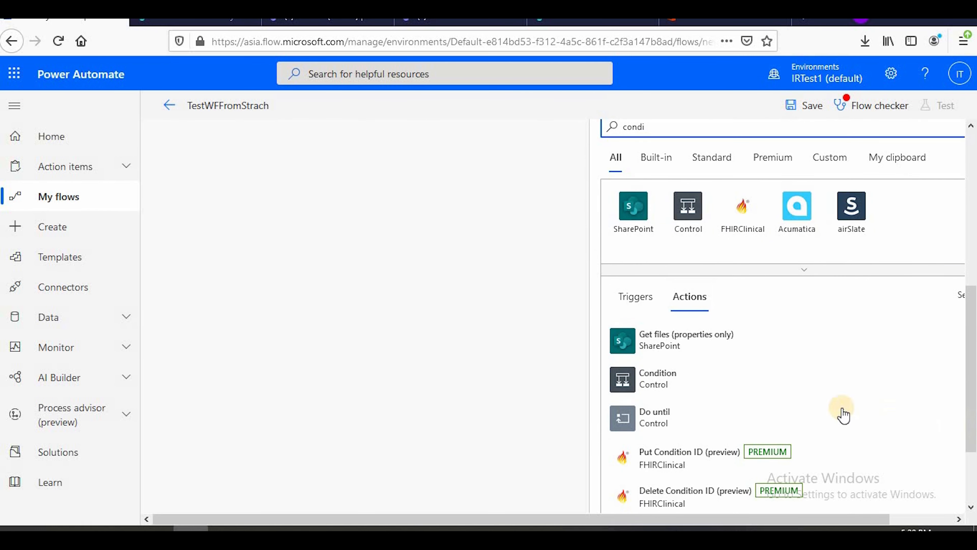
pyautogui.click(688, 379)
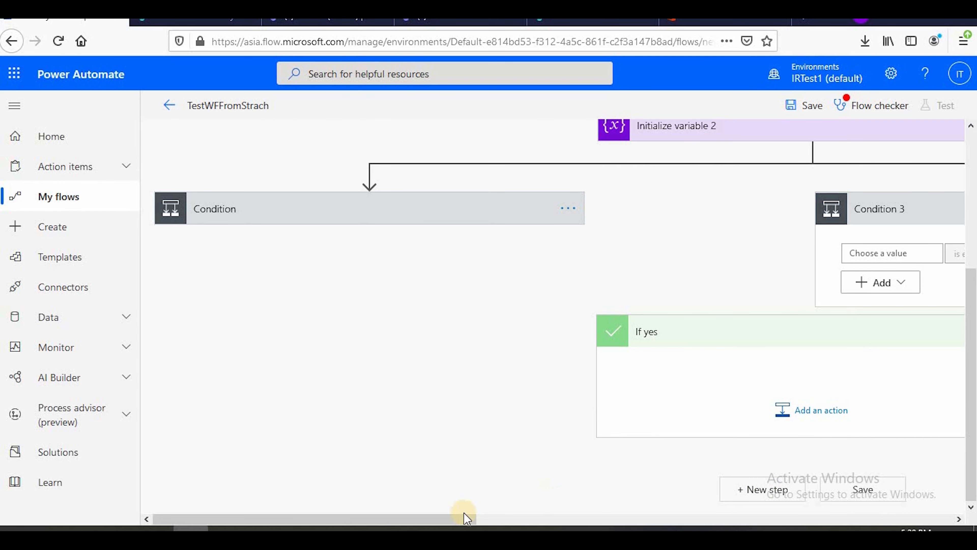
pyautogui.moveTo(559, 520); pyautogui.dragTo(656, 519)
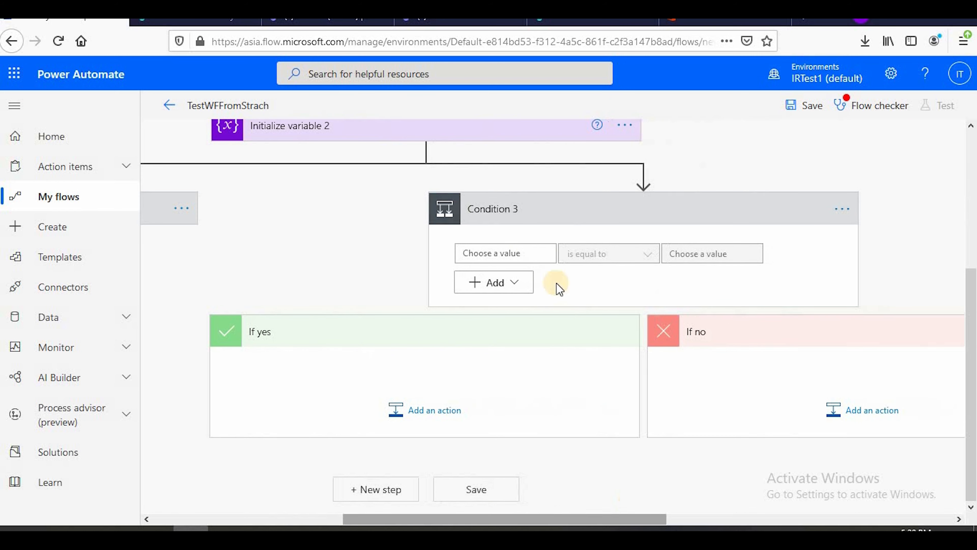
# Choose the Status variable for Condition 3's first row, then add a nested group whose row also uses Status
pyautogui.click(523, 252)
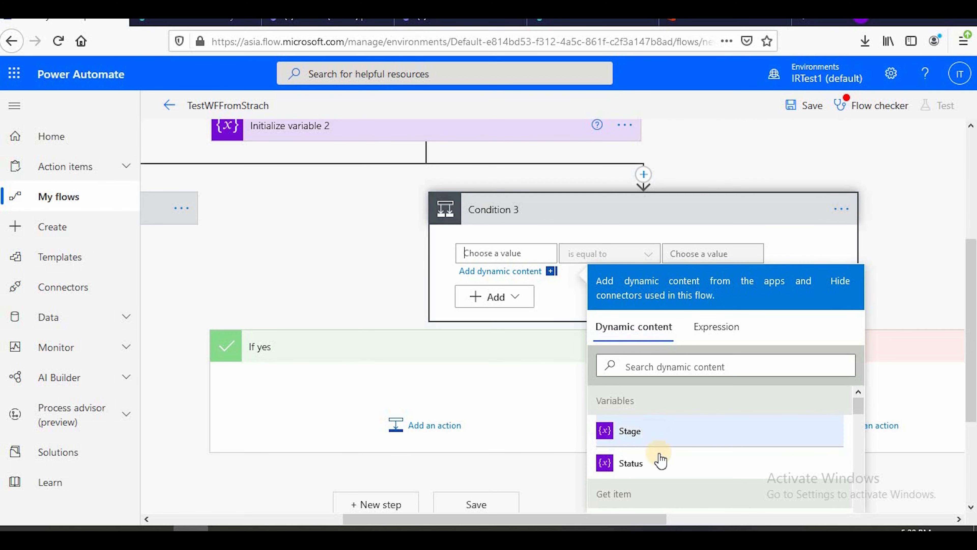
pyautogui.click(660, 468)
pyautogui.click(493, 297)
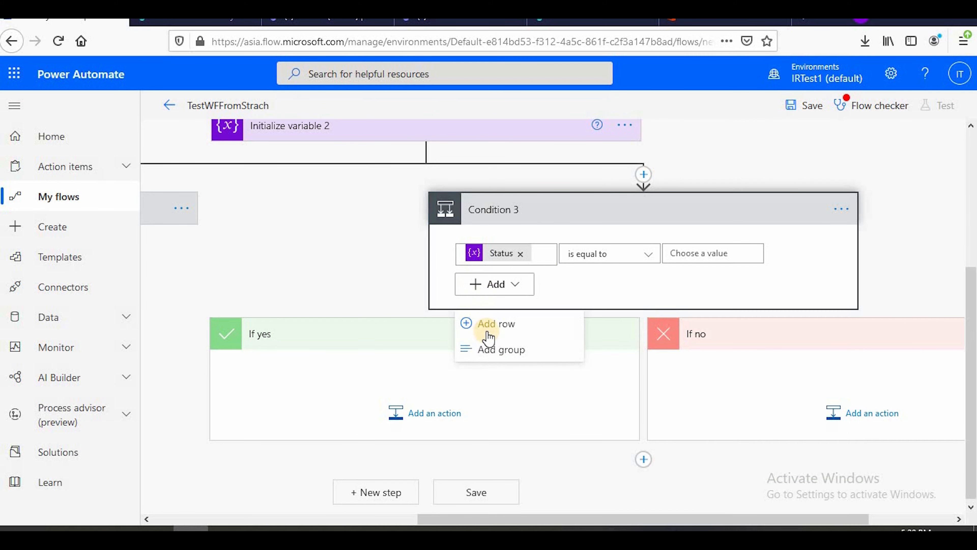
pyautogui.click(488, 333)
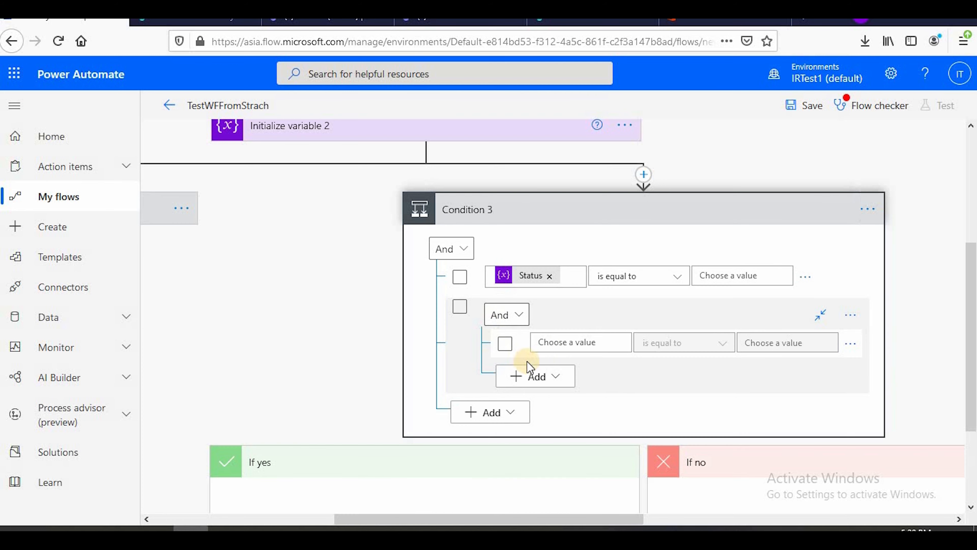
pyautogui.click(569, 342)
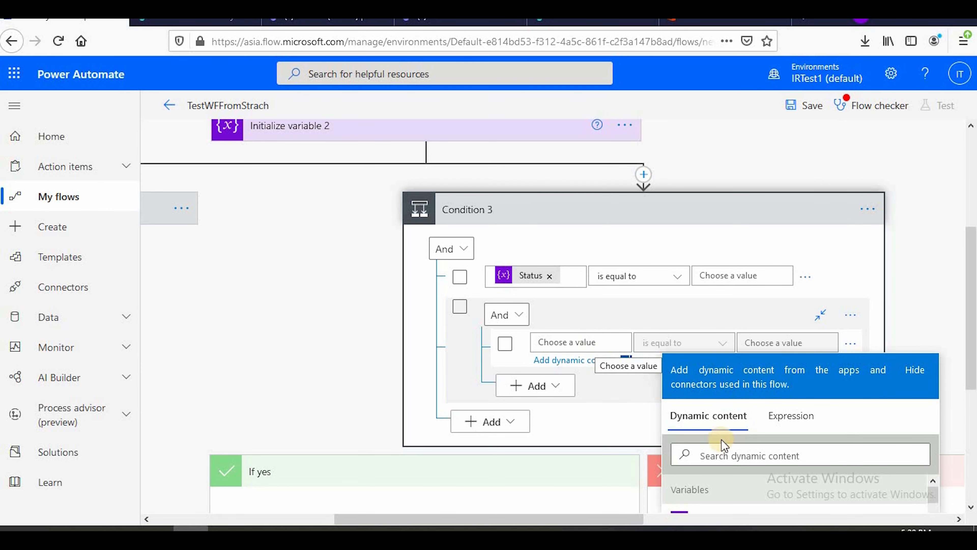
pyautogui.scroll(-4, 732, 451)
pyautogui.click(710, 314)
pyautogui.scroll(5, 519, 364)
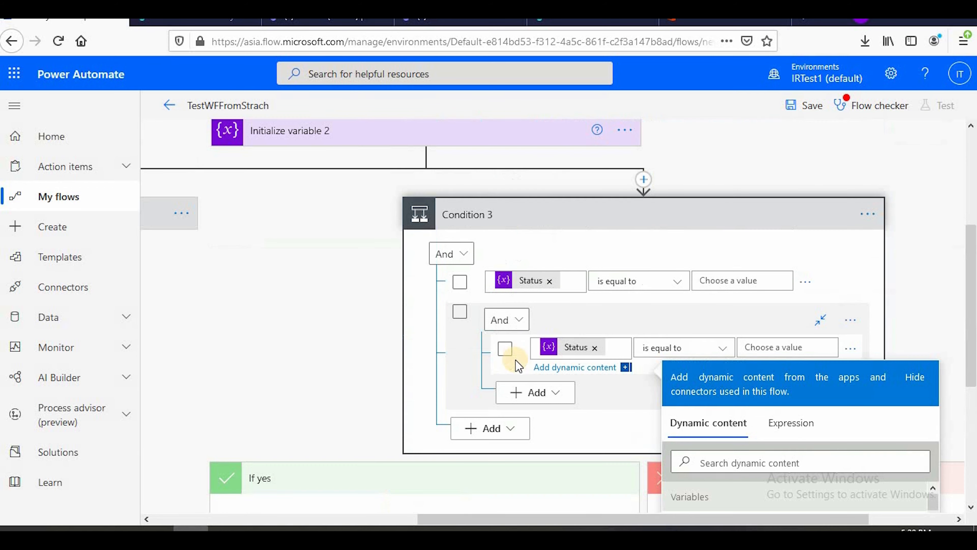
# Consult the approval flowchart and set the comparison value of Condition 3's first Status row to Pending
pyautogui.click(748, 278)
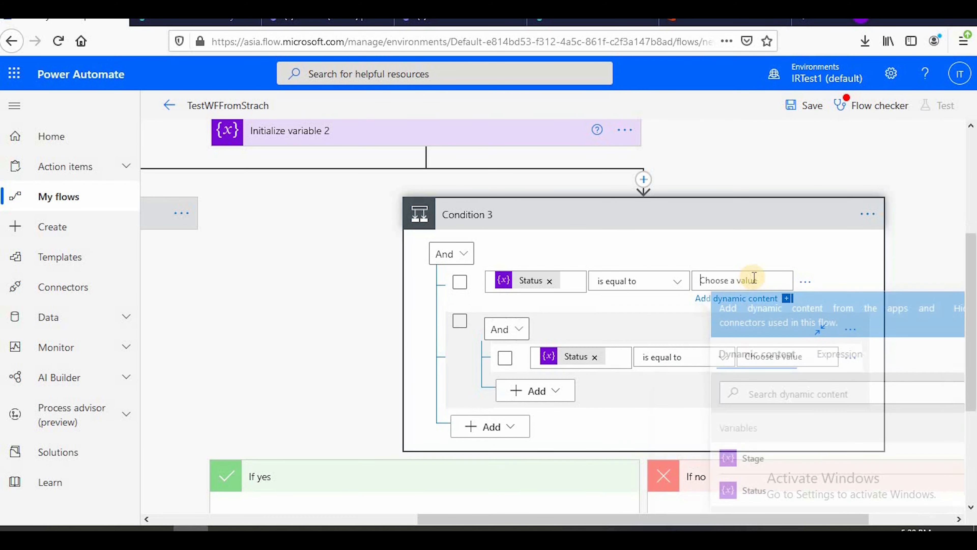
pyautogui.hotkey('alt', 'Tab')
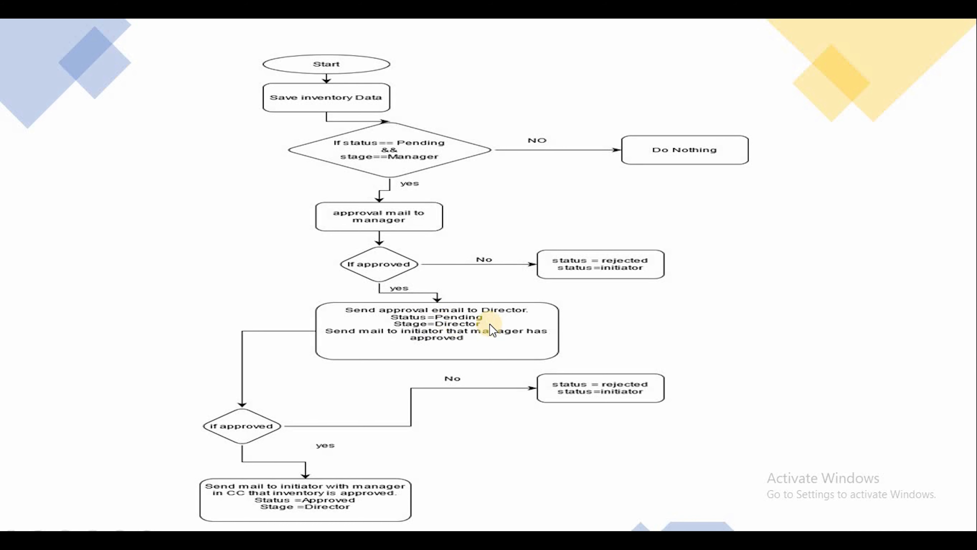
pyautogui.hotkey('alt', 'Tab')
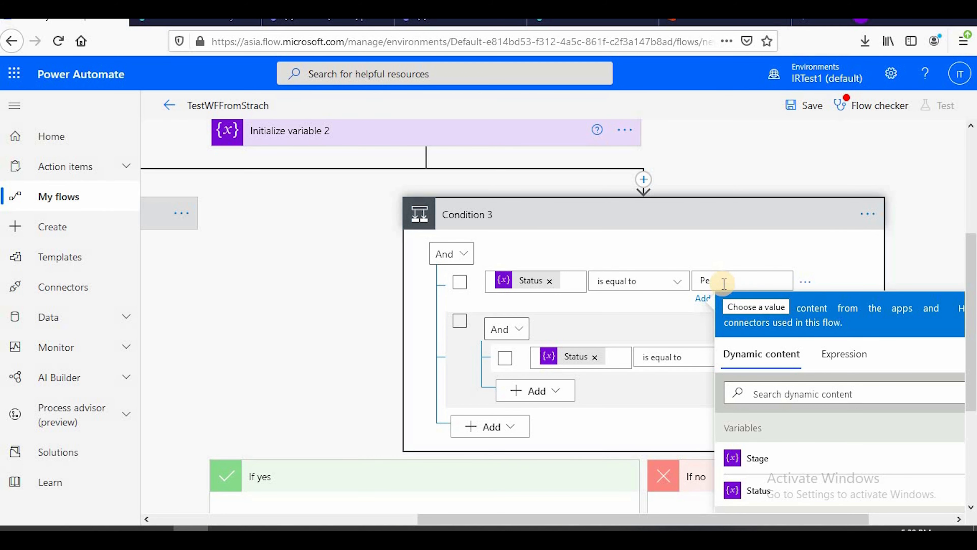
pyautogui.write('ing')
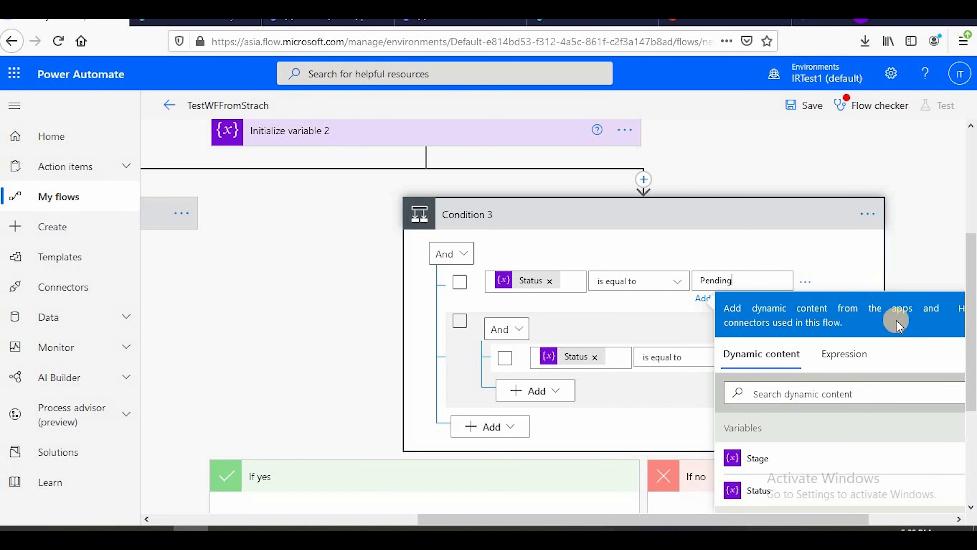
# Set the comparison value of the nested group's row in Condition 3 to Director and collapse the condition
pyautogui.scroll(-2, 672, 238)
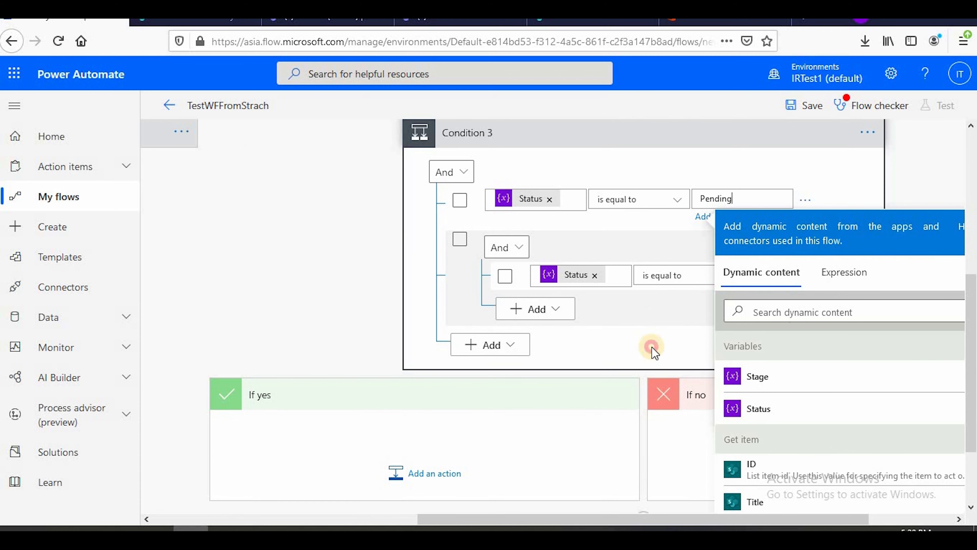
pyautogui.click(697, 304)
pyautogui.click(763, 264)
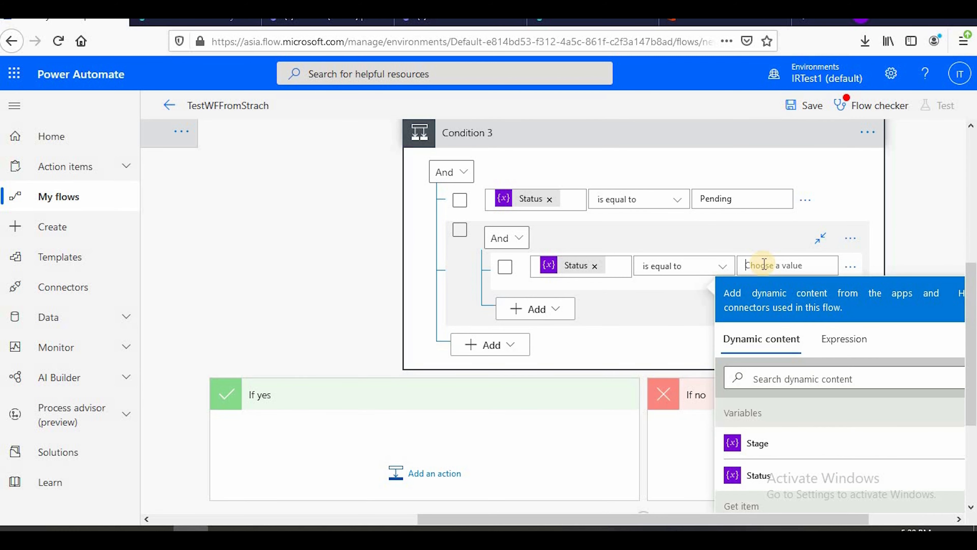
pyautogui.write('Director')
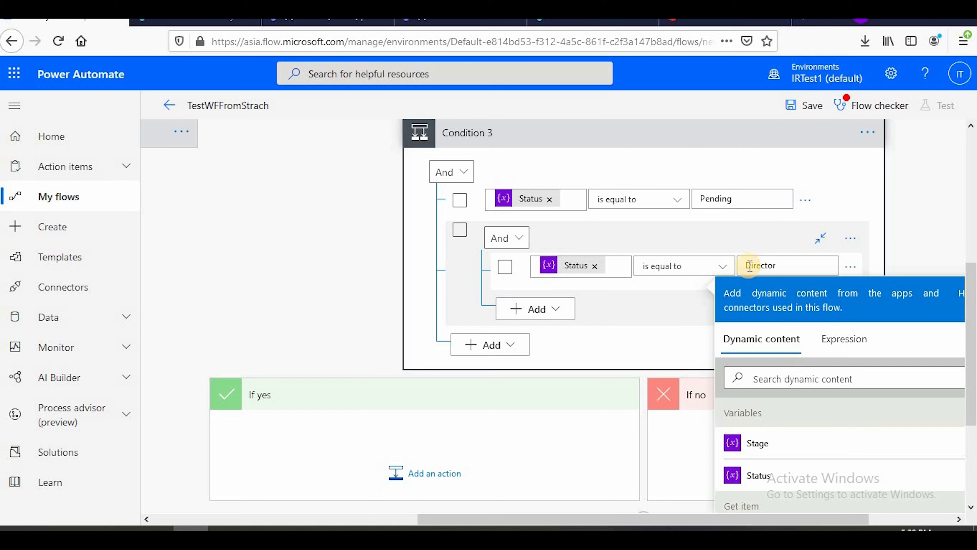
pyautogui.click(641, 146)
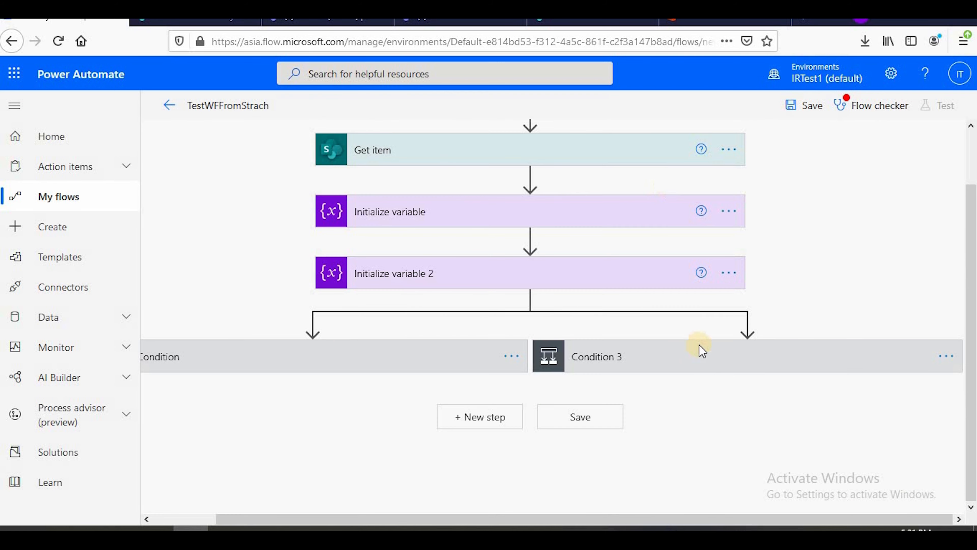
# Reopen Condition 3, replace the Status variable in the nested Director row with the Stage variable, and collapse the condition
pyautogui.click(706, 356)
pyautogui.scroll(-2, 665, 445)
pyautogui.moveTo(622, 519); pyautogui.dragTo(827, 520)
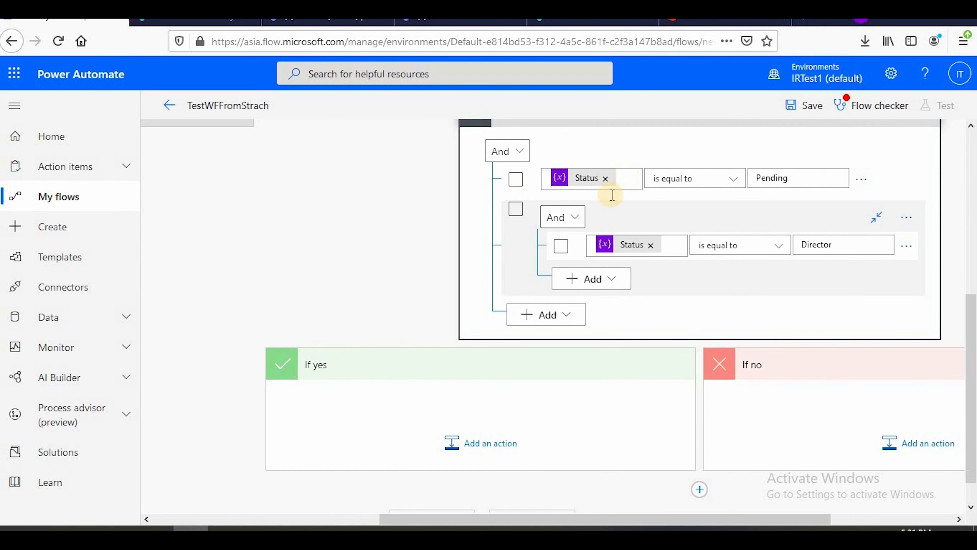
pyautogui.click(516, 211)
pyautogui.scroll(2, 665, 194)
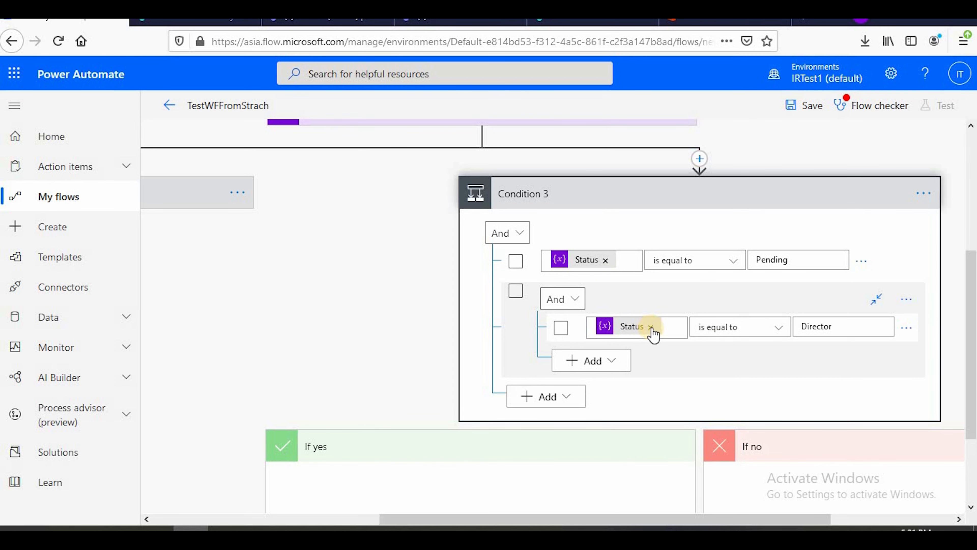
pyautogui.click(651, 328)
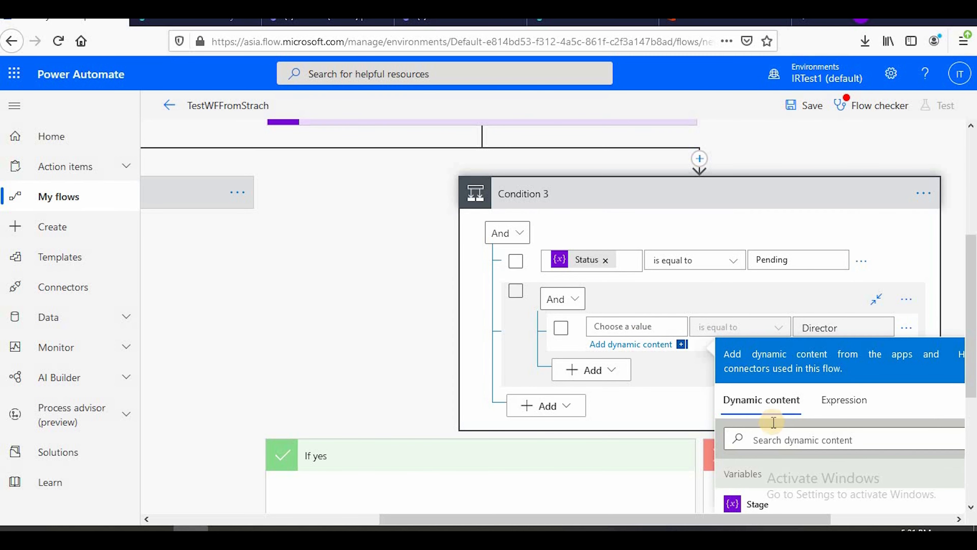
pyautogui.scroll(-2, 767, 424)
pyautogui.click(767, 424)
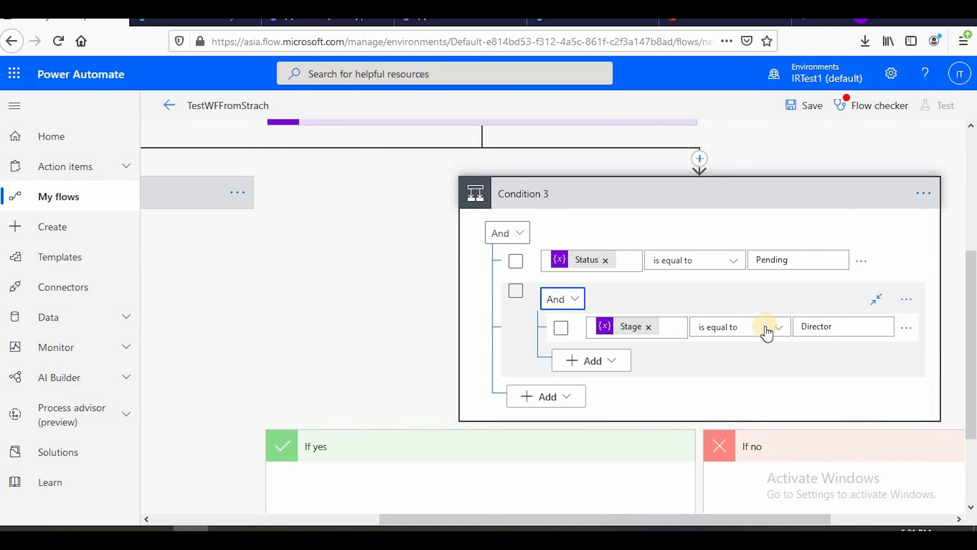
pyautogui.click(679, 196)
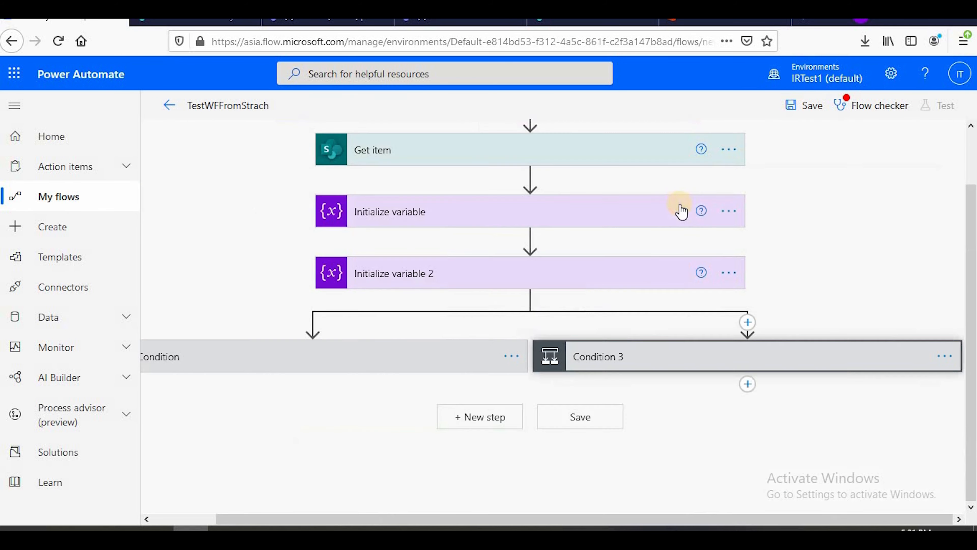
# Add a Start and wait for an approval action to Condition 3's If yes branch, searching for "approva"
pyautogui.click(755, 352)
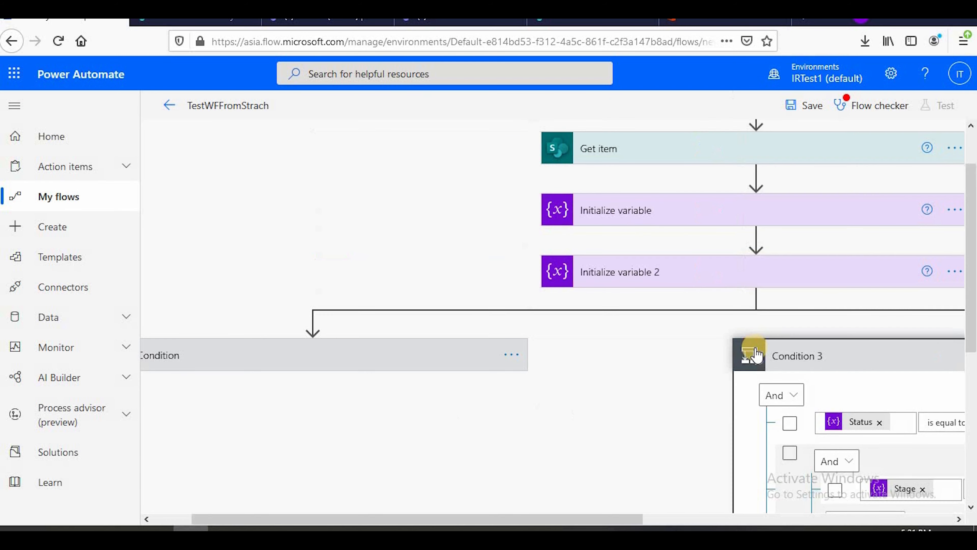
pyautogui.scroll(-3, 752, 352)
pyautogui.moveTo(560, 518); pyautogui.dragTo(717, 518)
pyautogui.scroll(-1, 577, 385)
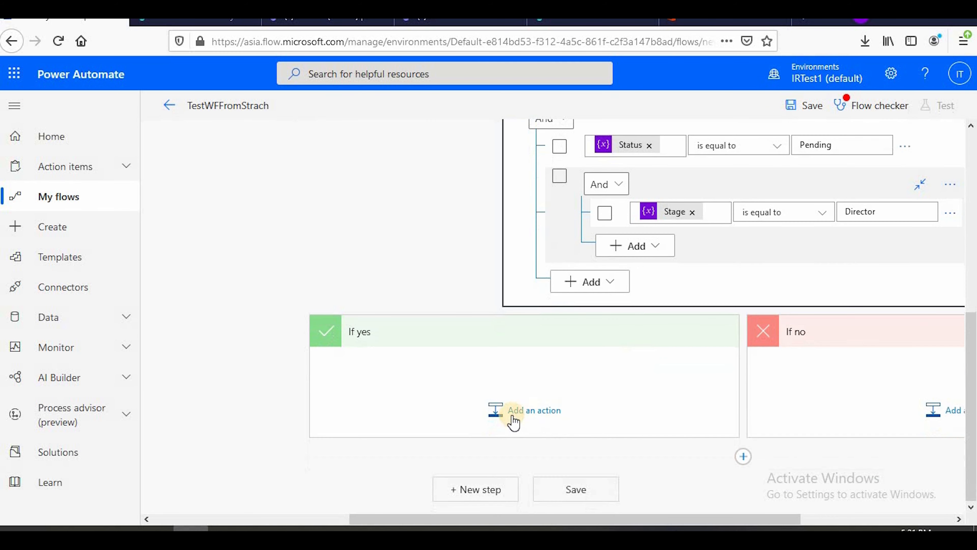
pyautogui.click(511, 416)
pyautogui.click(413, 178)
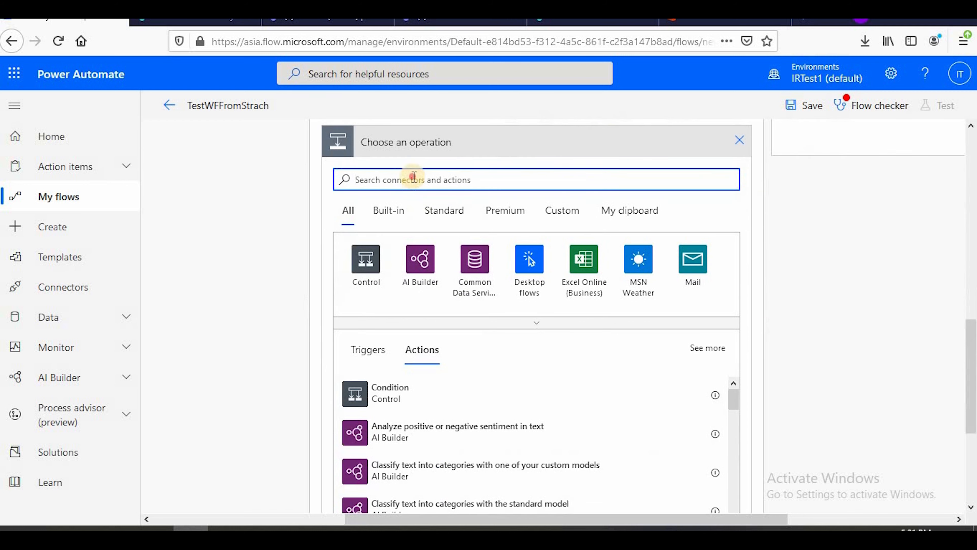
pyautogui.write('approva')
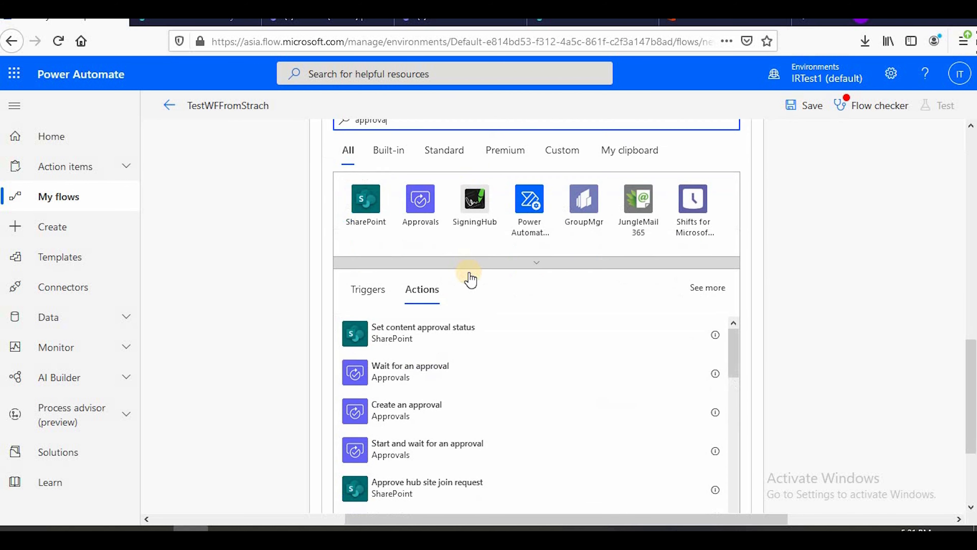
pyautogui.scroll(-3, 465, 281)
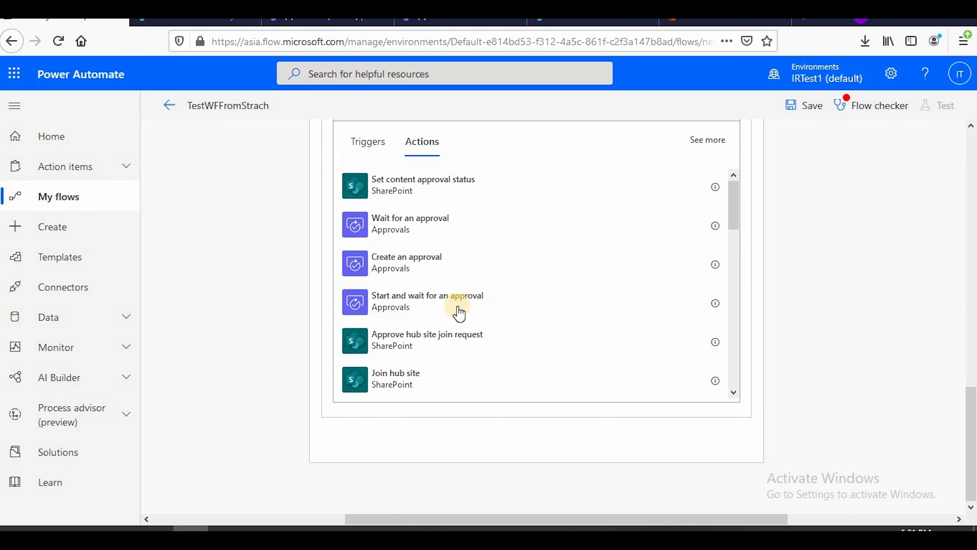
pyautogui.click(407, 302)
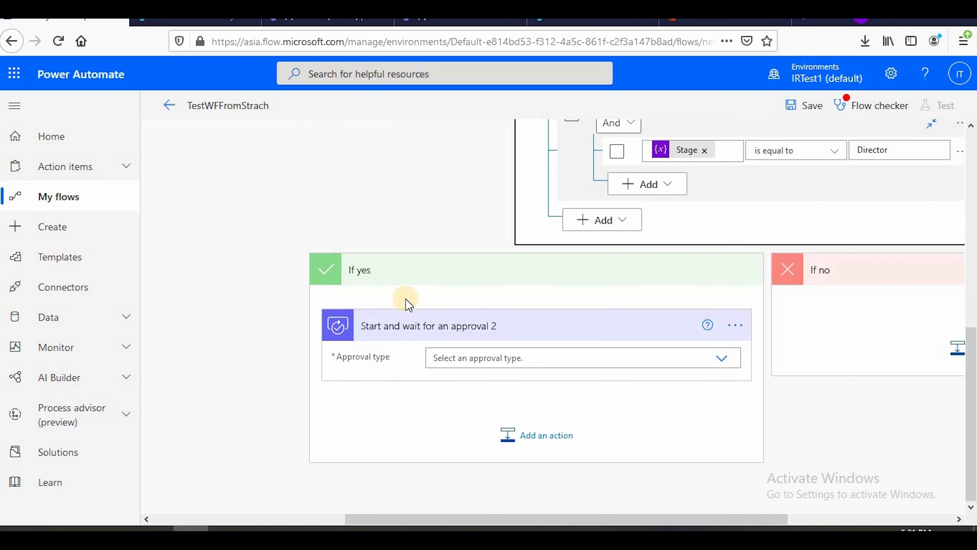
# Set the new approval's type to Approve/Reject - First to respond and its title to "Manger to director for approval"
pyautogui.click(471, 360)
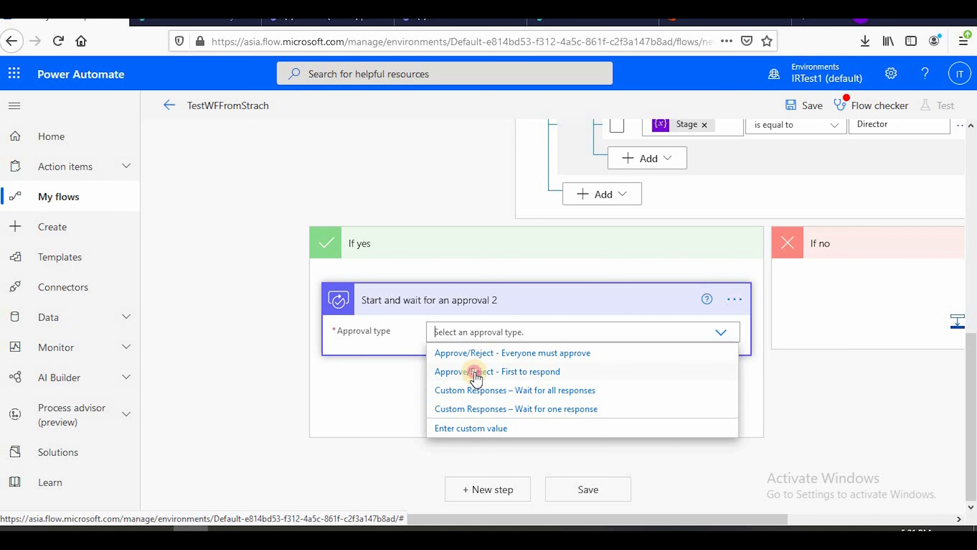
pyautogui.click(476, 372)
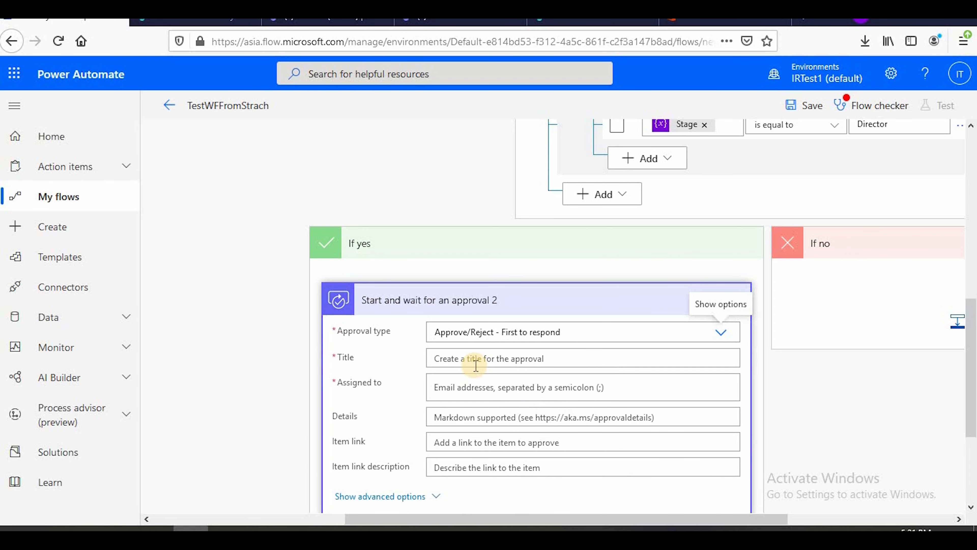
pyautogui.scroll(-3, 467, 288)
pyautogui.click(459, 196)
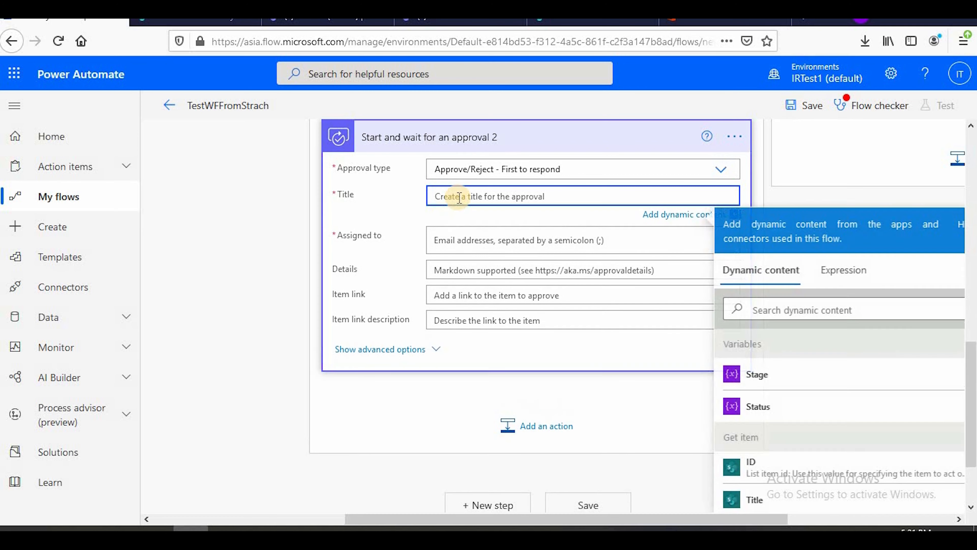
pyautogui.scroll(2, 466, 219)
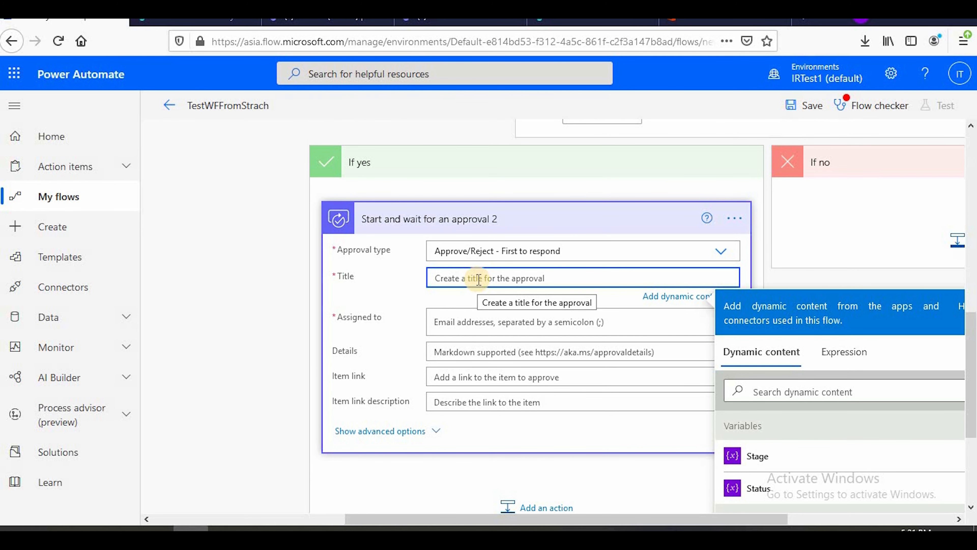
pyautogui.write('Mange')
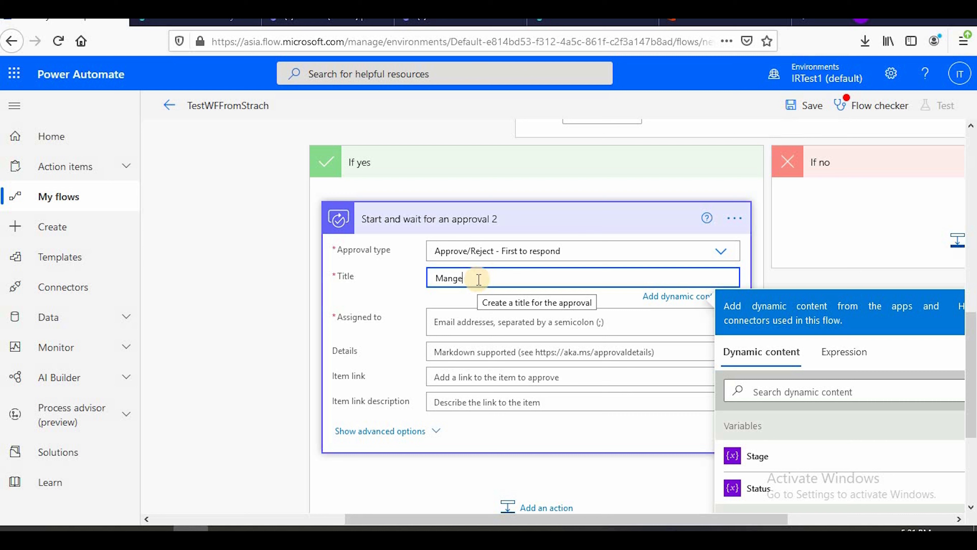
pyautogui.write('r tpd')
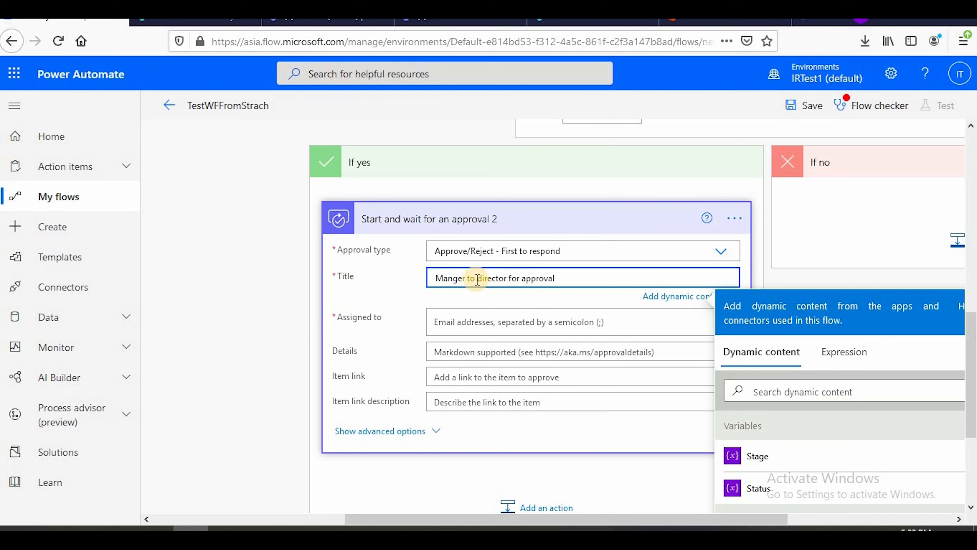
# Assign the approval to the Director Email dynamic value from Get item, searching the dynamic content for "direct"
pyautogui.click(464, 321)
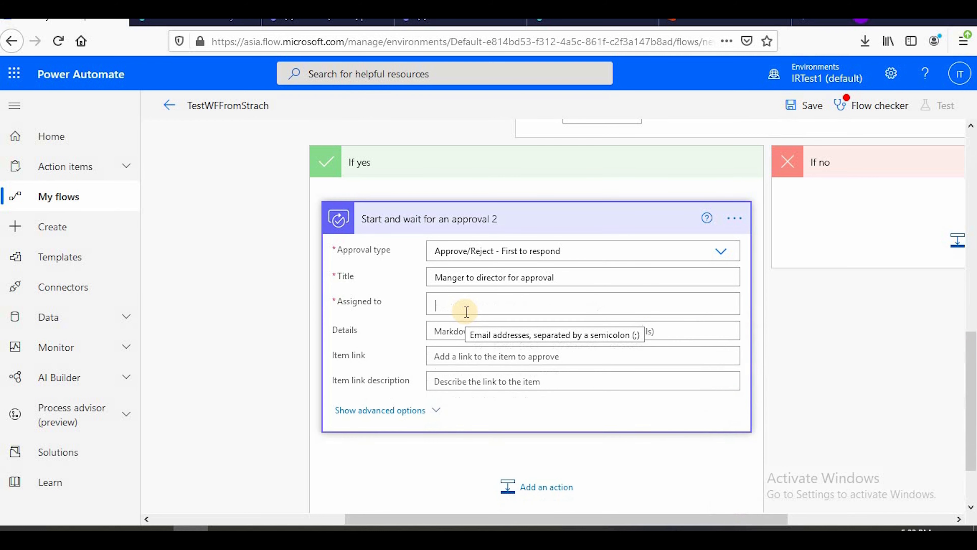
pyautogui.click(466, 311)
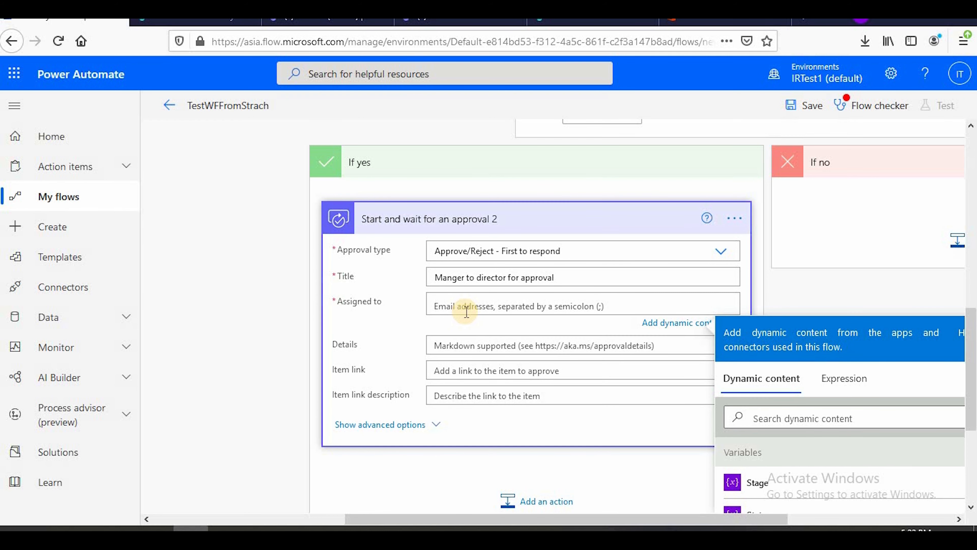
pyautogui.scroll(-10, 802, 436)
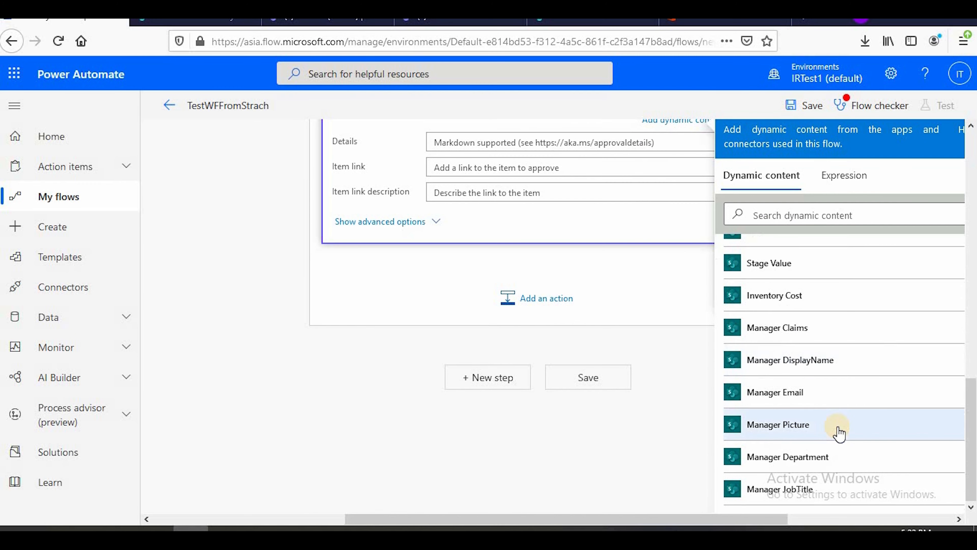
pyautogui.scroll(-2, 839, 433)
pyautogui.scroll(10, 832, 423)
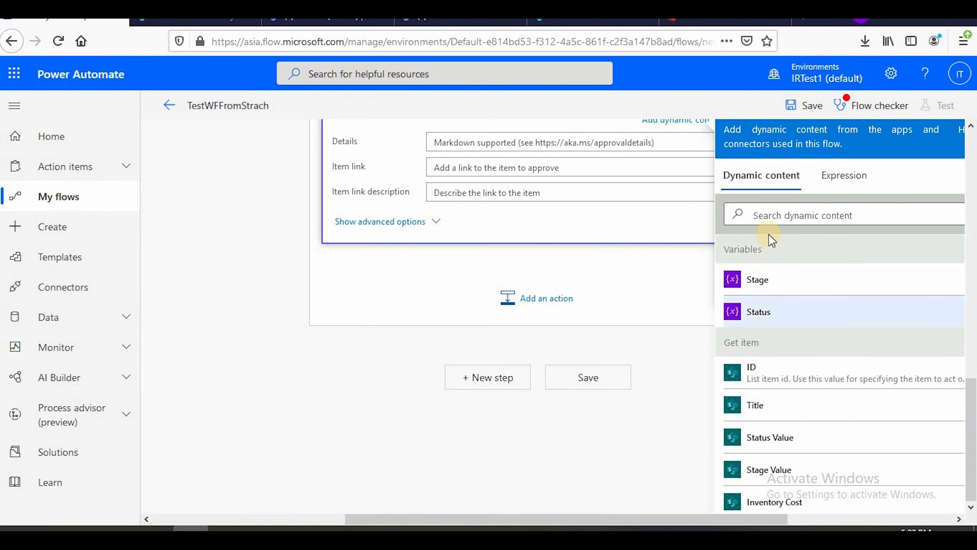
pyautogui.click(764, 216)
pyautogui.write('direct')
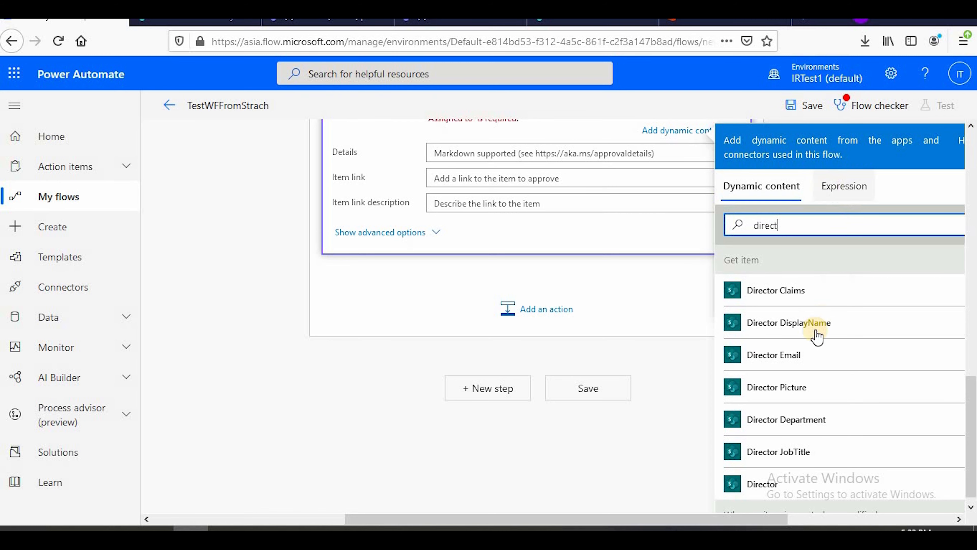
pyautogui.click(812, 354)
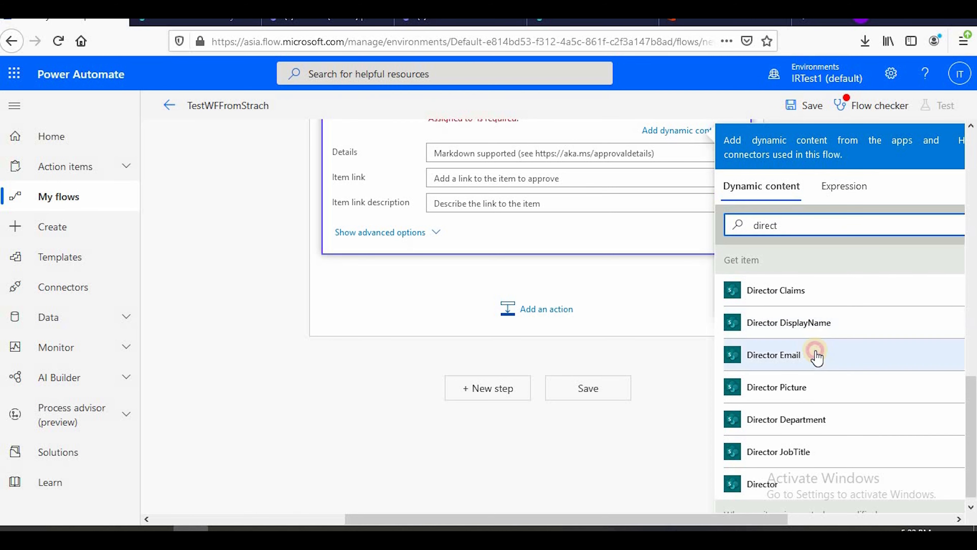
pyautogui.scroll(5, 371, 296)
pyautogui.scroll(-4, 358, 300)
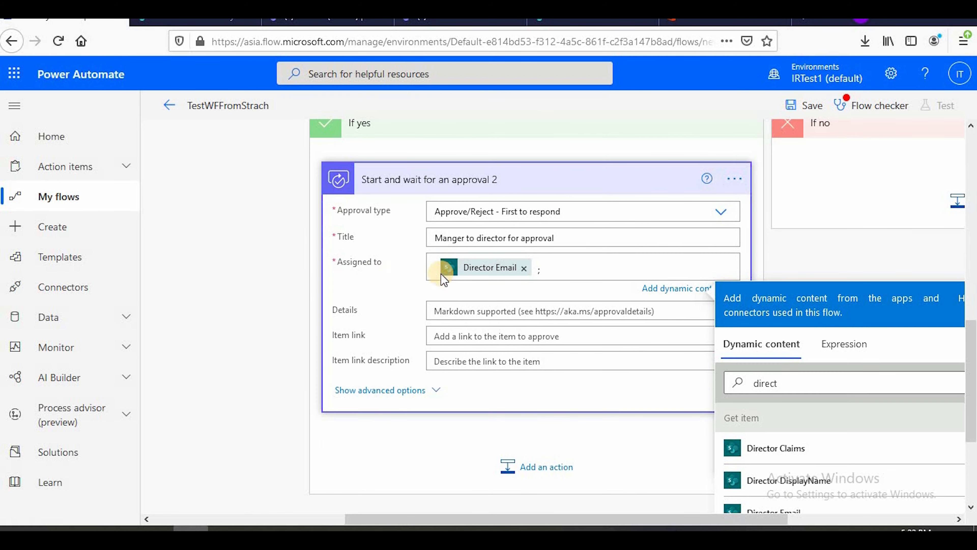
# Start the approval's Details text with the bold markup "**"
pyautogui.scroll(-4, 442, 269)
pyautogui.scroll(5, 473, 277)
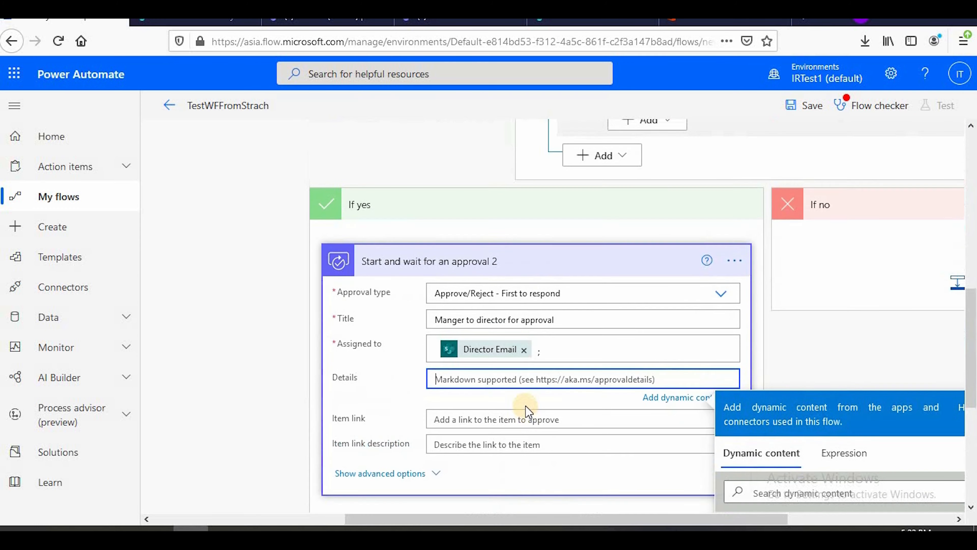
pyautogui.write('**')
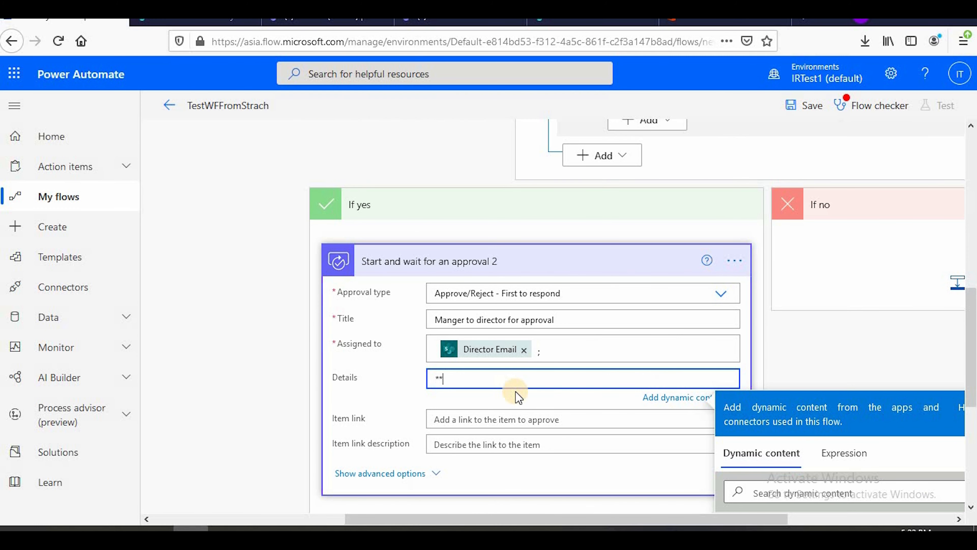
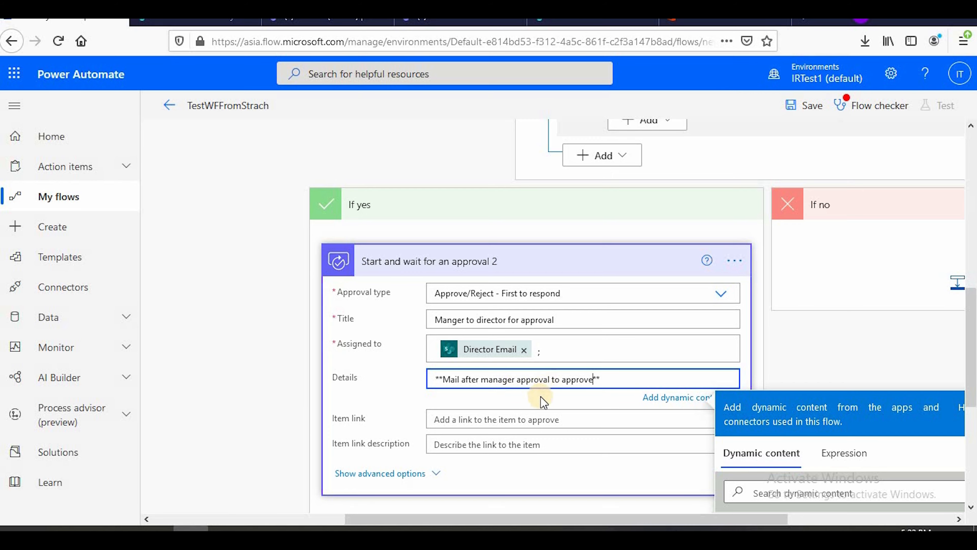
# Collapse the completed Start and wait for an approval 2 action in the If yes branch
pyautogui.scroll(-4, 539, 400)
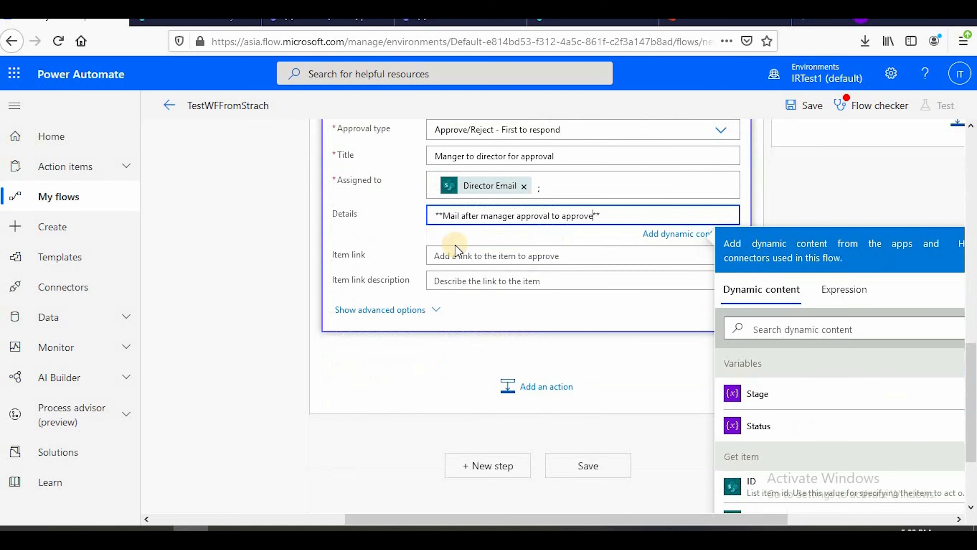
pyautogui.click(446, 310)
pyautogui.scroll(-5, 495, 403)
pyautogui.scroll(12, 493, 423)
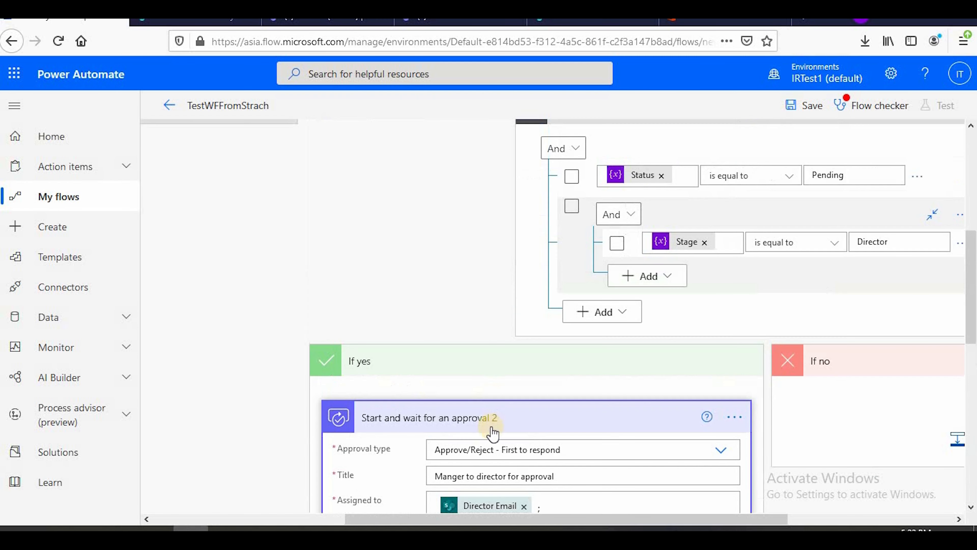
pyautogui.click(486, 418)
# Add a Condition control after the Start and wait for an approval 2 action, searching the operations for "condi"
pyautogui.scroll(-2, 517, 389)
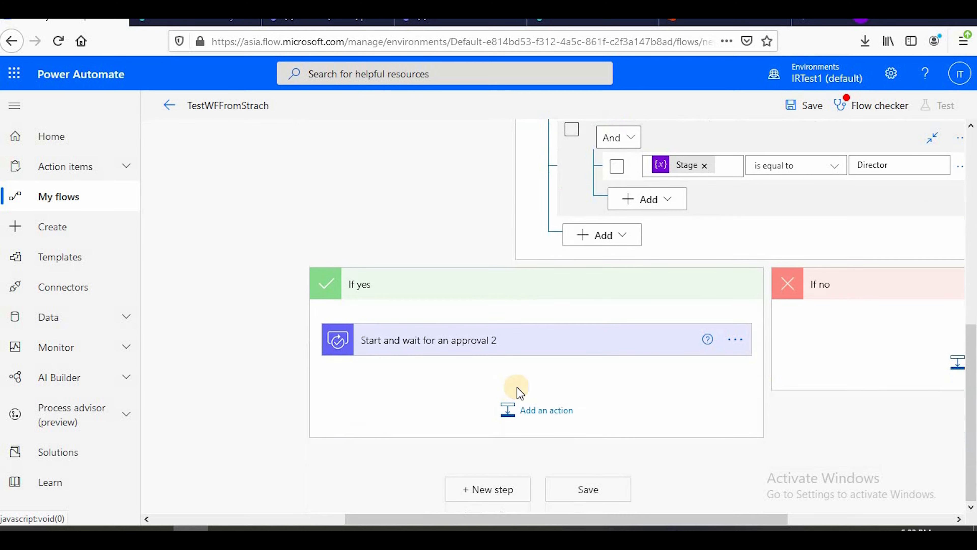
pyautogui.click(519, 417)
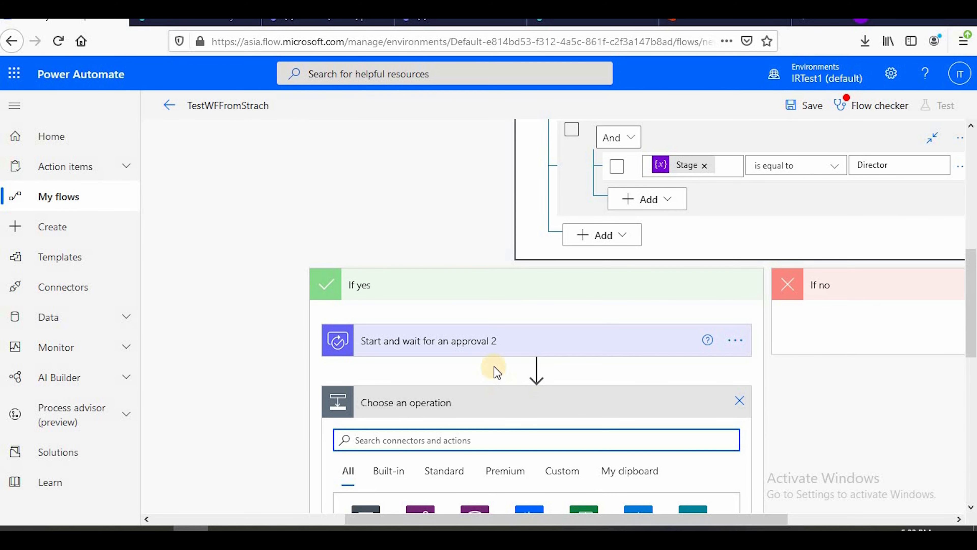
pyautogui.scroll(-3, 494, 366)
pyautogui.scroll(-3, 492, 368)
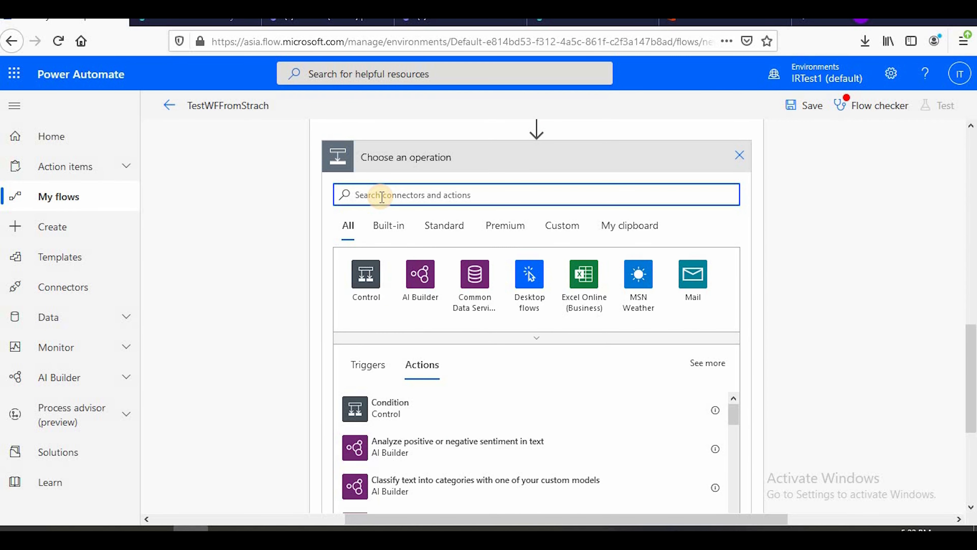
pyautogui.write('condi')
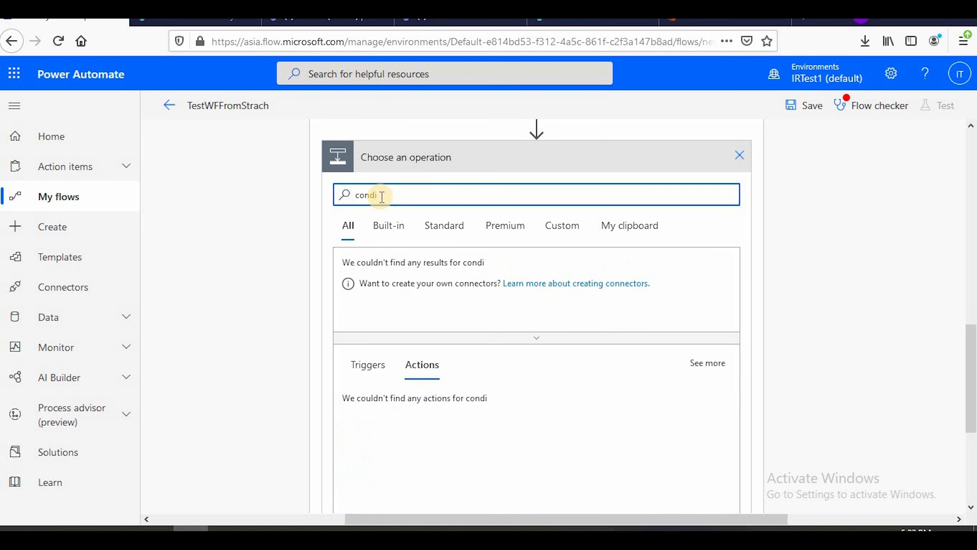
pyautogui.scroll(-2, 442, 360)
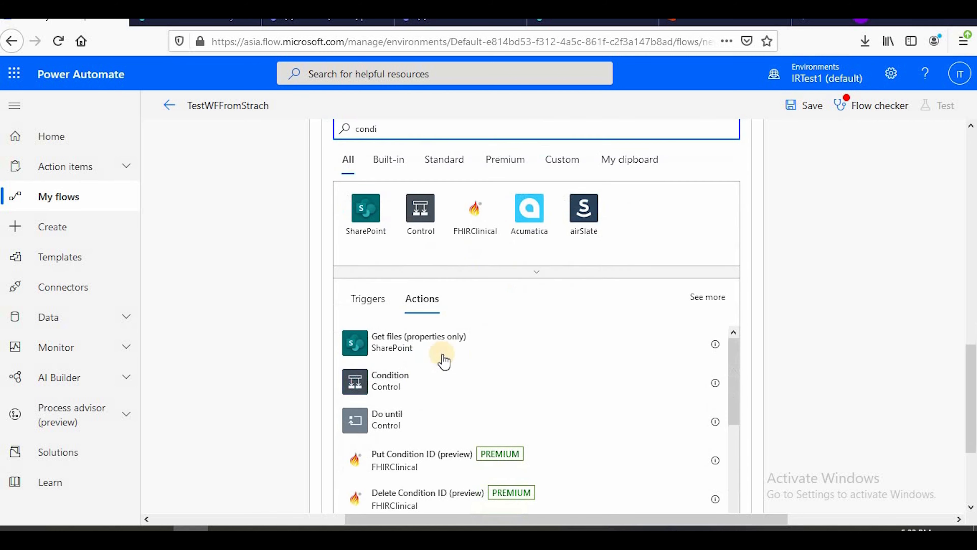
pyautogui.click(425, 374)
pyautogui.scroll(2, 500, 319)
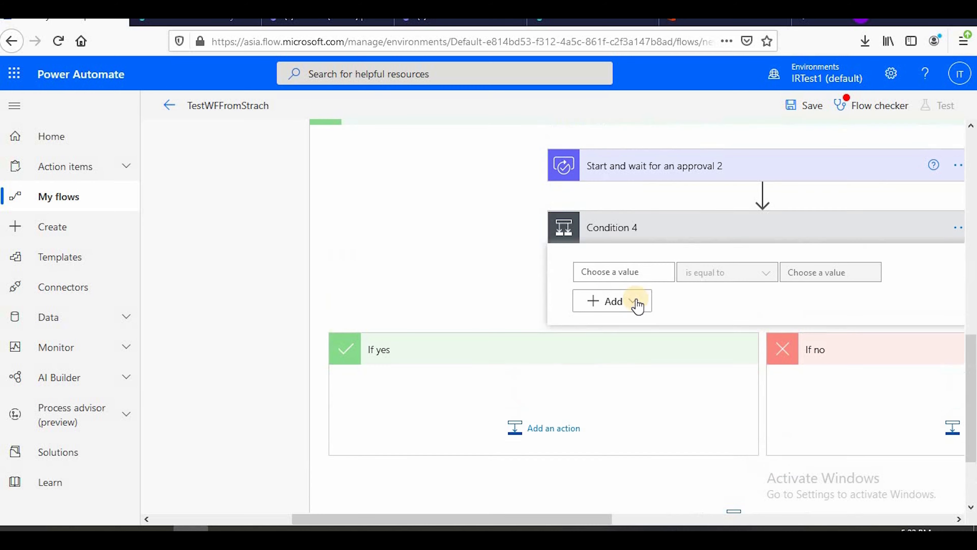
# Set Condition 4 to check that the second approval's Outcome is equal to "Approve"
pyautogui.click(620, 271)
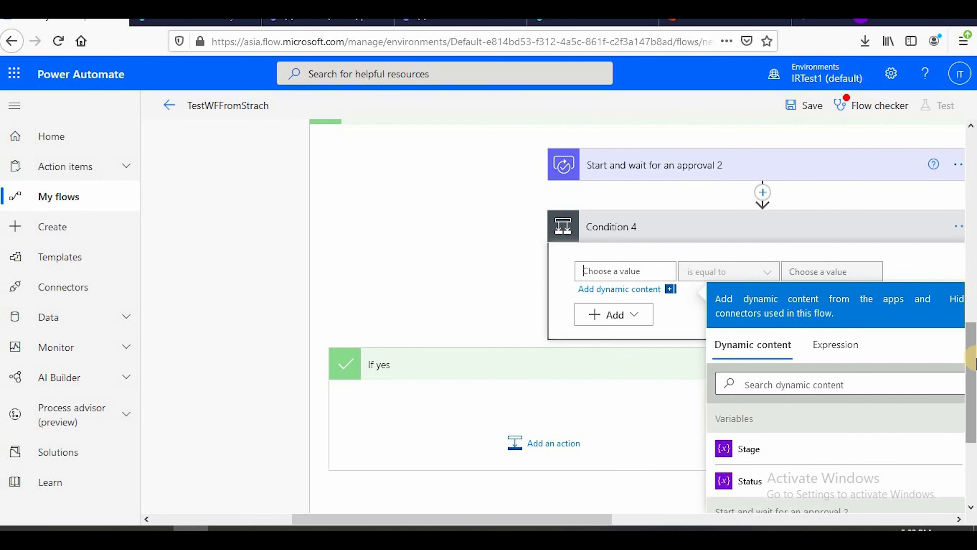
pyautogui.moveTo(971, 385); pyautogui.dragTo(816, 428)
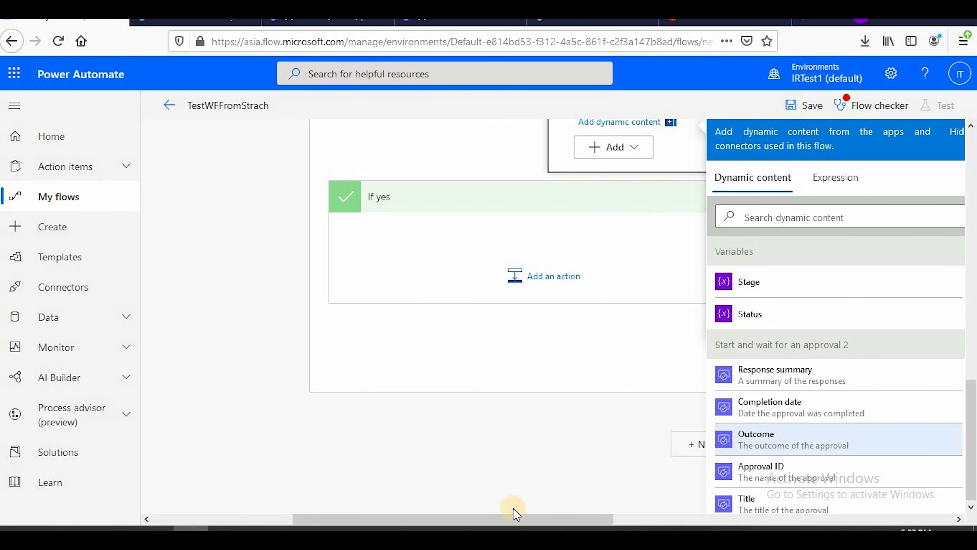
pyautogui.scroll(5, 519, 481)
pyautogui.moveTo(560, 519); pyautogui.dragTo(648, 375)
pyautogui.click(644, 351)
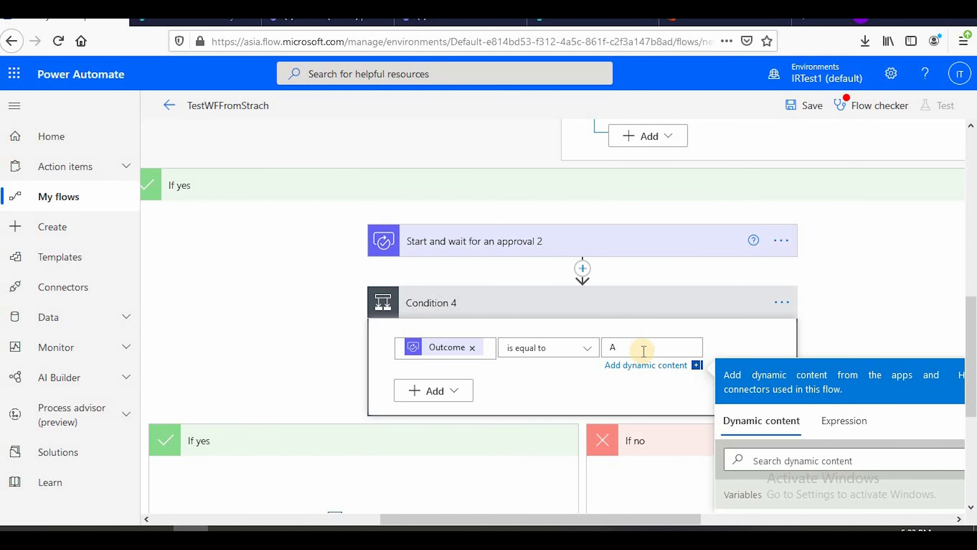
pyautogui.write('Approve')
pyautogui.scroll(-5, 317, 397)
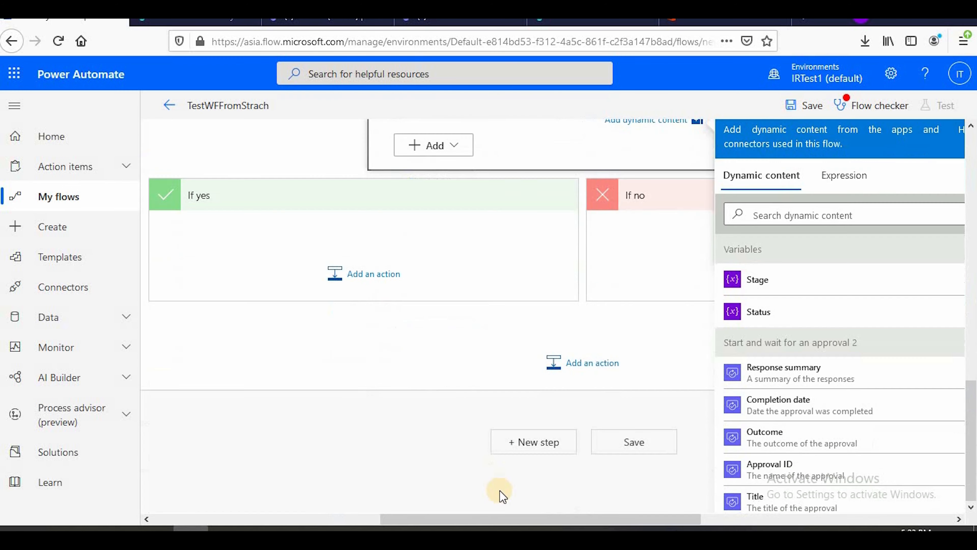
pyautogui.moveTo(522, 518); pyautogui.dragTo(477, 513)
pyautogui.scroll(2, 444, 419)
pyautogui.click(430, 358)
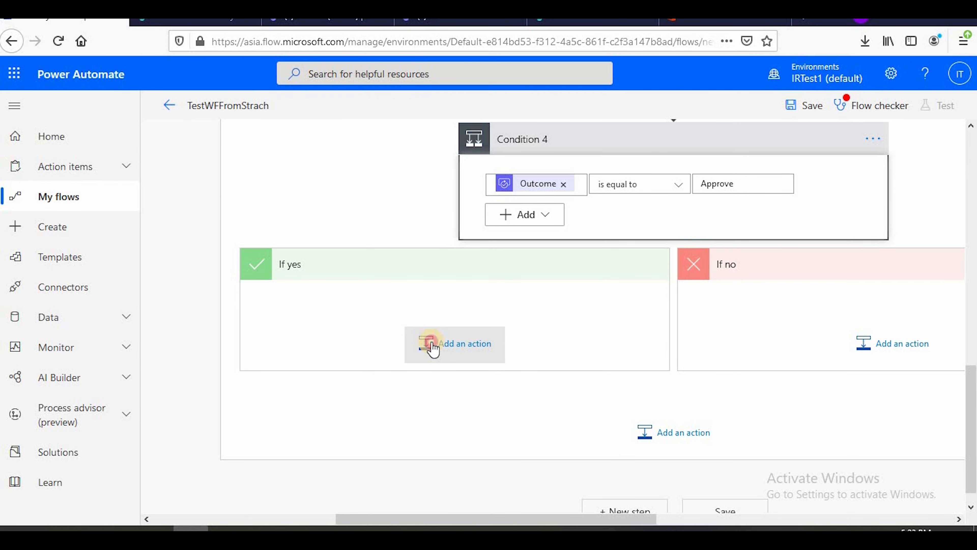
# Add a Send an email notification (V3) action to Condition 4's If yes branch, searching the operations for "mail"
pyautogui.click(432, 344)
pyautogui.click(386, 358)
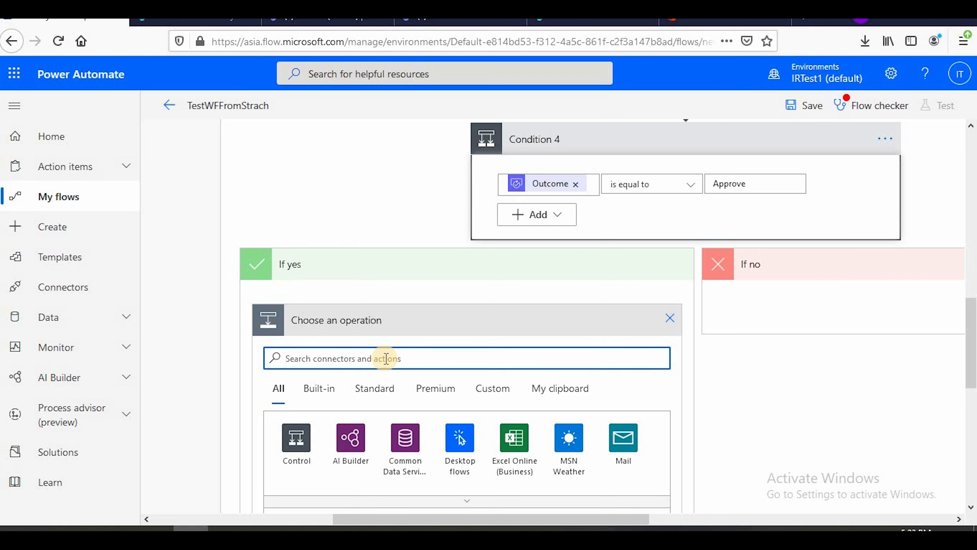
pyautogui.write('mail')
pyautogui.scroll(-4, 377, 339)
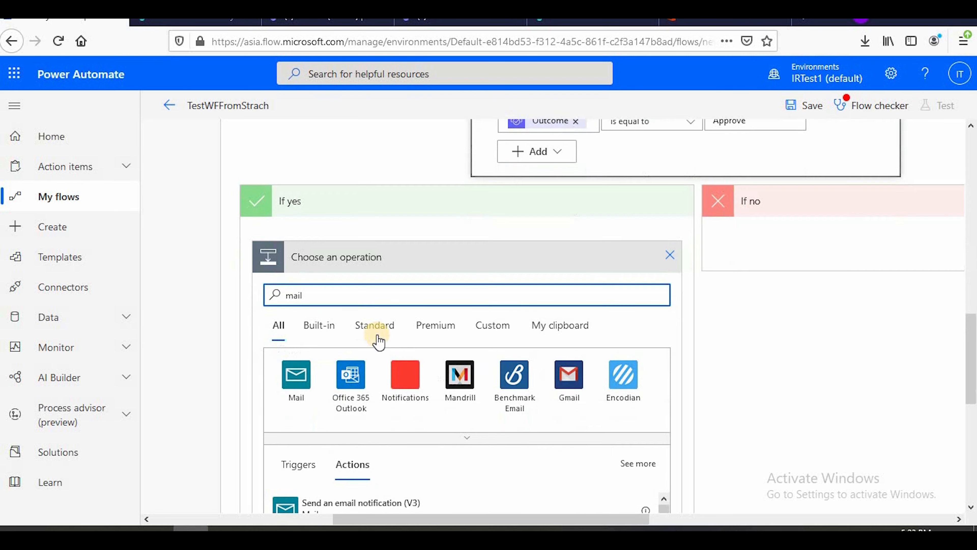
pyautogui.click(330, 427)
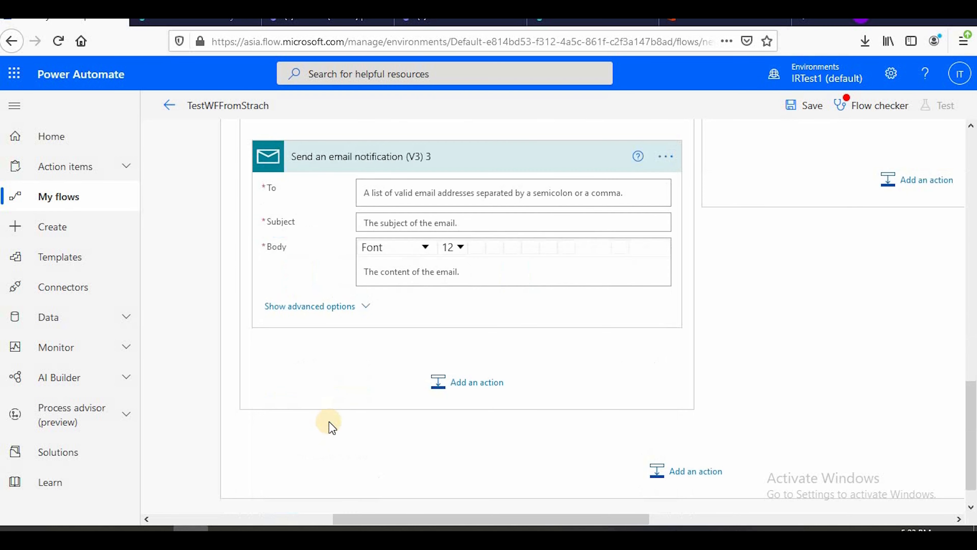
# Address the email notification to two test accounts, picking the first match for "test" and the match for "test4"
pyautogui.click(404, 195)
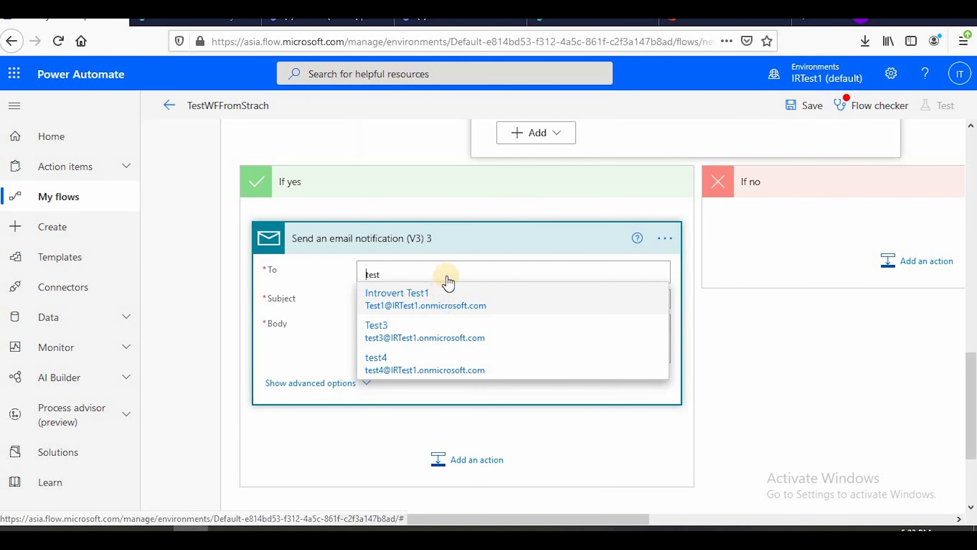
pyautogui.click(449, 287)
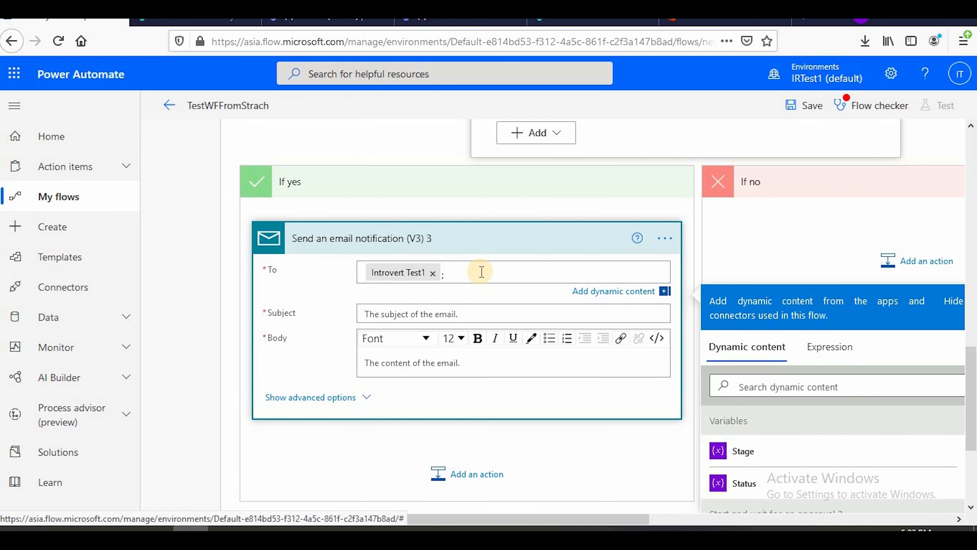
pyautogui.write(';test4')
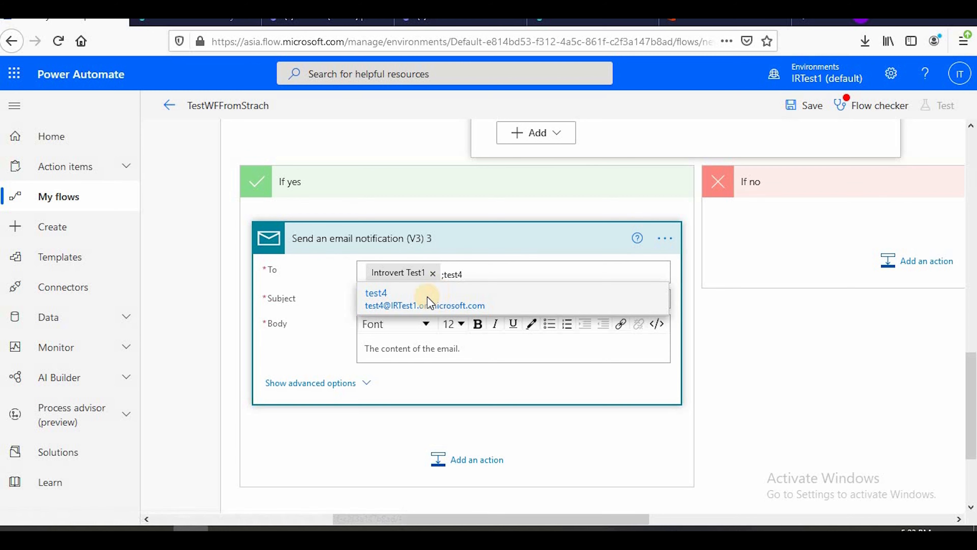
pyautogui.click(425, 300)
# Set the email subject to "Director approved" followed by the Title dynamic value from Get item
pyautogui.click(405, 310)
pyautogui.write('Director approved')
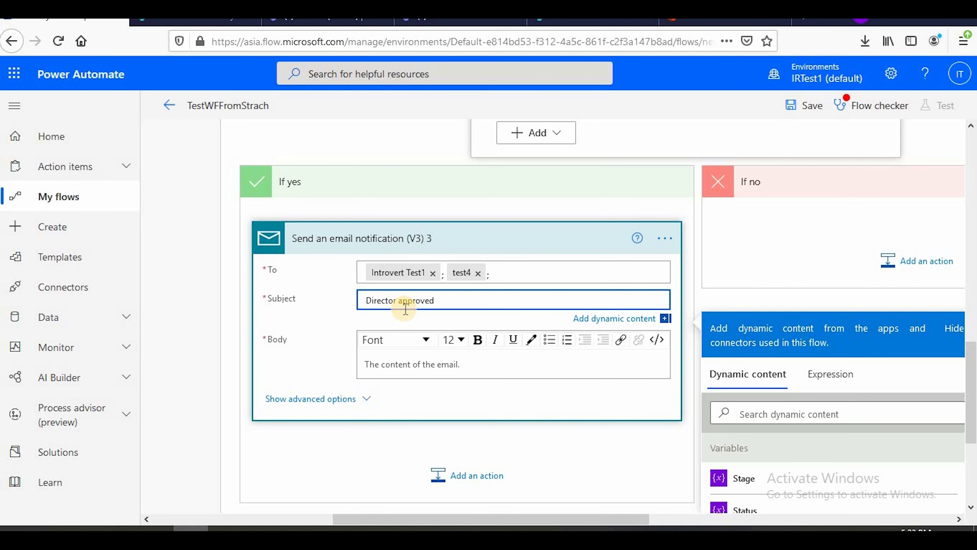
pyautogui.scroll(-5, 883, 458)
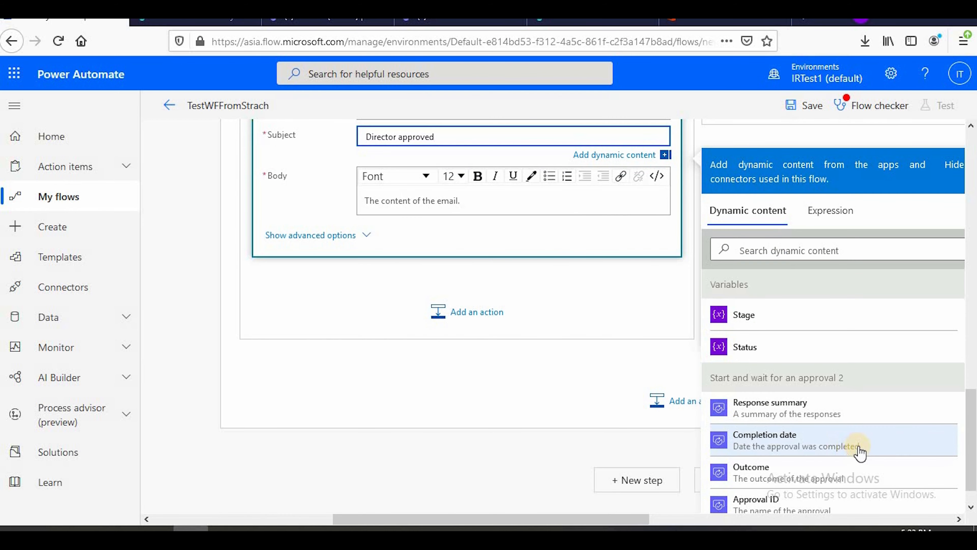
pyautogui.scroll(-10, 859, 453)
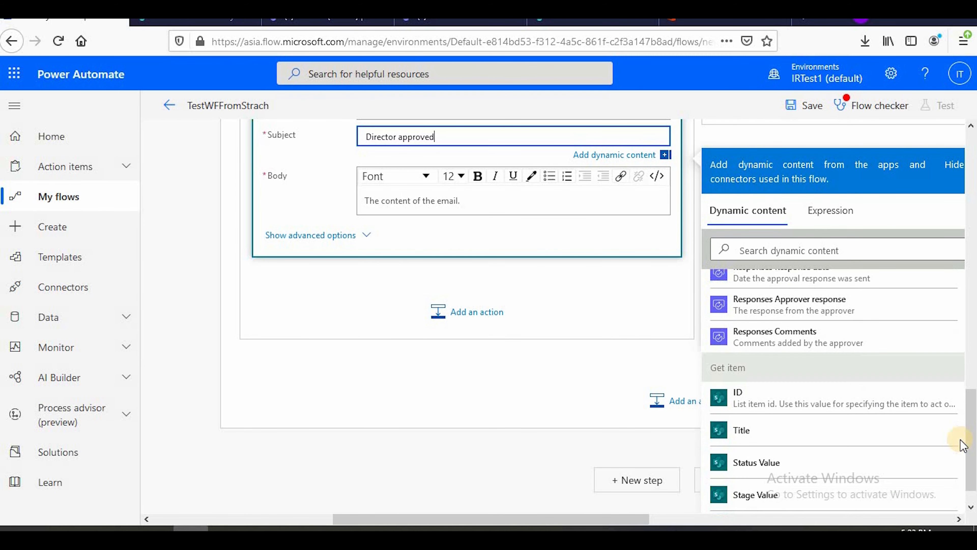
pyautogui.click(789, 430)
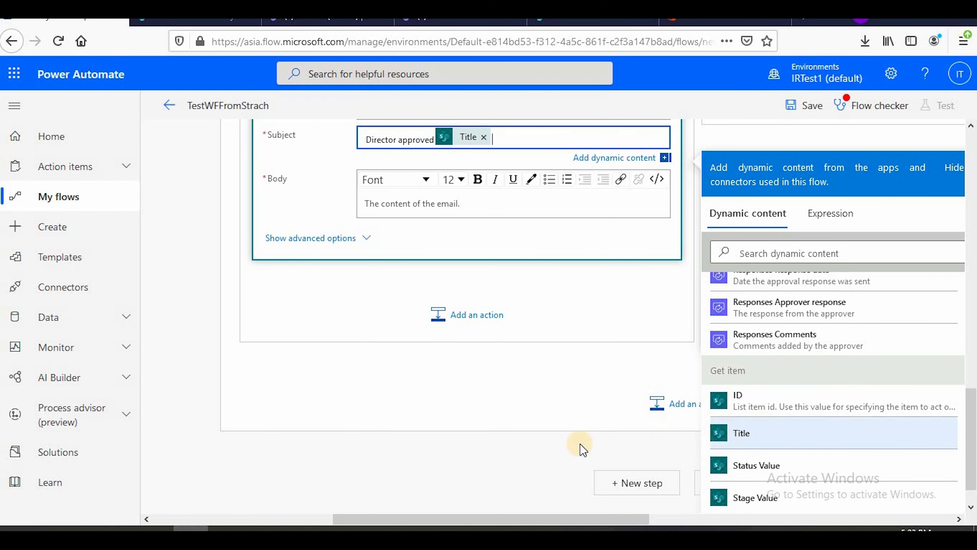
# Append the Inventory Cost dynamic value to the email subject, with the word "of" between it and Title
pyautogui.scroll(-2, 569, 437)
pyautogui.scroll(4, 568, 437)
pyautogui.scroll(-4, 569, 438)
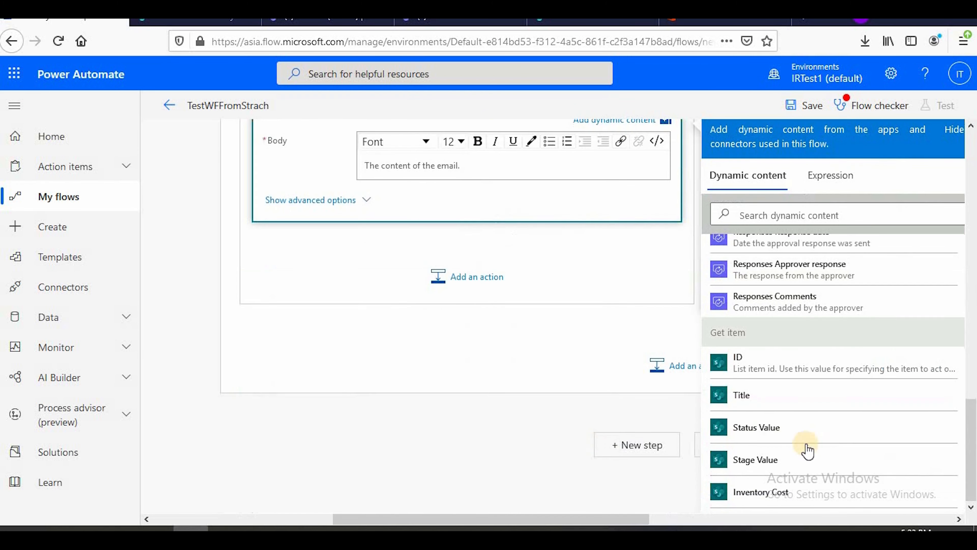
pyautogui.scroll(-3, 785, 443)
pyautogui.click(790, 363)
pyautogui.scroll(8, 461, 452)
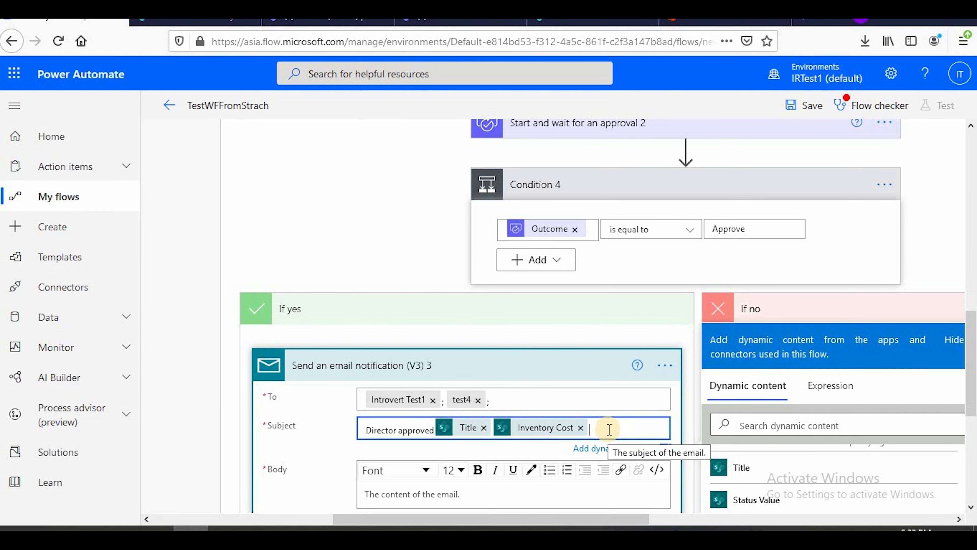
pyautogui.write('of')
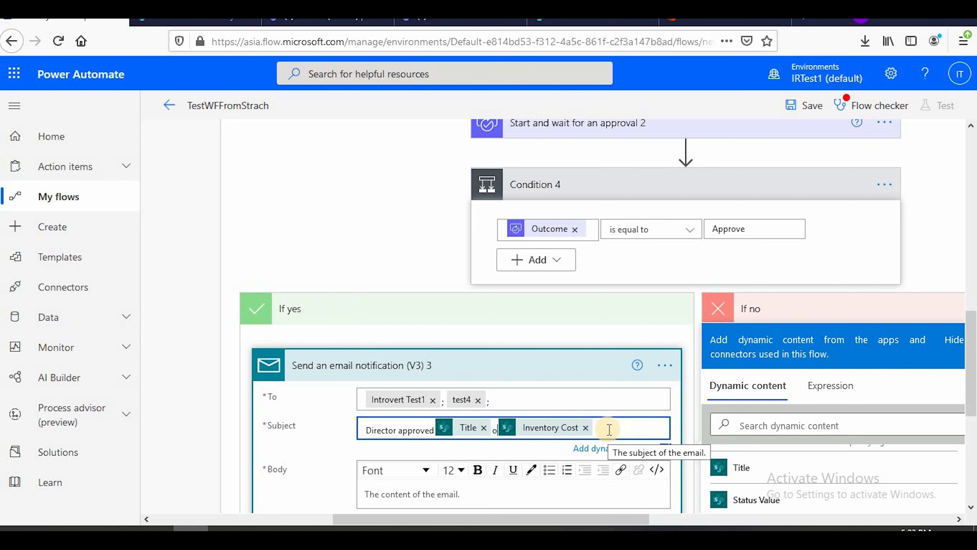
# Write "Director approved" in the email body, followed by a new line
pyautogui.scroll(-4, 440, 411)
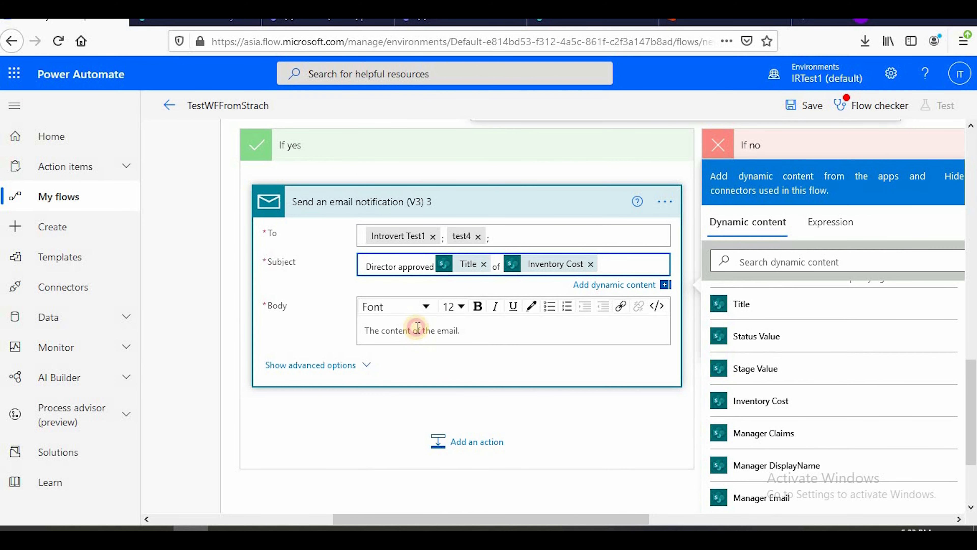
pyautogui.click(416, 322)
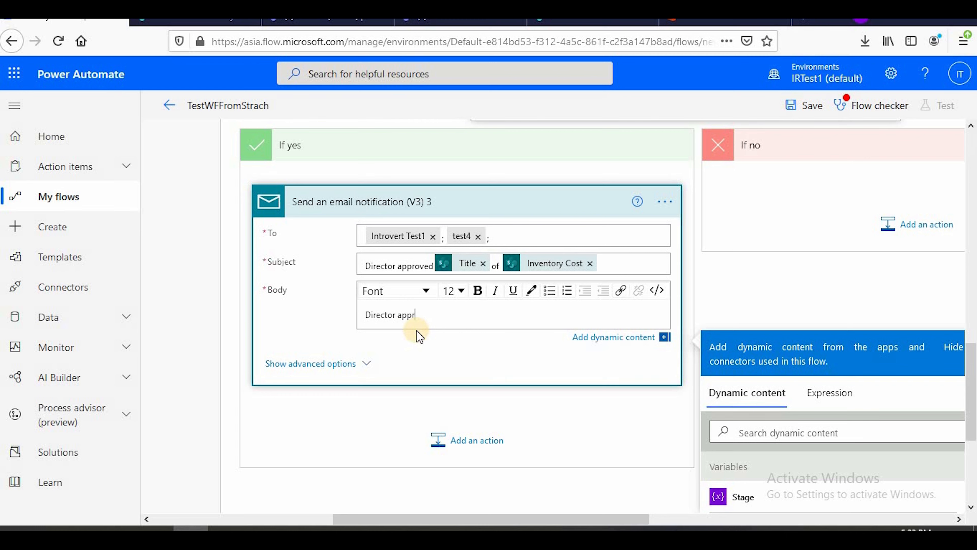
pyautogui.press('Return')
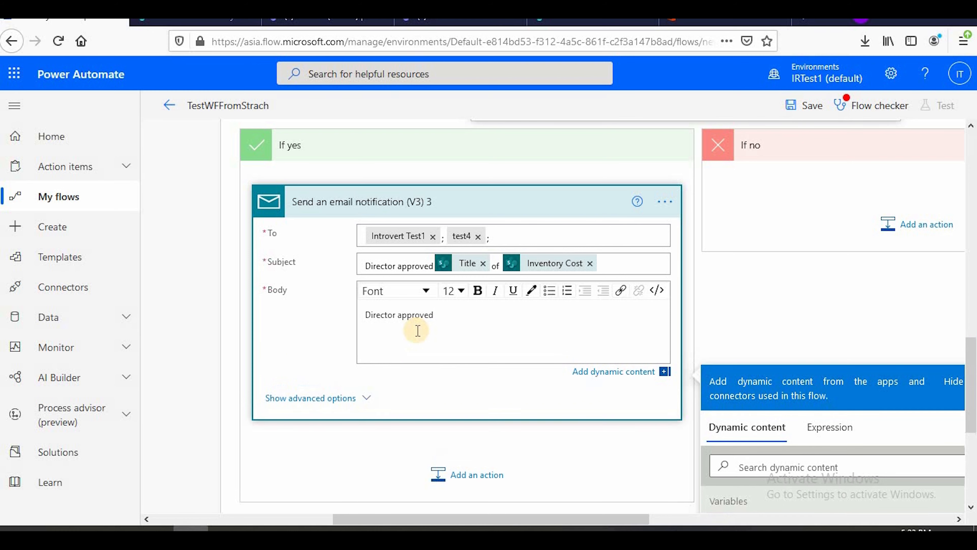
pyautogui.press('BackSpace')
pyautogui.press('BackSpace')
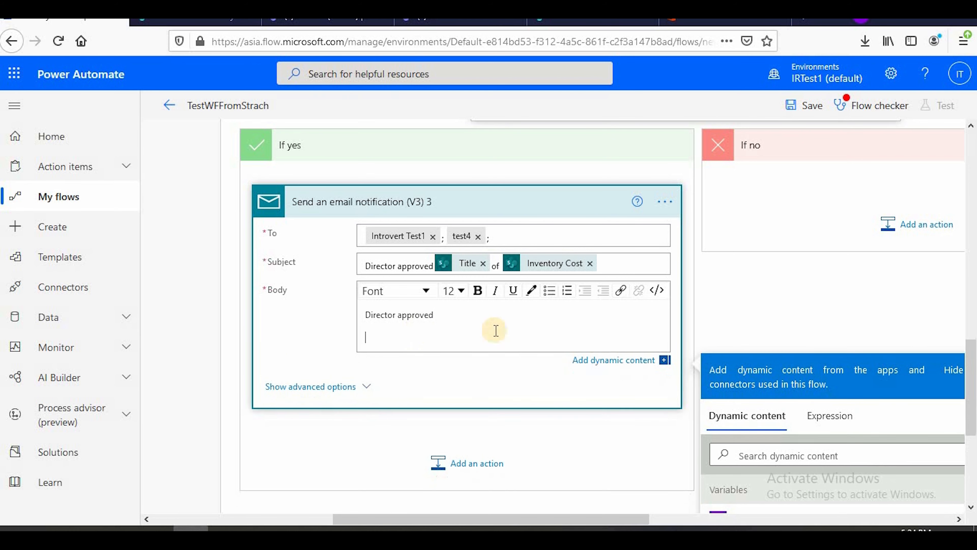
# Switch the email body to HTML code view and add a table element containing one empty tr row below the paragraph
pyautogui.click(655, 291)
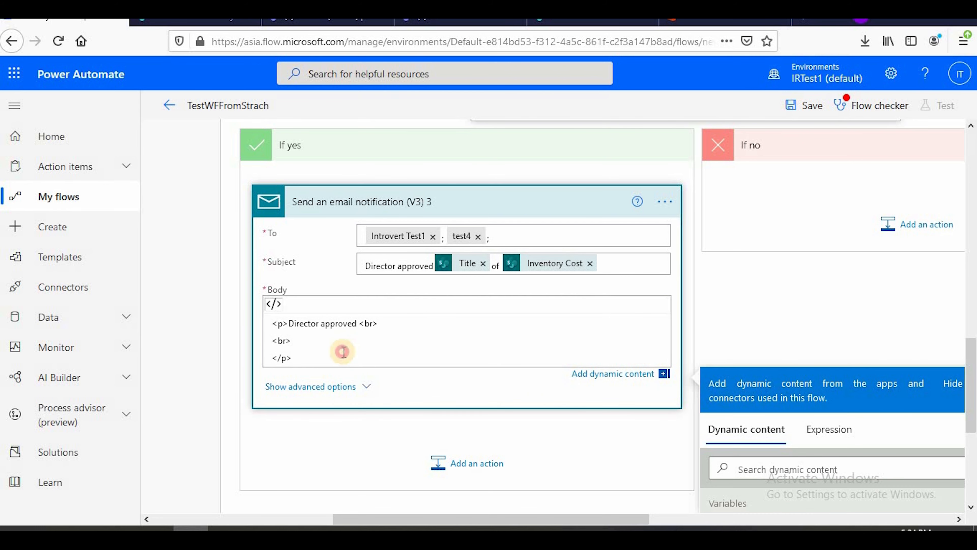
pyautogui.press('Return')
pyautogui.press('Return')
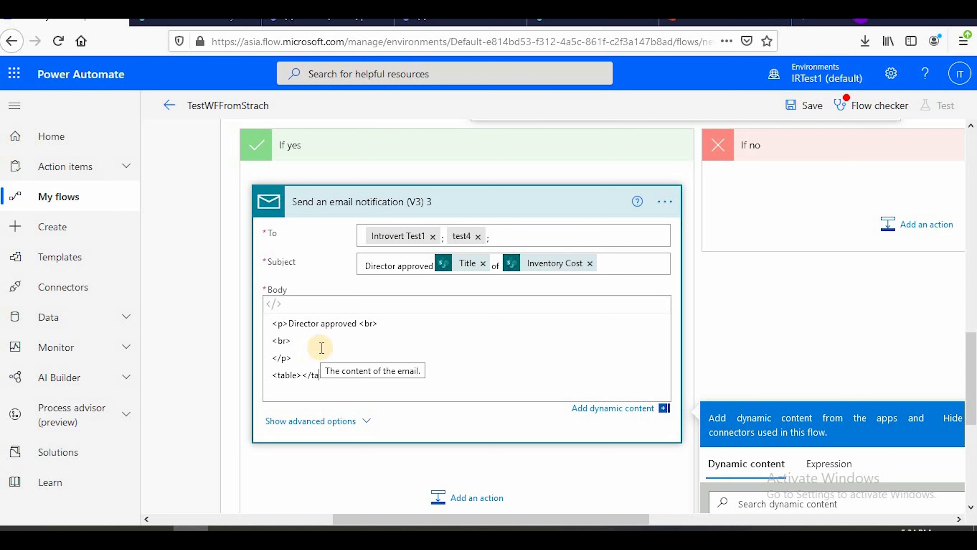
pyautogui.press('Return')
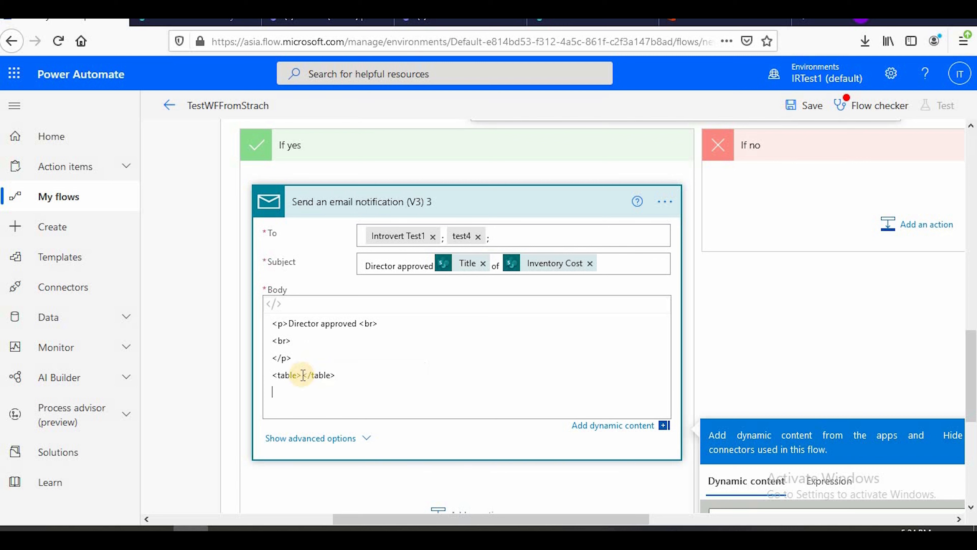
pyautogui.press('Return')
pyautogui.press('Return')
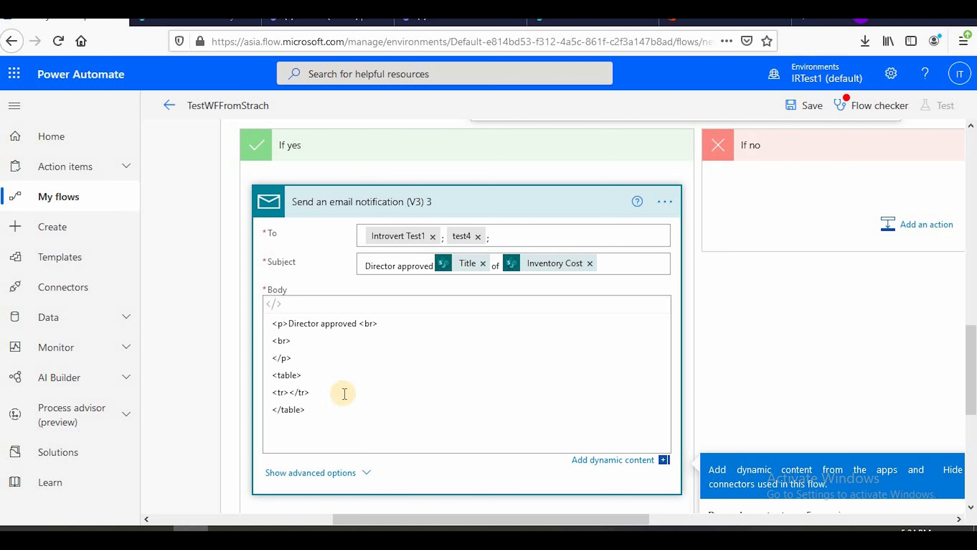
# Put two empty td cells in the table row and duplicate that row on the line below
pyautogui.click(283, 391)
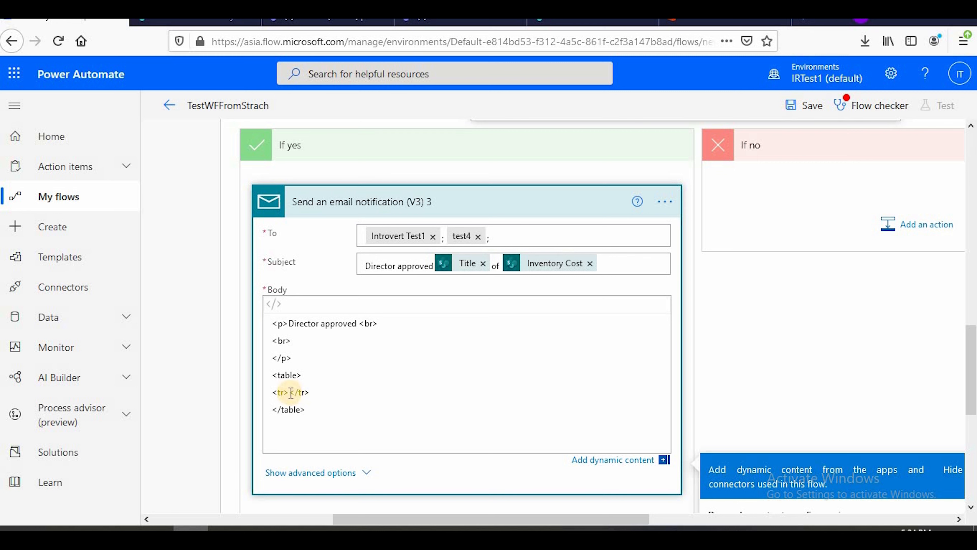
pyautogui.write('<td></td')
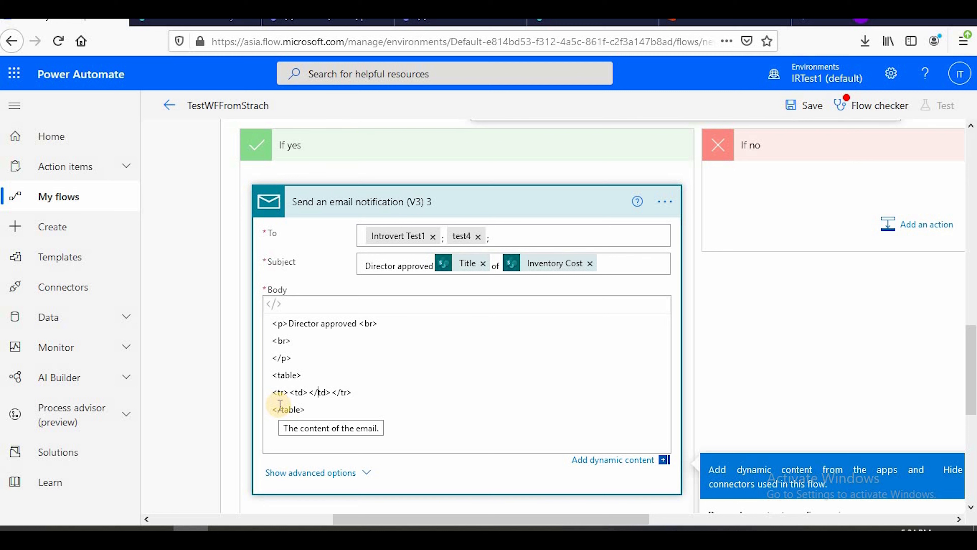
pyautogui.moveTo(331, 392); pyautogui.dragTo(294, 392)
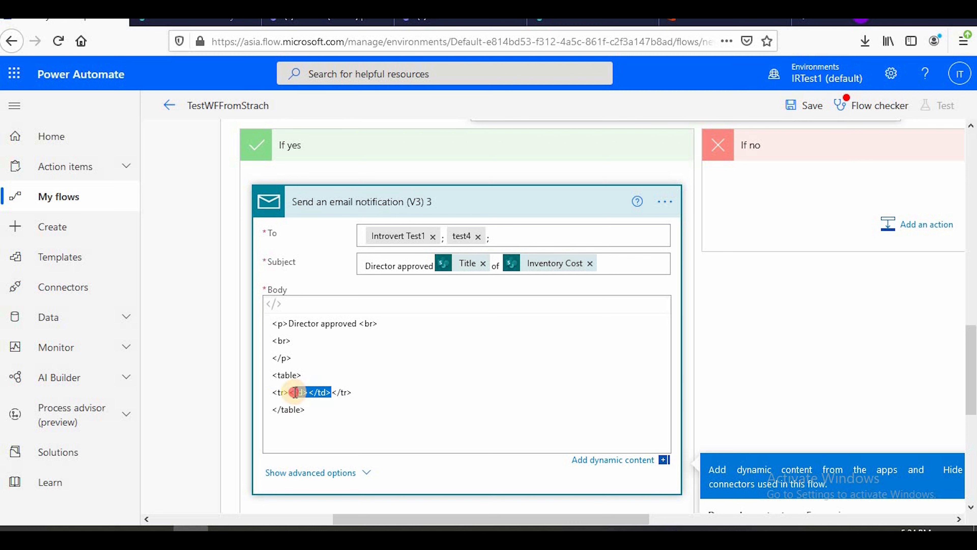
pyautogui.click(333, 393)
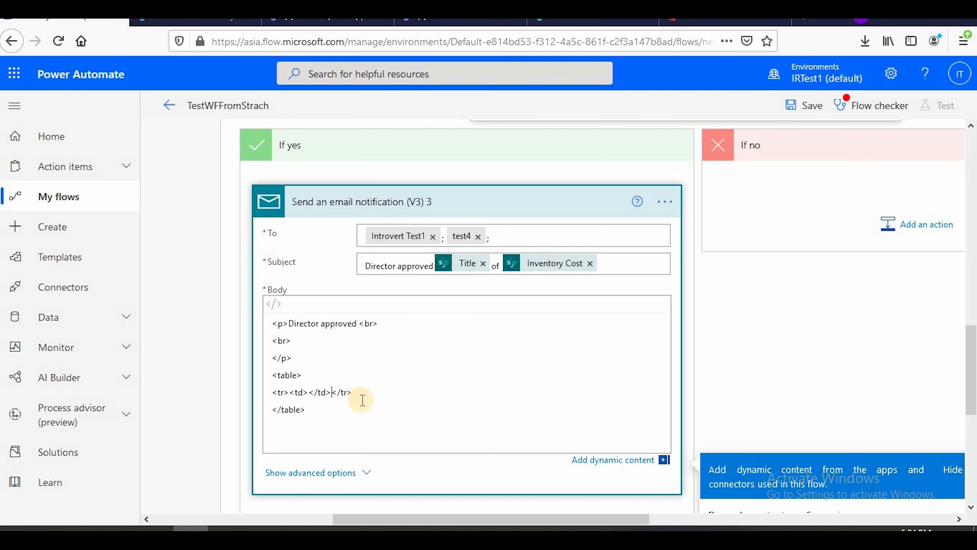
pyautogui.write('<td></td>')
pyautogui.moveTo(405, 393); pyautogui.dragTo(270, 393)
pyautogui.hotkey('ctrl', 'c')
pyautogui.click(407, 392)
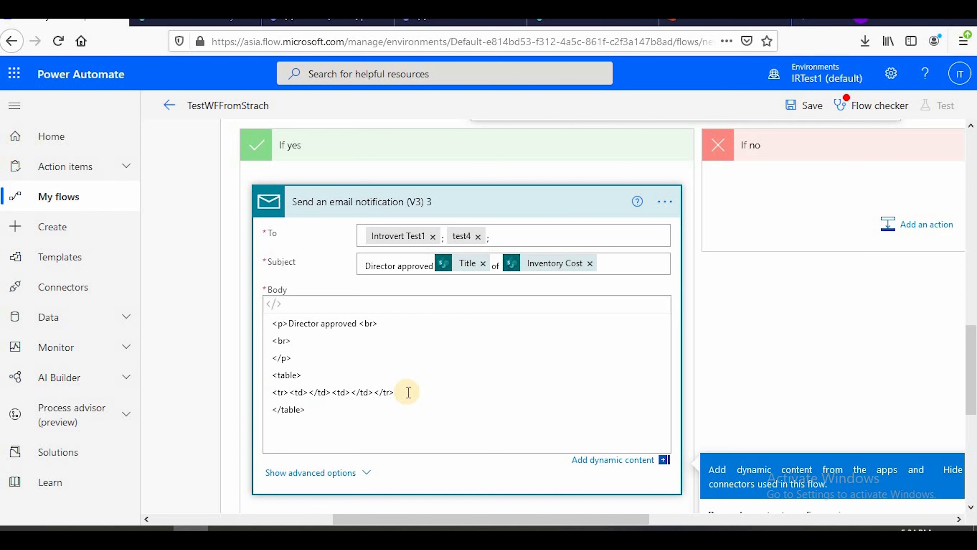
pyautogui.press('Return')
pyautogui.hotkey('ctrl', 'v')
# Label the first cell of the two table rows "Cost" and "Title"
pyautogui.click(306, 392)
pyautogui.click(308, 392)
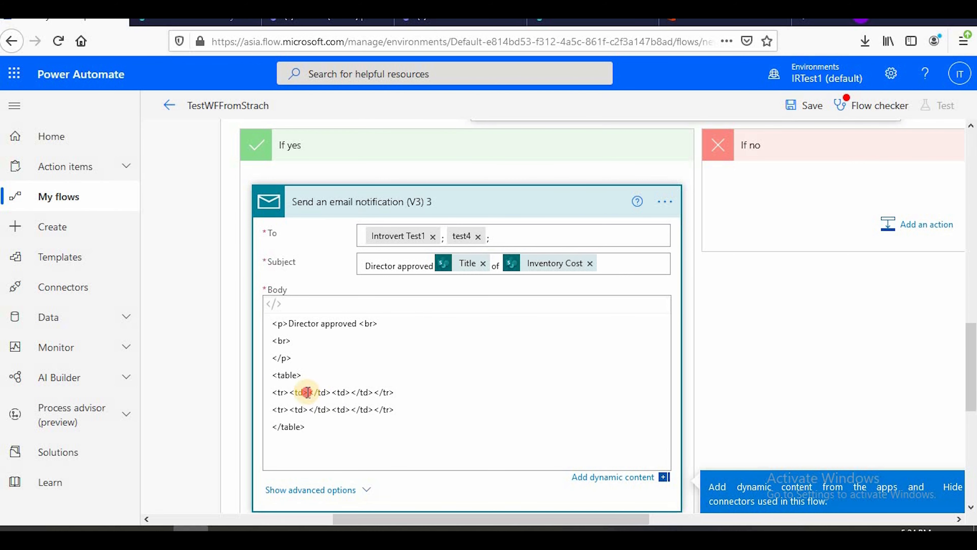
pyautogui.scroll(-2, 478, 377)
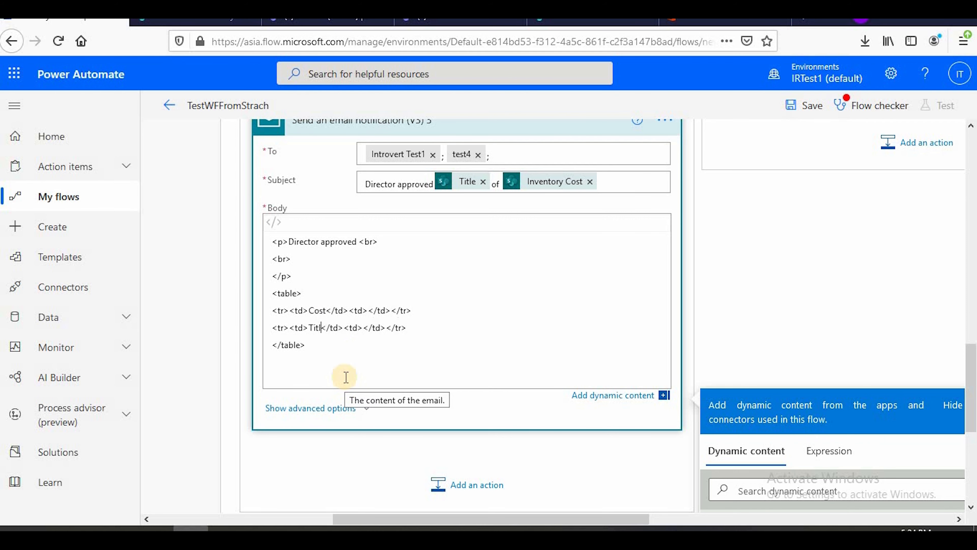
pyautogui.write('e')
# Insert the Inventory Cost dynamic value from Get item into the second cell of the Cost row
pyautogui.scroll(-7, 545, 354)
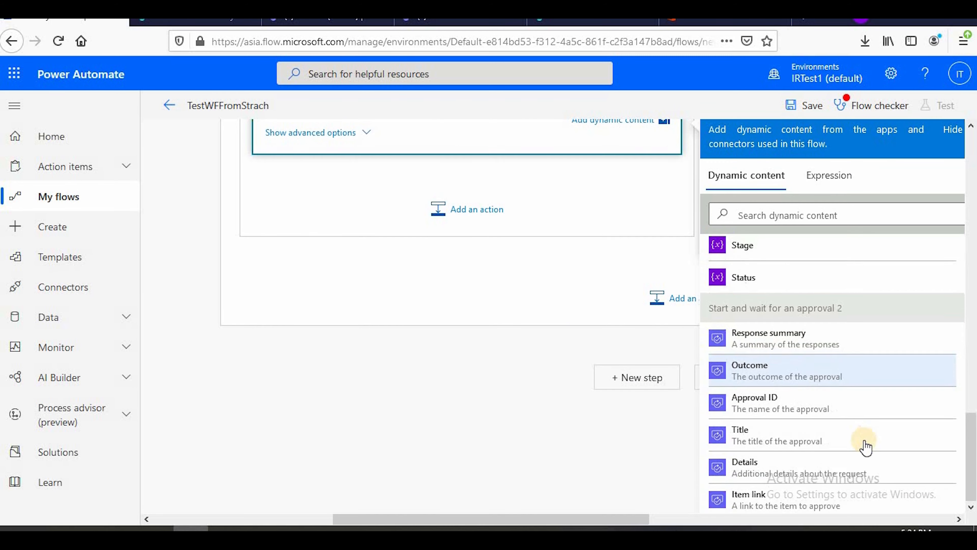
pyautogui.scroll(-1, 838, 433)
pyautogui.scroll(-15, 853, 417)
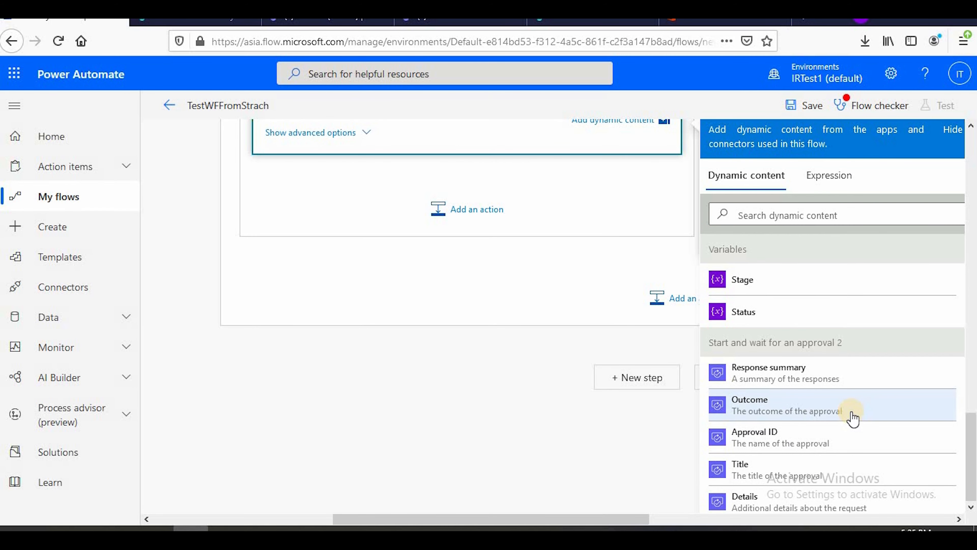
pyautogui.scroll(4, 855, 415)
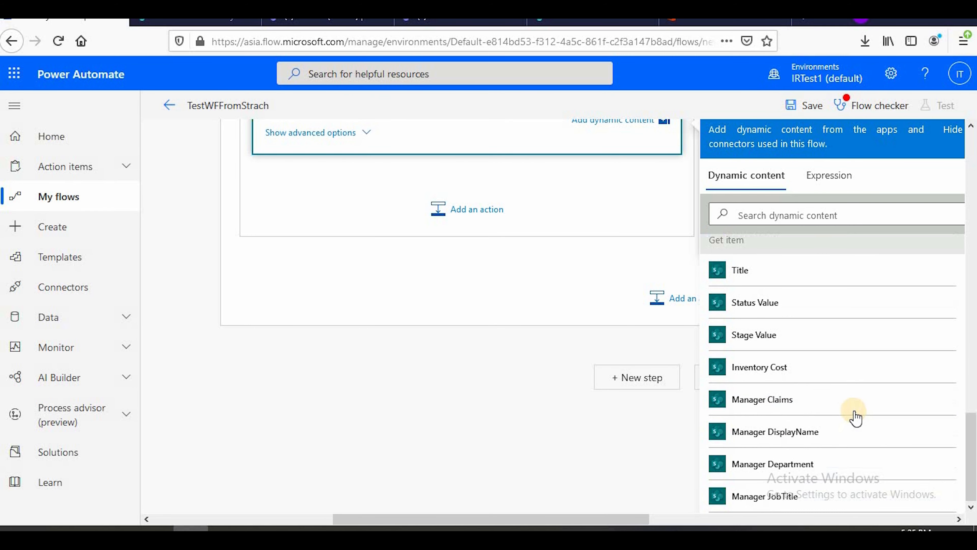
pyautogui.click(807, 376)
pyautogui.scroll(5, 542, 390)
pyautogui.scroll(3, 543, 390)
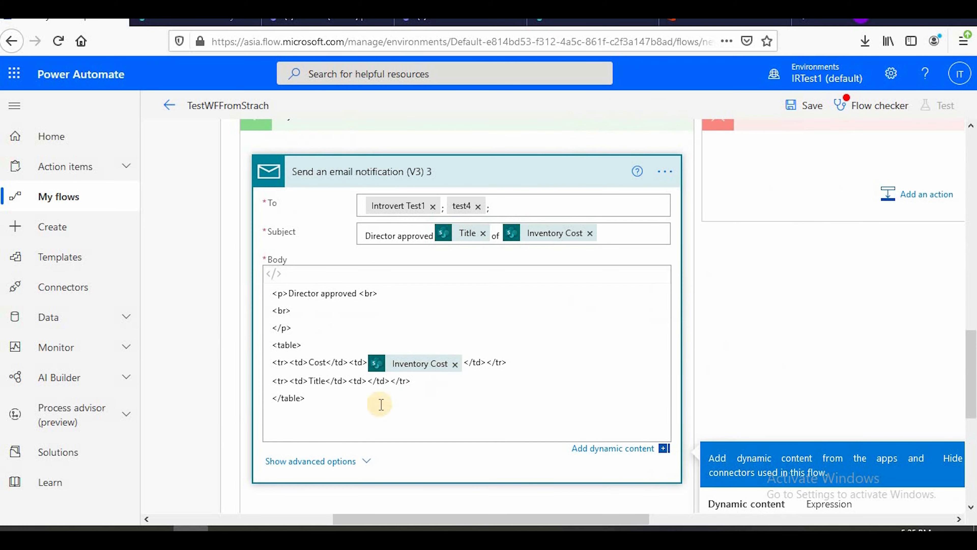
# Insert the Title dynamic value from Get item into the Title row's second cell and collapse the email action
pyautogui.click(368, 381)
pyautogui.scroll(-3, 620, 390)
pyautogui.scroll(-3, 815, 424)
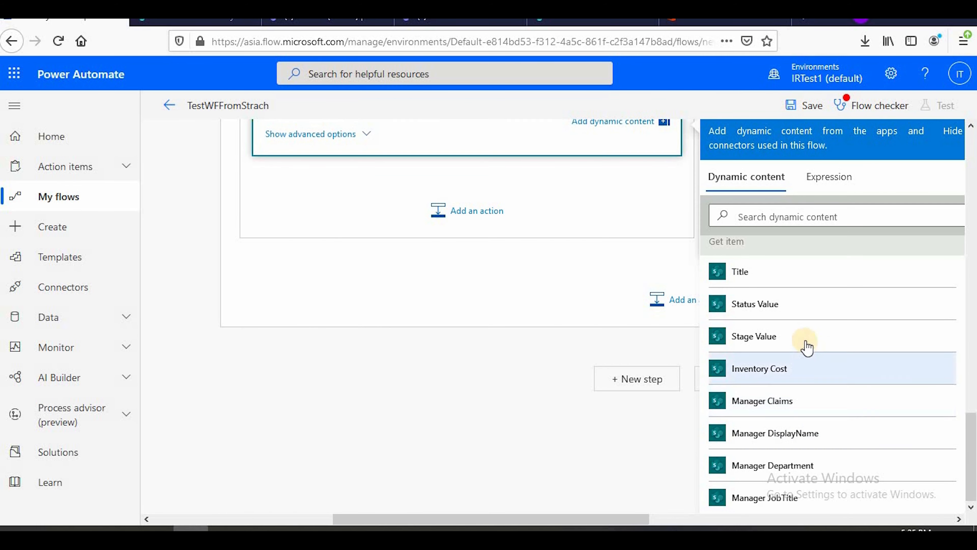
pyautogui.scroll(5, 399, 393)
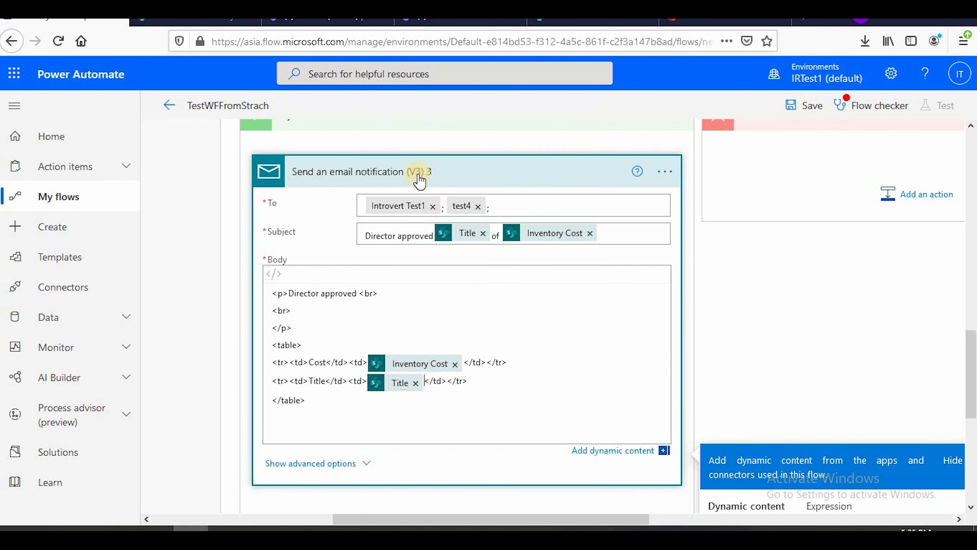
pyautogui.click(417, 168)
pyautogui.scroll(4, 513, 340)
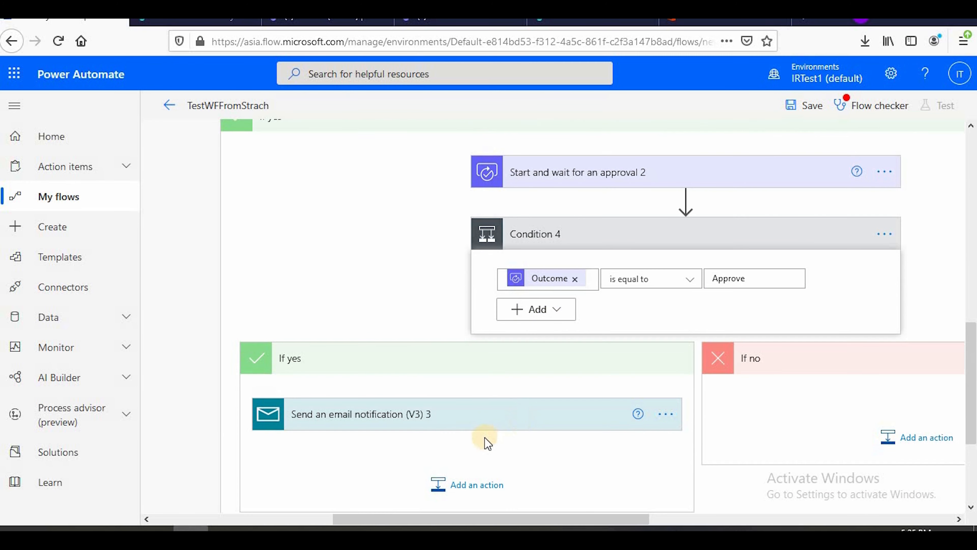
# Add a SharePoint Update item action after the email notification in Condition 4's If yes branch, searching for "update item"
pyautogui.scroll(-4, 484, 433)
pyautogui.click(452, 331)
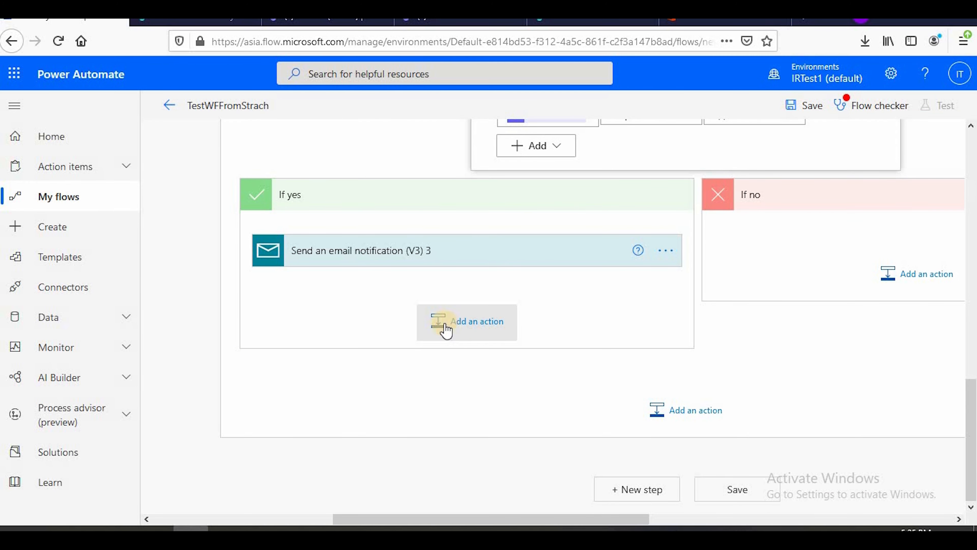
pyautogui.click(377, 352)
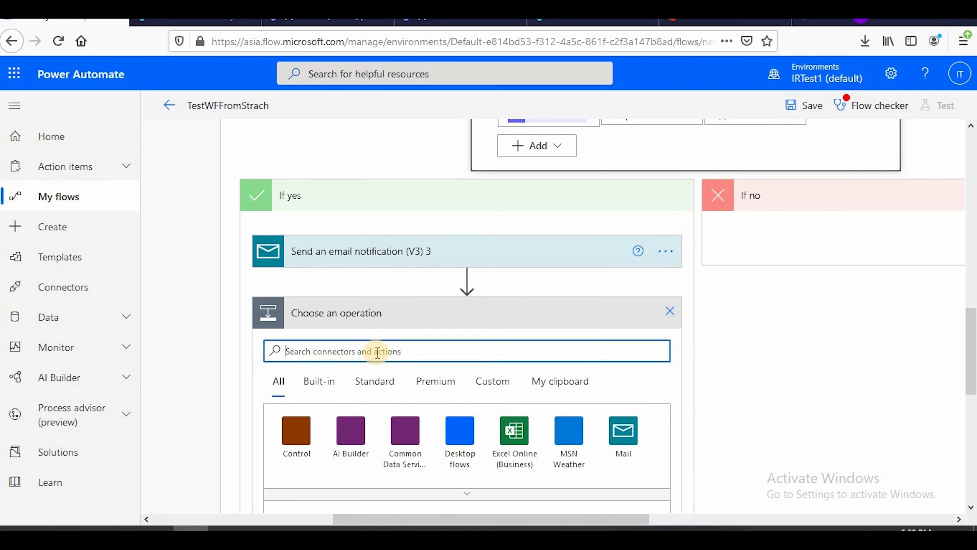
pyautogui.write('update ')
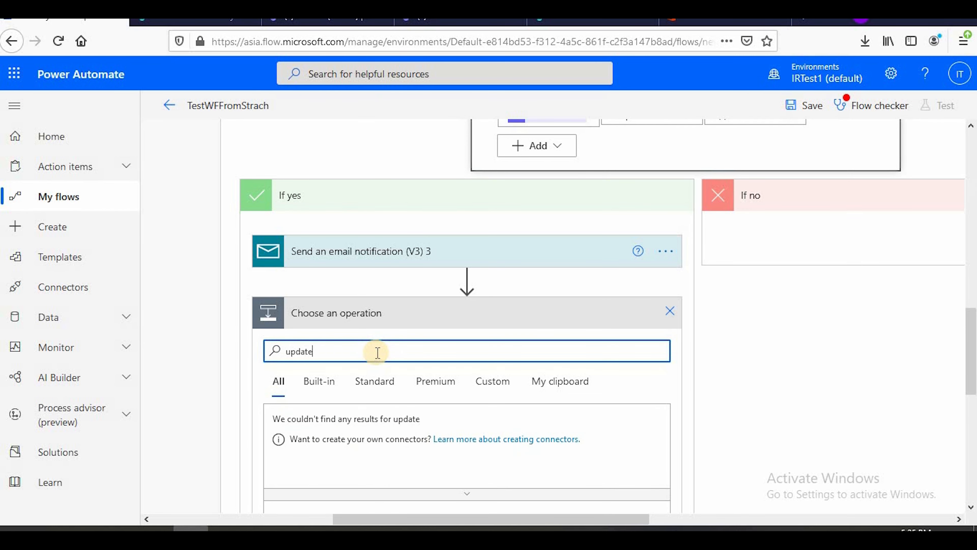
pyautogui.write('item')
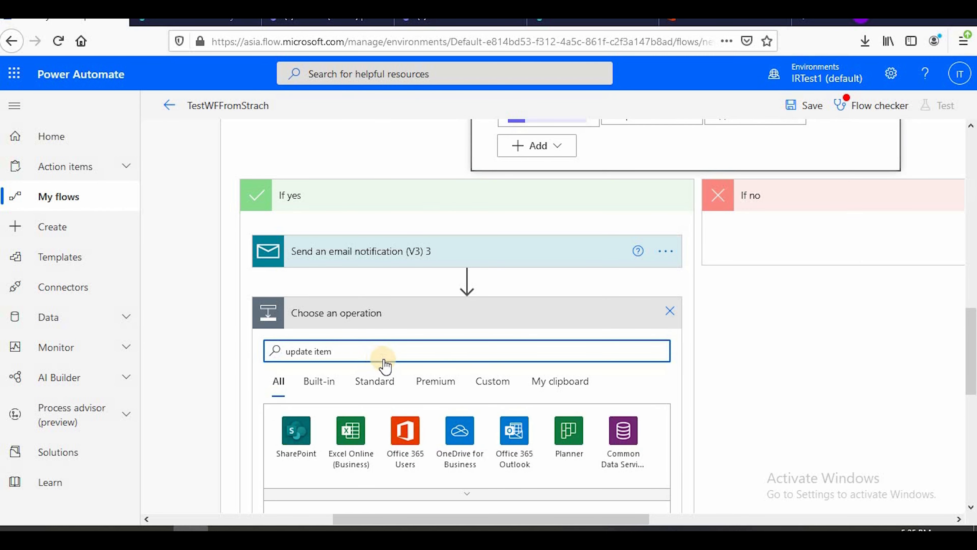
pyautogui.scroll(-5, 386, 362)
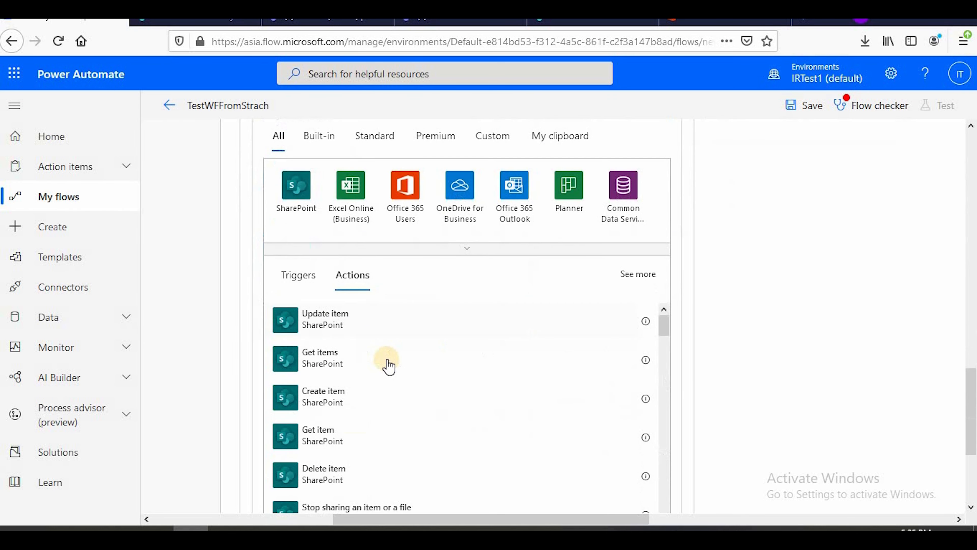
pyautogui.click(367, 327)
pyautogui.scroll(4, 442, 328)
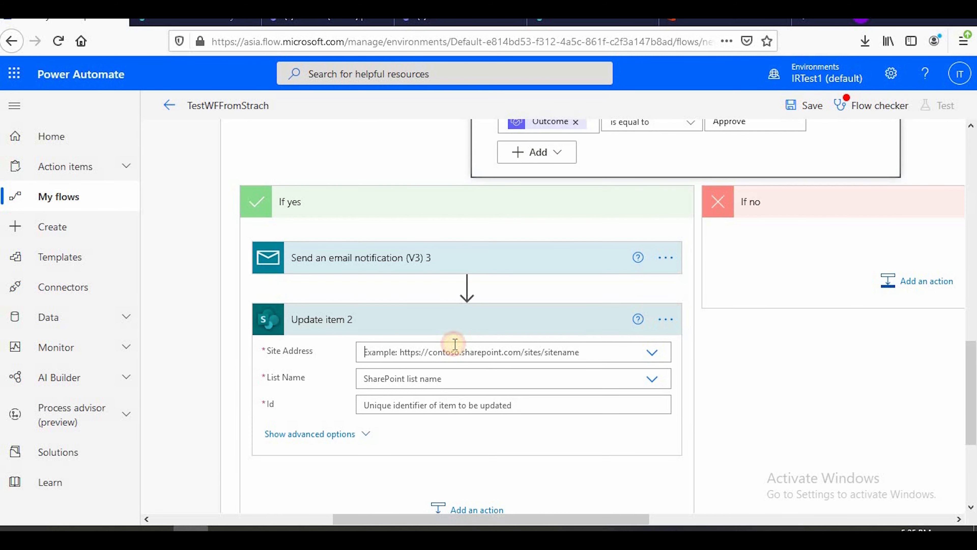
# Set the update action's site address to Testteam2 and its list name to InventoryTest
pyautogui.click(455, 344)
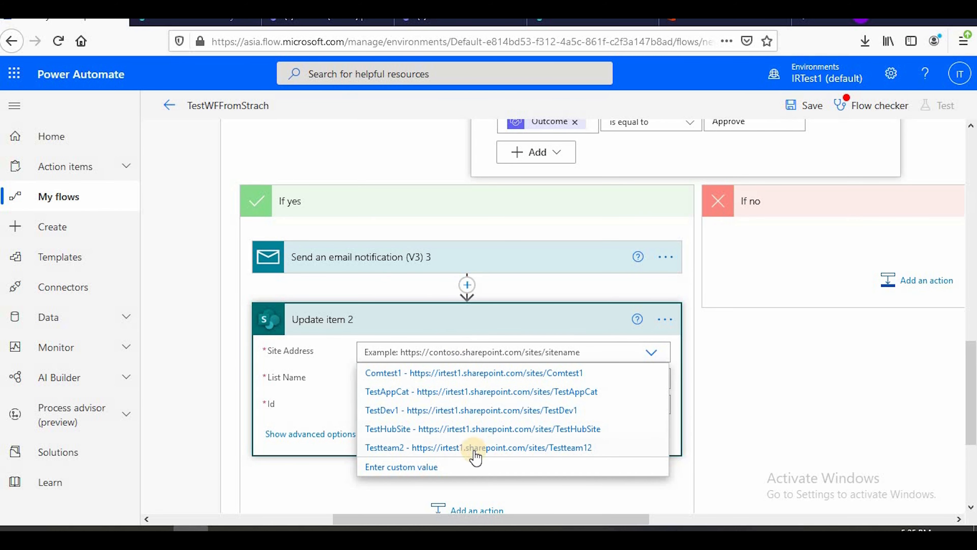
pyautogui.click(475, 448)
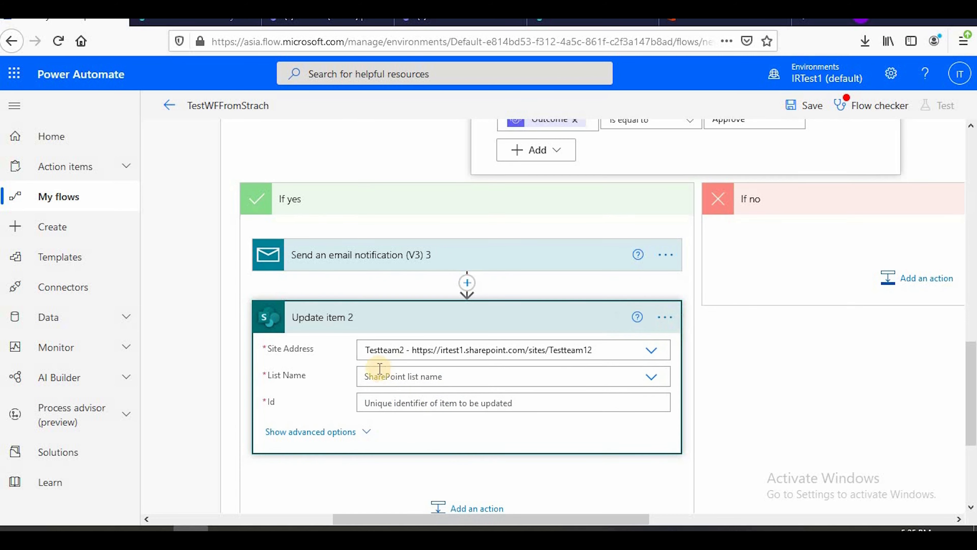
pyautogui.scroll(-4, 398, 232)
pyautogui.click(395, 220)
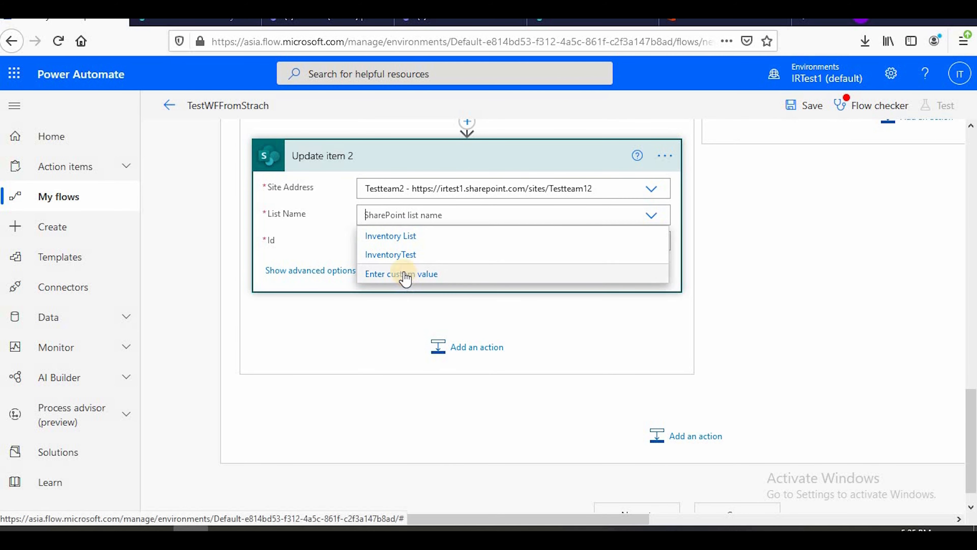
pyautogui.click(397, 254)
# Fill the update action's Id with the ID value and its Title with the Title value, both from Get item
pyautogui.click(398, 240)
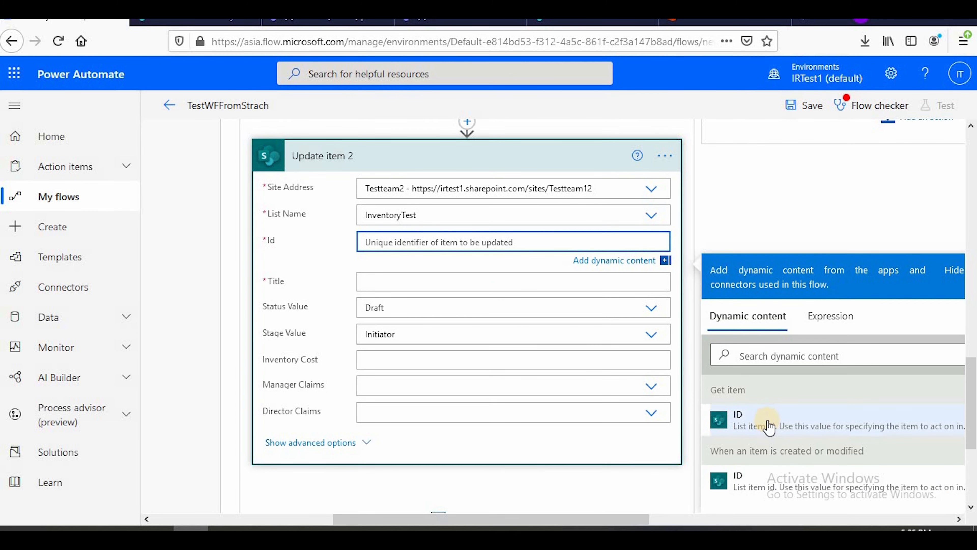
pyautogui.click(768, 420)
pyautogui.click(380, 279)
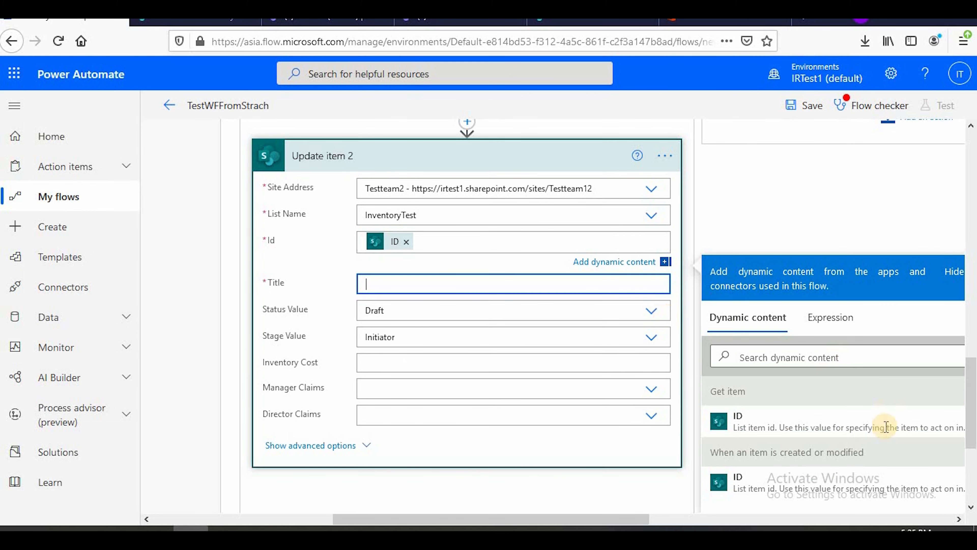
pyautogui.scroll(-3, 880, 448)
pyautogui.scroll(-2, 972, 392)
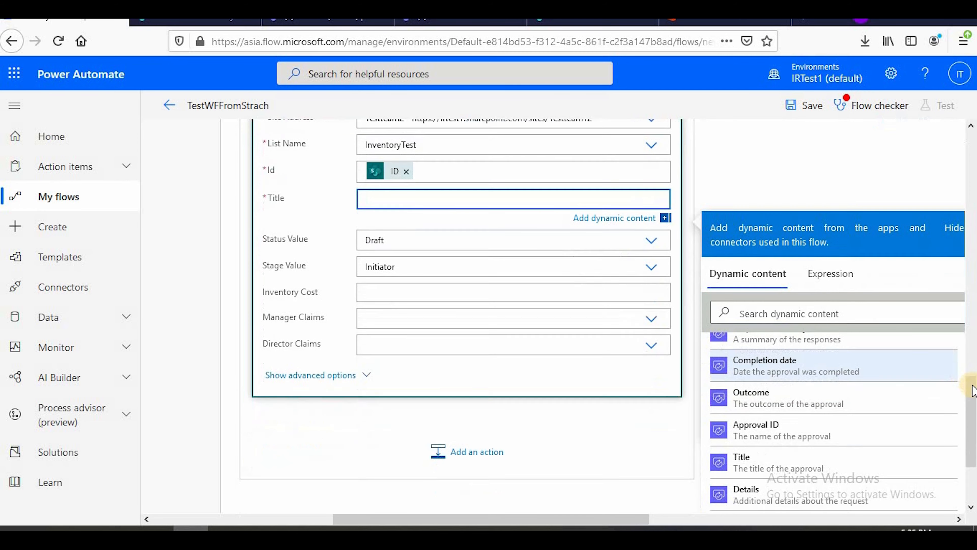
pyautogui.scroll(-2, 973, 400)
pyautogui.scroll(-6, 885, 385)
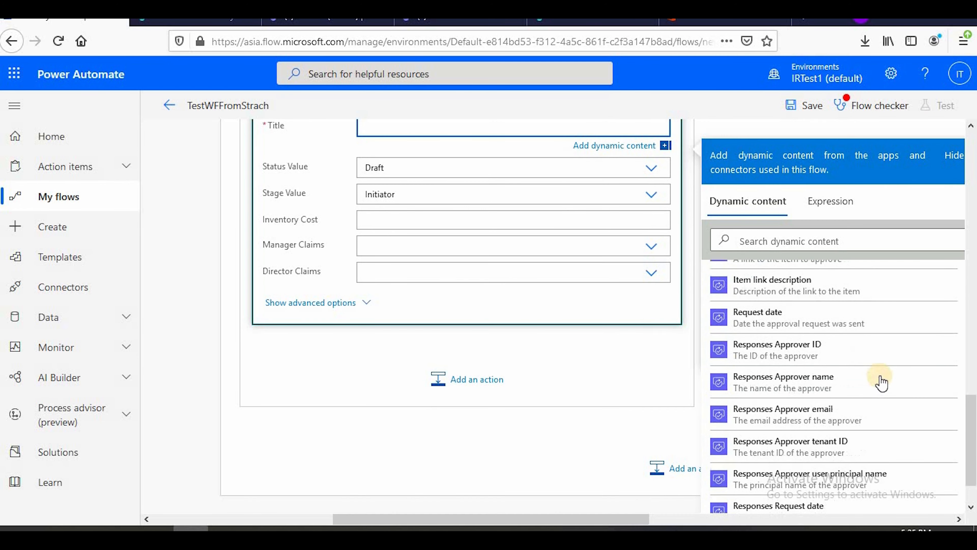
pyautogui.scroll(-3, 881, 380)
pyautogui.click(798, 419)
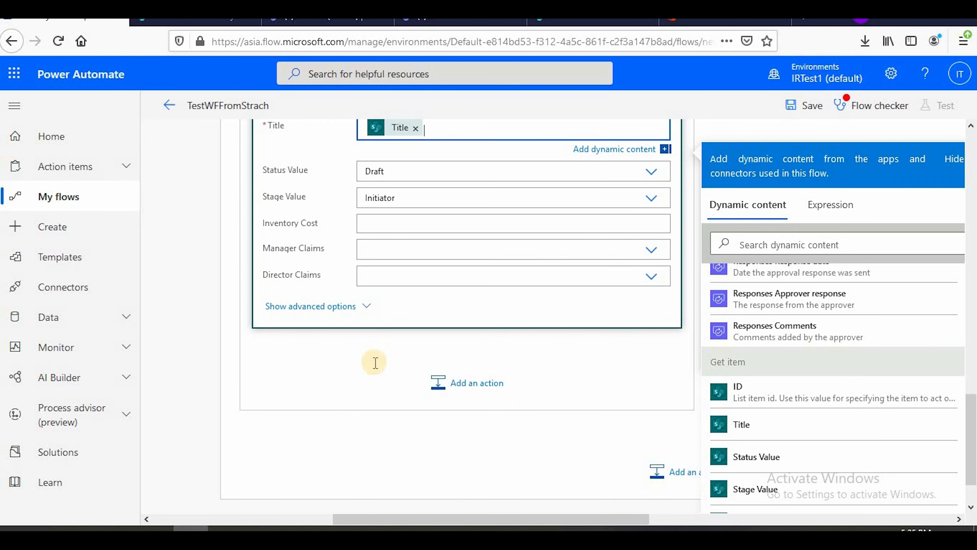
pyautogui.scroll(4, 404, 333)
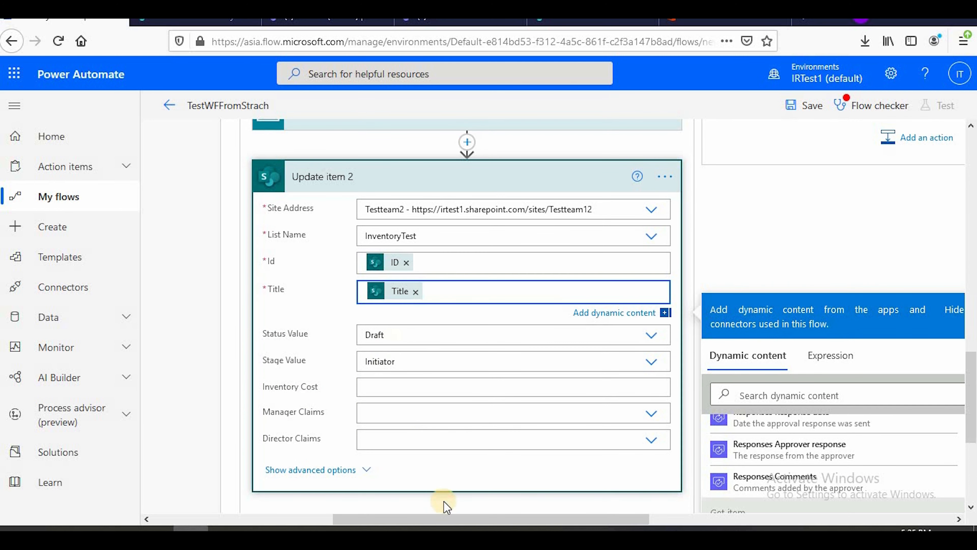
# Switch to the flowchart to check the status and stage for director approval, and return to the flow
pyautogui.click(516, 486)
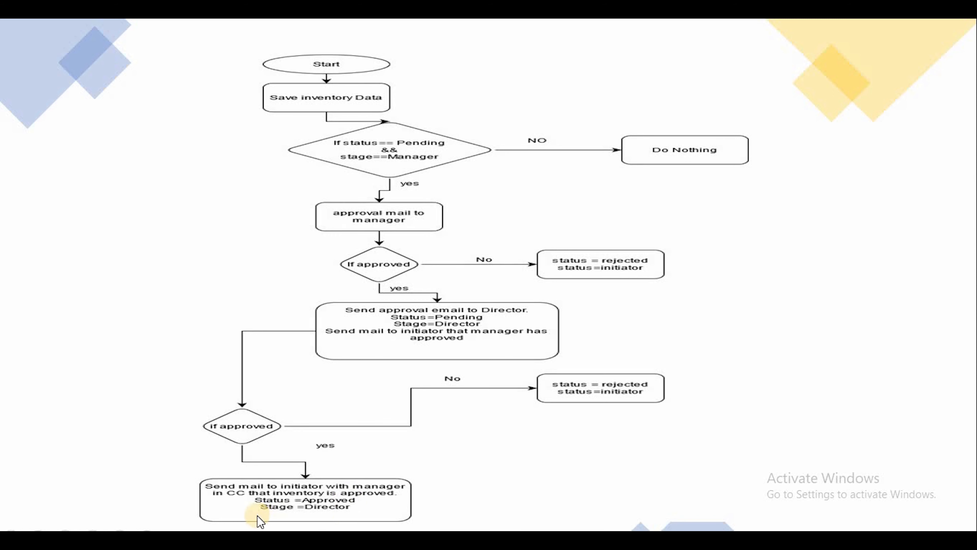
pyautogui.hotkey('alt', 'Tab')
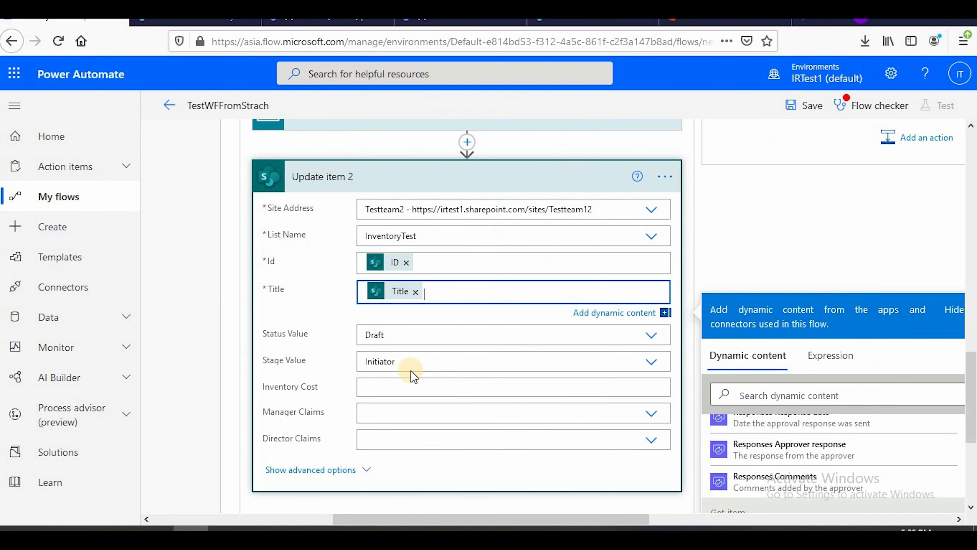
# Set Update item 2's Status Value to Approved and its Stage Value to Director, and collapse the action
pyautogui.click(402, 332)
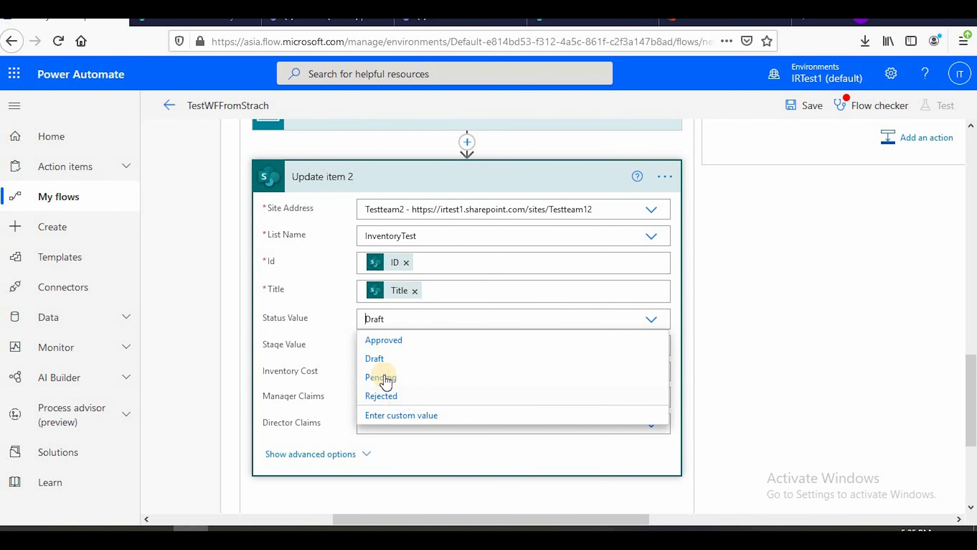
pyautogui.click(390, 343)
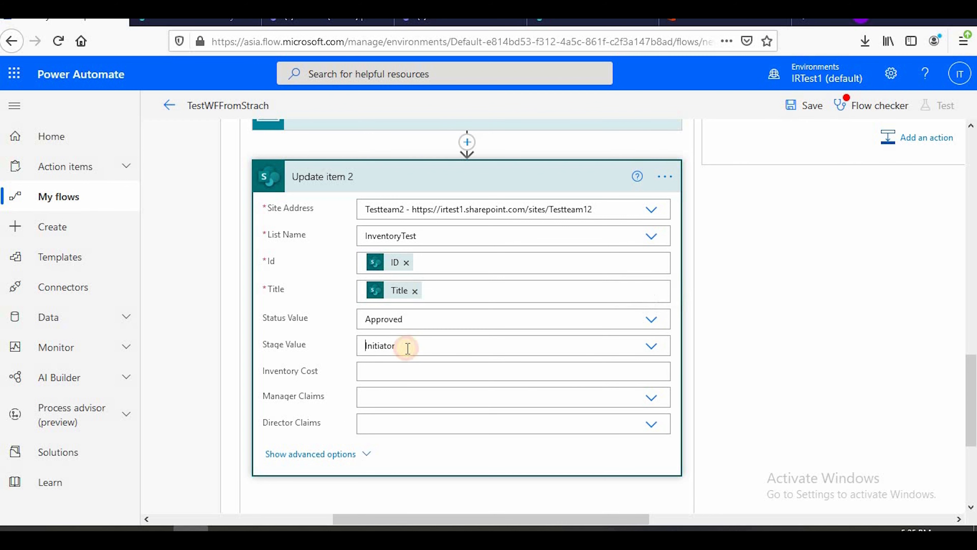
pyautogui.click(408, 347)
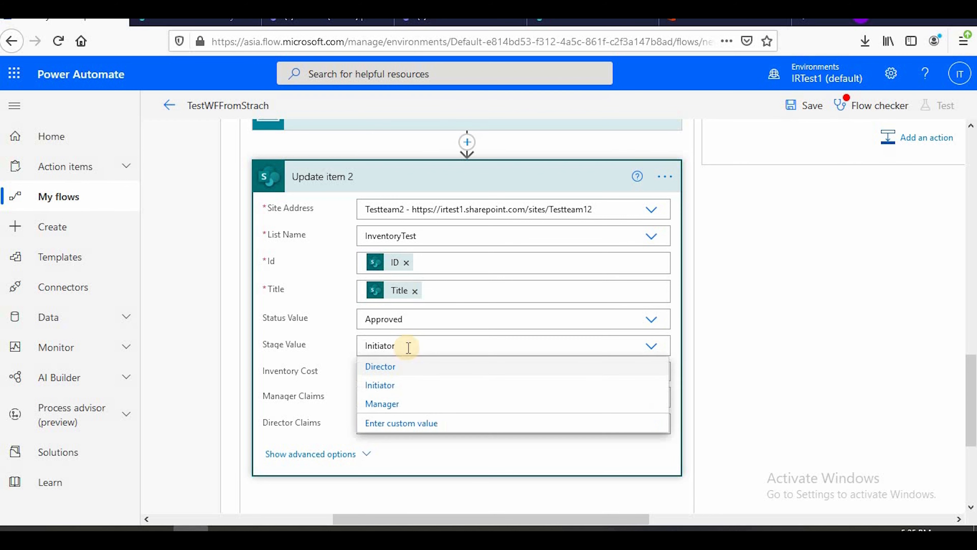
pyautogui.click(395, 366)
pyautogui.scroll(-5, 443, 458)
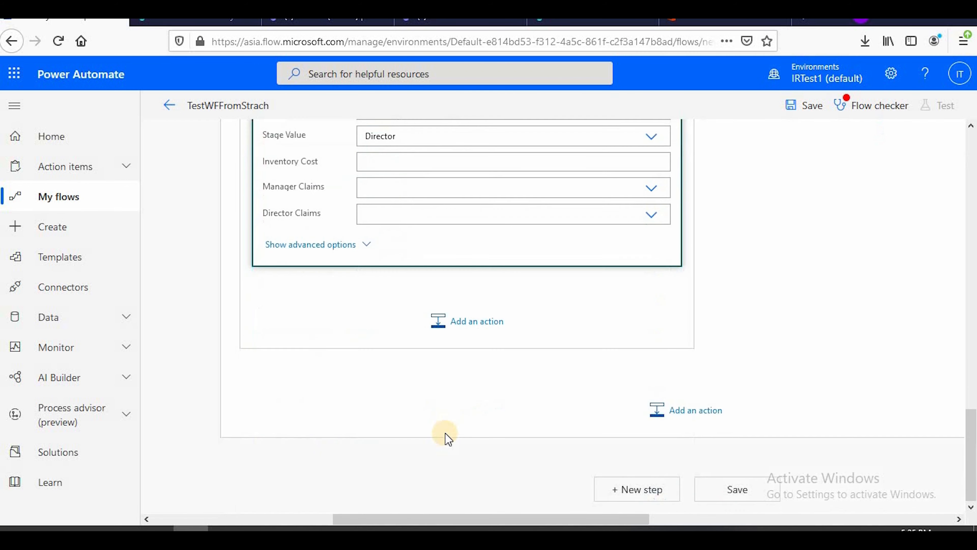
pyautogui.scroll(6, 447, 437)
pyautogui.click(440, 215)
pyautogui.scroll(5, 517, 356)
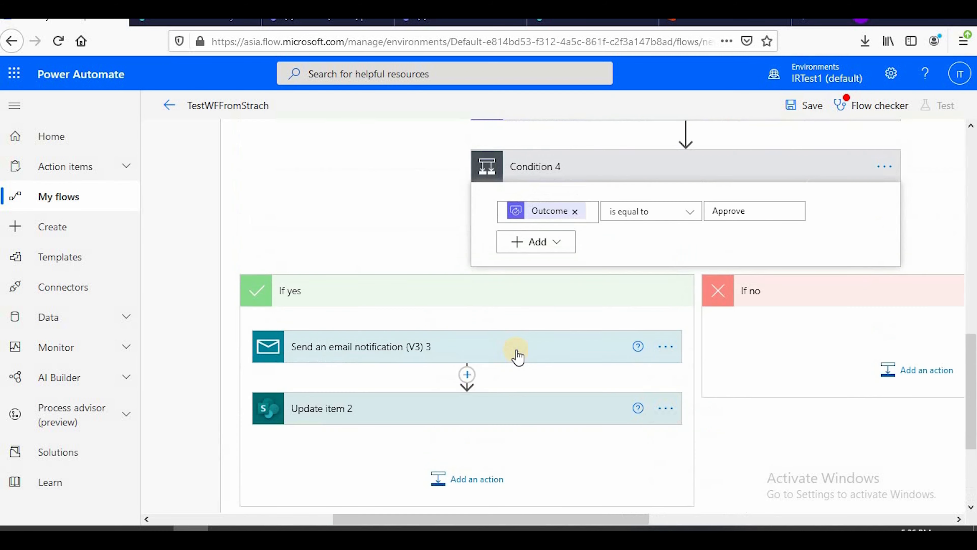
# Add a Send an email notification (V3) action to Condition 4's If no branch, searching for "v3 mail"
pyautogui.moveTo(590, 516); pyautogui.dragTo(738, 507)
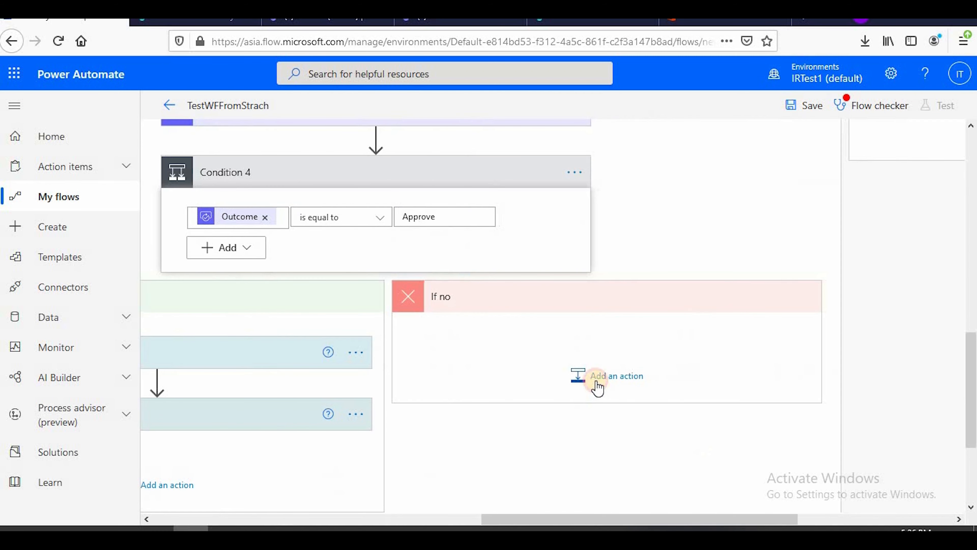
pyautogui.click(599, 381)
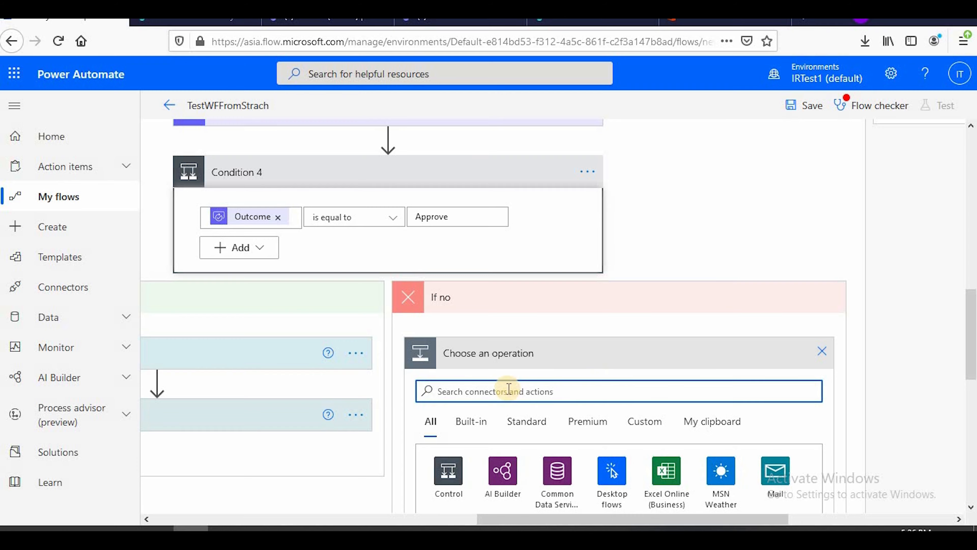
pyautogui.scroll(-3, 504, 387)
pyautogui.click(475, 227)
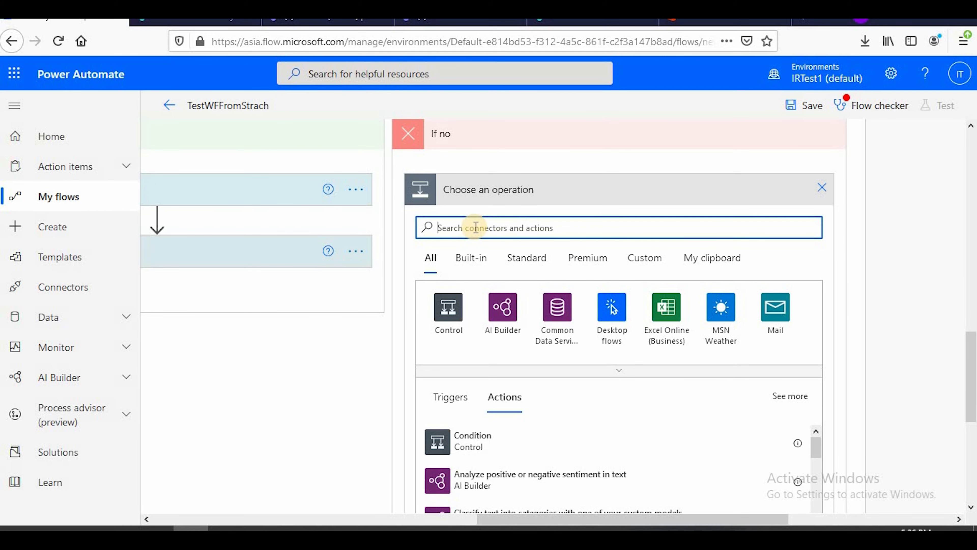
pyautogui.write('v3 mail')
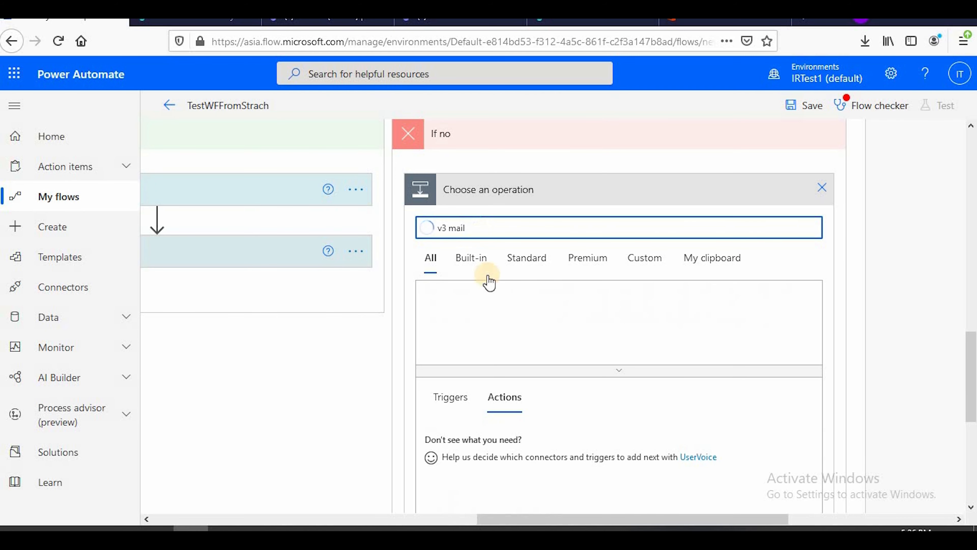
pyautogui.scroll(-2, 538, 406)
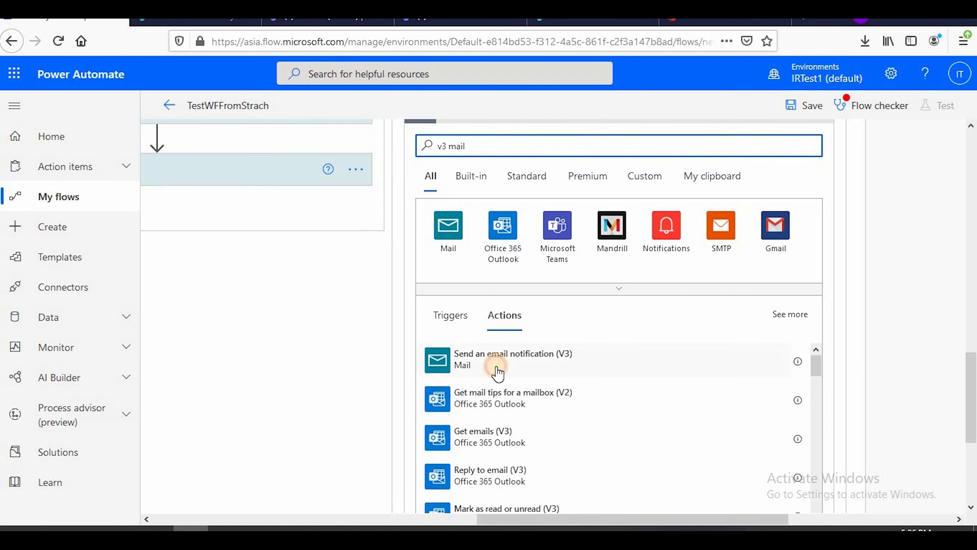
pyautogui.click(496, 370)
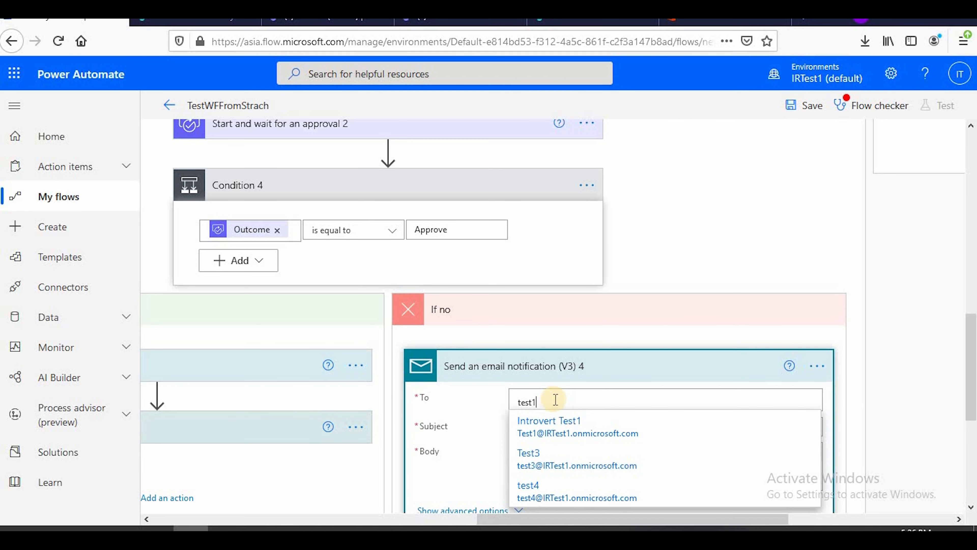
# Address the If no branch's email notification to the test1 and test4 accounts, with Manager Email from Get item as CC
pyautogui.click(588, 423)
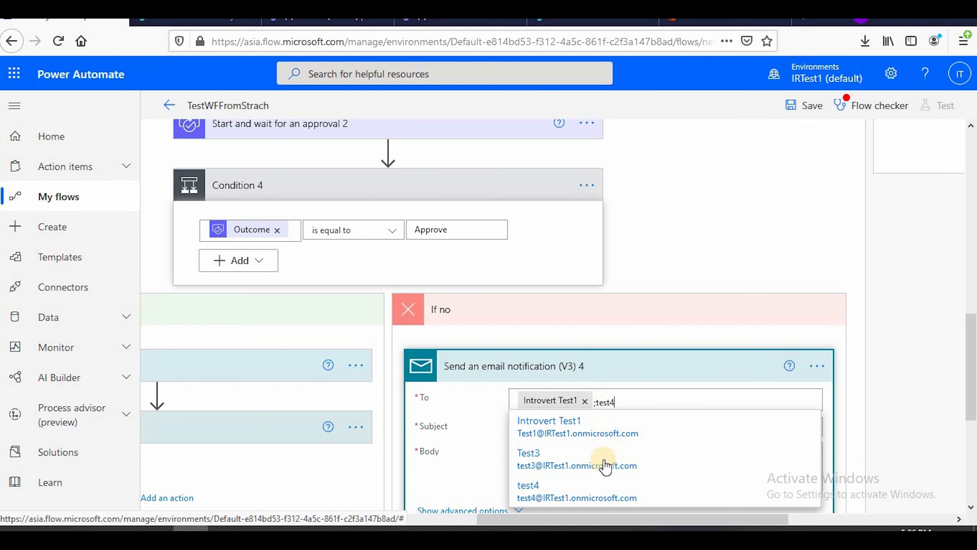
pyautogui.click(578, 427)
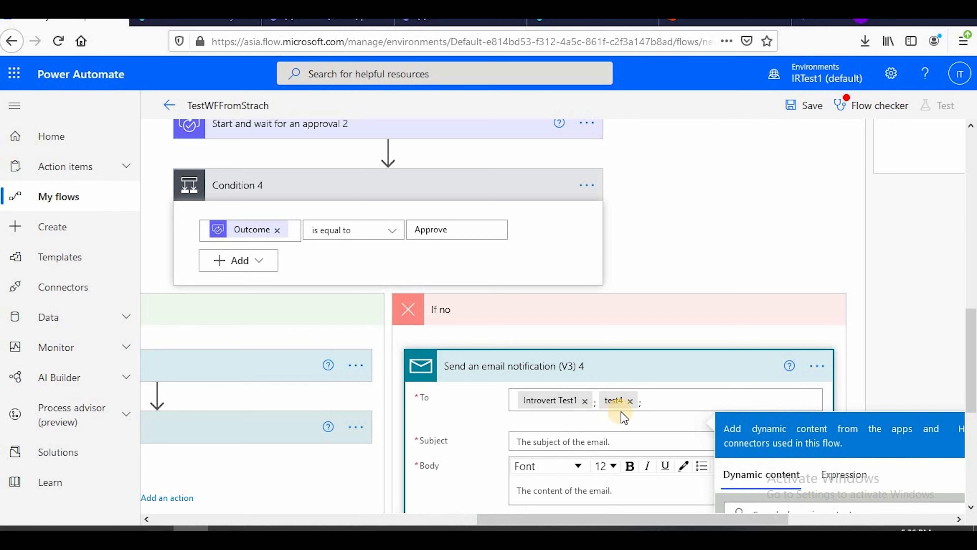
pyautogui.scroll(-4, 496, 385)
pyautogui.click(489, 383)
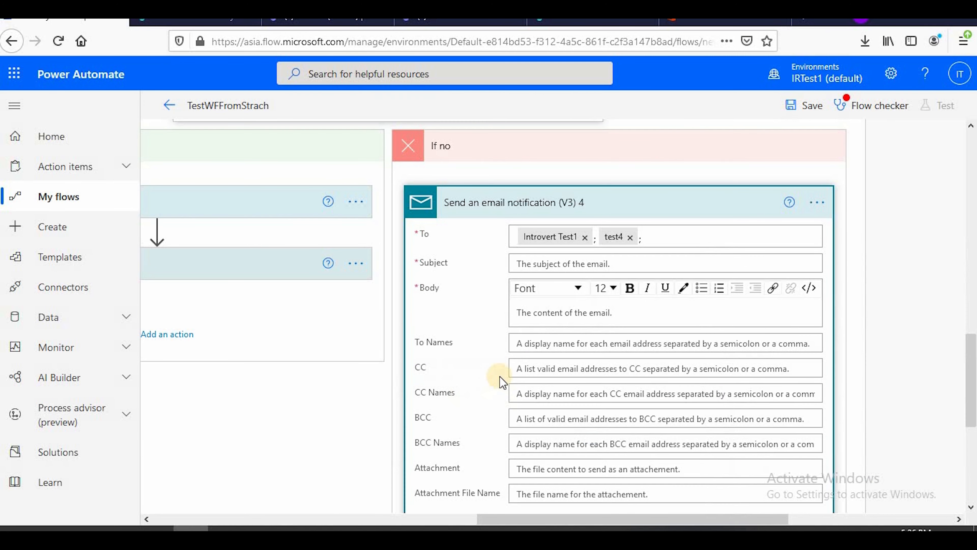
pyautogui.click(531, 370)
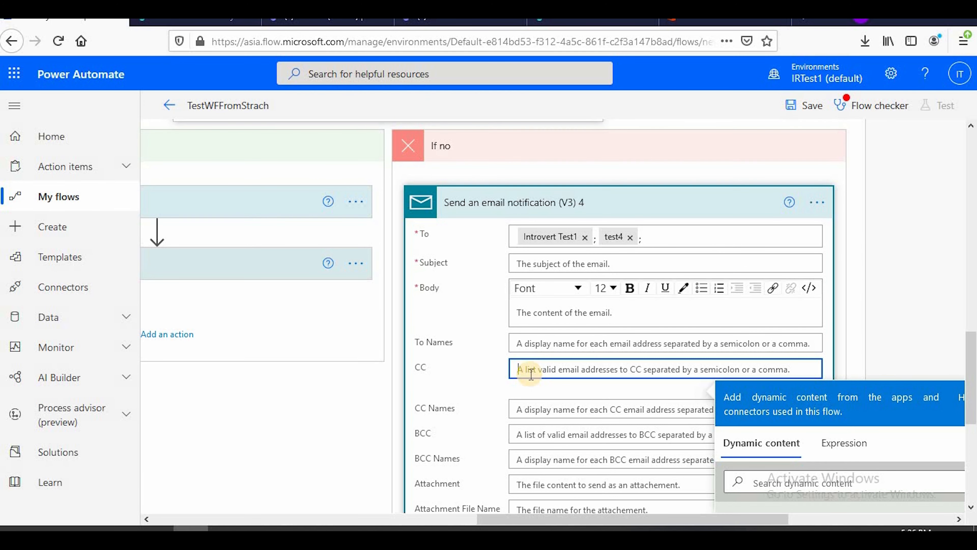
pyautogui.scroll(-12, 921, 394)
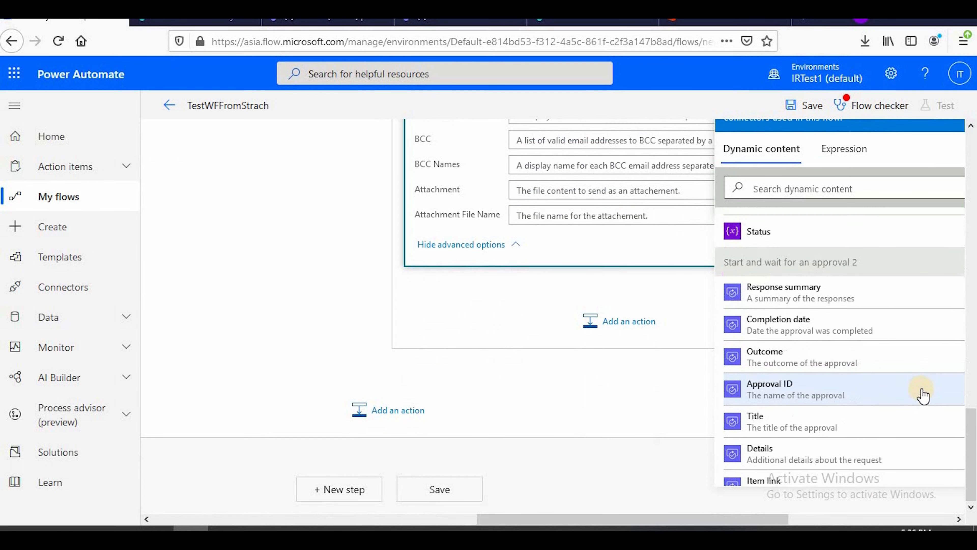
pyautogui.scroll(-10, 922, 394)
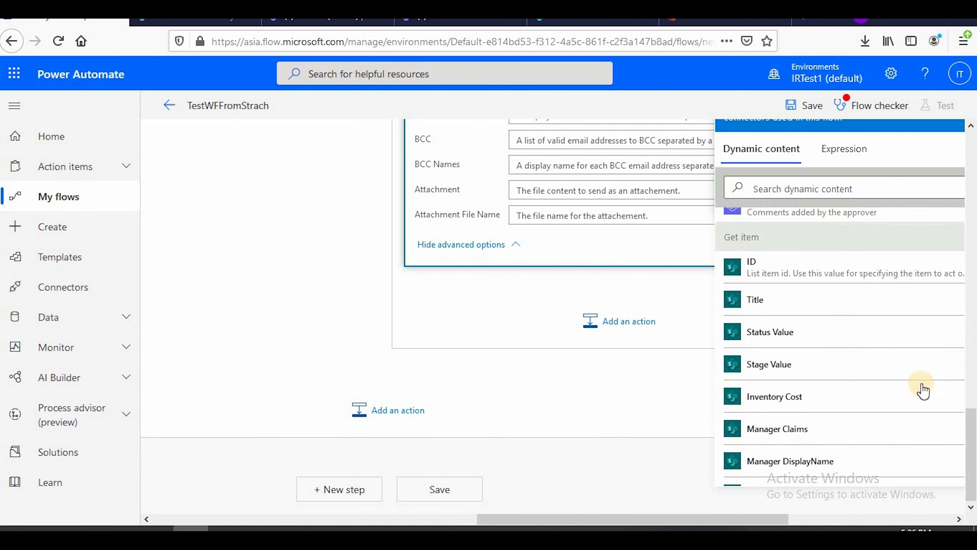
pyautogui.scroll(-5, 923, 388)
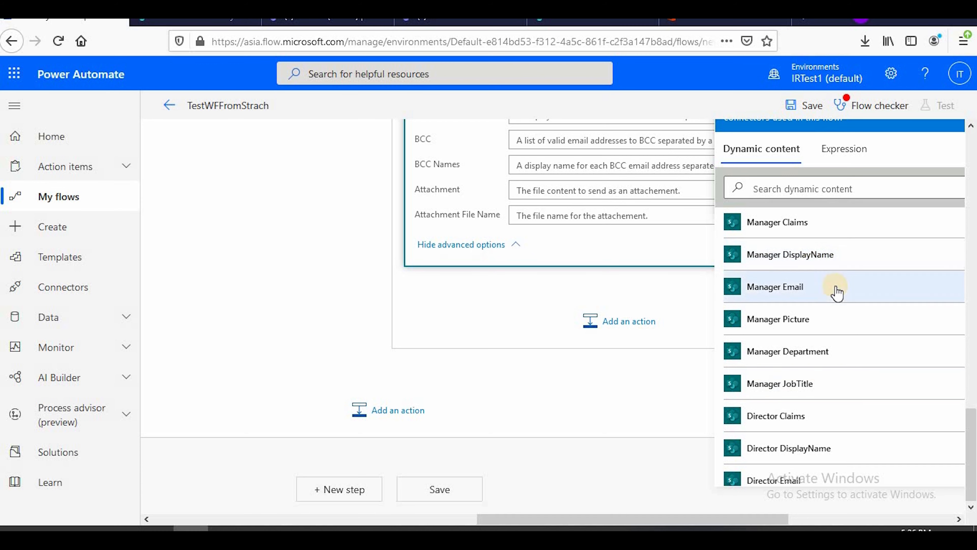
pyautogui.scroll(2, 840, 286)
pyautogui.scroll(5, 540, 404)
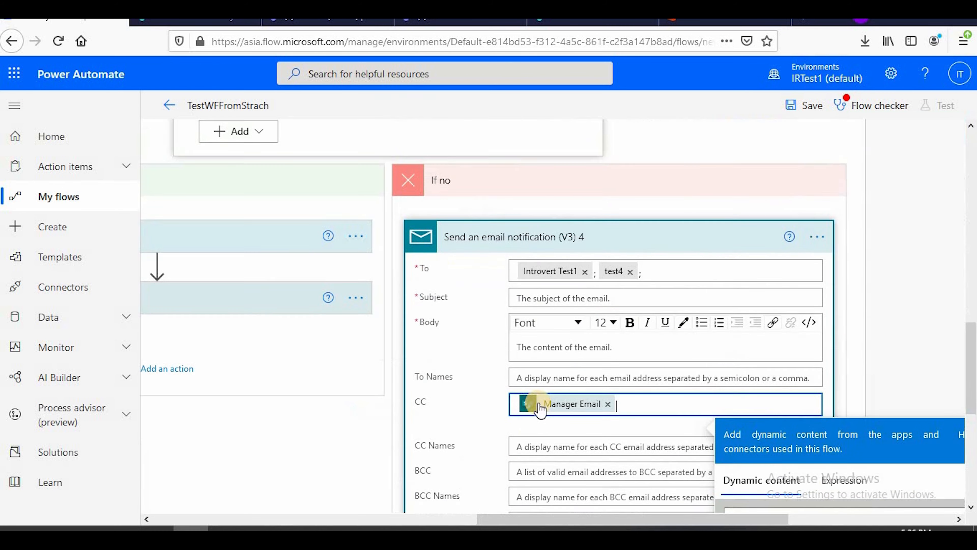
# Enter "Rejected by Director" as the notification's body, copy it into the subject, and collapse the action
pyautogui.scroll(-2, 630, 408)
pyautogui.click(553, 266)
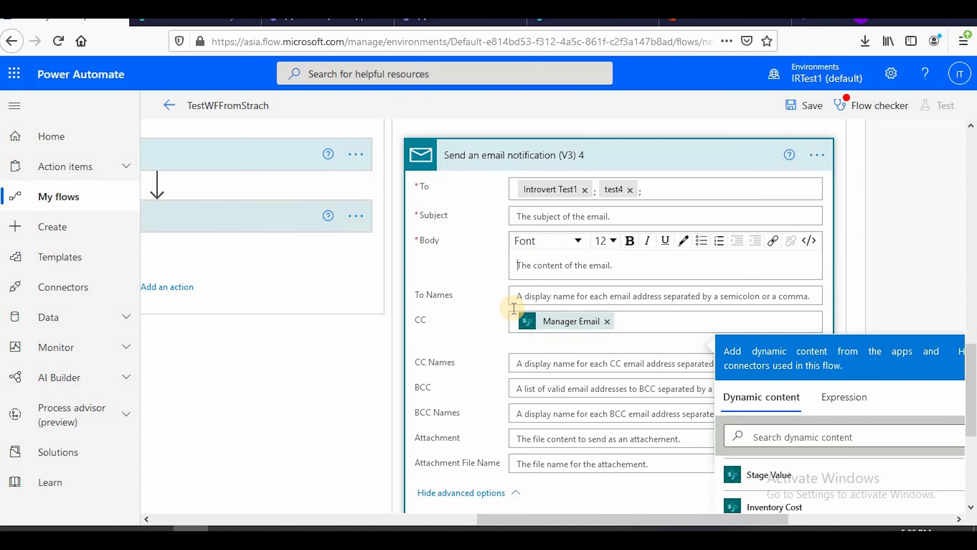
pyautogui.scroll(2, 508, 338)
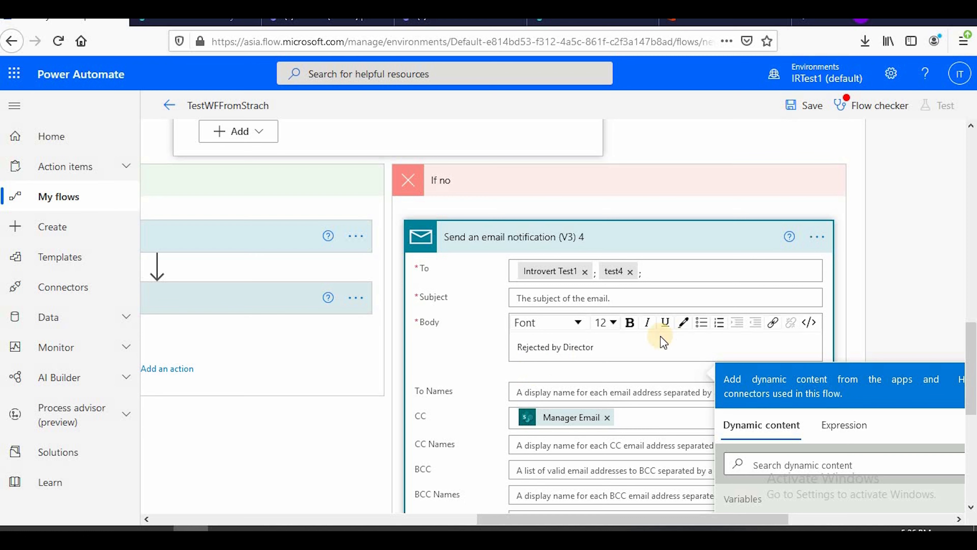
pyautogui.click(579, 297)
pyautogui.click(537, 352)
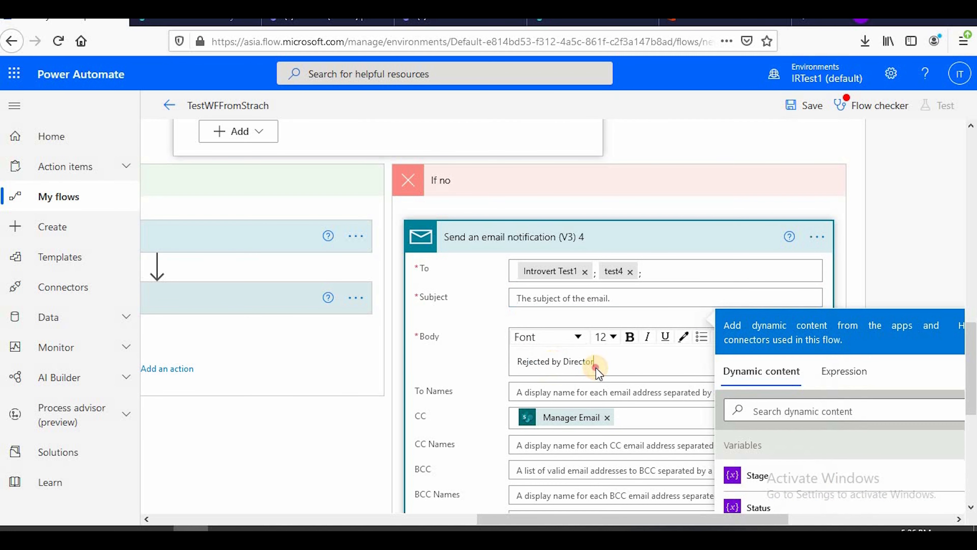
pyautogui.moveTo(600, 362); pyautogui.dragTo(509, 345)
pyautogui.hotkey('ctrl', 'c')
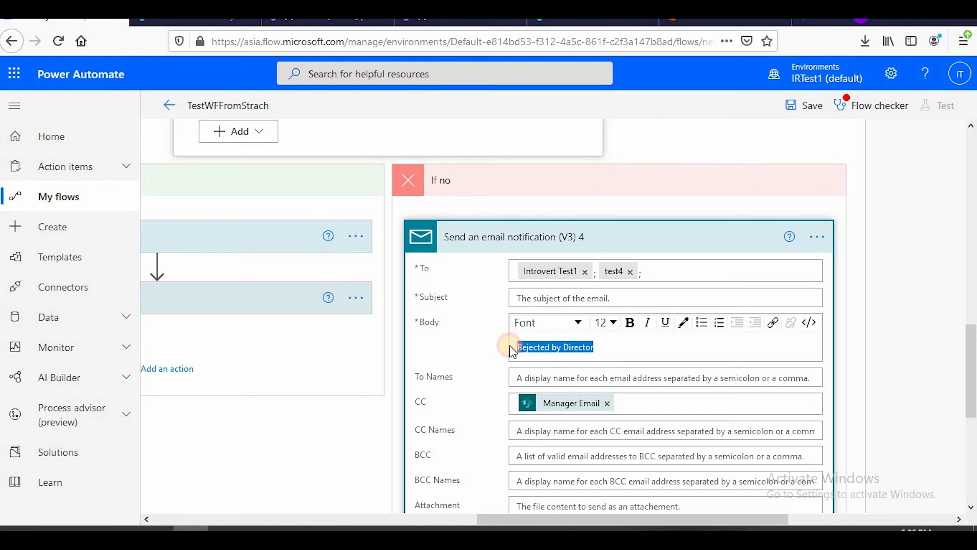
pyautogui.click(537, 295)
pyautogui.hotkey('ctrl', 'v')
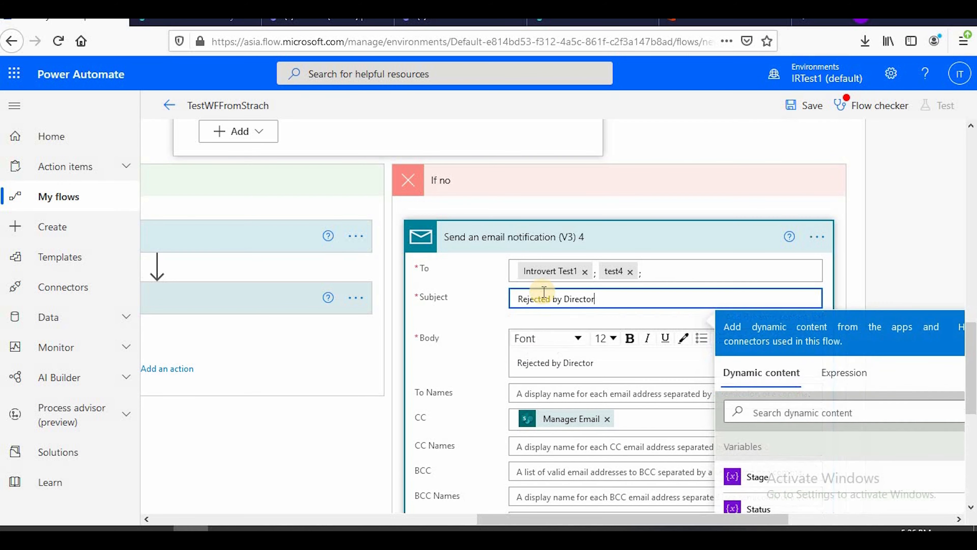
pyautogui.scroll(-5, 594, 396)
pyautogui.scroll(7, 579, 338)
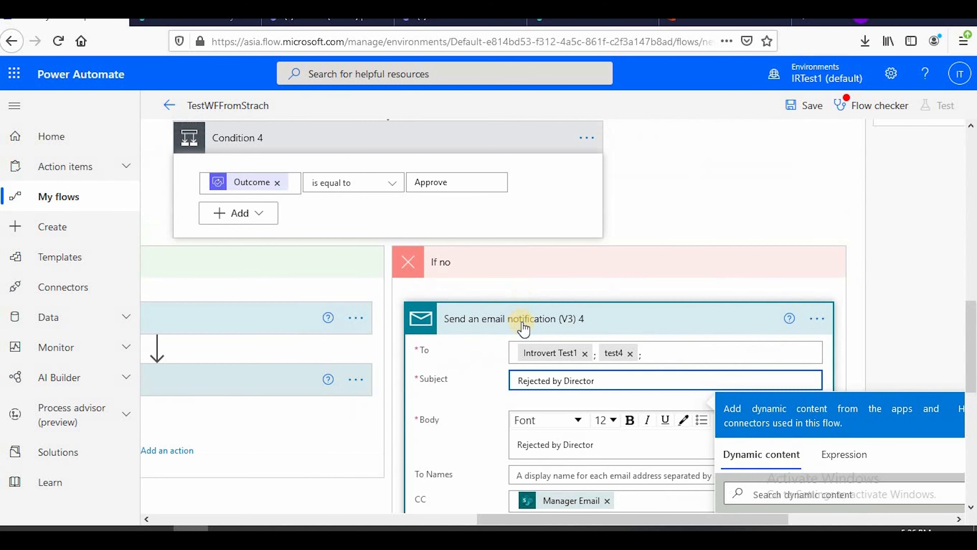
pyautogui.click(522, 321)
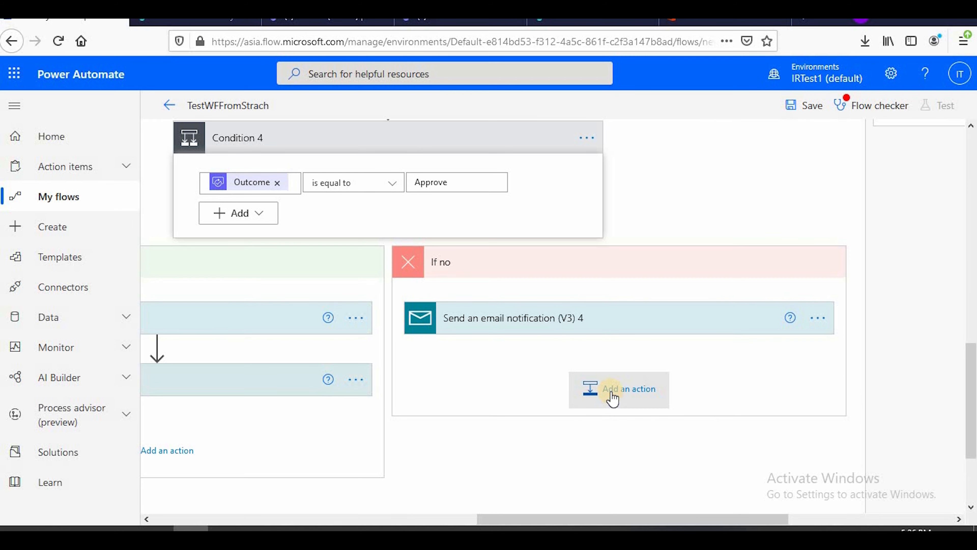
# Add a SharePoint Update item action after the rejection email in Condition 4's If no branch, searching for "update list"
pyautogui.click(612, 389)
pyautogui.click(482, 256)
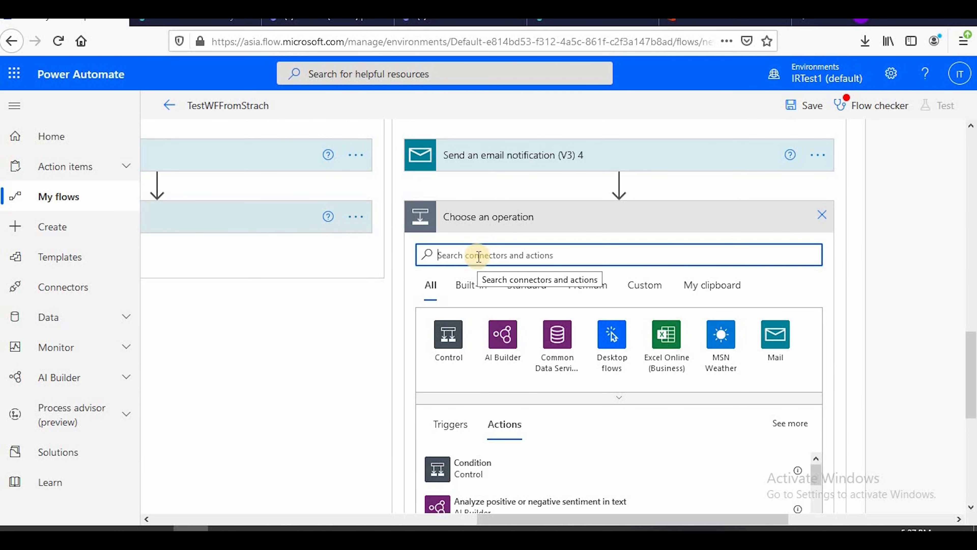
pyautogui.write('update list')
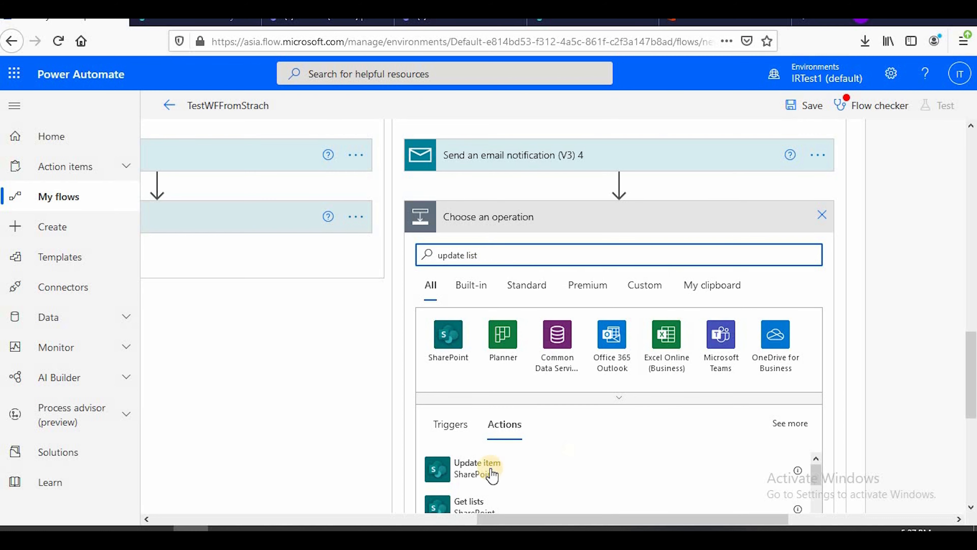
pyautogui.click(489, 473)
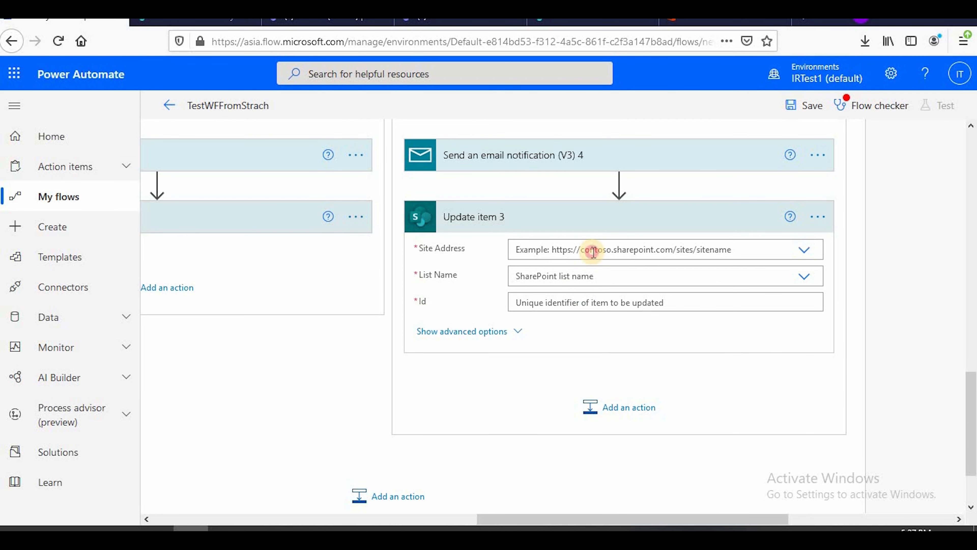
# Set Update item 3's site address to Testteam2 and its list name to InventoryTest
pyautogui.click(593, 253)
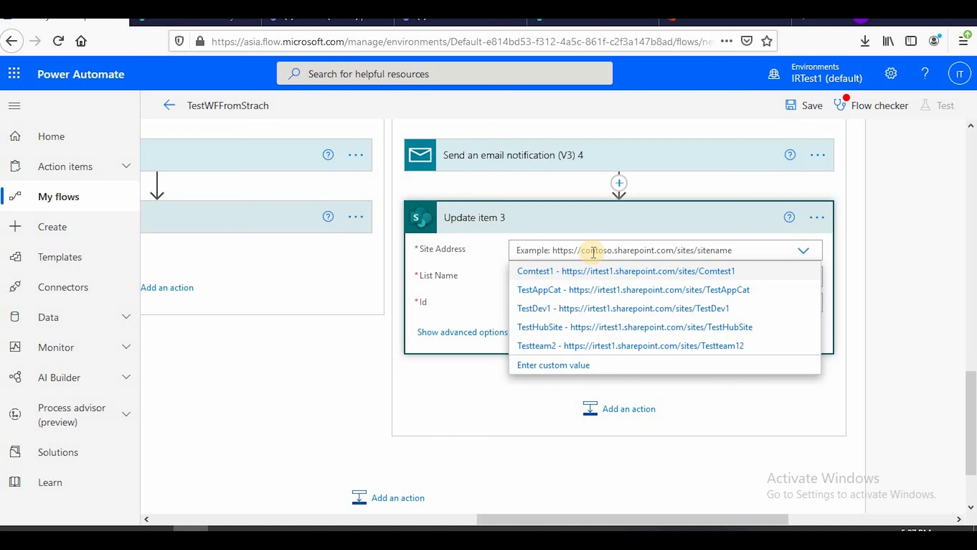
pyautogui.click(634, 345)
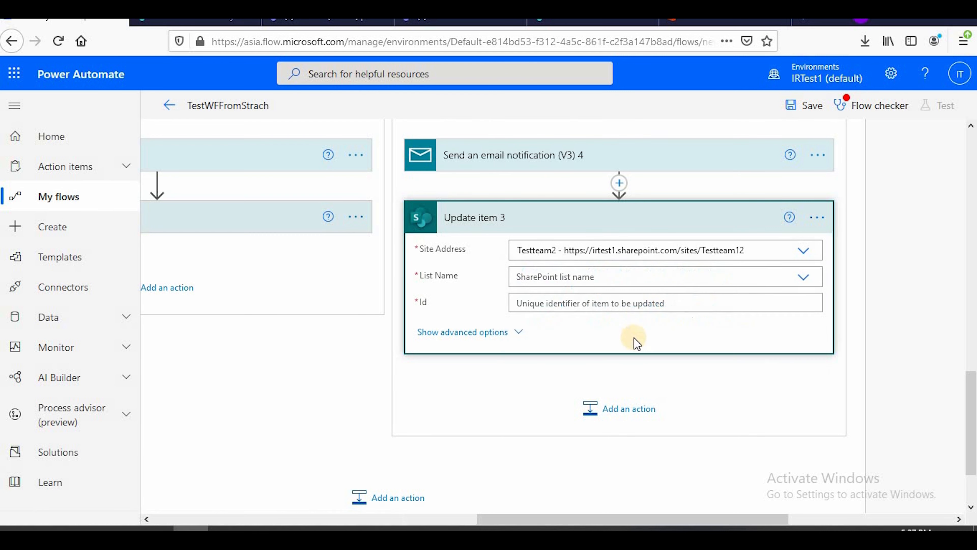
pyautogui.click(598, 277)
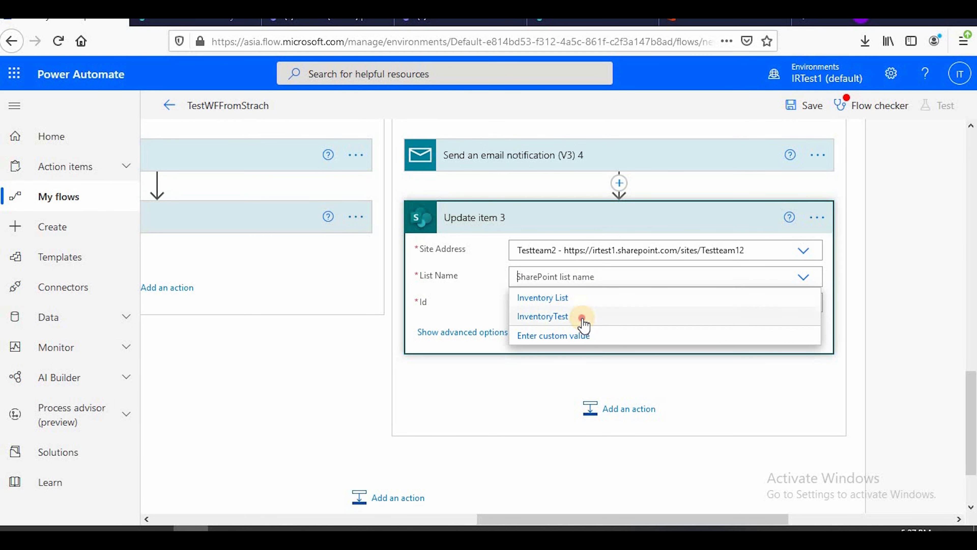
pyautogui.click(570, 317)
# Fill Update item 3's Id and Title fields with the ID and Title values from Get item
pyautogui.click(577, 303)
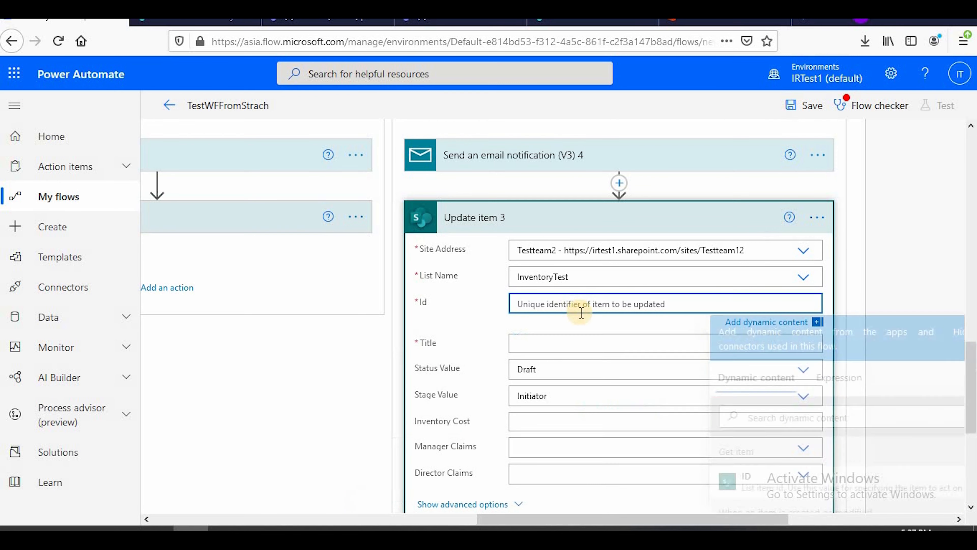
pyautogui.scroll(-2, 773, 468)
pyautogui.click(750, 402)
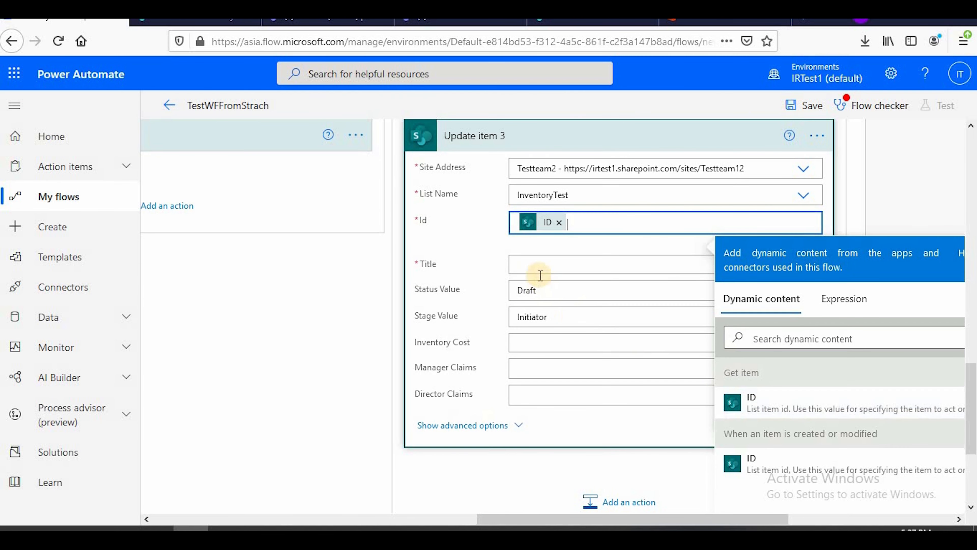
pyautogui.click(539, 265)
pyautogui.scroll(-5, 835, 468)
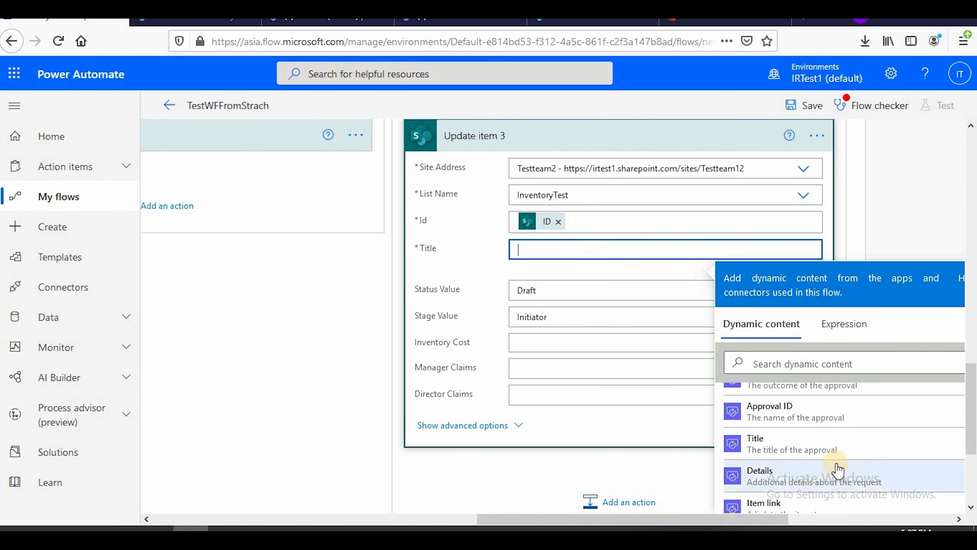
pyautogui.scroll(-5, 774, 453)
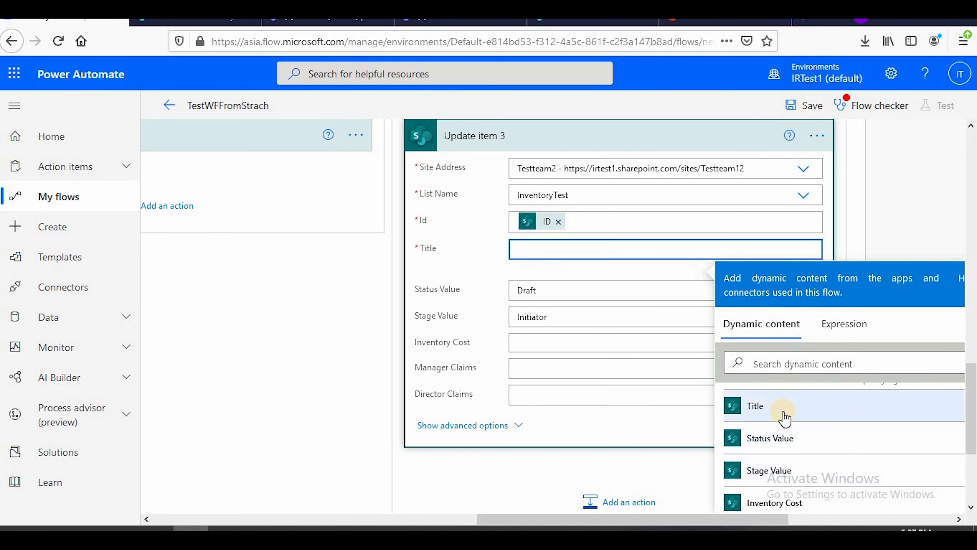
pyautogui.click(781, 409)
# Set Update item 3's Status Value to Rejected and Stage Value to Director, and collapse the action
pyautogui.click(551, 291)
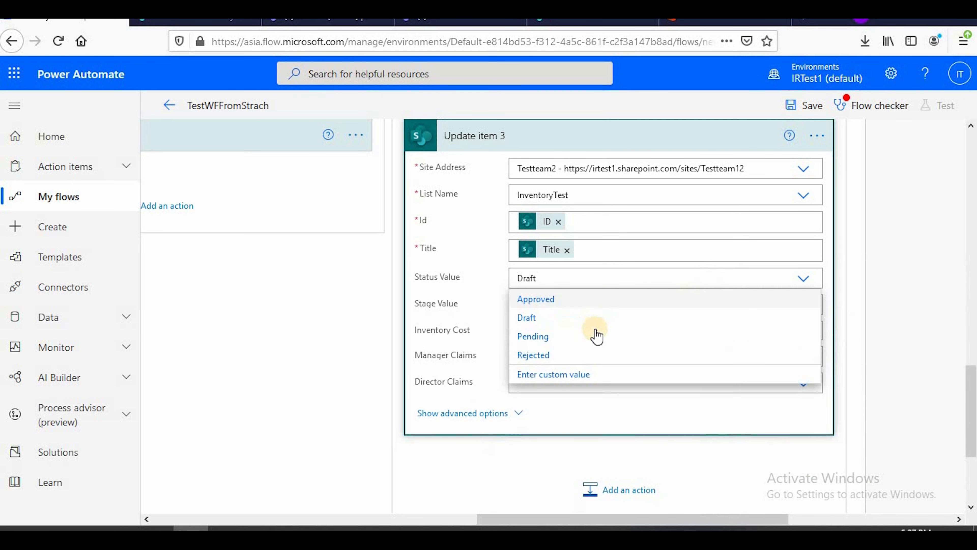
pyautogui.click(550, 359)
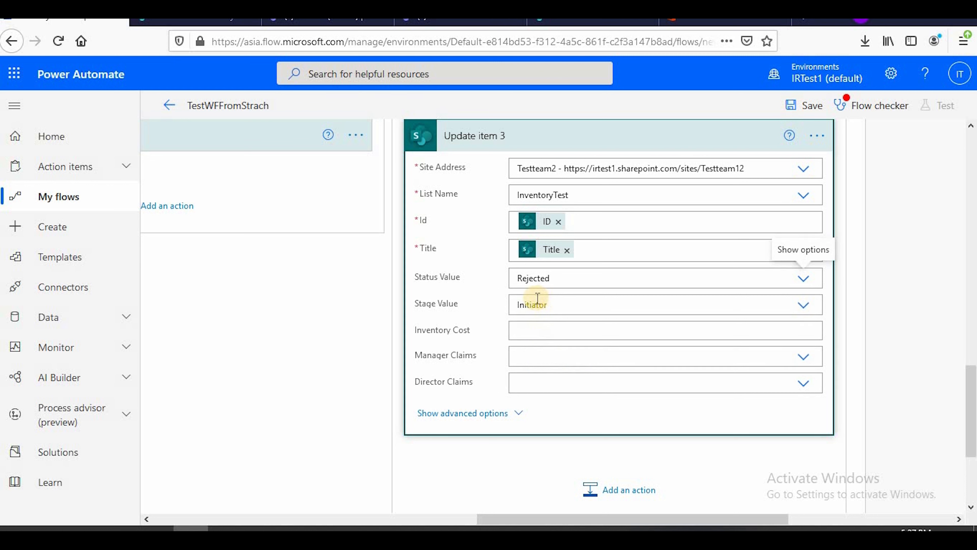
pyautogui.click(574, 303)
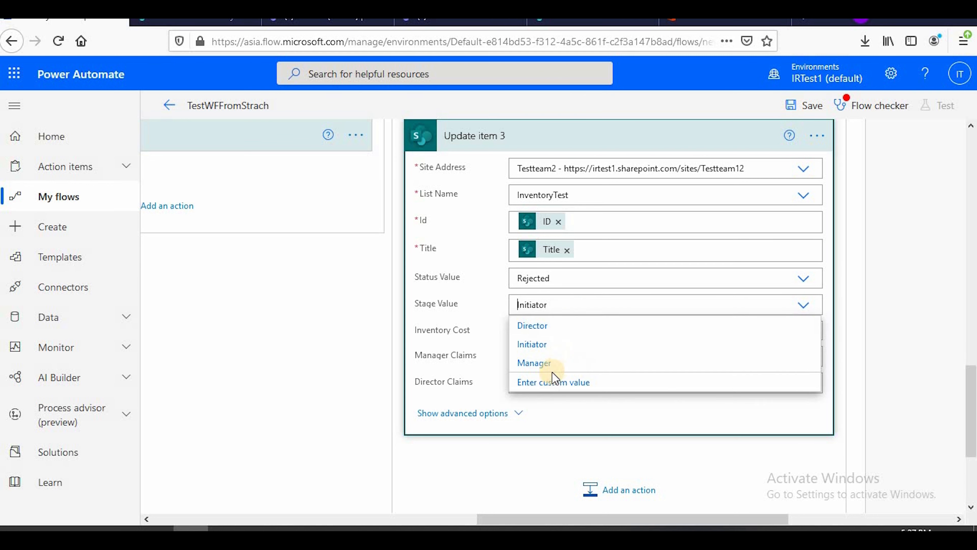
pyautogui.click(549, 329)
pyautogui.scroll(4, 595, 343)
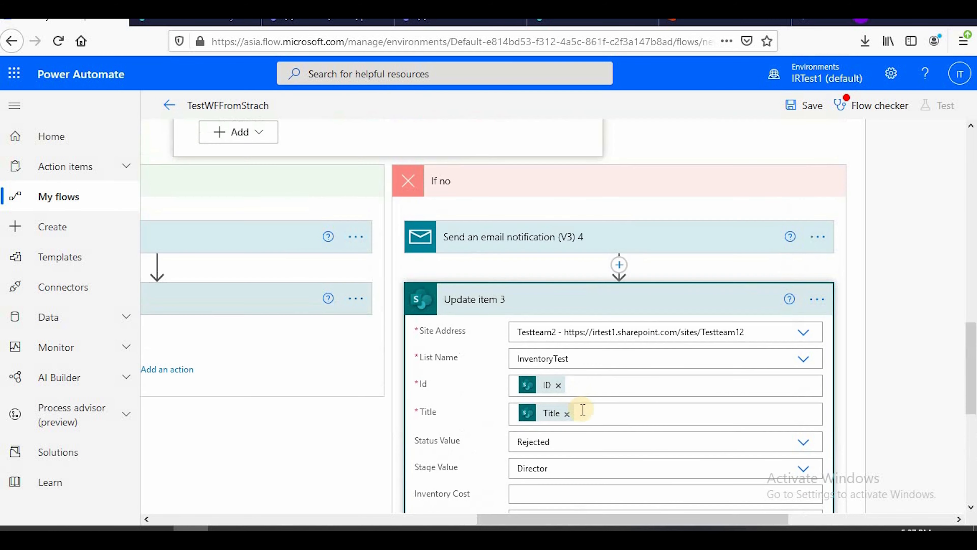
pyautogui.scroll(-6, 583, 409)
pyautogui.scroll(4, 572, 305)
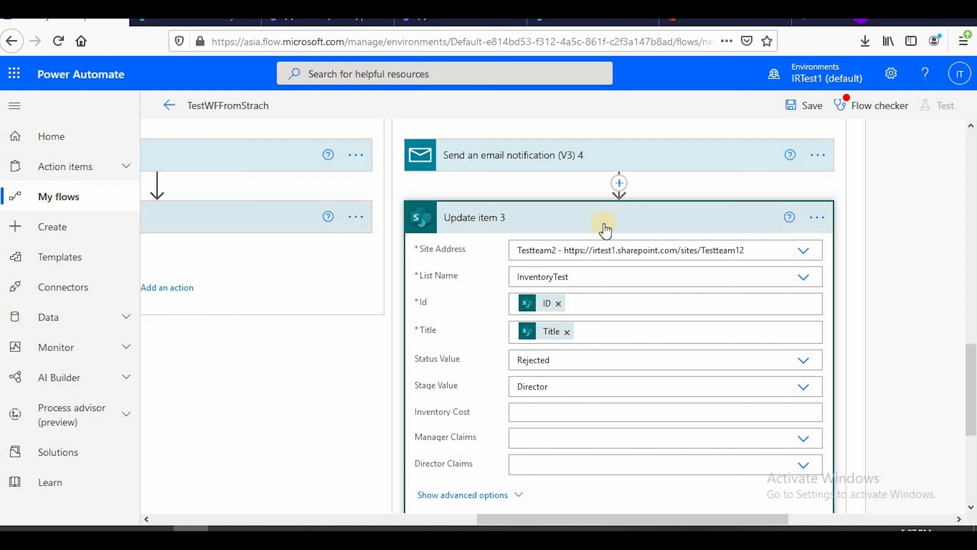
pyautogui.click(574, 218)
# Check the actions in Condition 4's two branches and collapse Condition 3
pyautogui.moveTo(591, 517); pyautogui.dragTo(516, 517)
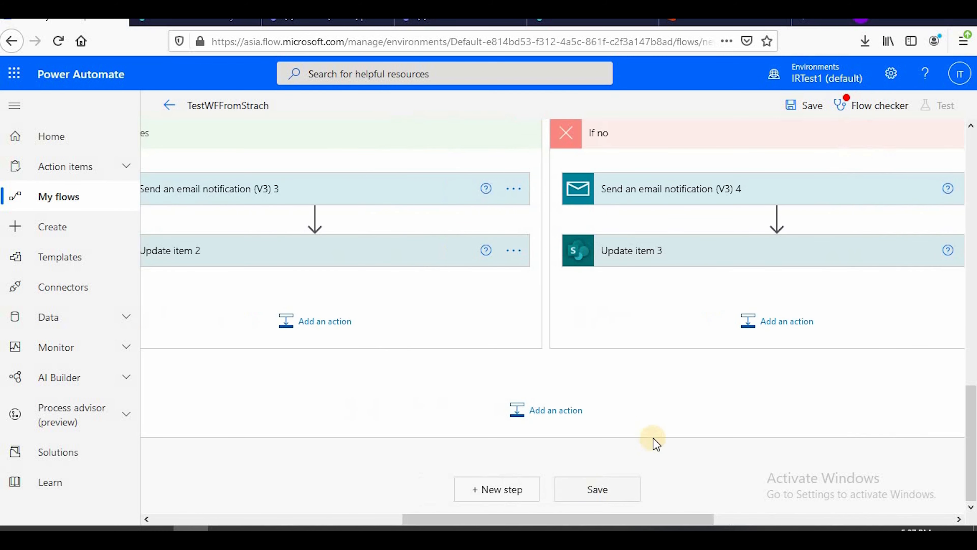
pyautogui.scroll(6, 654, 440)
pyautogui.scroll(-5, 664, 442)
pyautogui.moveTo(666, 518); pyautogui.dragTo(534, 519)
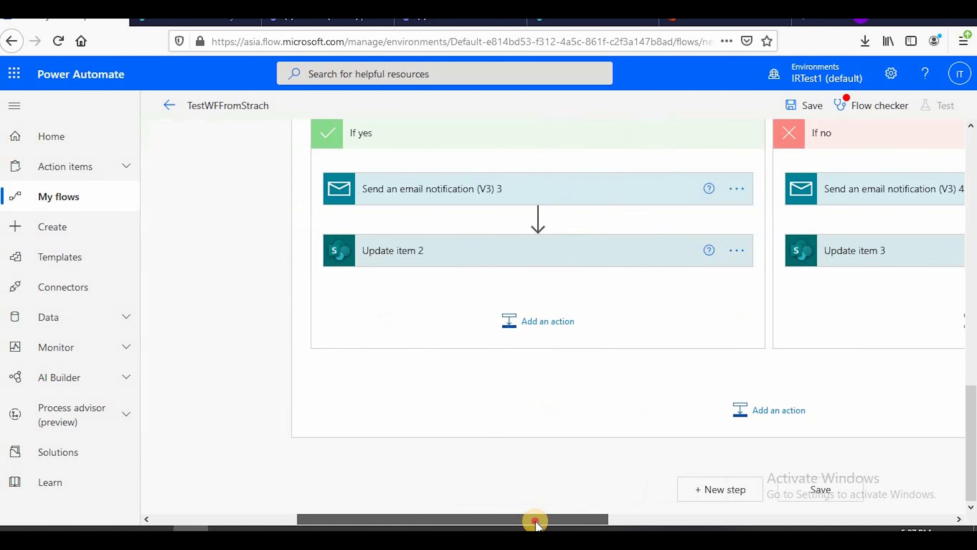
pyautogui.scroll(6, 554, 447)
pyautogui.scroll(-5, 559, 448)
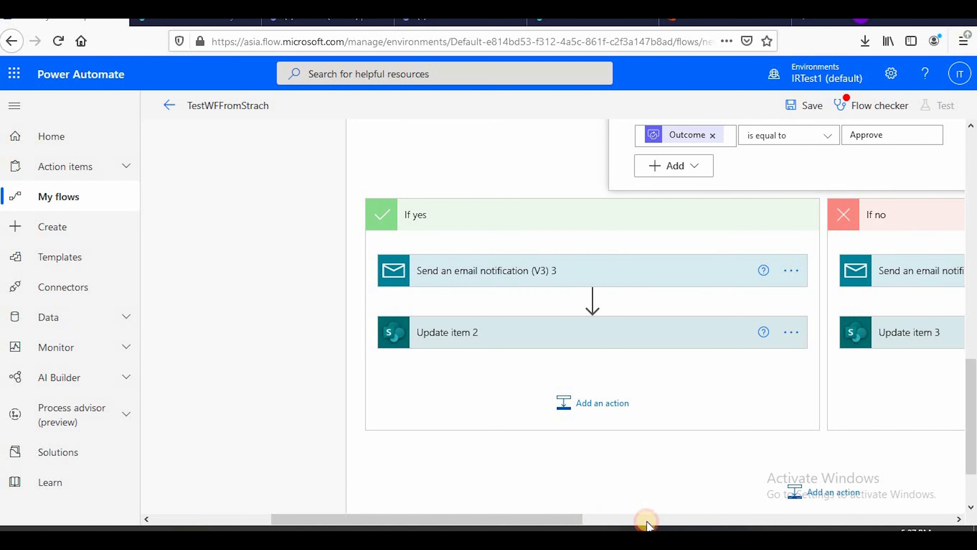
pyautogui.moveTo(582, 517); pyautogui.dragTo(618, 516)
pyautogui.scroll(10, 718, 406)
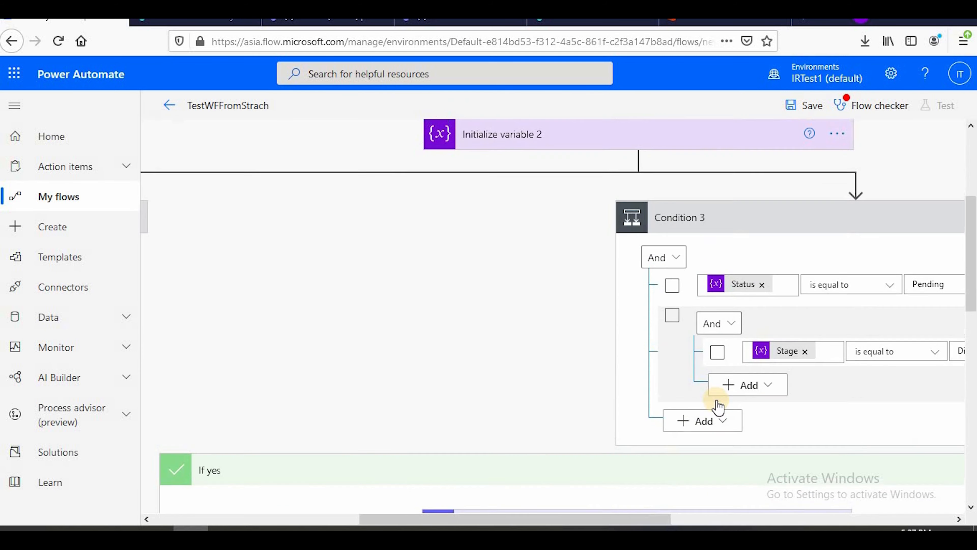
pyautogui.scroll(5, 718, 406)
pyautogui.click(757, 416)
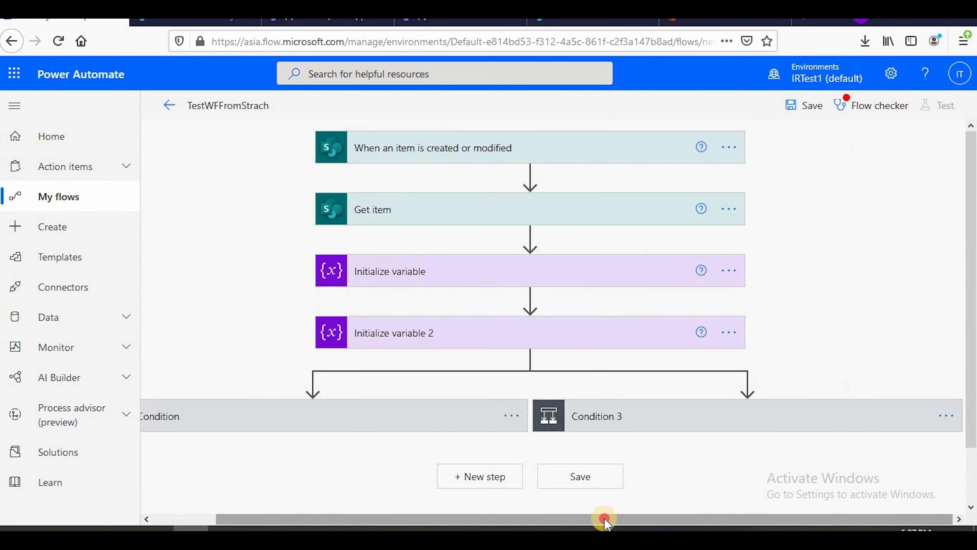
# Expand the first Condition and its nested Condition 2 to reach the If no branch with the rejection email
pyautogui.moveTo(602, 518); pyautogui.dragTo(313, 423)
pyautogui.click(311, 424)
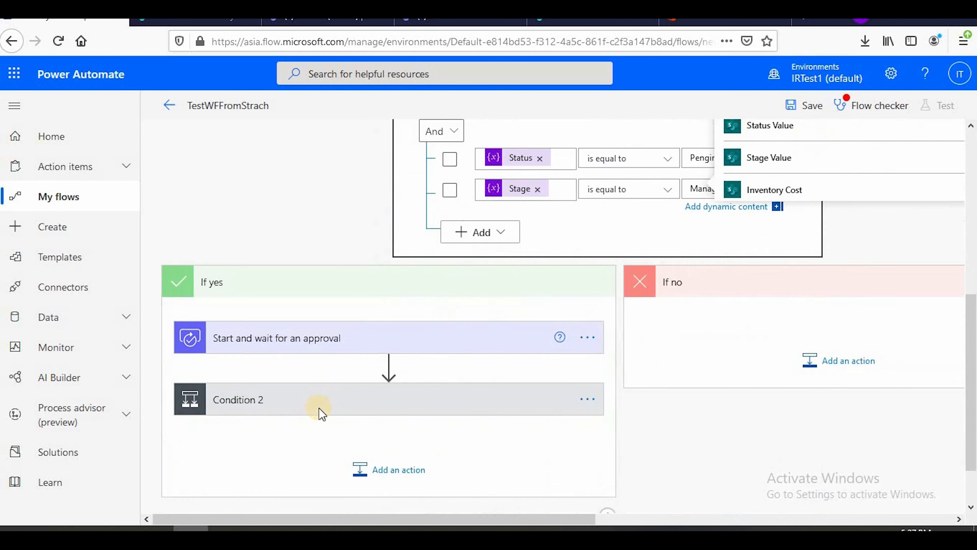
pyautogui.click(304, 345)
pyautogui.scroll(-8, 348, 374)
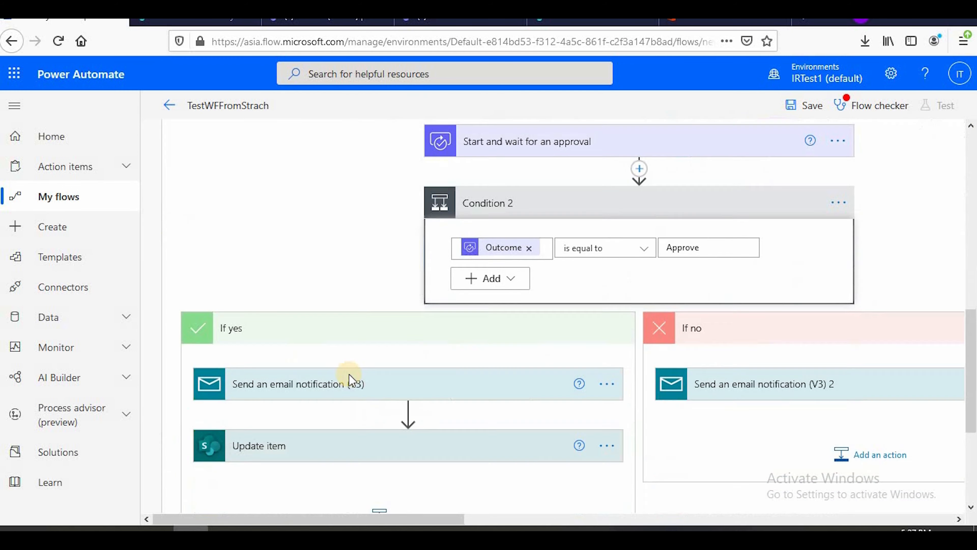
pyautogui.moveTo(485, 521); pyautogui.dragTo(553, 360)
pyautogui.scroll(2, 550, 312)
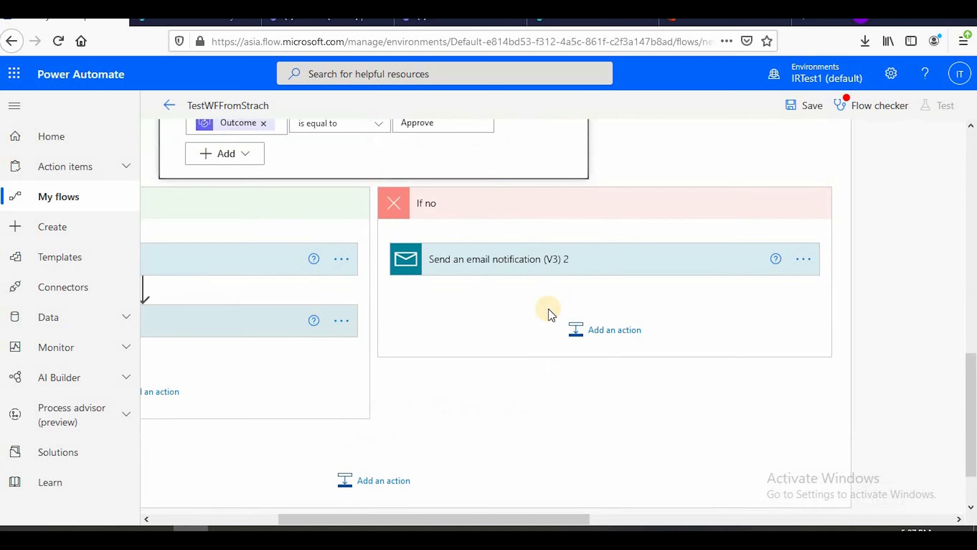
pyautogui.scroll(4, 325, 244)
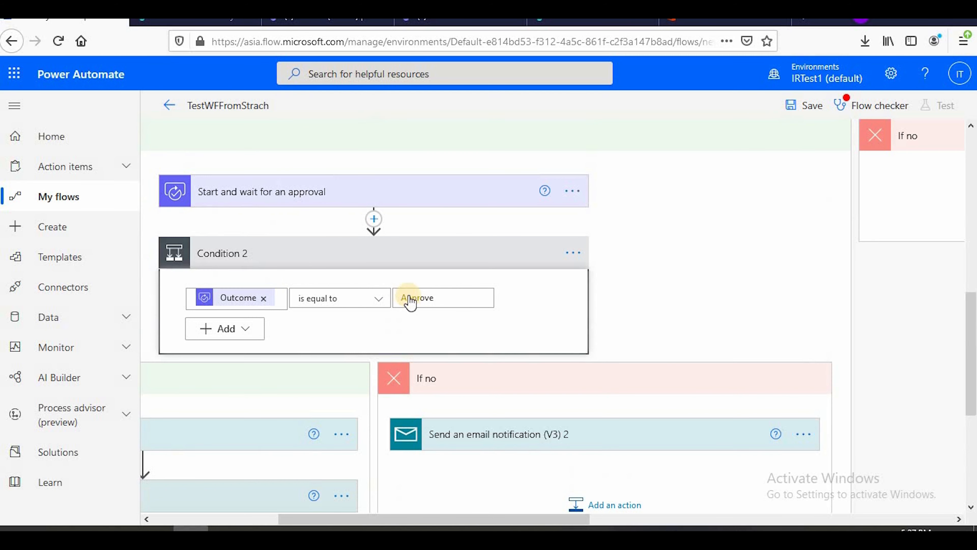
pyautogui.scroll(-2, 480, 356)
# Add a SharePoint Update item action after the email notification in Condition 2's If no branch, searching for "update item"
pyautogui.click(579, 418)
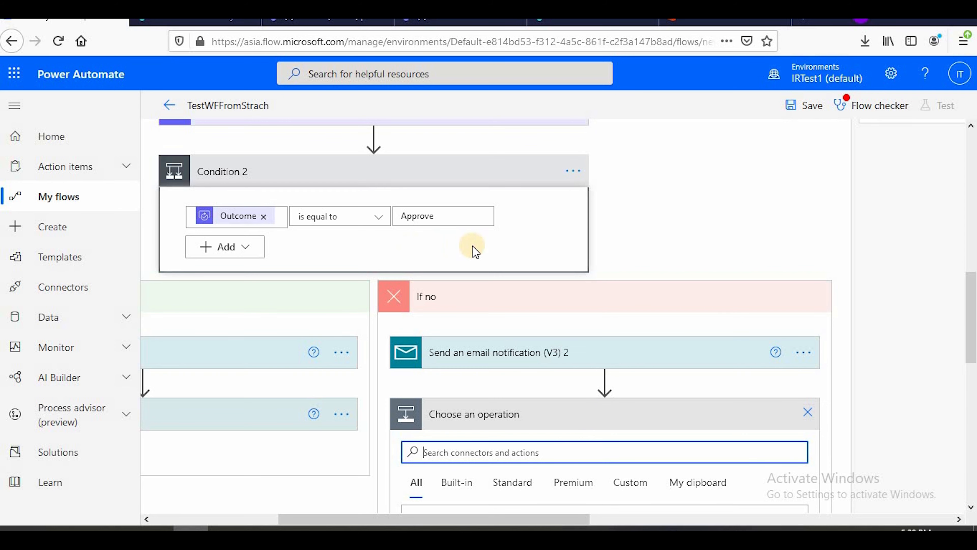
pyautogui.scroll(-4, 504, 266)
pyautogui.scroll(4, 484, 251)
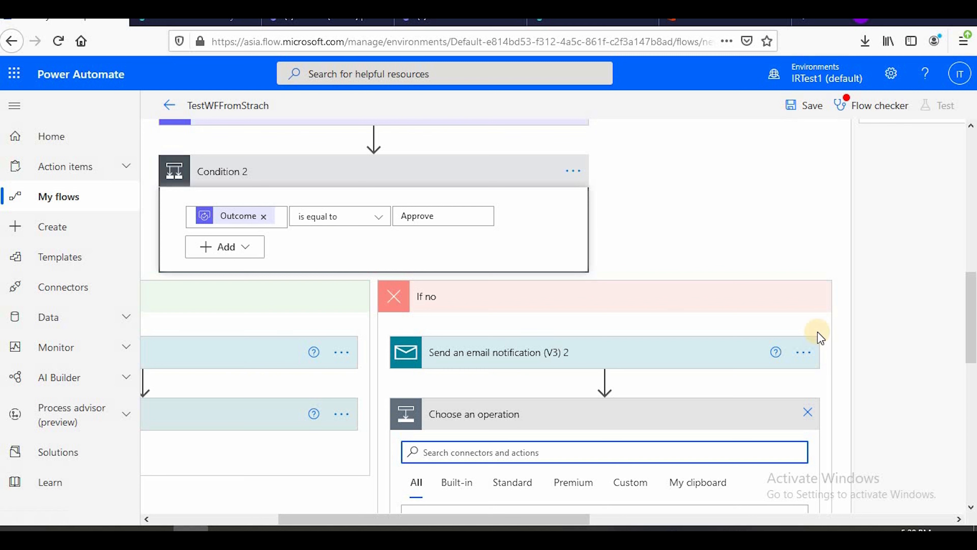
pyautogui.scroll(-3, 606, 339)
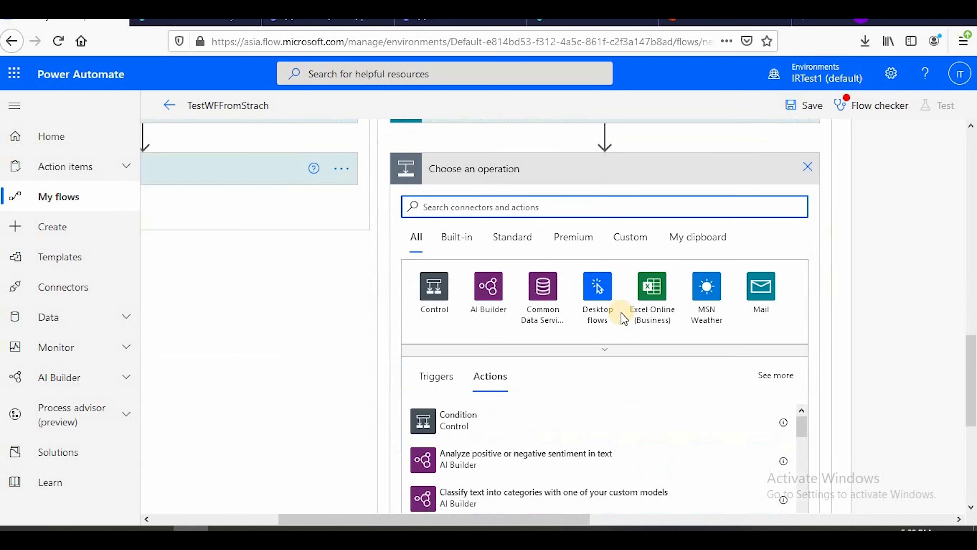
pyautogui.scroll(2, 620, 315)
pyautogui.scroll(2, 515, 254)
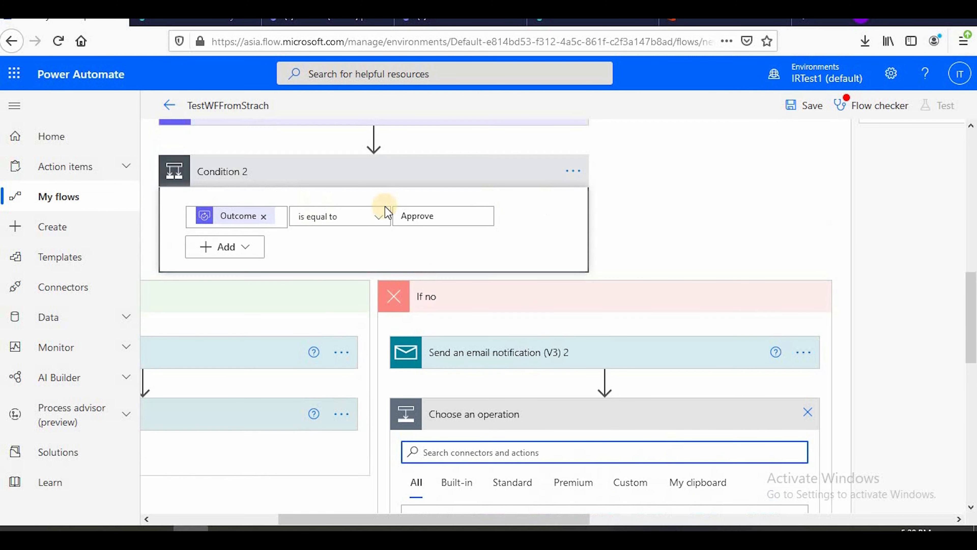
pyautogui.scroll(-4, 610, 349)
pyautogui.click(496, 289)
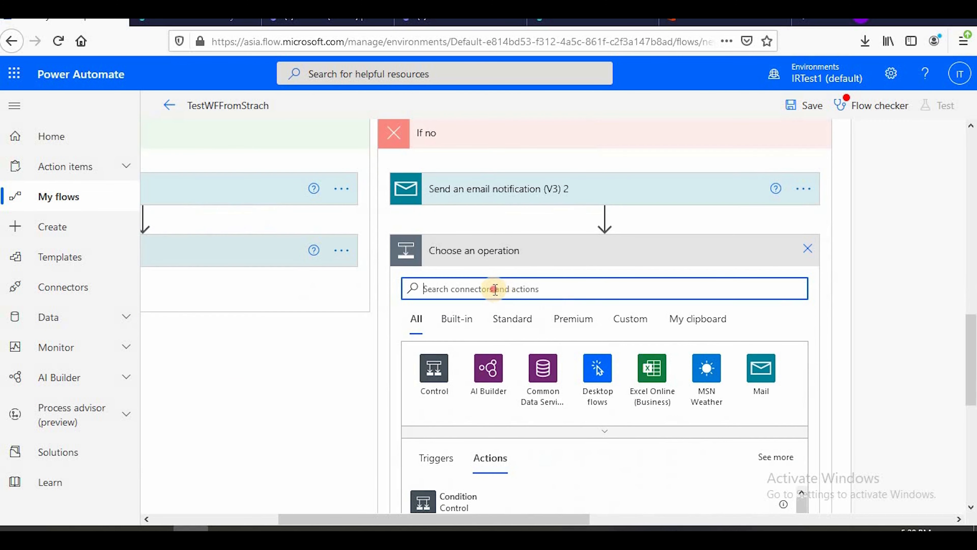
pyautogui.write('up')
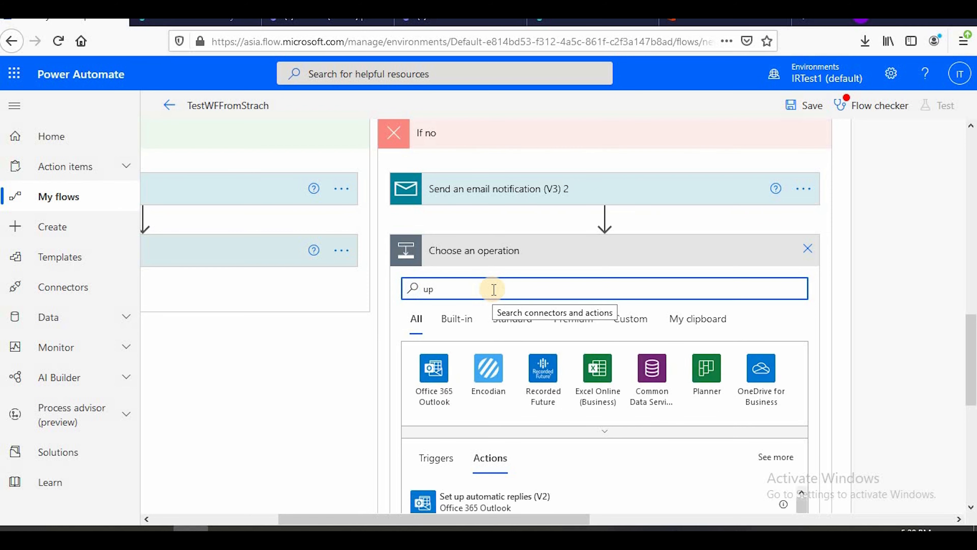
pyautogui.write('date item')
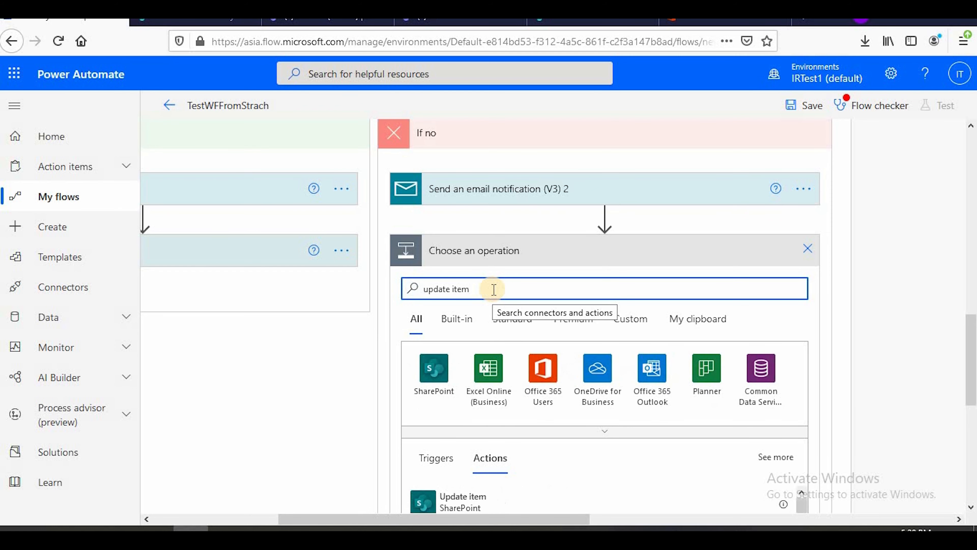
pyautogui.scroll(-2, 547, 385)
pyautogui.click(546, 421)
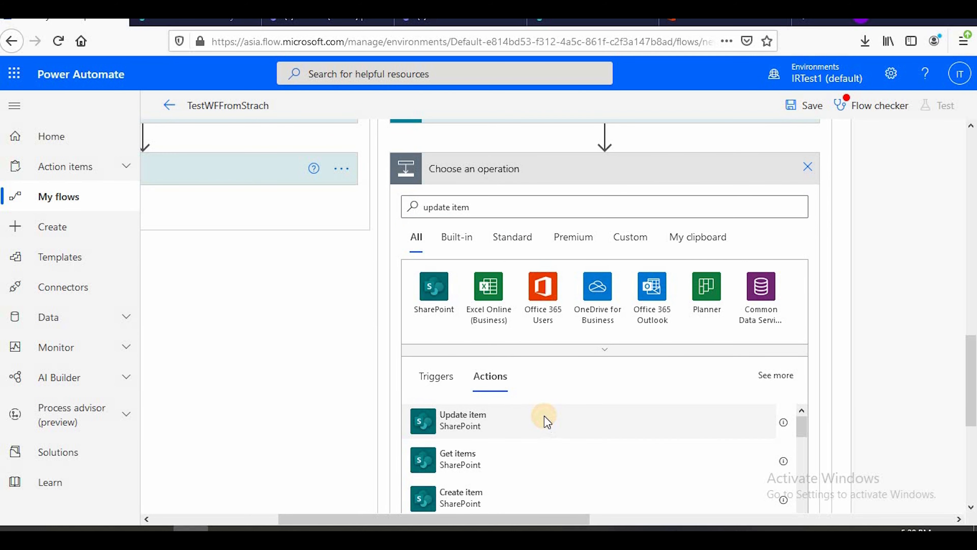
# Point Update item 4 to the Testteam2 site and InventoryTest list, with Get item's ID as its Id
pyautogui.click(566, 202)
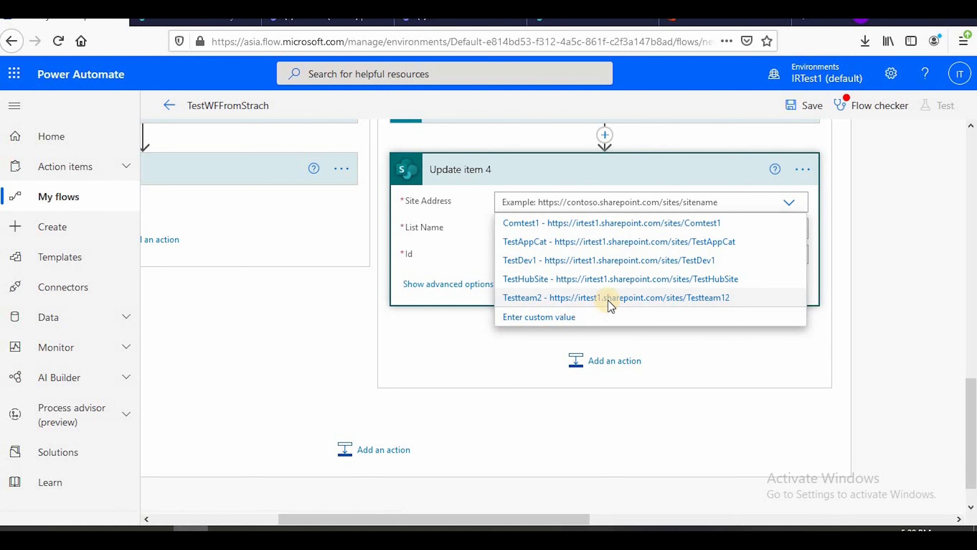
pyautogui.click(606, 298)
pyautogui.click(559, 231)
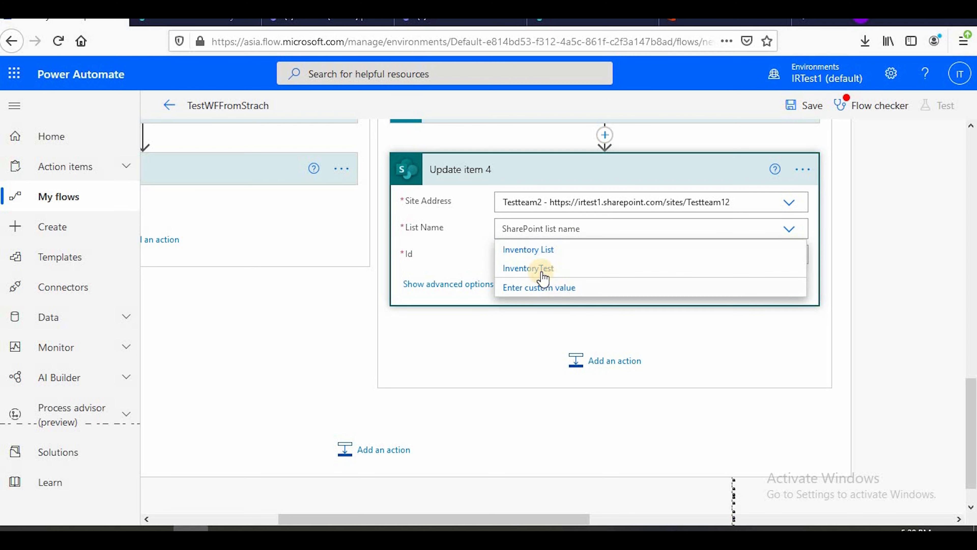
pyautogui.click(540, 275)
pyautogui.click(539, 252)
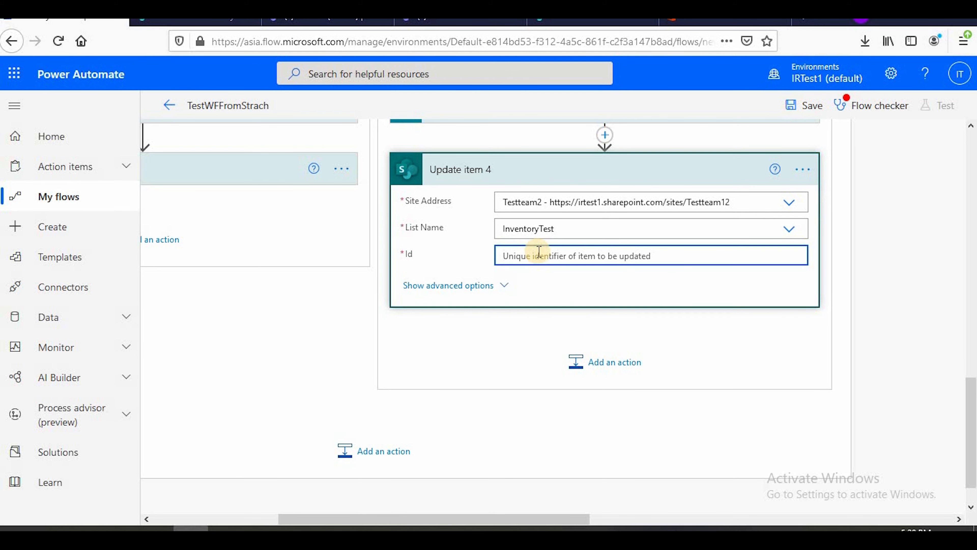
pyautogui.click(807, 436)
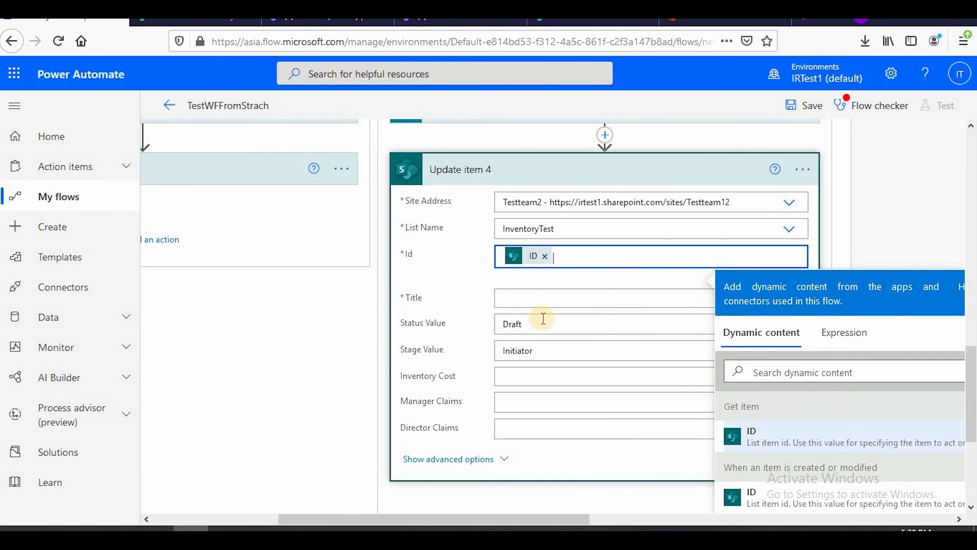
# Fill Update item 4's Title with the Title value from Get item and set its Status Value to Rejected
pyautogui.click(545, 299)
pyautogui.scroll(-3, 824, 443)
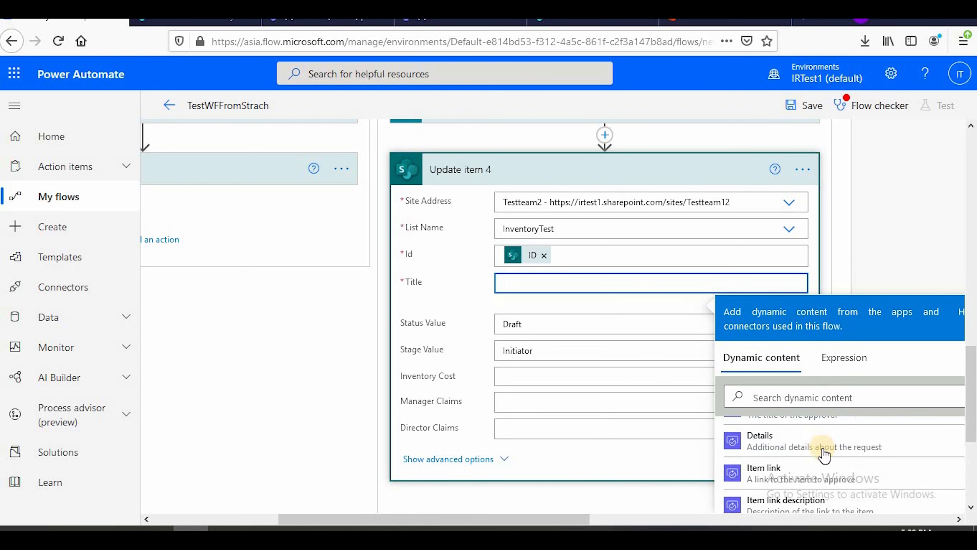
pyautogui.scroll(-10, 824, 454)
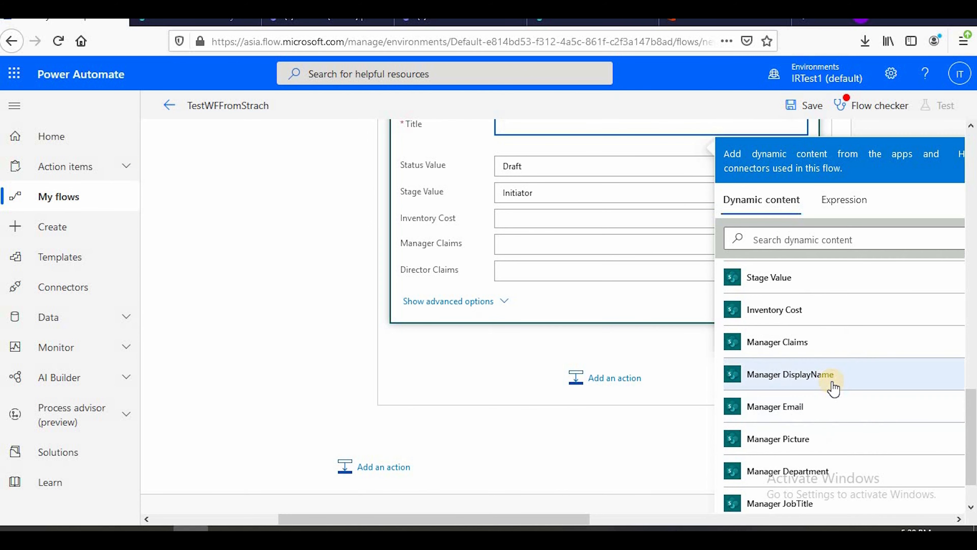
pyautogui.scroll(5, 833, 387)
pyautogui.click(796, 362)
pyautogui.scroll(4, 545, 382)
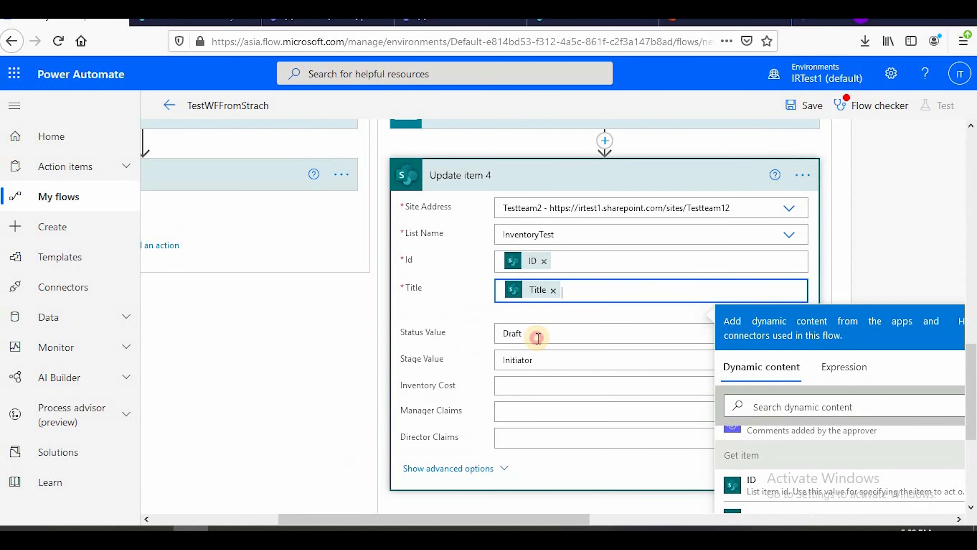
pyautogui.click(538, 337)
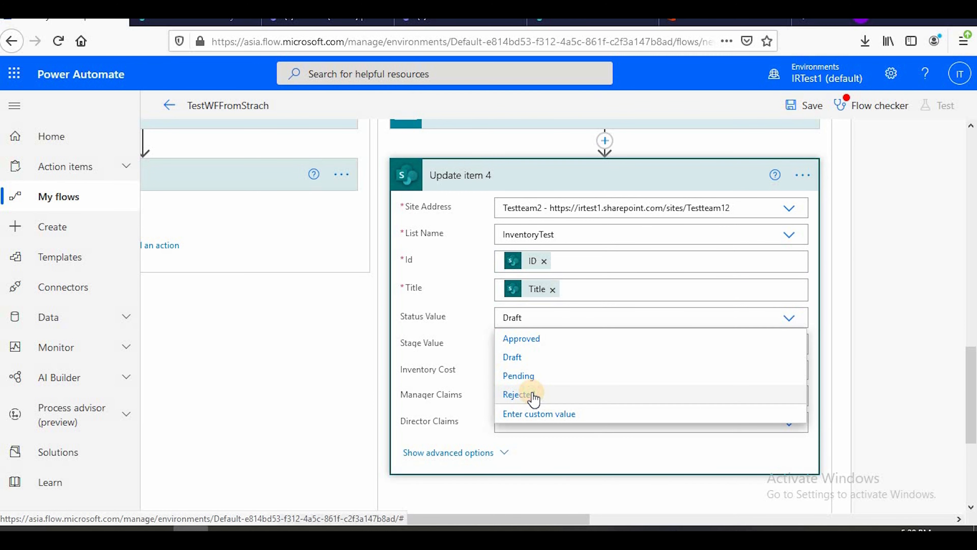
pyautogui.click(517, 394)
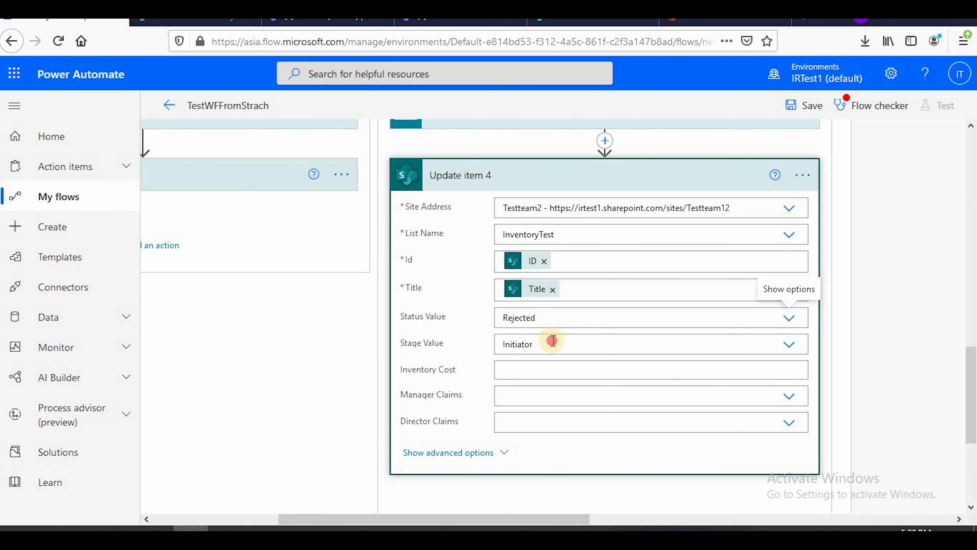
# Set Update item 4's Stage Value to Manager and collapse the outer Condition
pyautogui.click(553, 341)
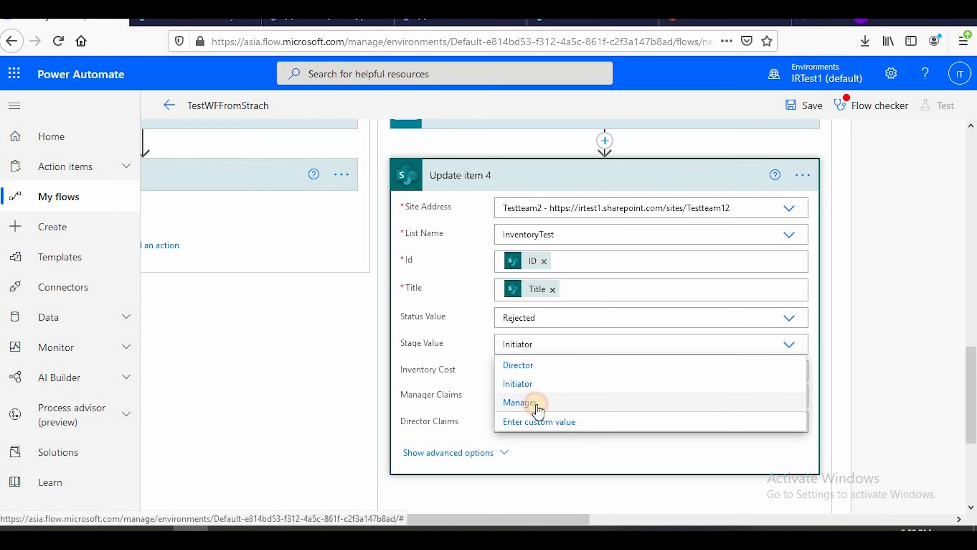
pyautogui.click(520, 402)
pyautogui.scroll(-2, 567, 425)
pyautogui.scroll(10, 562, 371)
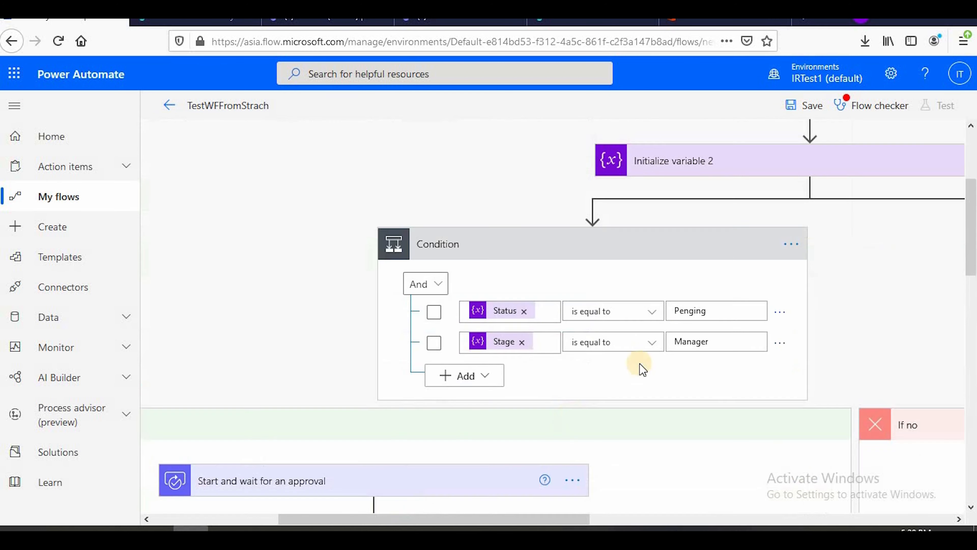
pyautogui.scroll(5, 642, 369)
pyautogui.click(554, 423)
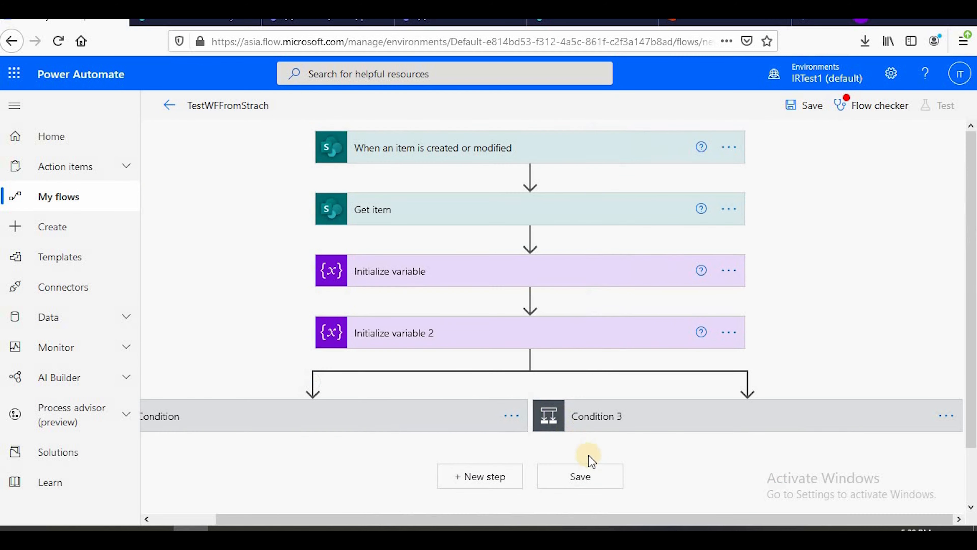
# Save the flow and review the Update item warnings in the Flow checker
pyautogui.scroll(-2, 608, 481)
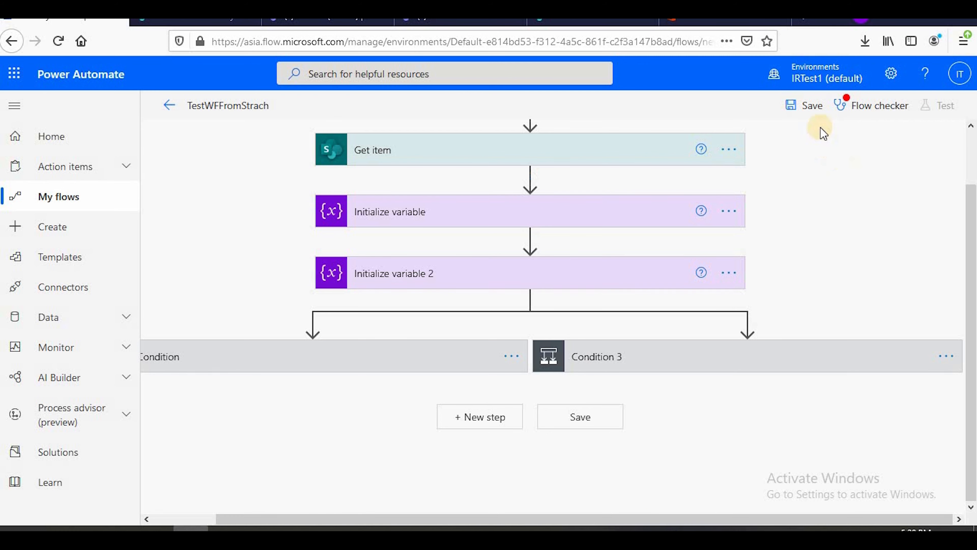
pyautogui.click(802, 112)
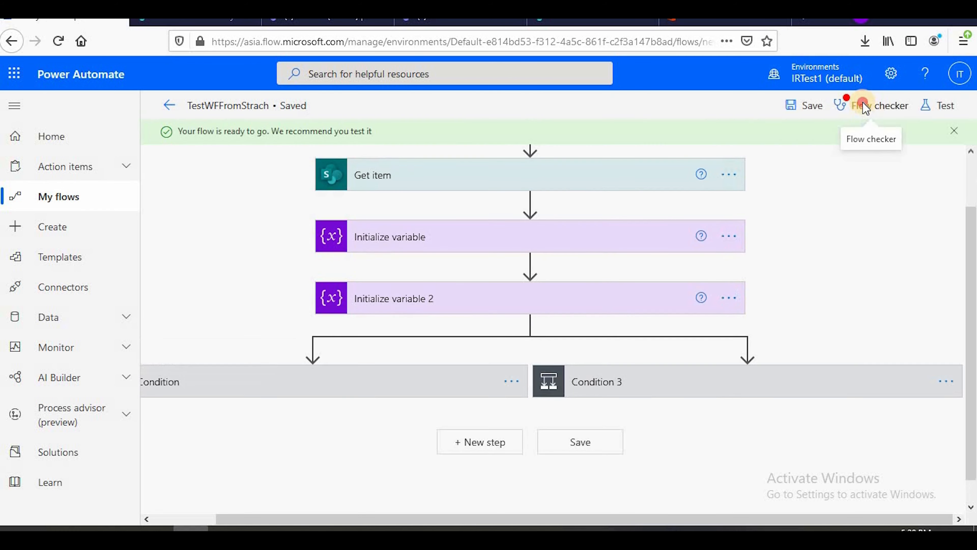
pyautogui.click(868, 108)
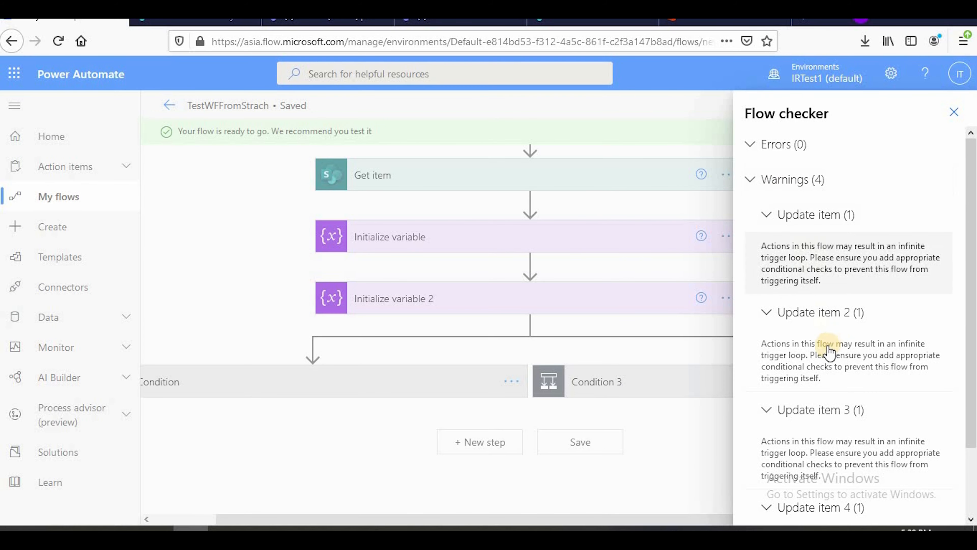
pyautogui.scroll(-2, 824, 335)
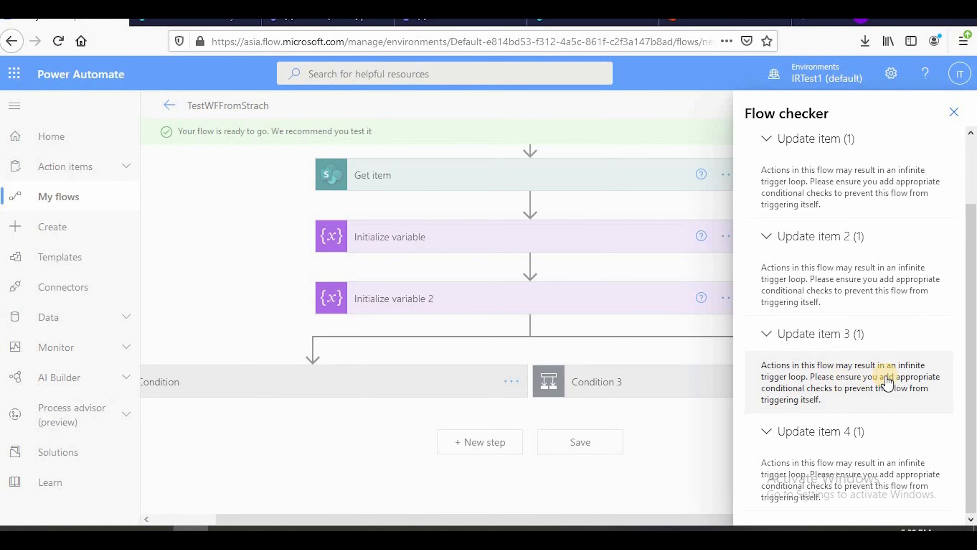
pyautogui.scroll(2, 881, 339)
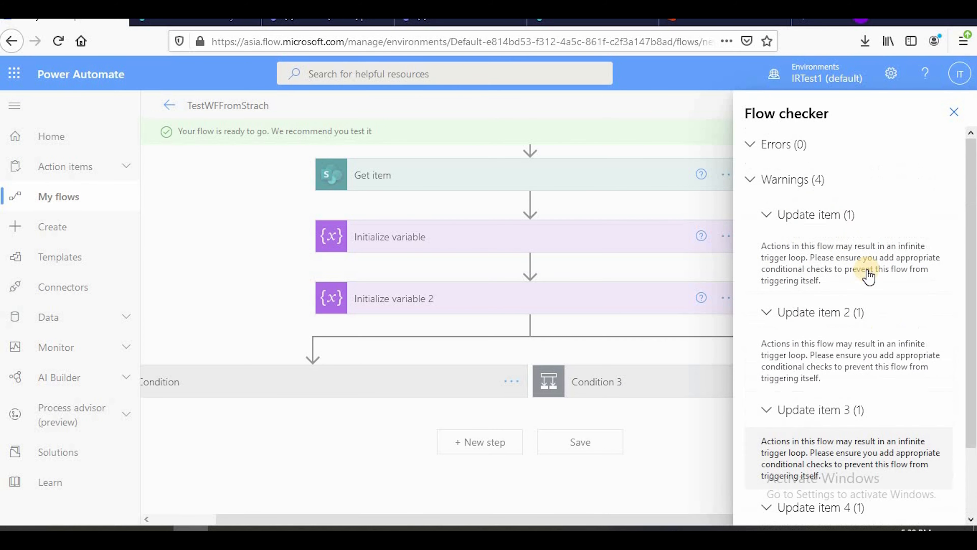
pyautogui.click(767, 215)
pyautogui.click(751, 180)
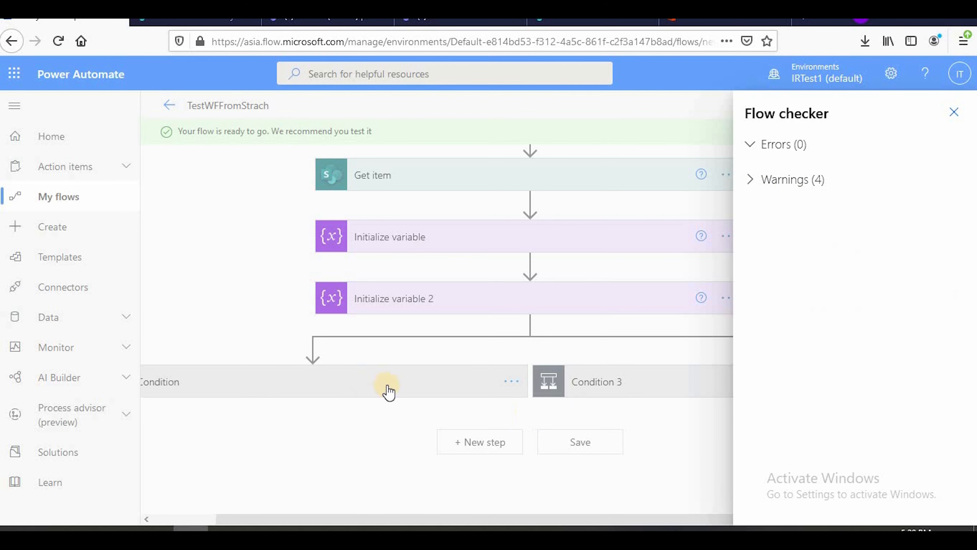
pyautogui.click(954, 112)
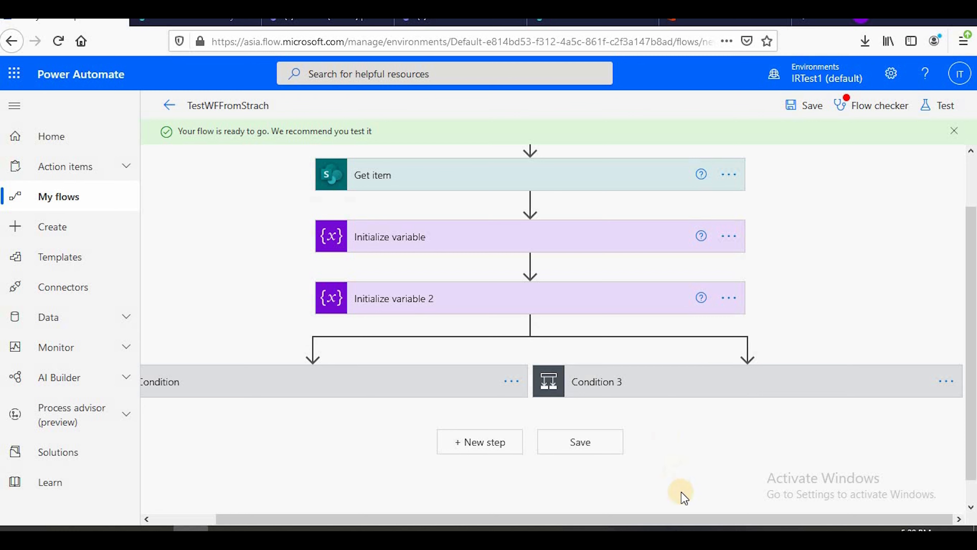
# Return to the TestWFFromStrach details page and dismiss the notice shown there
pyautogui.moveTo(688, 520); pyautogui.dragTo(603, 523)
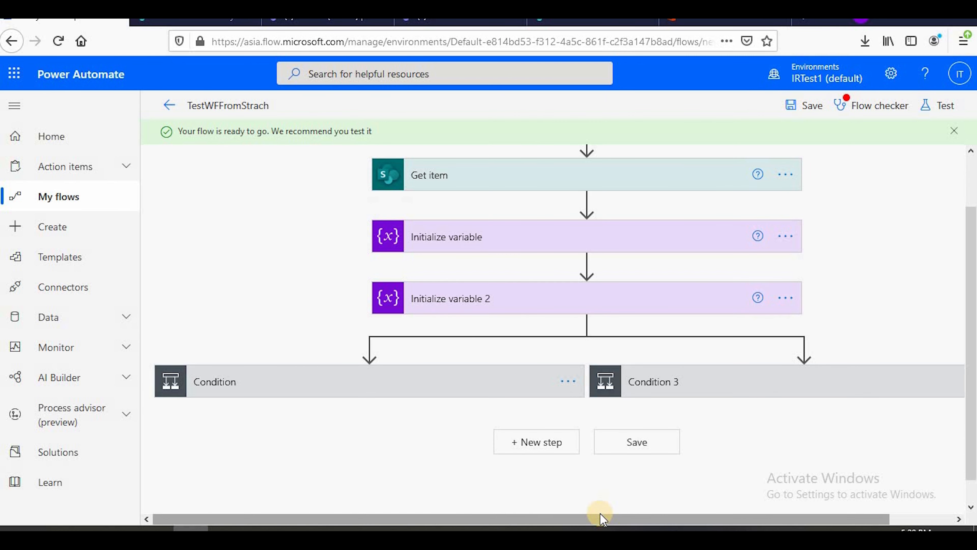
pyautogui.moveTo(230, 132); pyautogui.dragTo(362, 131)
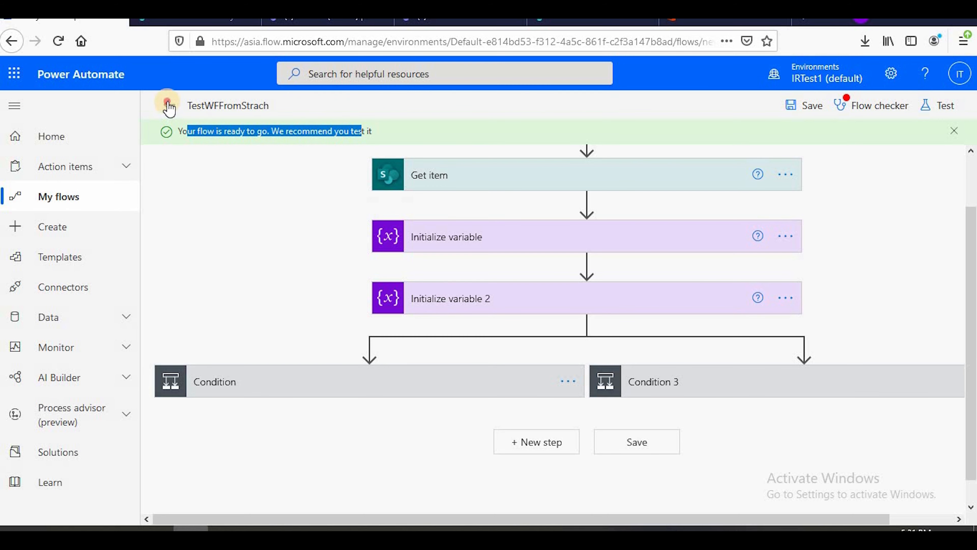
pyautogui.click(169, 108)
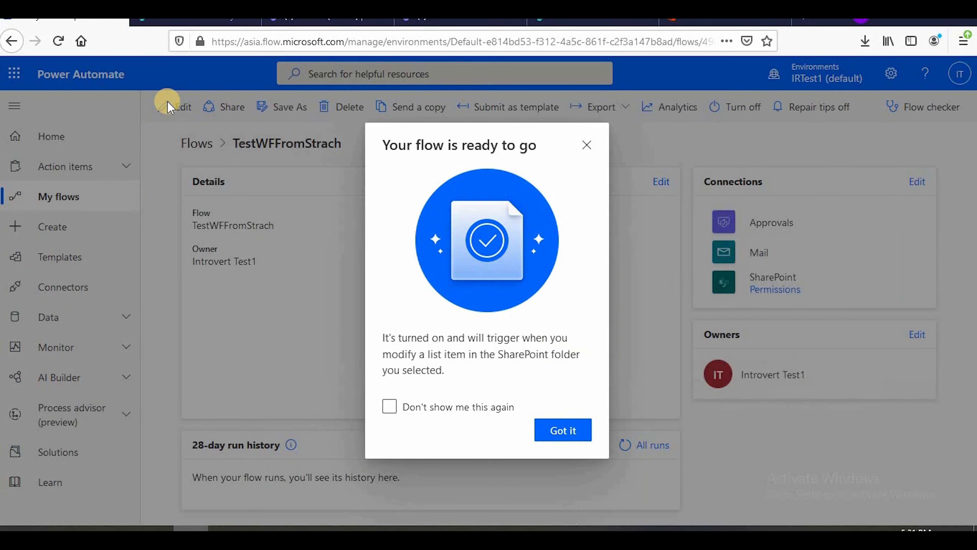
pyautogui.click(585, 145)
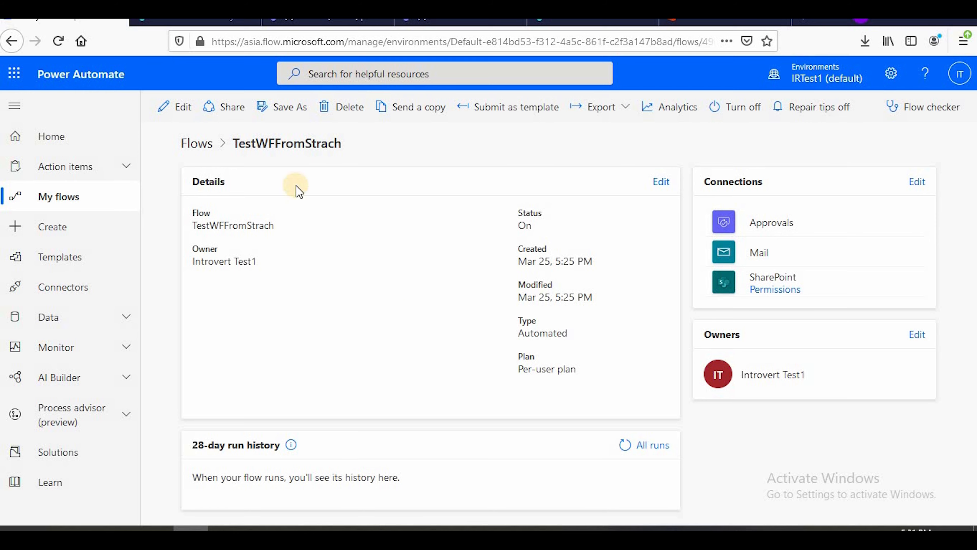
# Start a new item in SharePoint's InventoryTest list titled Test1, with Status Pending and Stage Manager, checking these against the flowchart
pyautogui.click(196, 22)
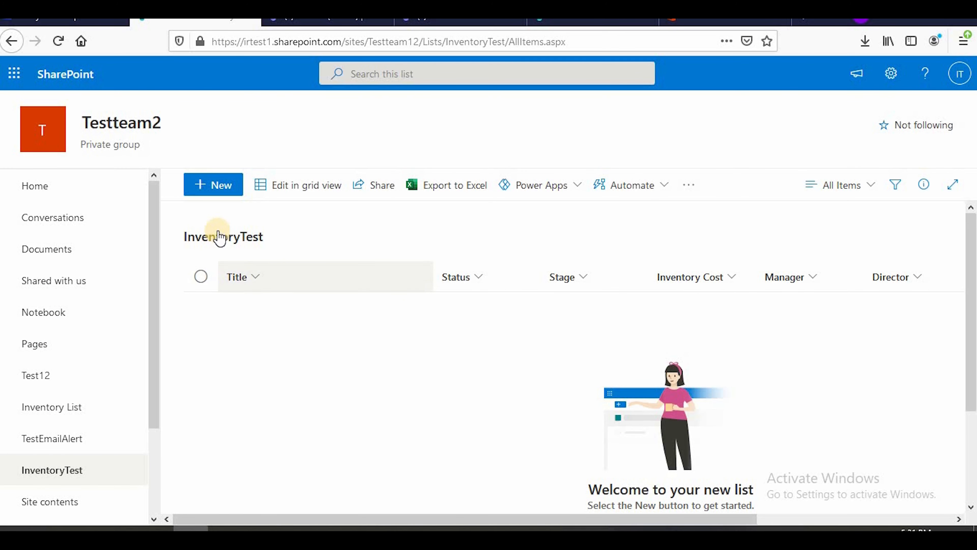
pyautogui.click(214, 191)
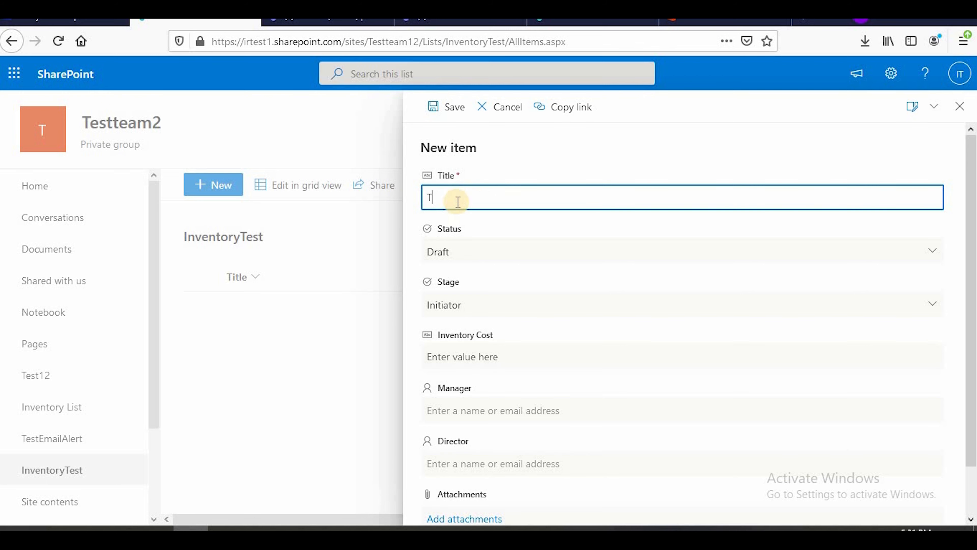
pyautogui.write('Test1')
pyautogui.click(495, 251)
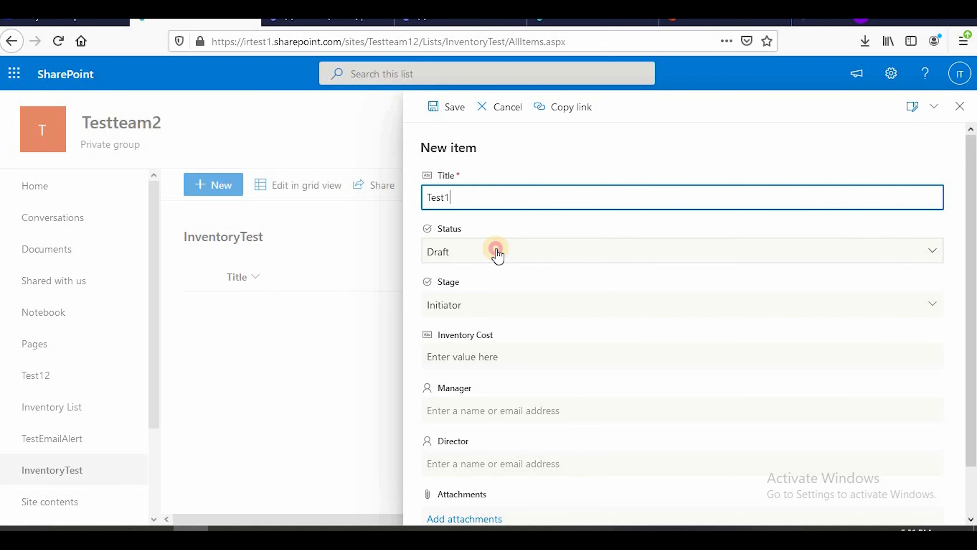
pyautogui.click(499, 327)
pyautogui.click(495, 307)
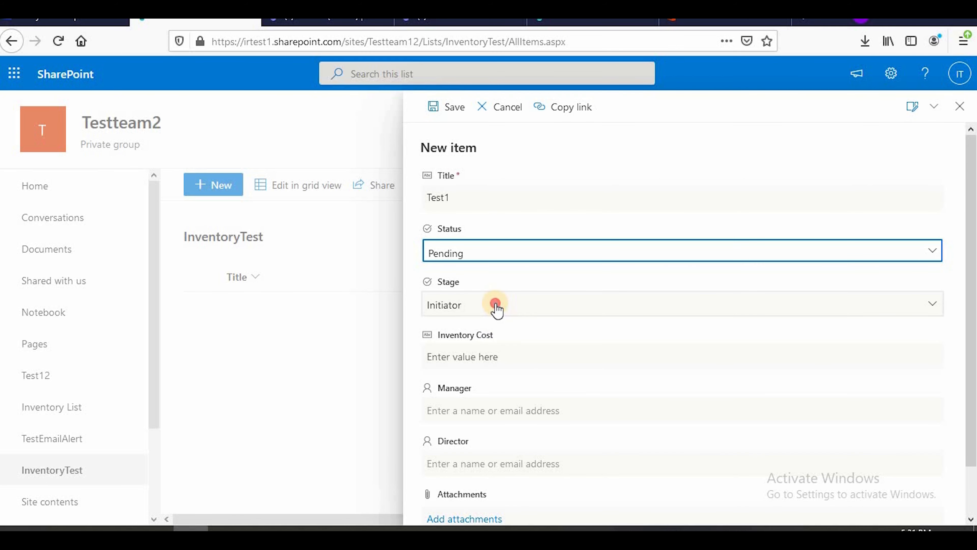
pyautogui.click(505, 385)
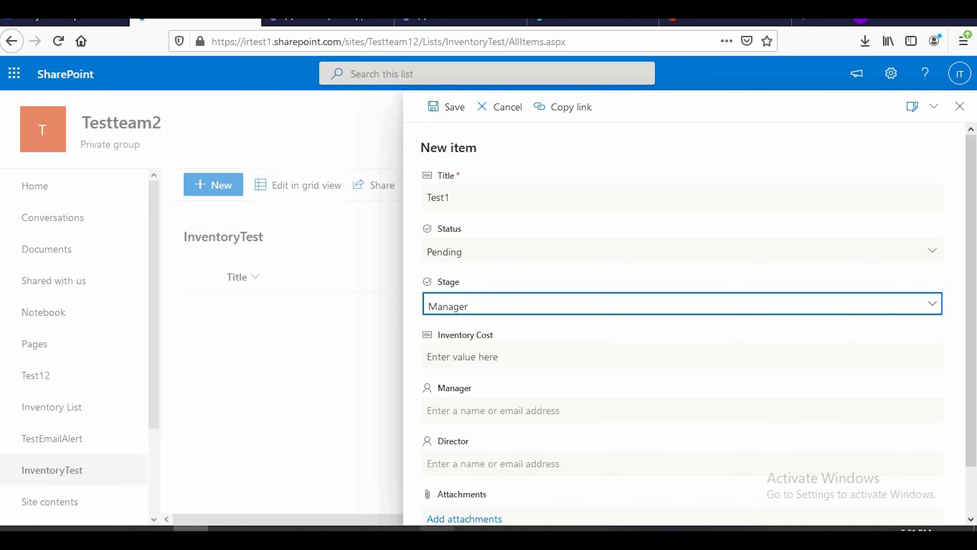
pyautogui.click(549, 481)
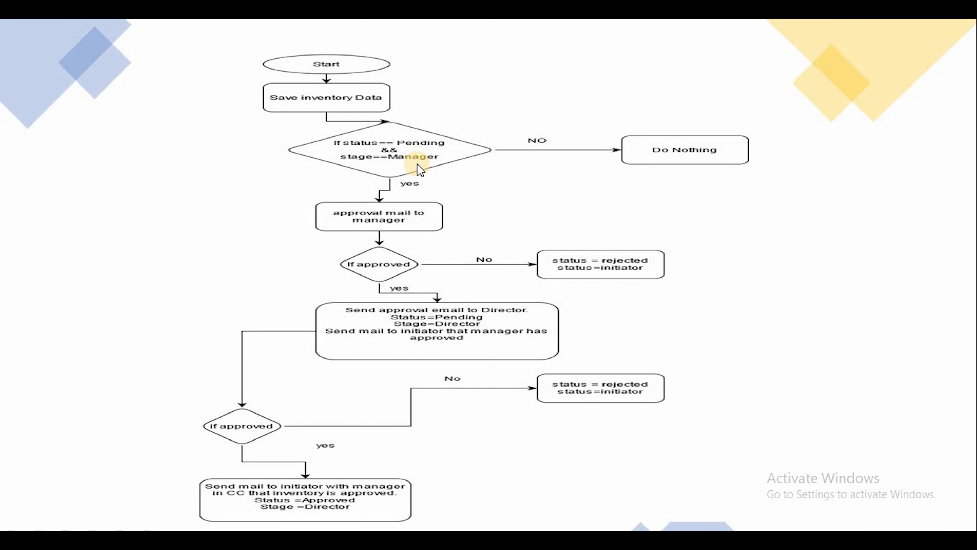
pyautogui.hotkey('alt', 'Tab')
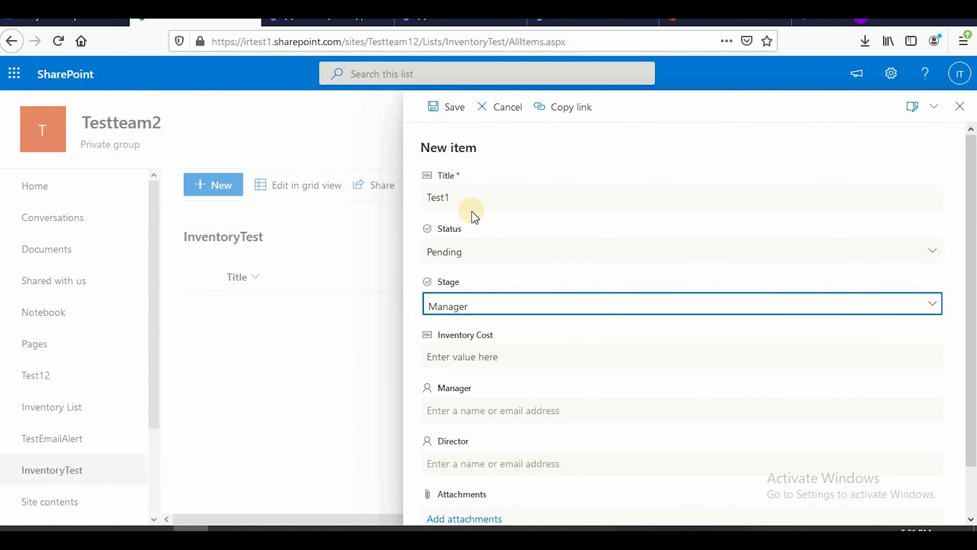
# Set the new item's Inventory Cost to 50000 and choose test4 as its Manager
pyautogui.scroll(-1, 558, 305)
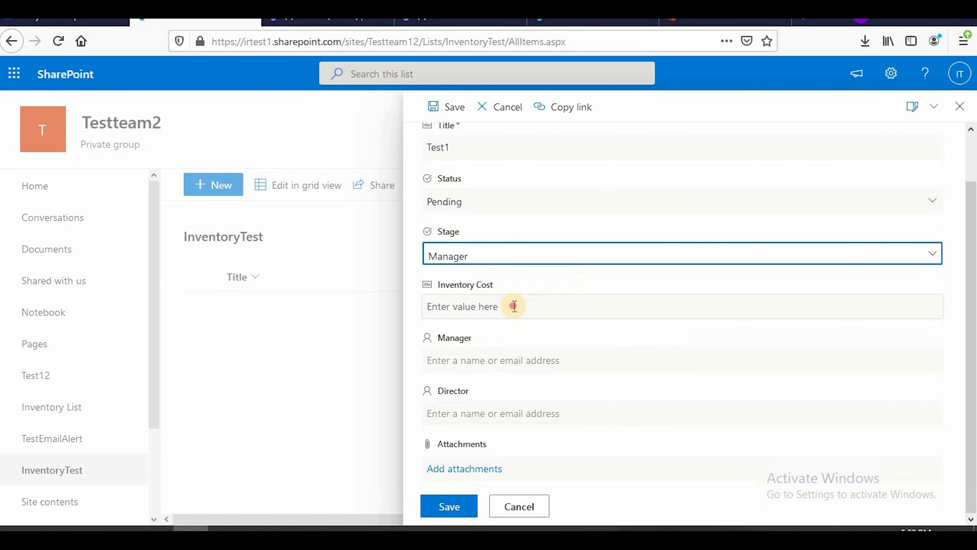
pyautogui.click(514, 306)
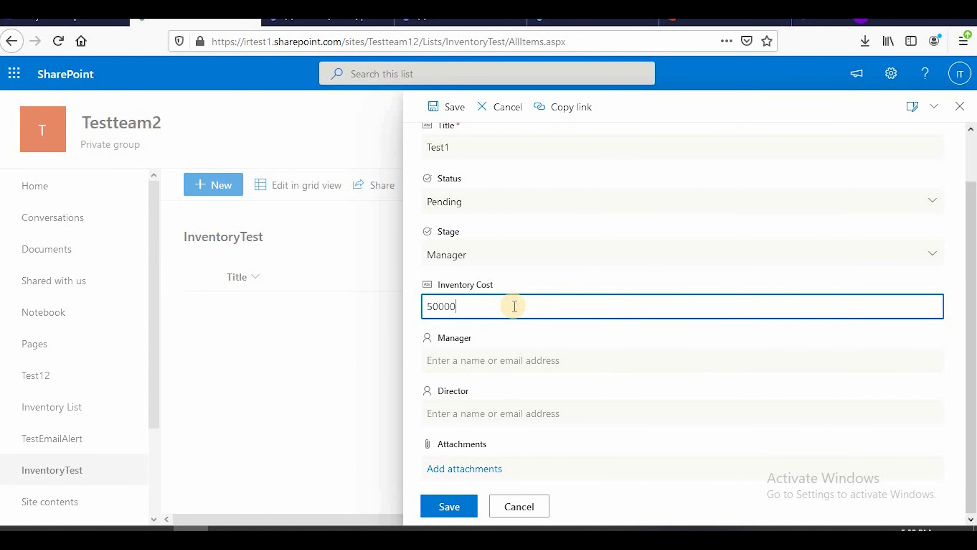
pyautogui.click(540, 363)
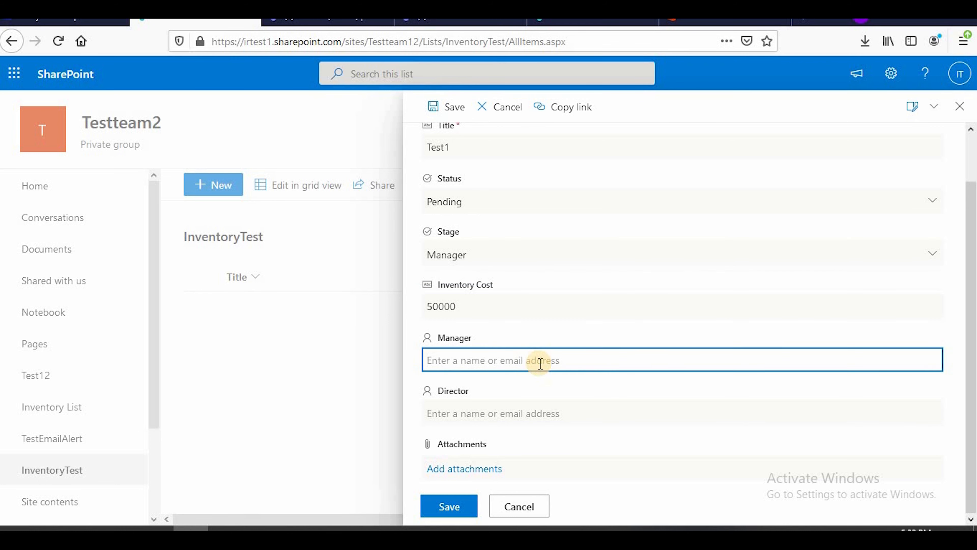
pyautogui.write('test4')
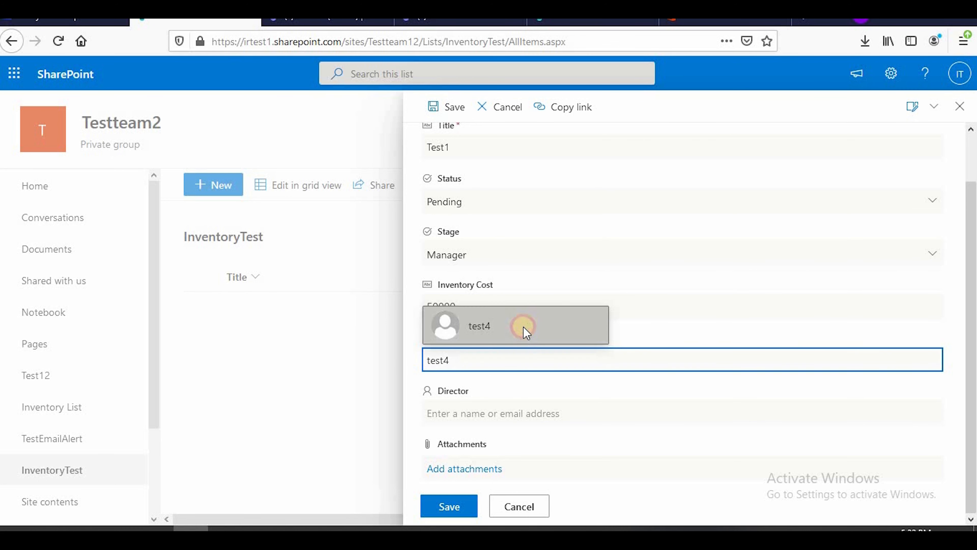
pyautogui.click(524, 332)
# Choose test4 as the new item's Director and save the item
pyautogui.click(543, 414)
pyautogui.write('test4')
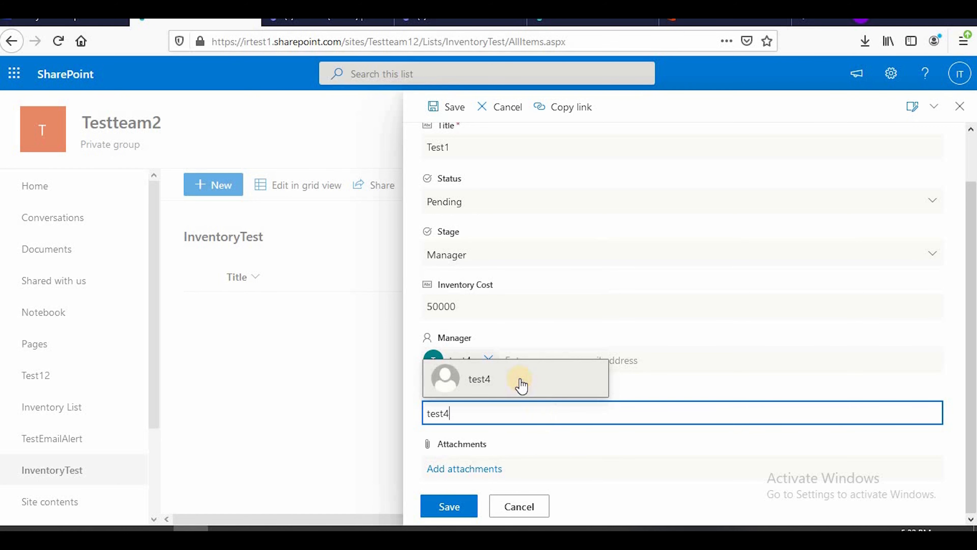
pyautogui.click(522, 383)
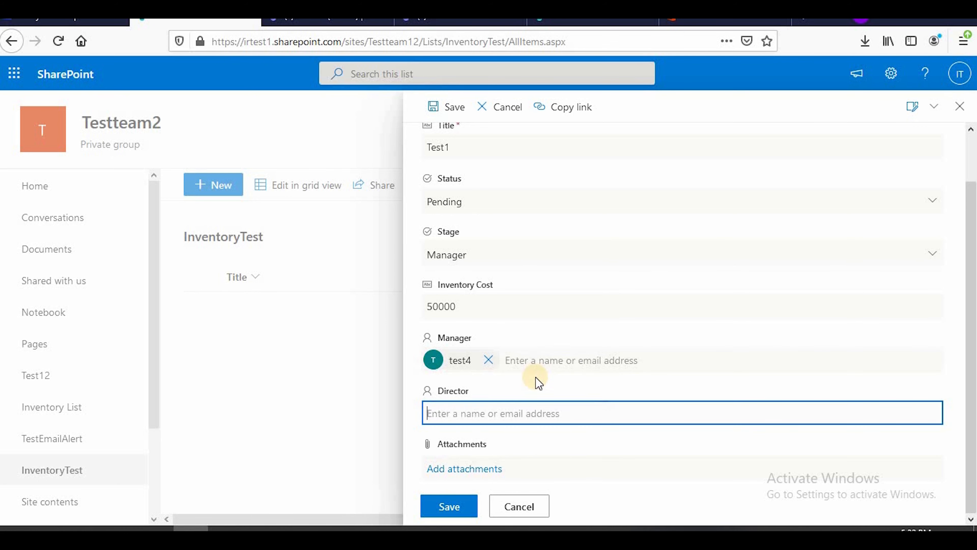
pyautogui.click(957, 411)
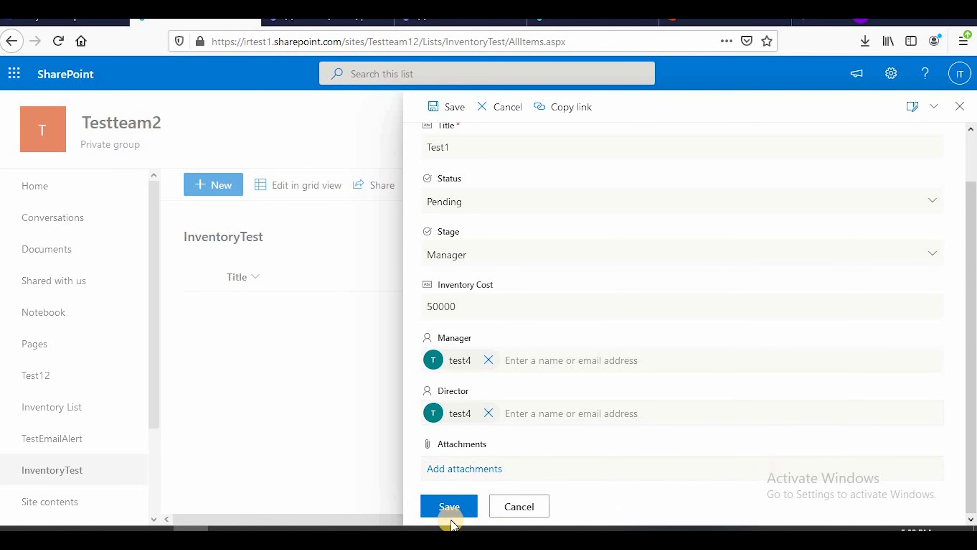
pyautogui.click(450, 506)
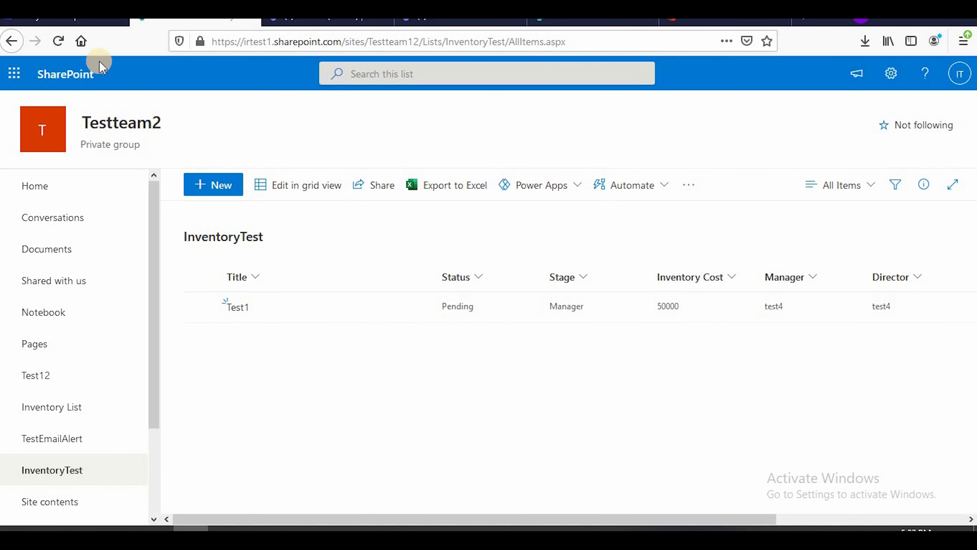
# Reload the InventoryTest list, and refresh TestWFFromStrach's 28-day run history in Power Automate to look for the new run
pyautogui.click(58, 41)
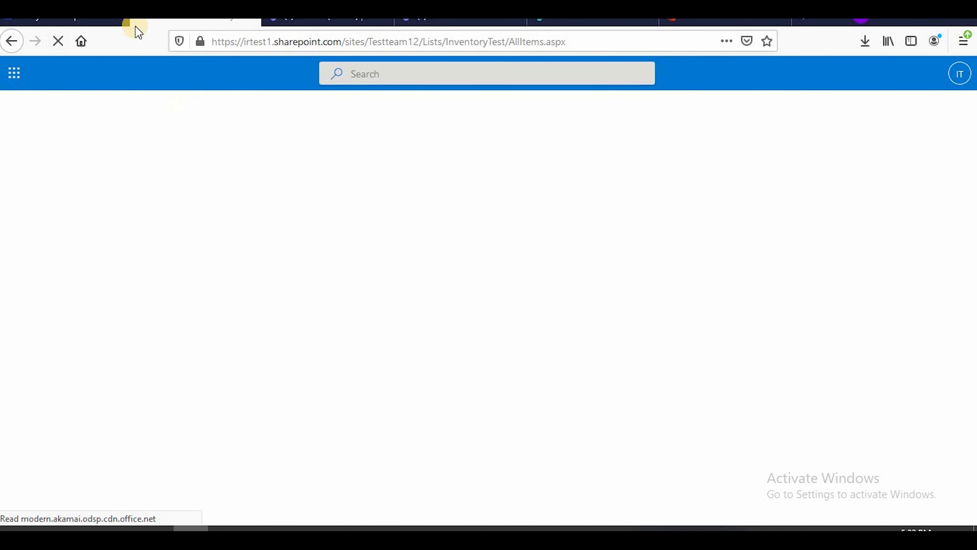
pyautogui.click(63, 17)
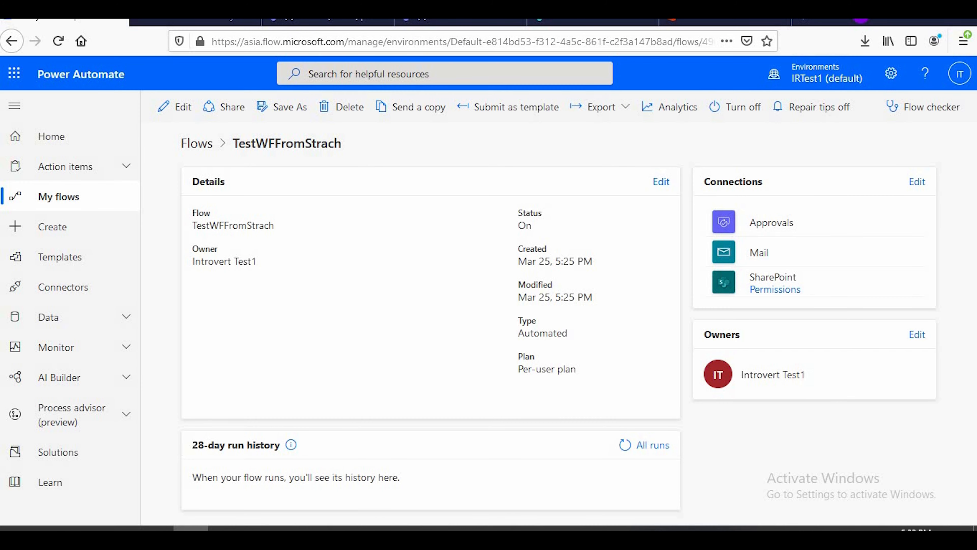
pyautogui.click(627, 445)
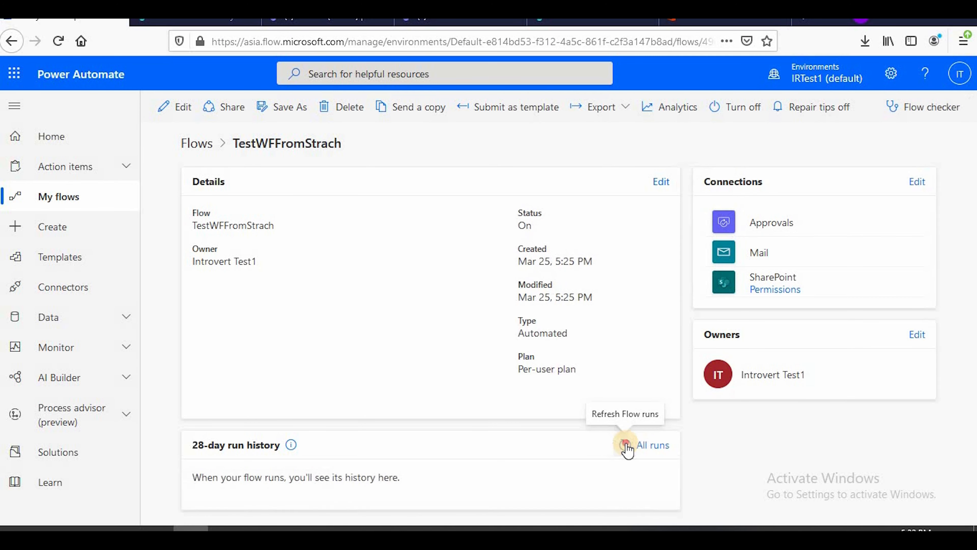
pyautogui.click(626, 445)
pyautogui.click(625, 444)
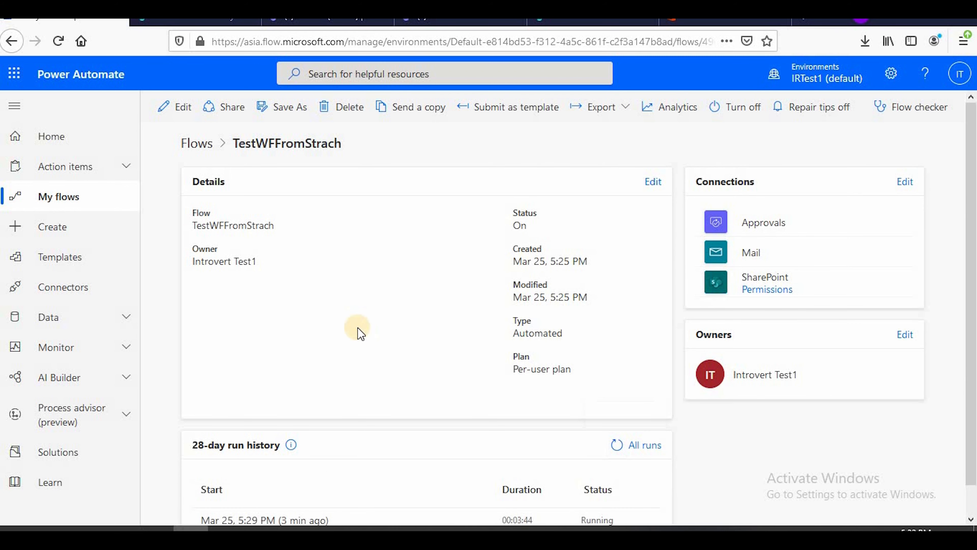
pyautogui.scroll(-1, 361, 330)
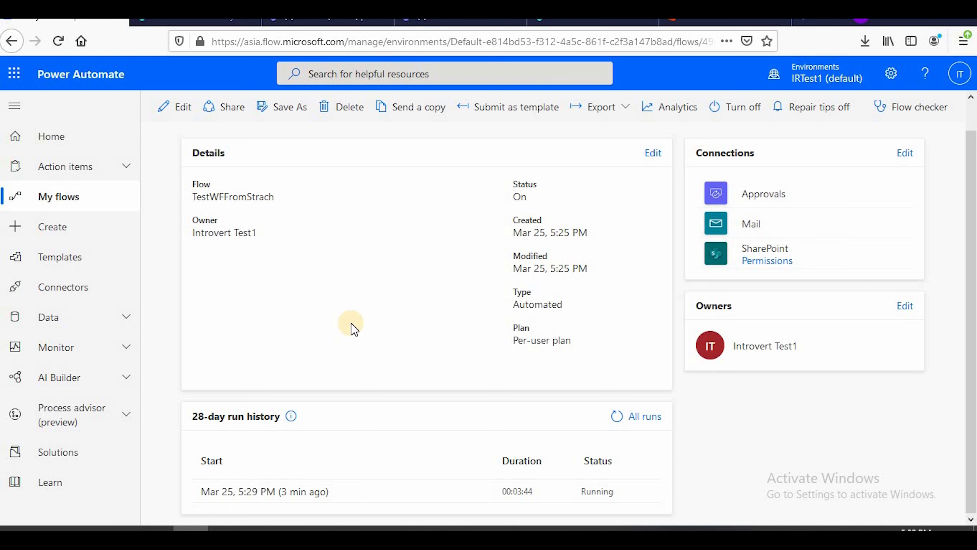
pyautogui.moveTo(260, 528)
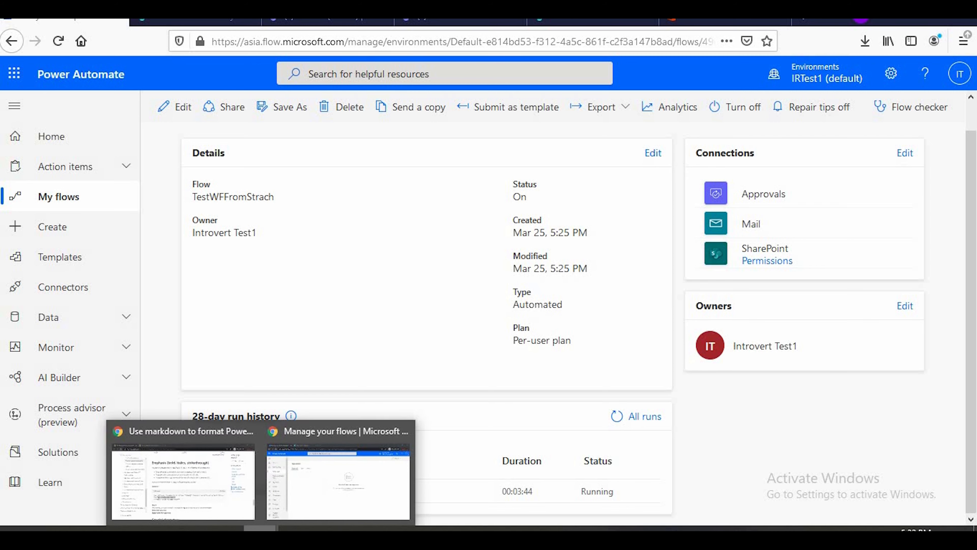
# Check the approver's received approvals in Power Automate and both the Focused and Other mail in the Outlook inbox for the approval request
pyautogui.click(311, 476)
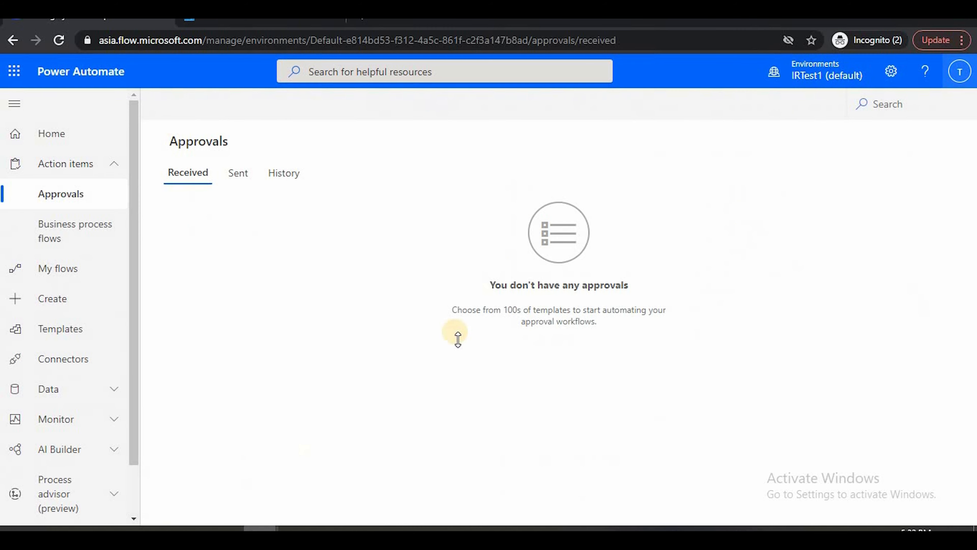
pyautogui.click(961, 73)
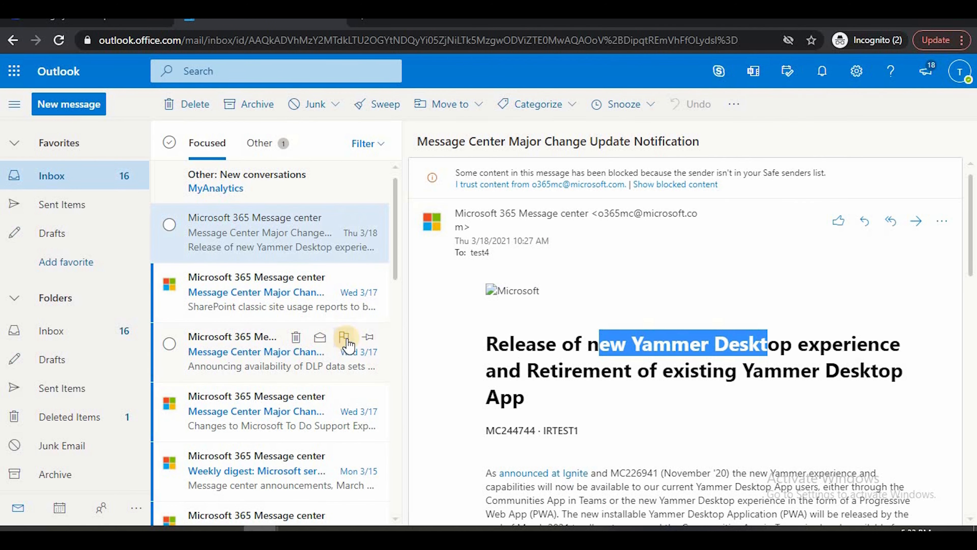
pyautogui.click(50, 177)
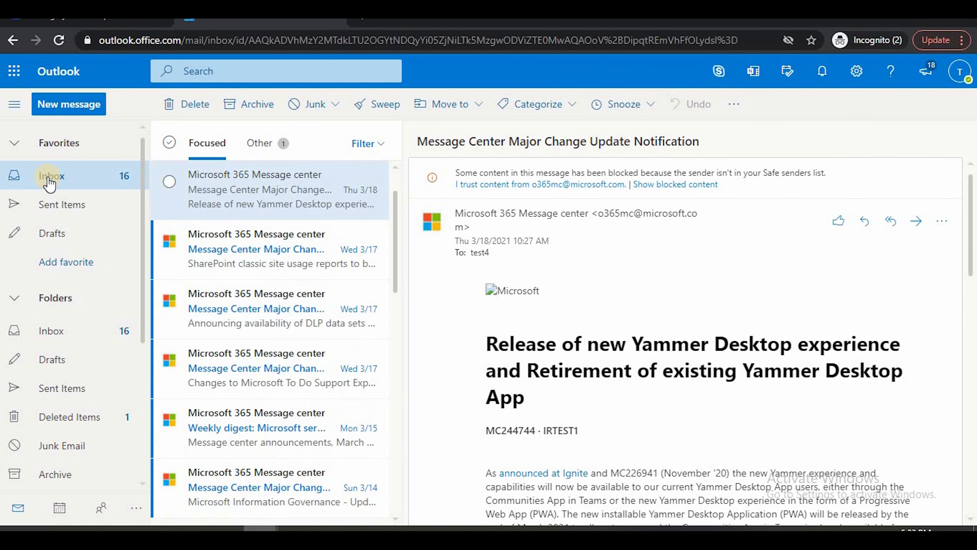
pyautogui.click(287, 148)
pyautogui.click(211, 148)
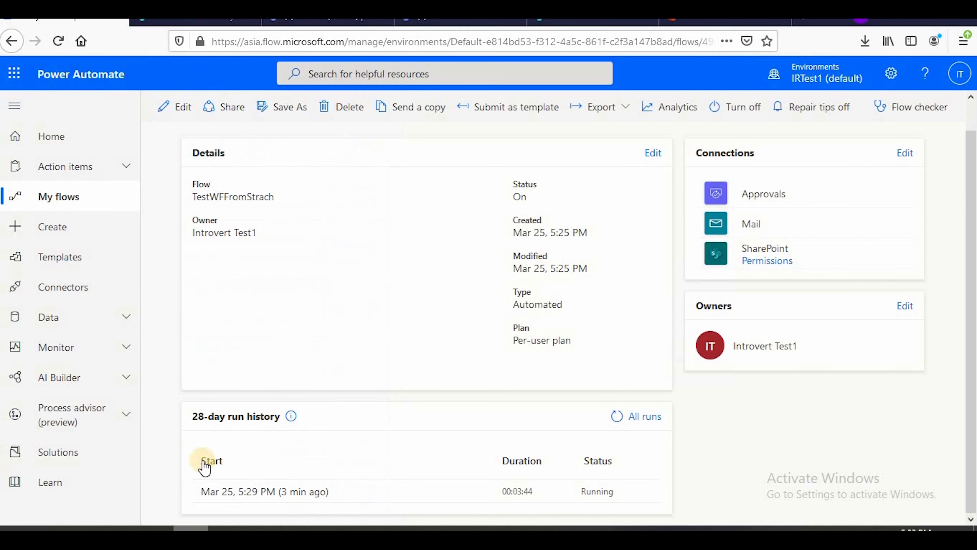
# Refresh TestWFFromStrach's run history in Power Automate and look over the flow's top-level actions in the designer
pyautogui.click(617, 417)
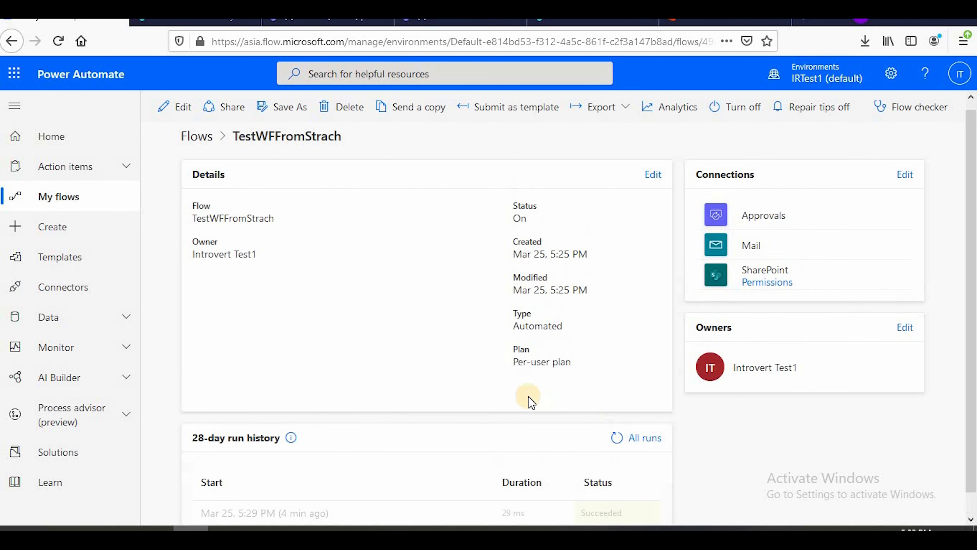
pyautogui.click(616, 417)
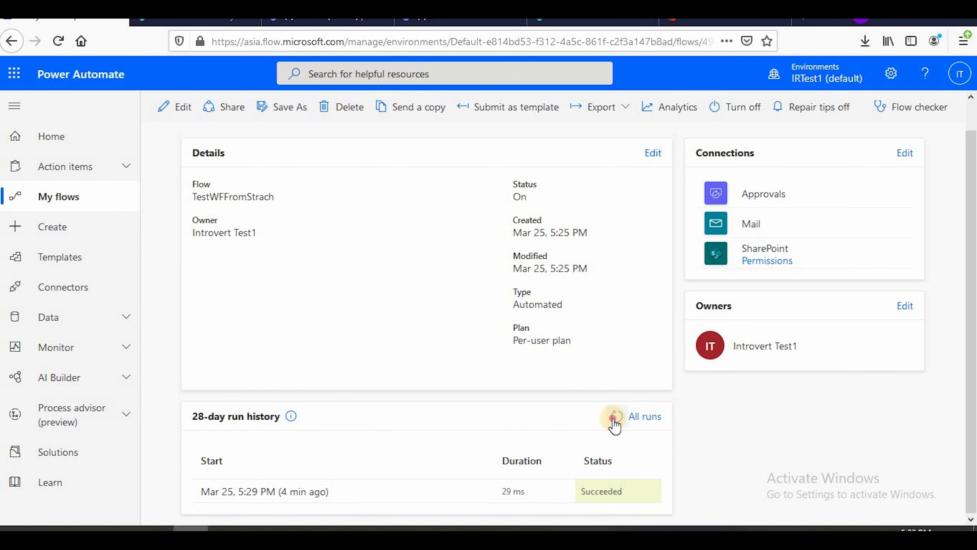
pyautogui.click(615, 417)
pyautogui.click(176, 107)
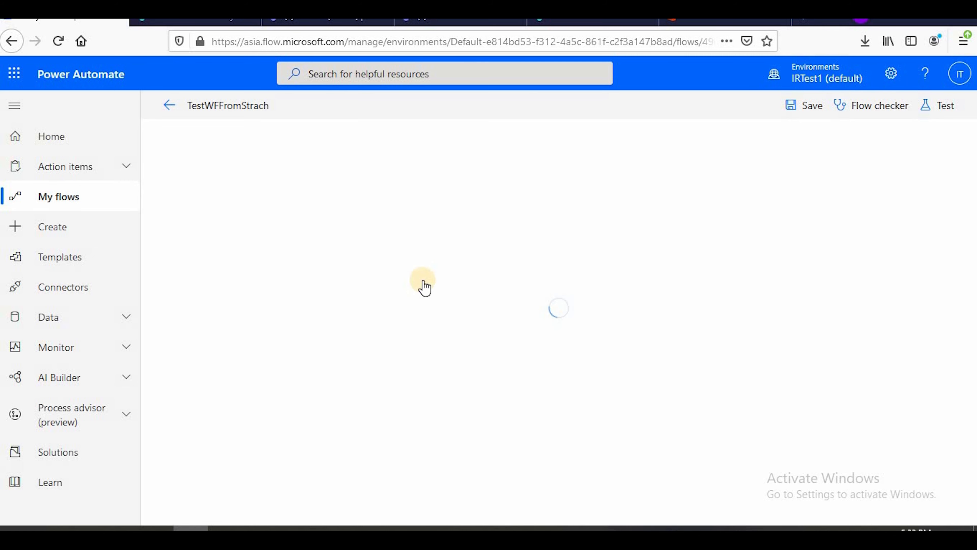
pyautogui.scroll(-2, 423, 285)
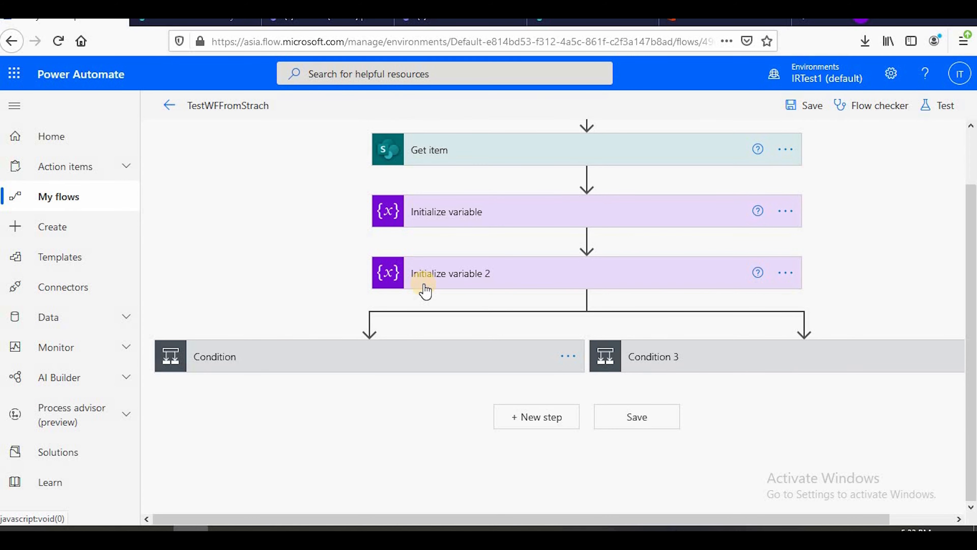
pyautogui.click(169, 106)
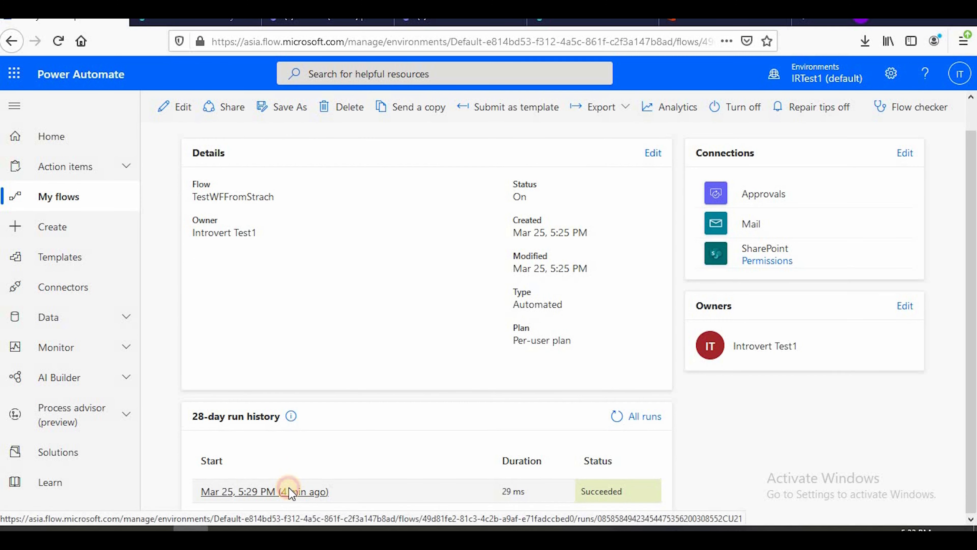
# Open the Mar 25, 5:29 PM run and examine the first Condition's expression result and its branches
pyautogui.click(290, 492)
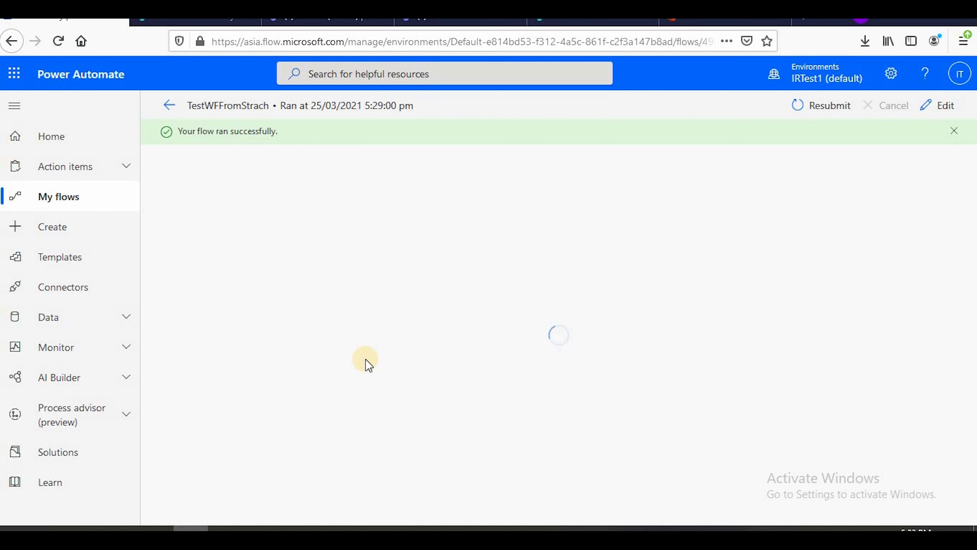
pyautogui.scroll(-3, 369, 362)
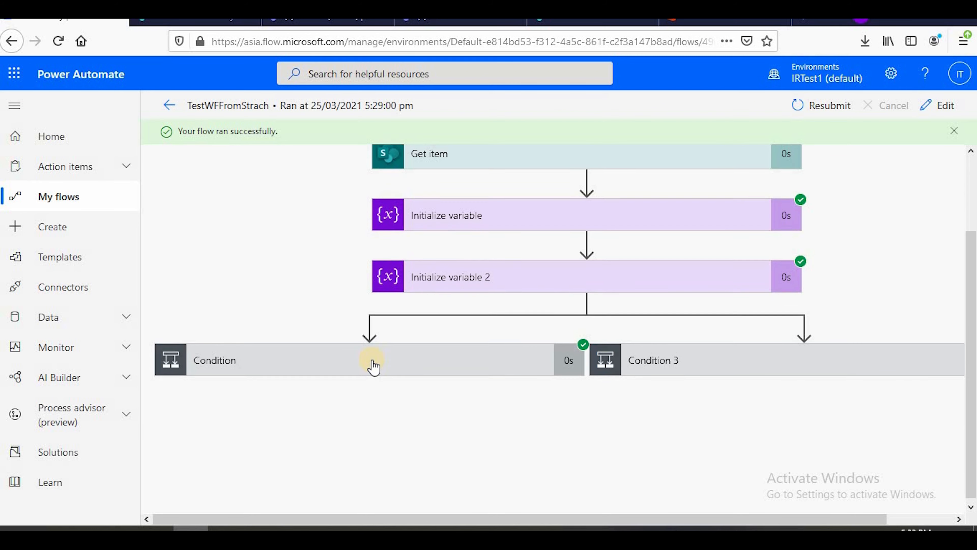
pyautogui.moveTo(630, 515); pyautogui.dragTo(562, 522)
pyautogui.click(410, 365)
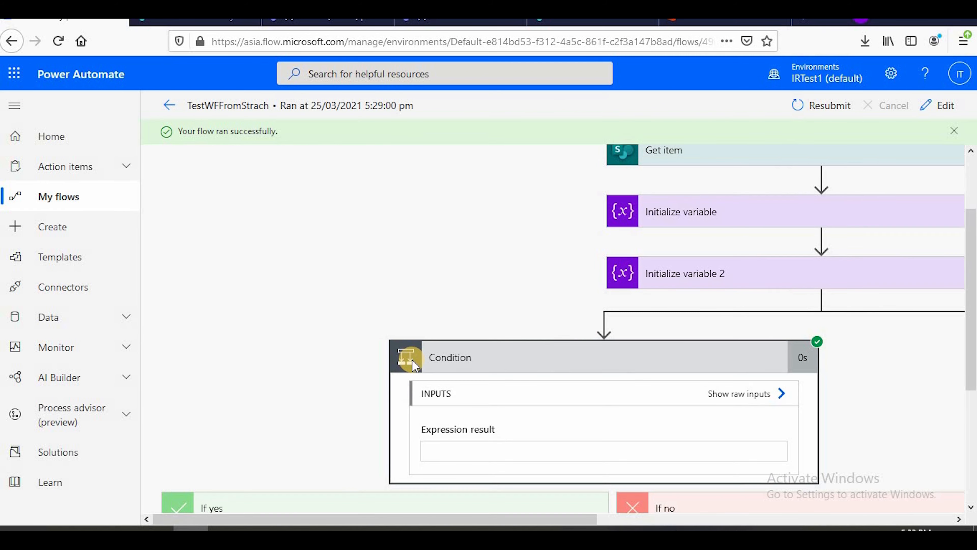
pyautogui.scroll(-5, 411, 366)
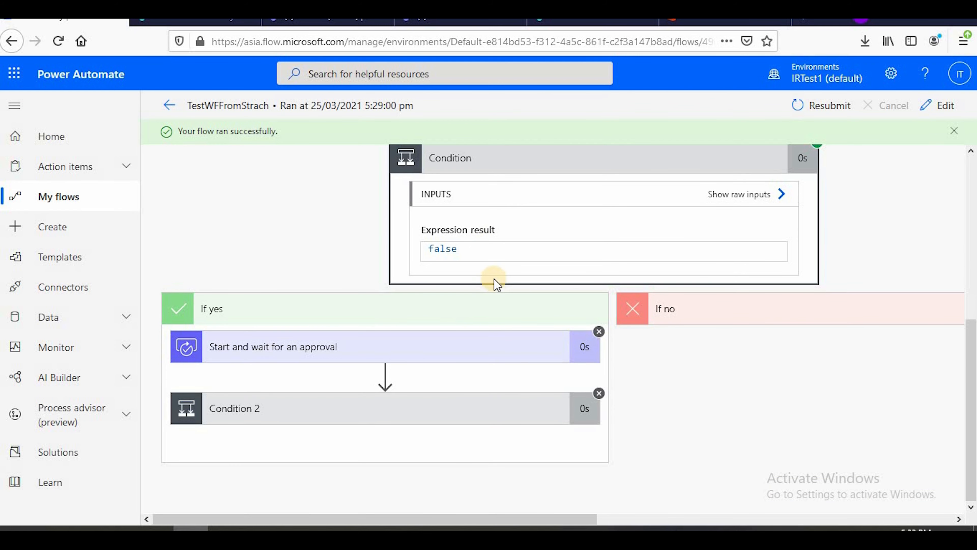
pyautogui.scroll(4, 500, 283)
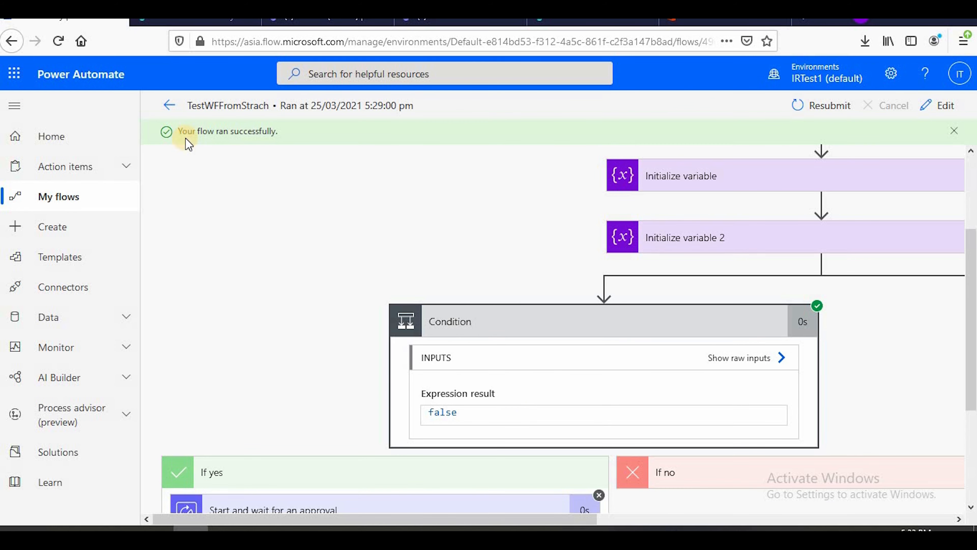
pyautogui.click(165, 104)
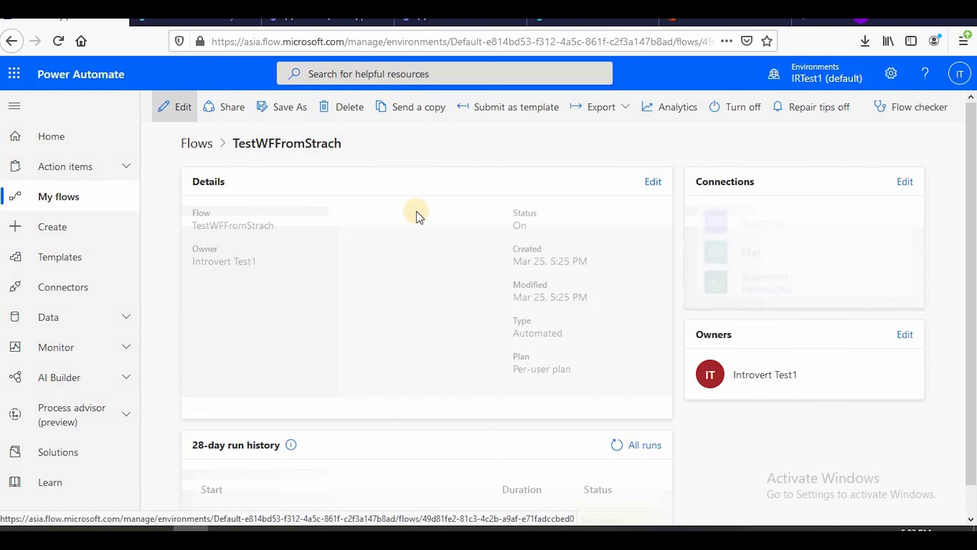
pyautogui.scroll(-1, 452, 291)
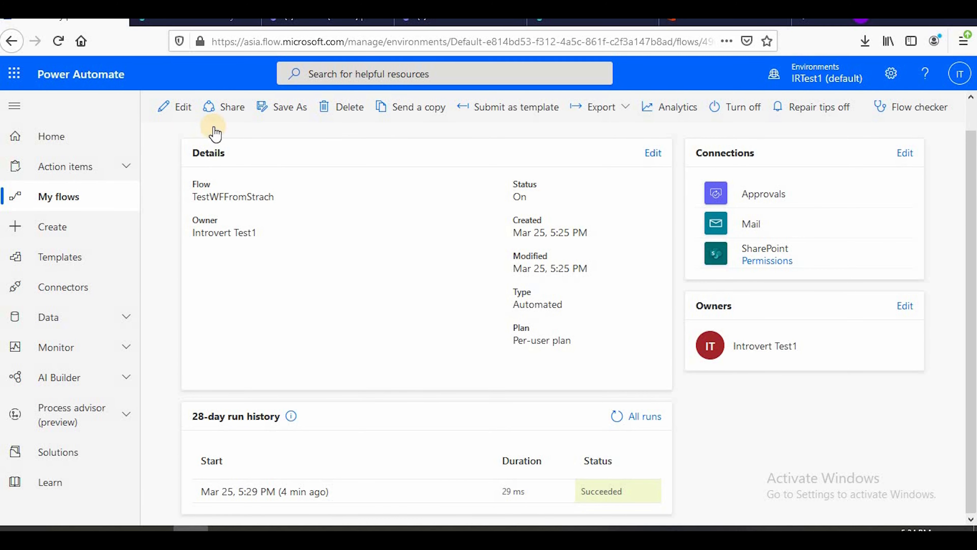
# Edit TestWFFromStrach's first Condition so that Status is compared with Pending, and save the flow
pyautogui.click(176, 109)
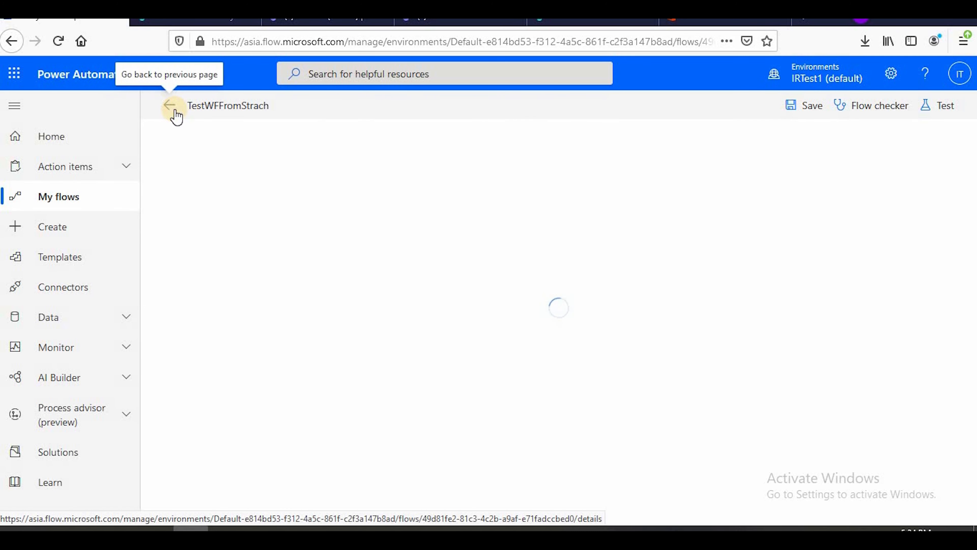
pyautogui.scroll(-1, 295, 356)
pyautogui.click(290, 362)
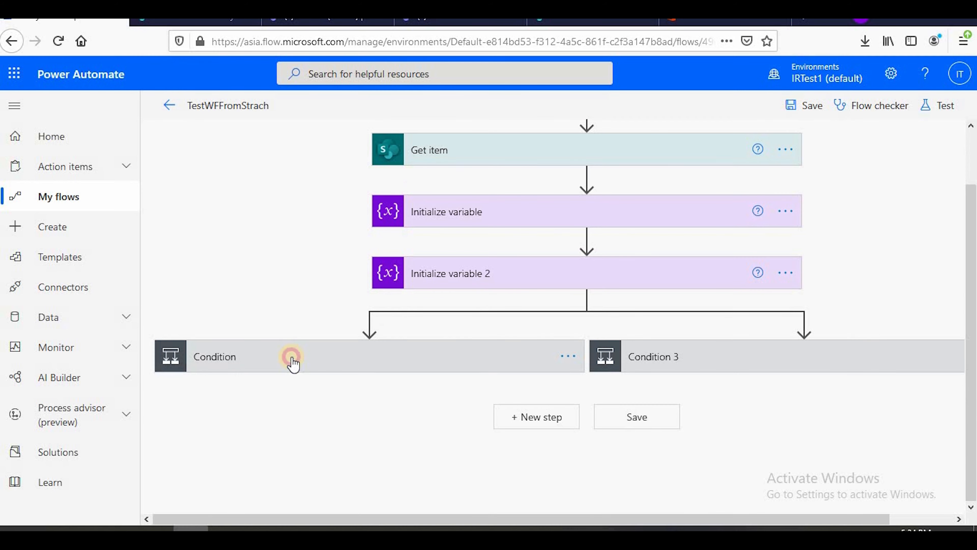
pyautogui.scroll(-5, 296, 362)
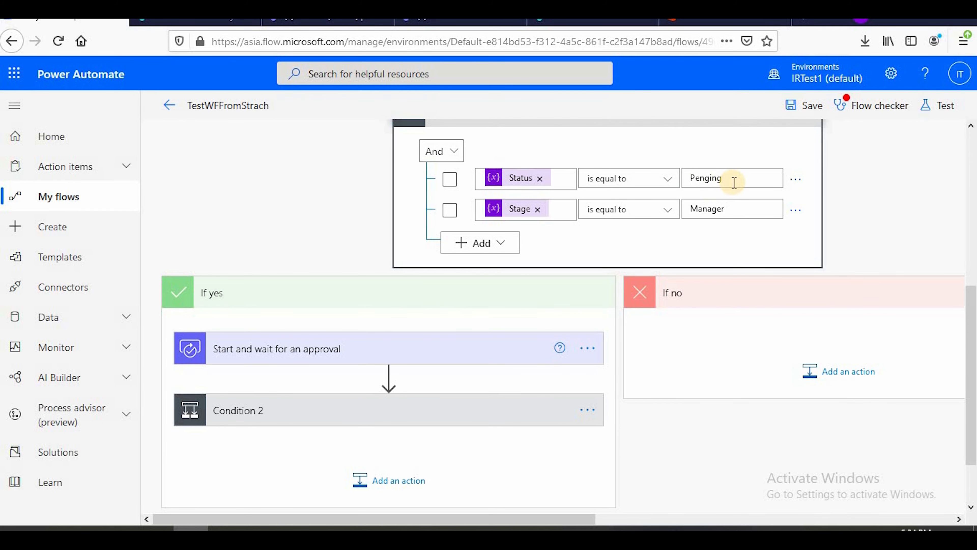
pyautogui.click(709, 178)
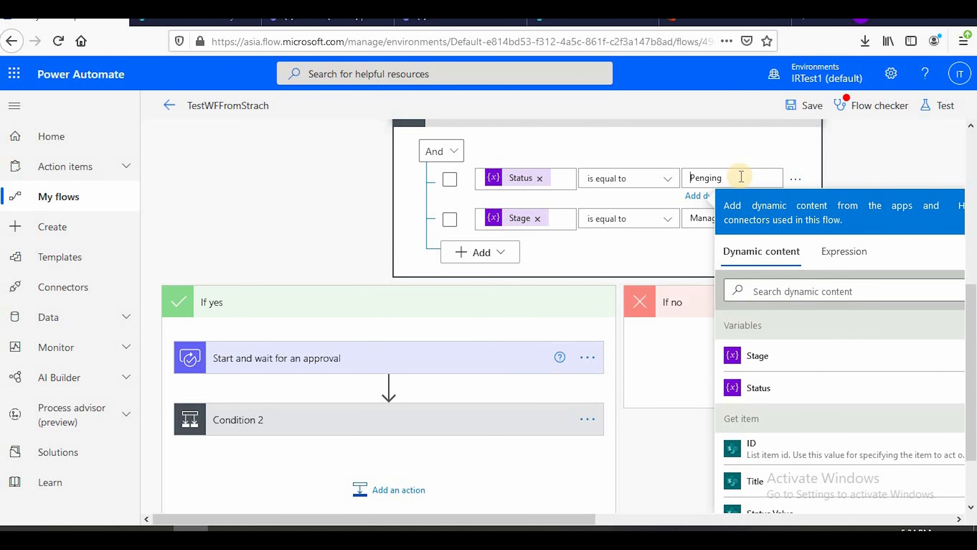
pyautogui.click(741, 177)
pyautogui.press('BackSpace')
pyautogui.press('BackSpace')
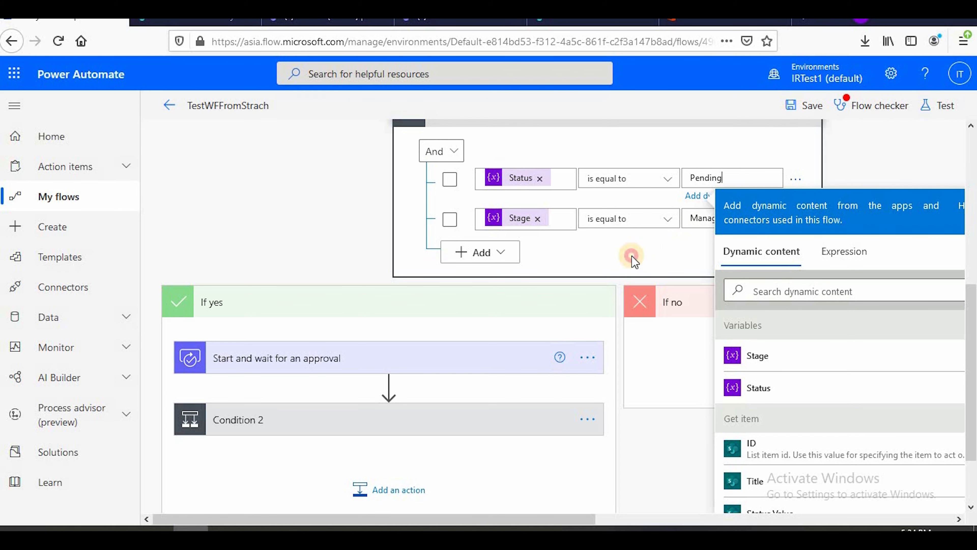
pyautogui.click(694, 243)
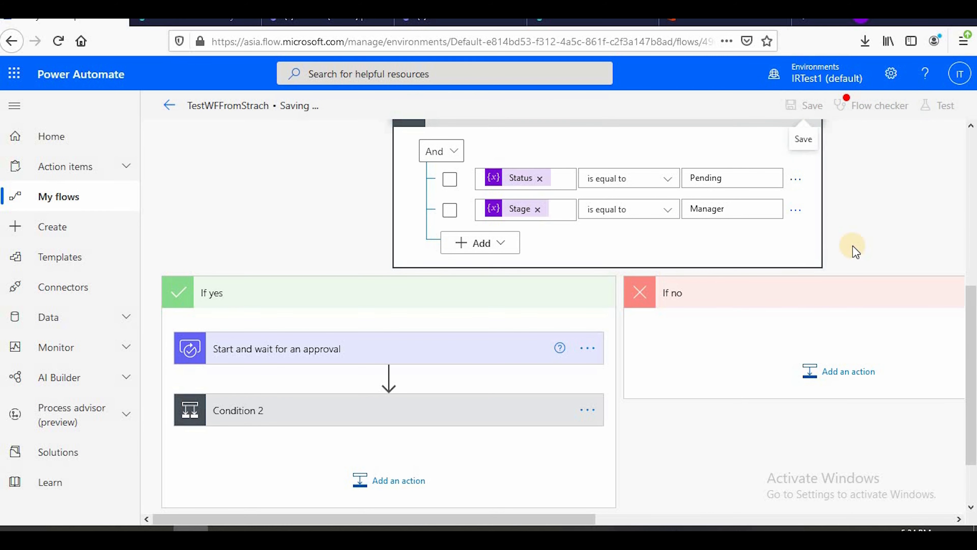
# Review the saved flow's errors and warnings in the Flow checker
pyautogui.scroll(5, 812, 318)
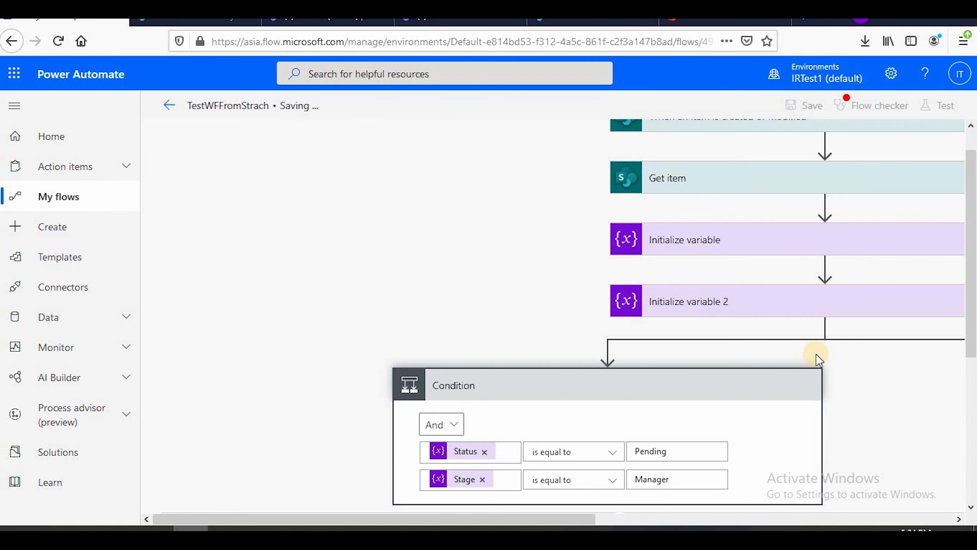
pyautogui.click(878, 105)
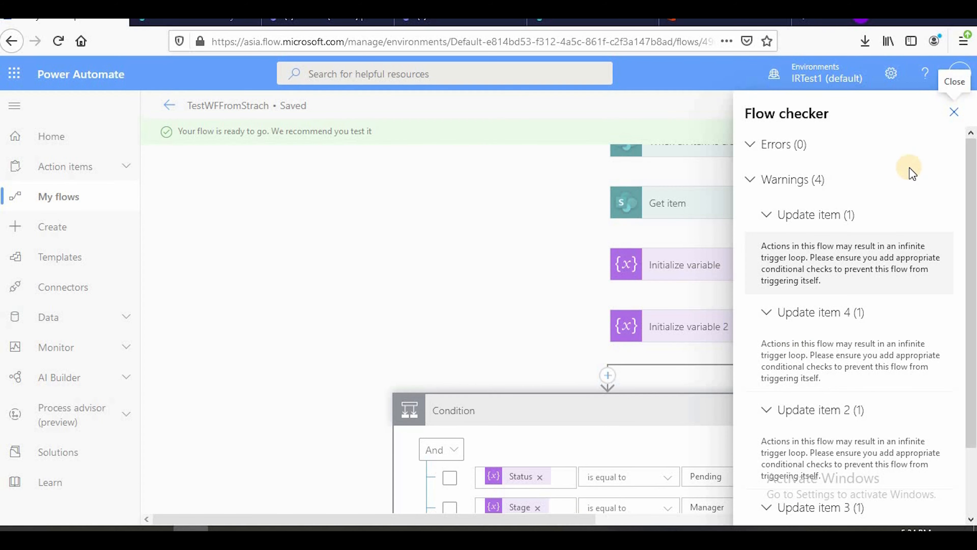
pyautogui.click(952, 112)
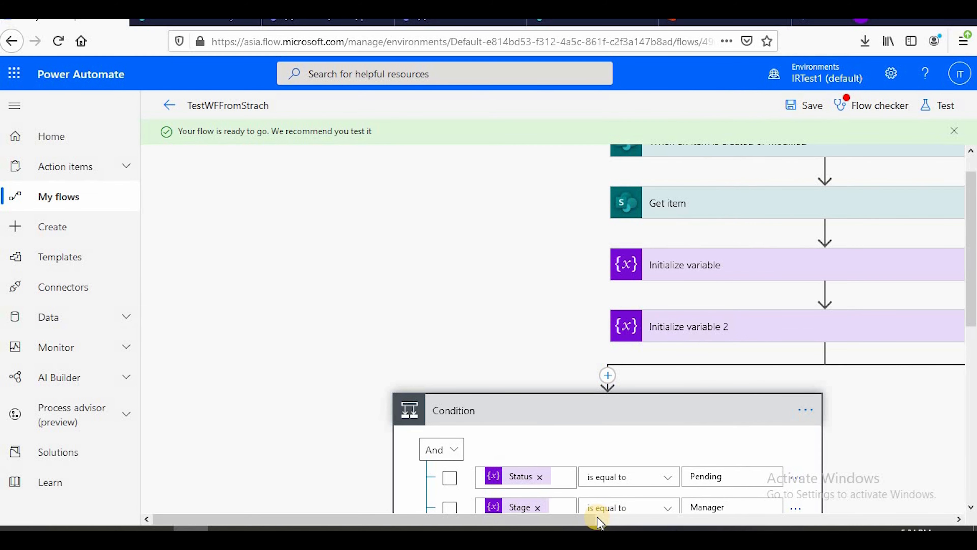
# Expand Condition 3 to check its Status and Stage comparisons, collapse both conditions and return to the flow's details page
pyautogui.moveTo(597, 517); pyautogui.dragTo(825, 400)
pyautogui.click(825, 401)
pyautogui.scroll(-5, 752, 421)
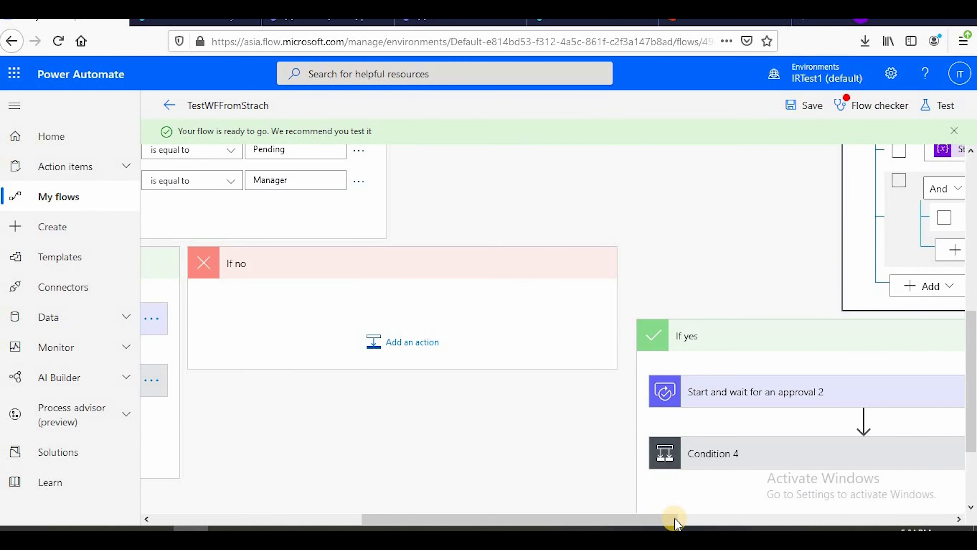
pyautogui.moveTo(672, 519); pyautogui.dragTo(819, 517)
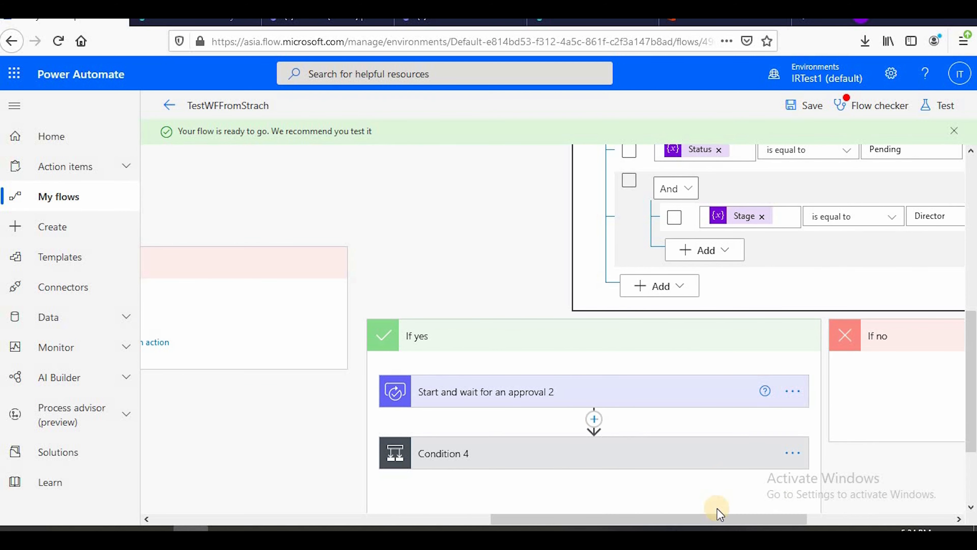
pyautogui.moveTo(718, 516); pyautogui.dragTo(452, 516)
pyautogui.scroll(6, 450, 438)
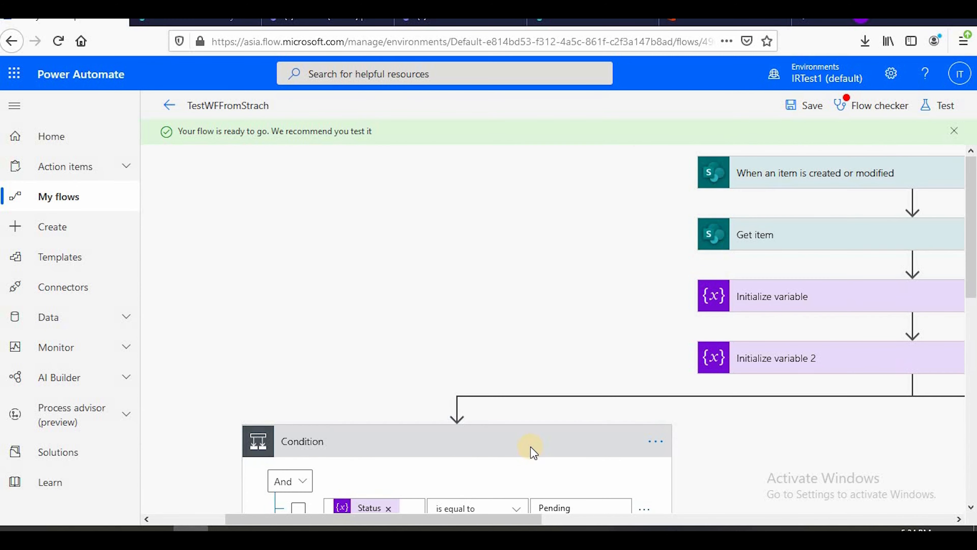
pyautogui.click(531, 446)
pyautogui.click(766, 452)
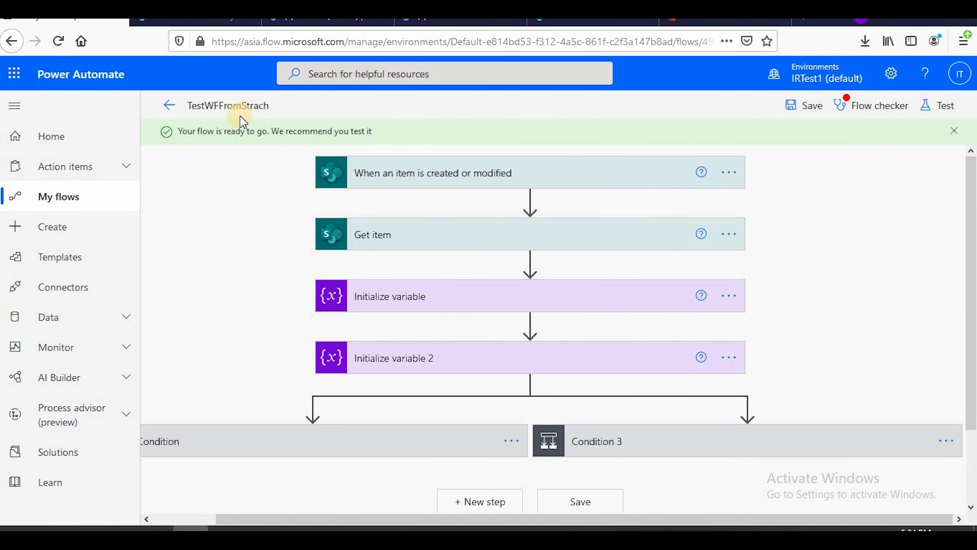
pyautogui.click(170, 105)
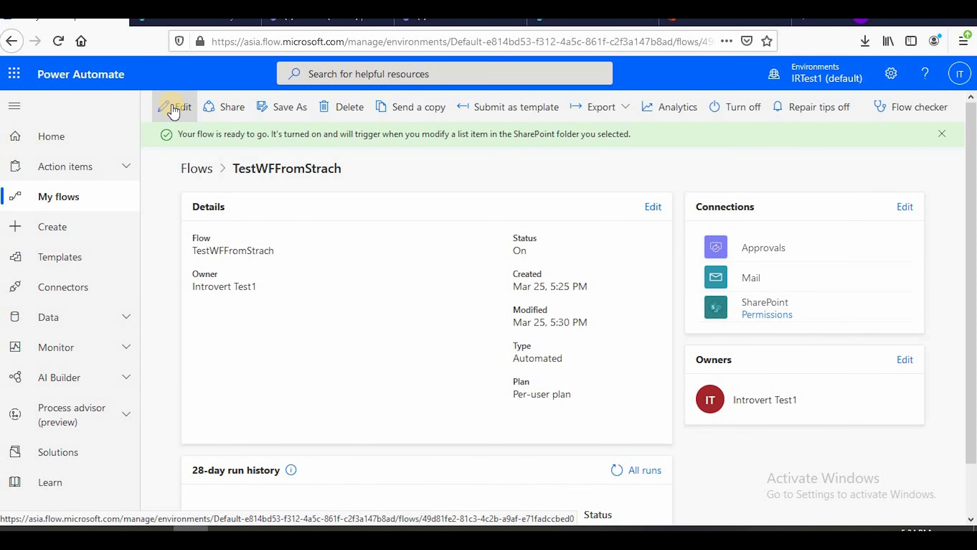
# Re-save the Test1 item in SharePoint's InventoryTest list without changes to trigger the flow, and refresh TestWFFromStrach's run history in Power Automate
pyautogui.hotkey('ctrl', 'Tab')
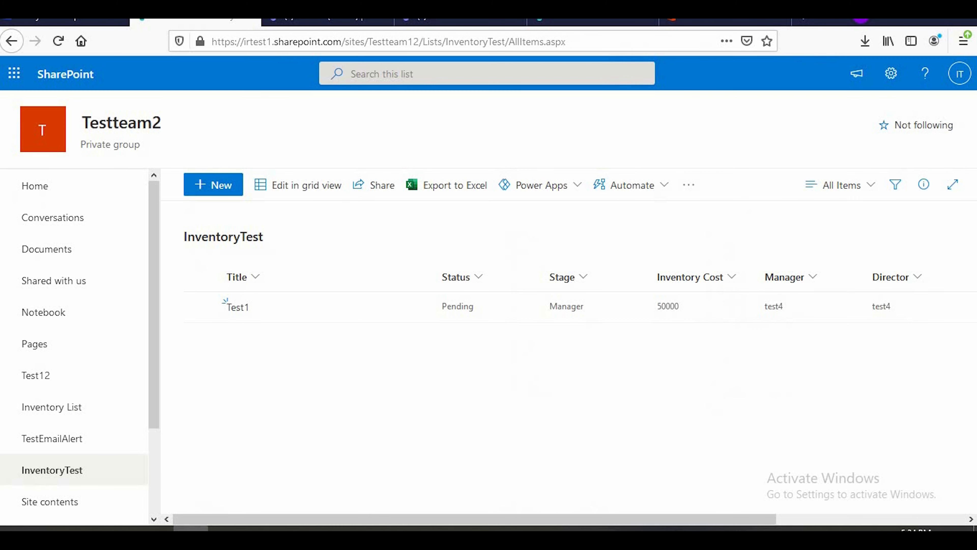
pyautogui.click(201, 307)
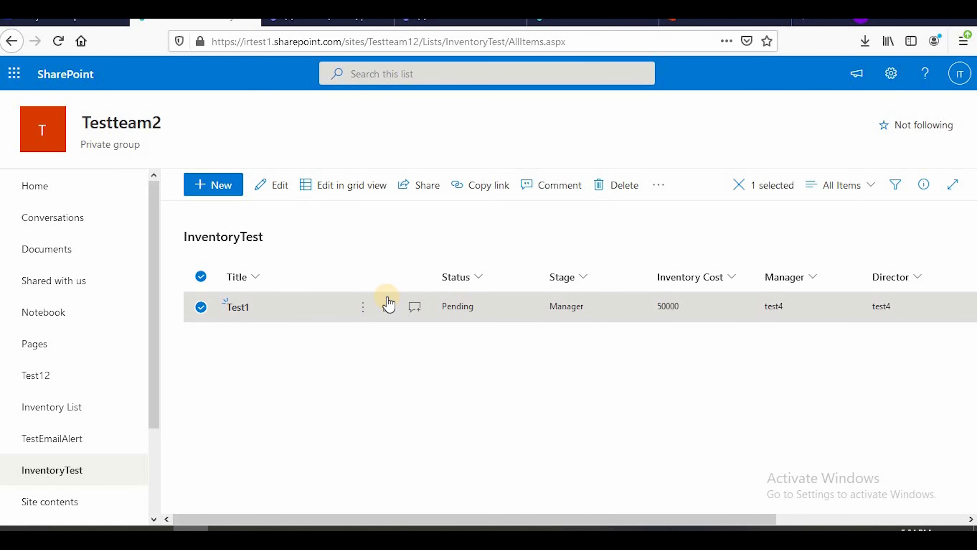
pyautogui.click(270, 185)
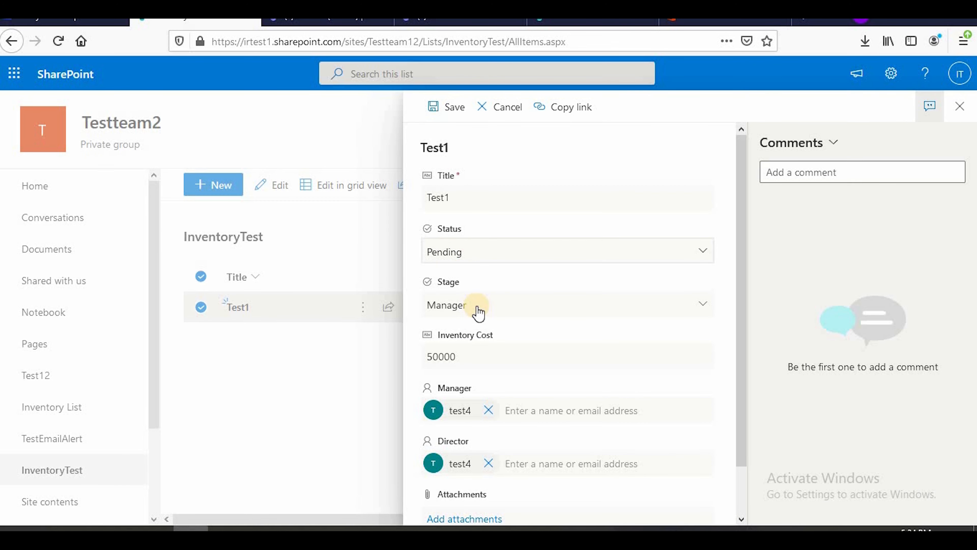
pyautogui.scroll(-2, 533, 354)
pyautogui.click(470, 512)
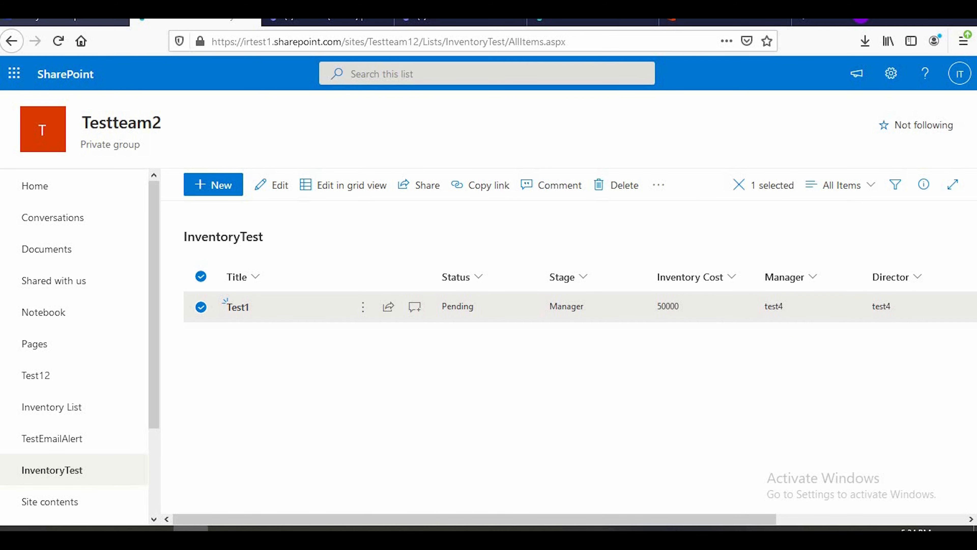
pyautogui.click(111, 22)
pyautogui.click(617, 470)
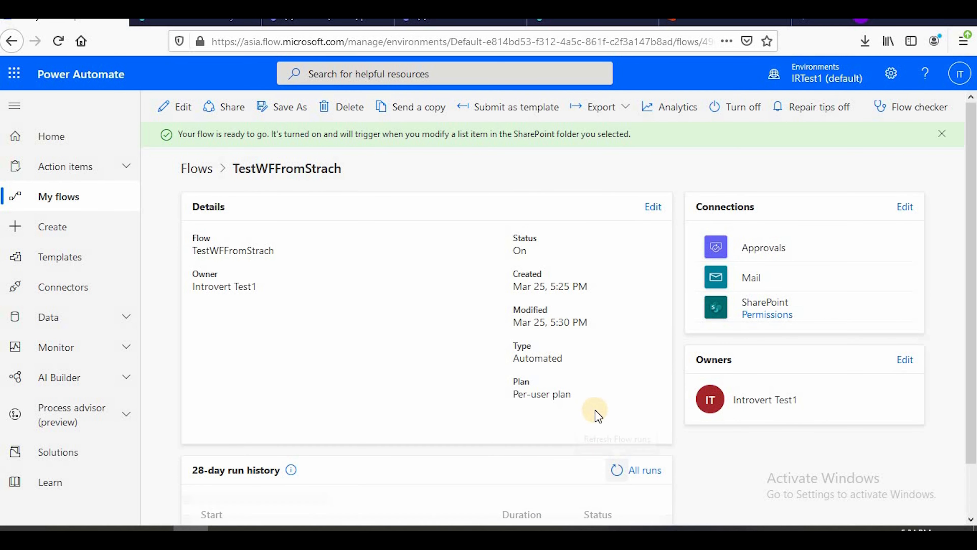
# Refresh TestWFFromStrach's 28-day run history repeatedly to check for the run triggered by the re-saved item
pyautogui.click(618, 415)
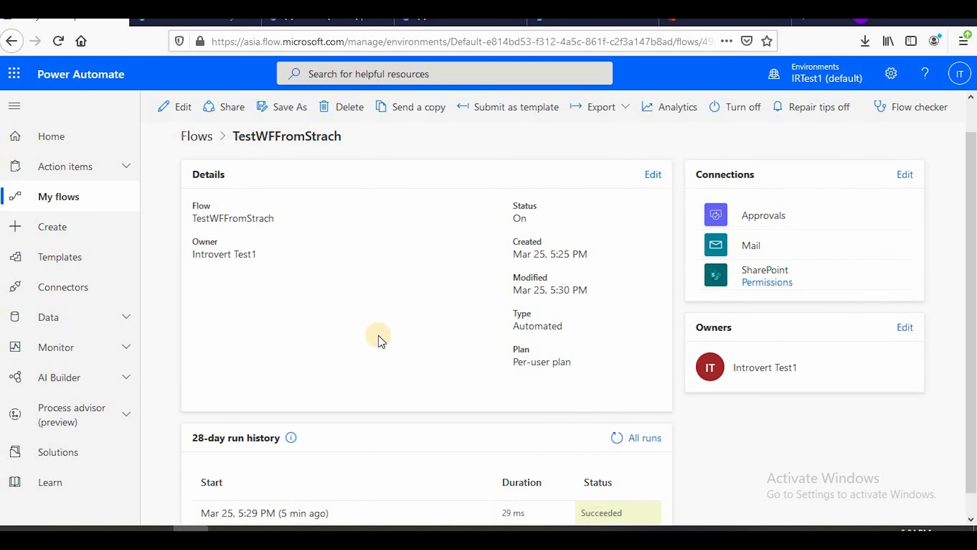
pyautogui.scroll(-1, 327, 389)
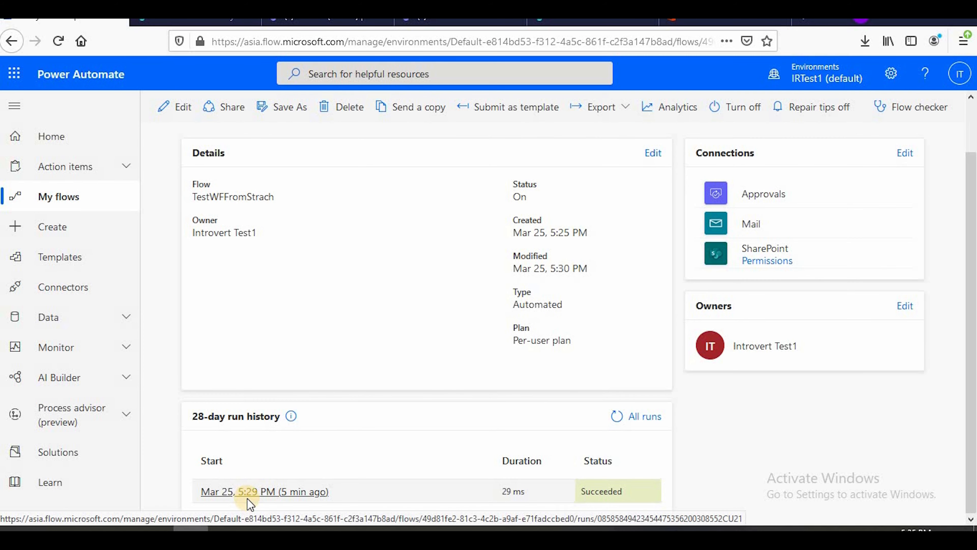
pyautogui.click(616, 416)
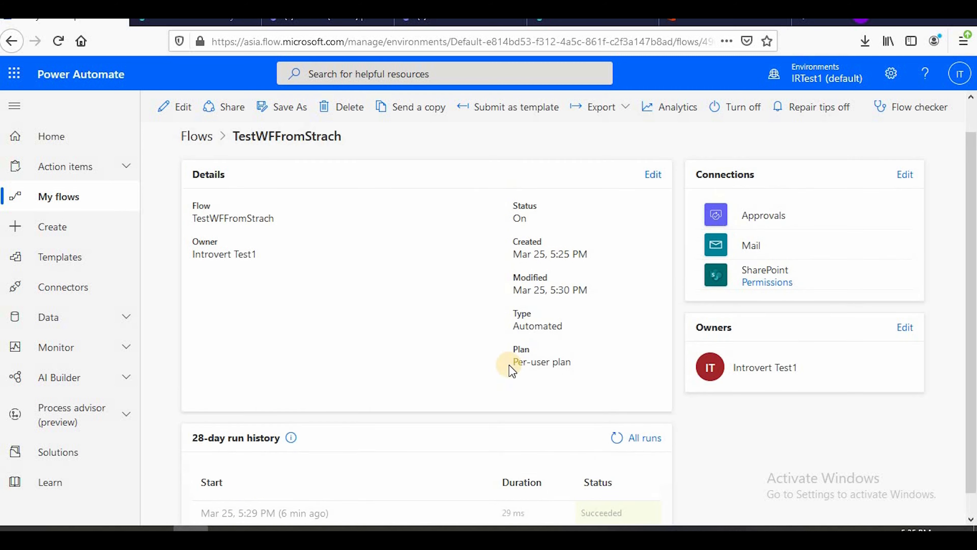
pyautogui.click(616, 420)
pyautogui.scroll(-1, 519, 344)
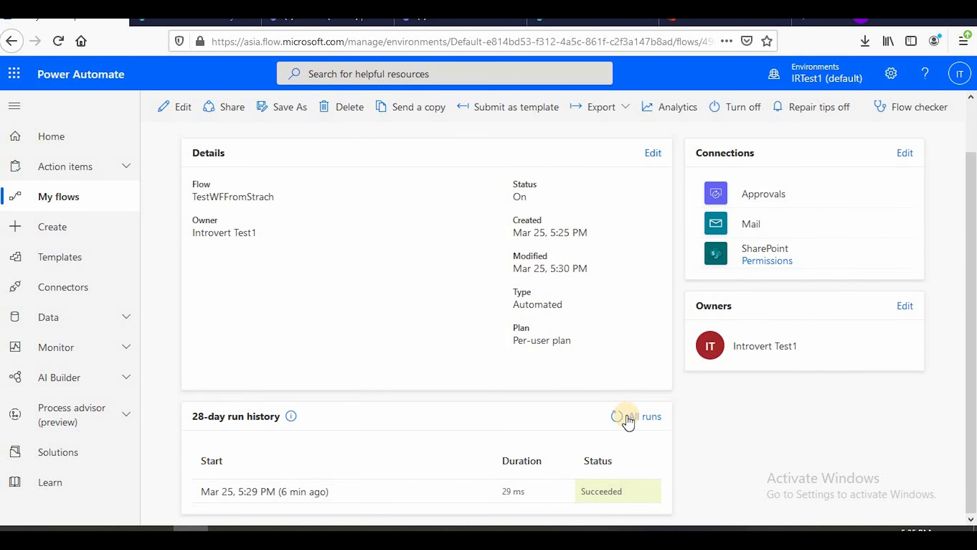
pyautogui.click(617, 415)
pyautogui.scroll(-1, 577, 389)
pyautogui.click(617, 416)
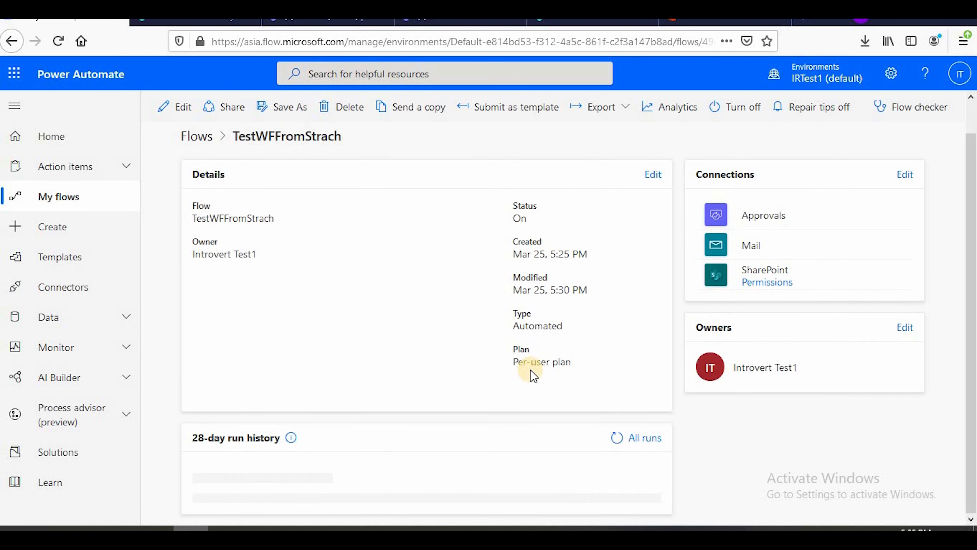
pyautogui.scroll(-1, 539, 385)
pyautogui.click(614, 424)
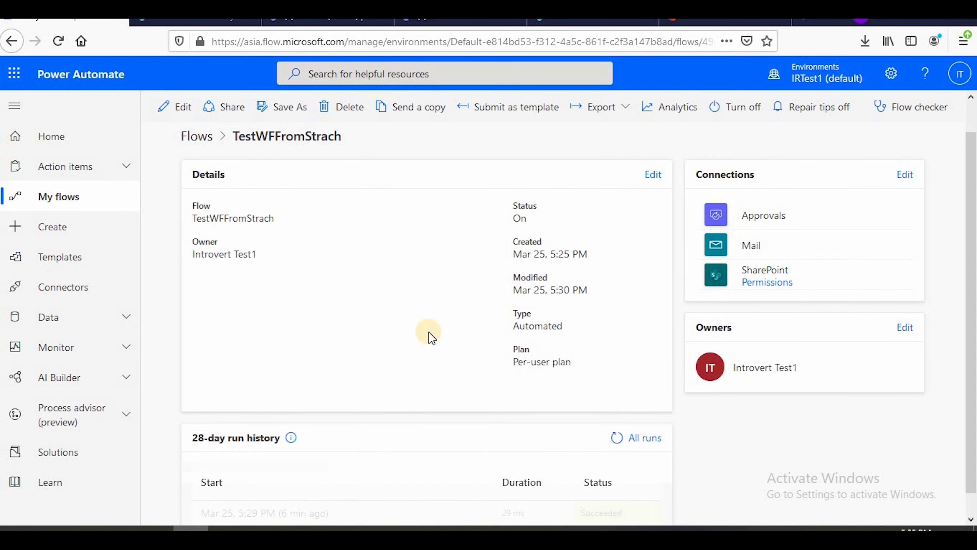
pyautogui.scroll(-1, 507, 394)
pyautogui.click(616, 418)
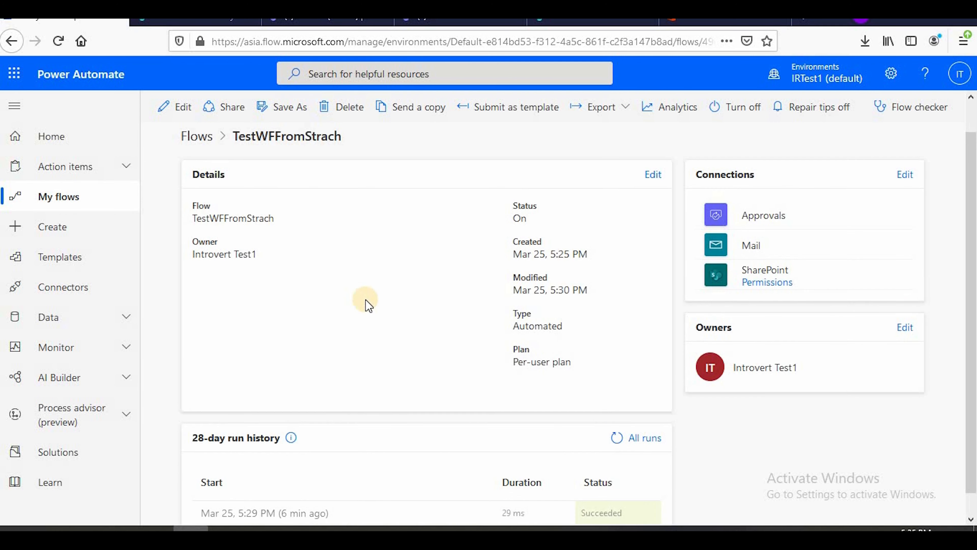
pyautogui.scroll(-1, 602, 414)
pyautogui.click(606, 422)
pyautogui.scroll(-1, 598, 441)
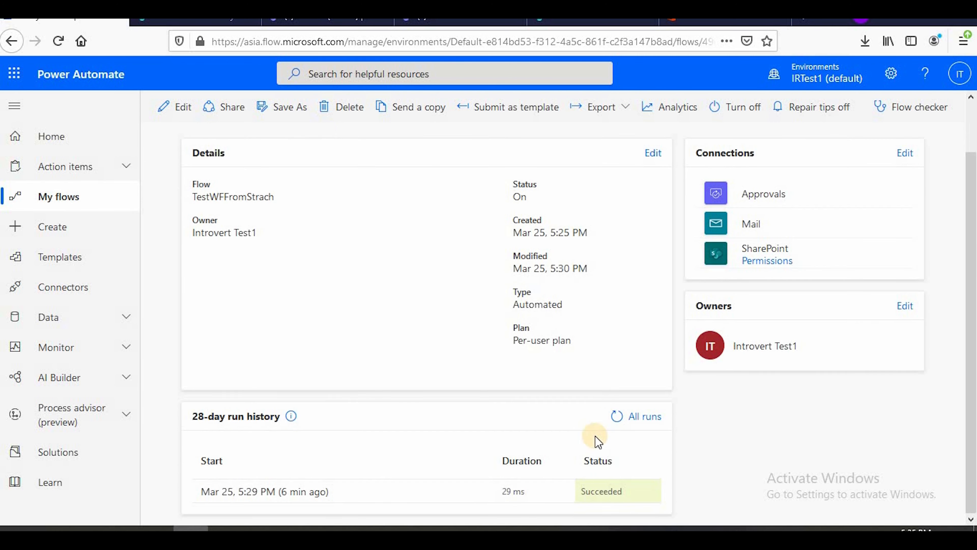
pyautogui.click(616, 417)
pyautogui.scroll(-1, 417, 340)
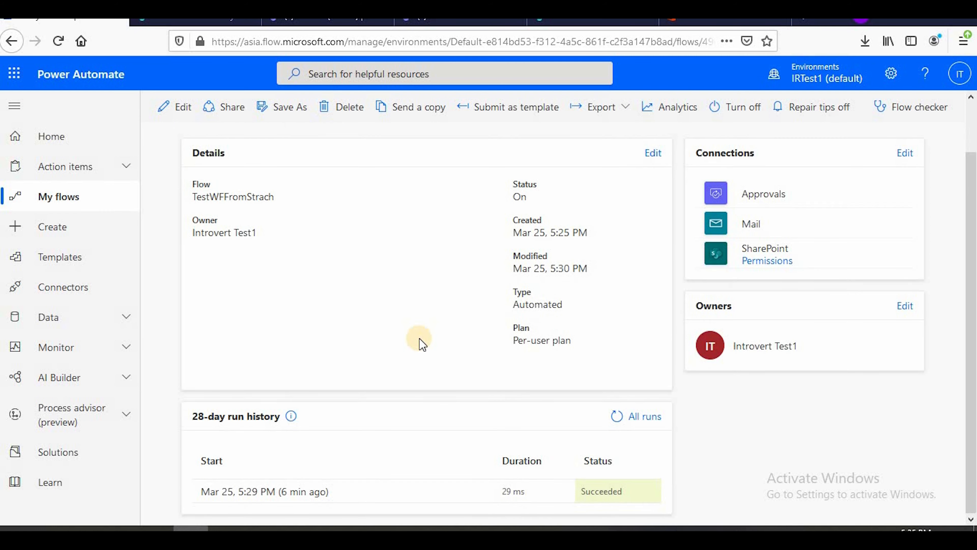
pyautogui.click(612, 422)
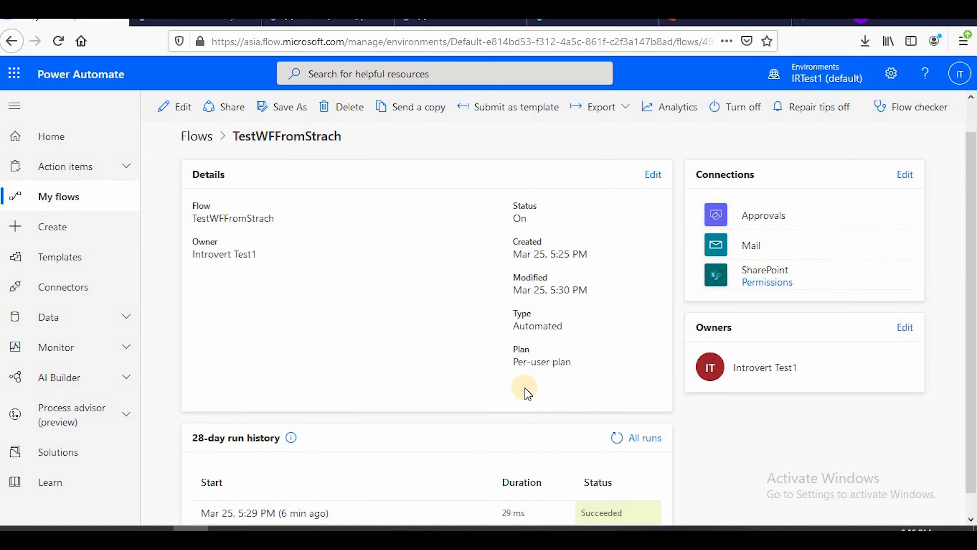
pyautogui.scroll(-1, 526, 393)
pyautogui.click(621, 416)
pyautogui.scroll(-1, 483, 380)
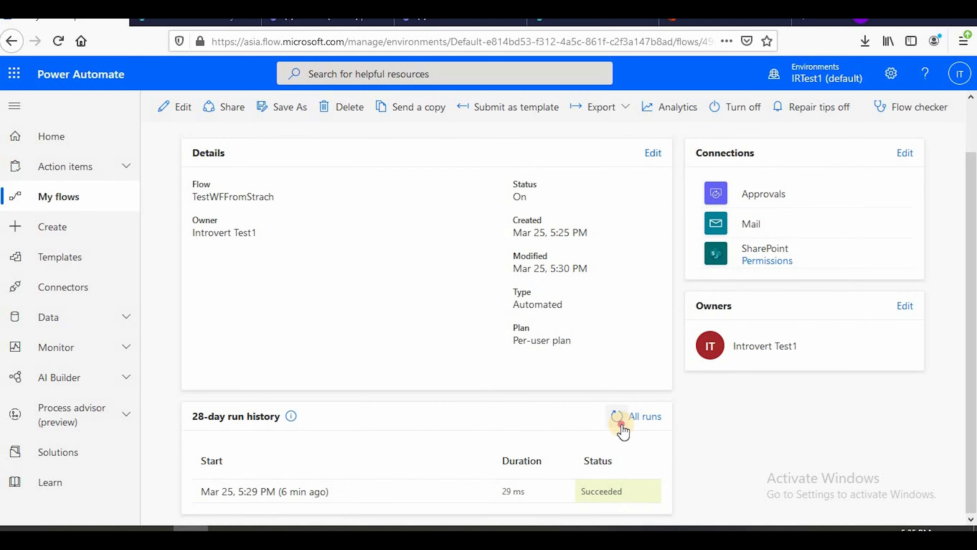
pyautogui.click(619, 425)
pyautogui.scroll(-1, 546, 431)
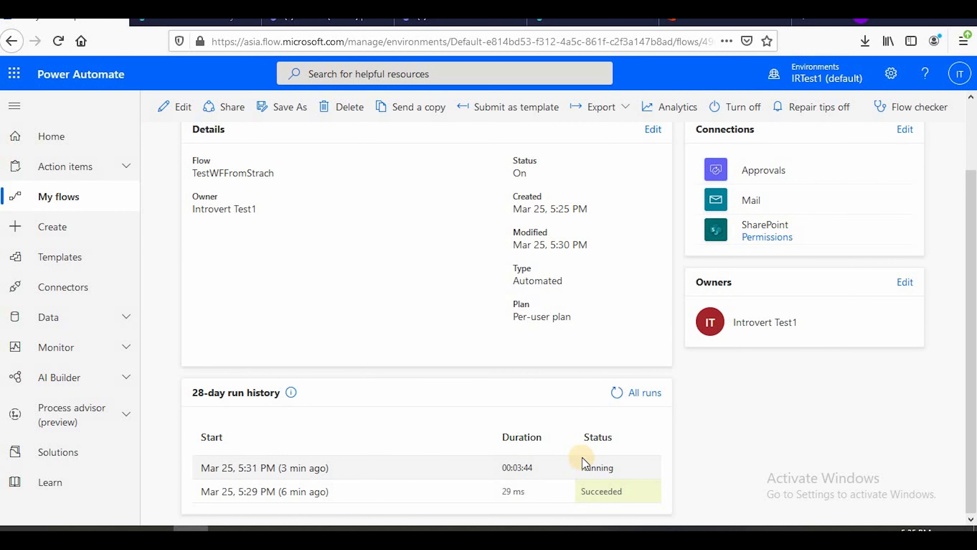
pyautogui.click(617, 396)
pyautogui.scroll(-1, 587, 399)
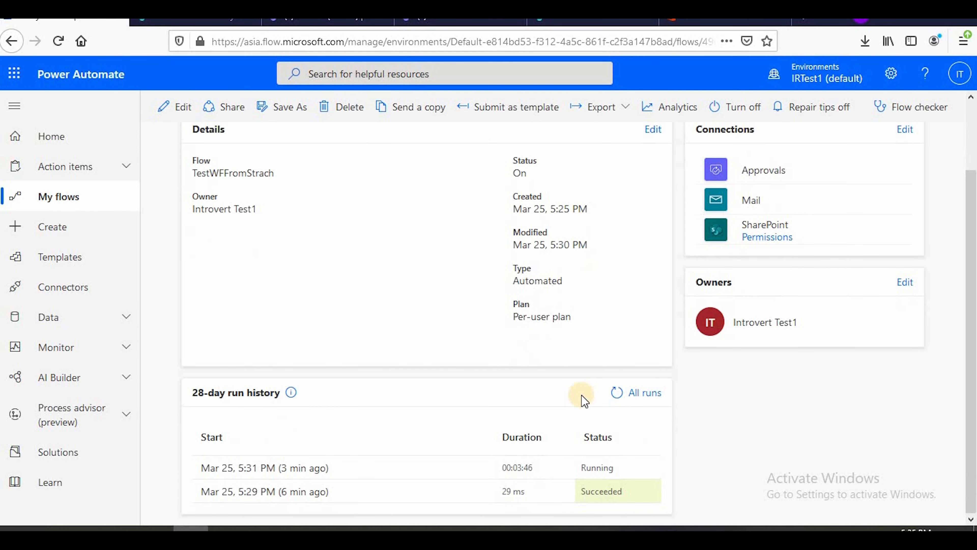
pyautogui.click(617, 397)
pyautogui.scroll(-1, 577, 399)
pyautogui.click(617, 397)
pyautogui.scroll(-1, 511, 398)
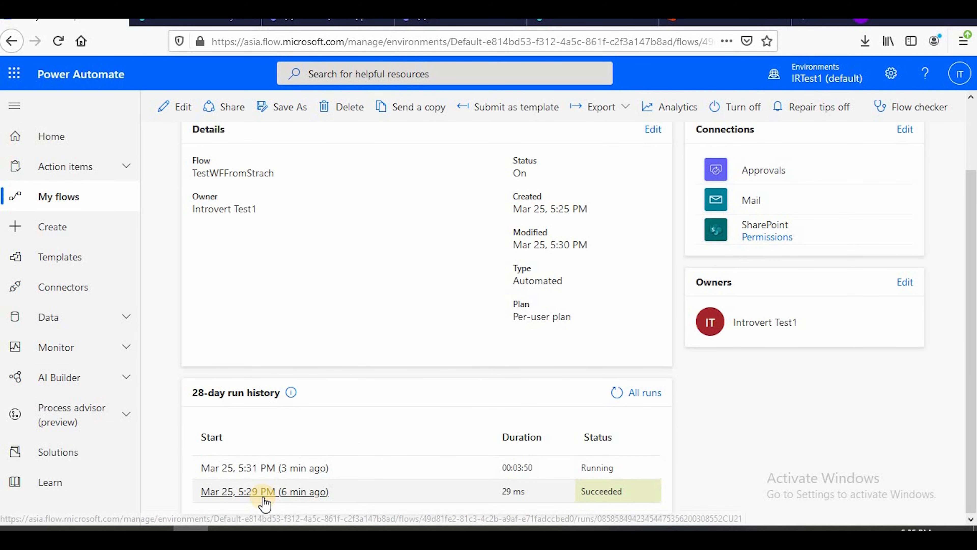
# Switch to the manager's Outlook inbox and open the "from initiator to manager for approval" email to check its heading
pyautogui.moveTo(260, 528)
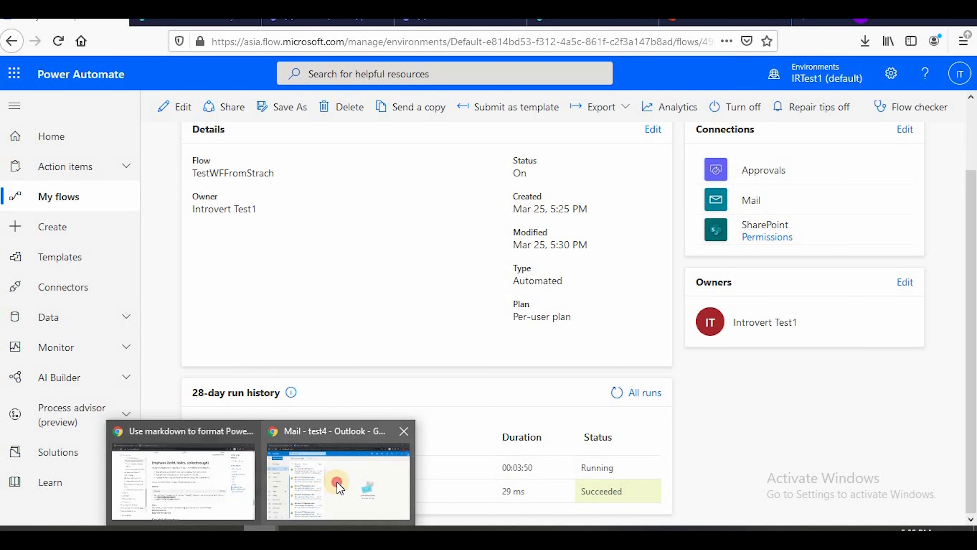
pyautogui.click(331, 474)
pyautogui.click(52, 180)
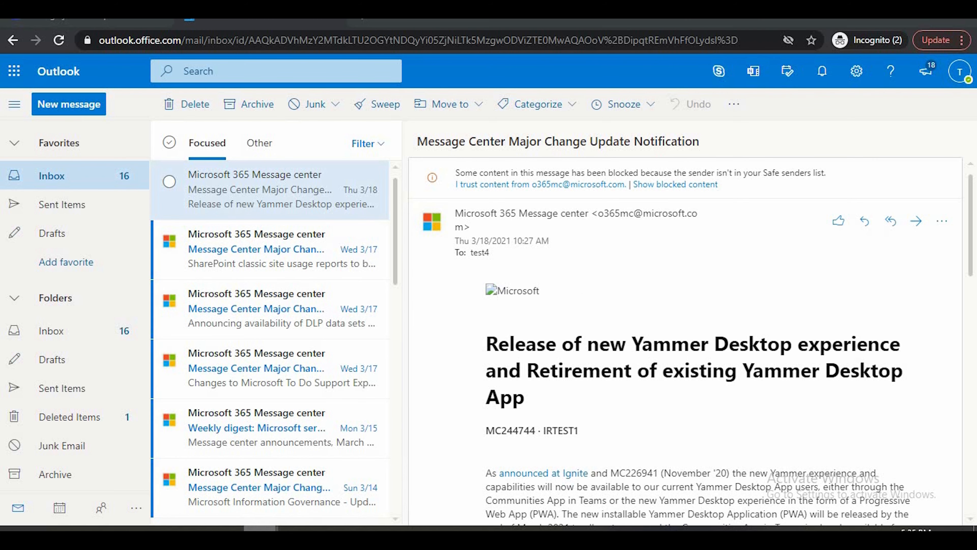
pyautogui.moveTo(260, 528)
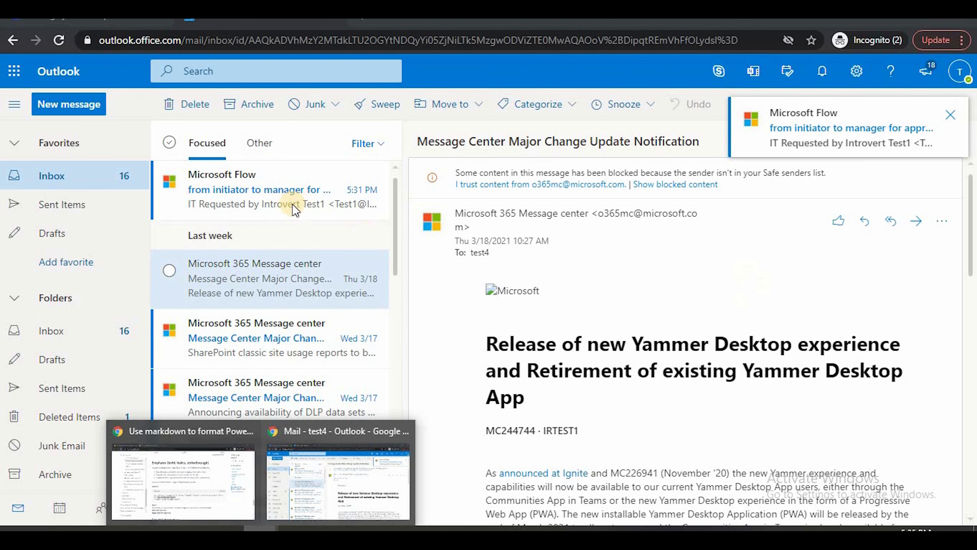
pyautogui.click(242, 198)
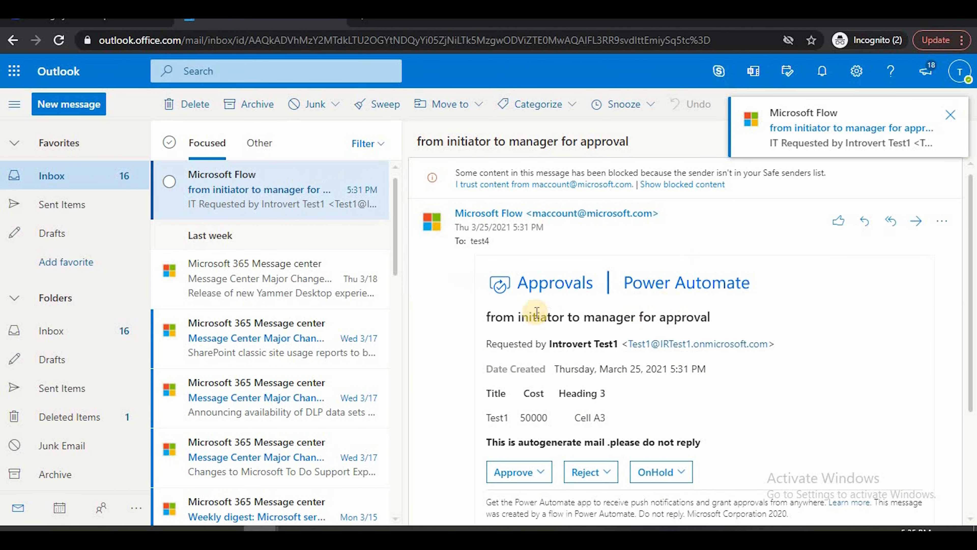
pyautogui.moveTo(524, 317); pyautogui.dragTo(724, 326)
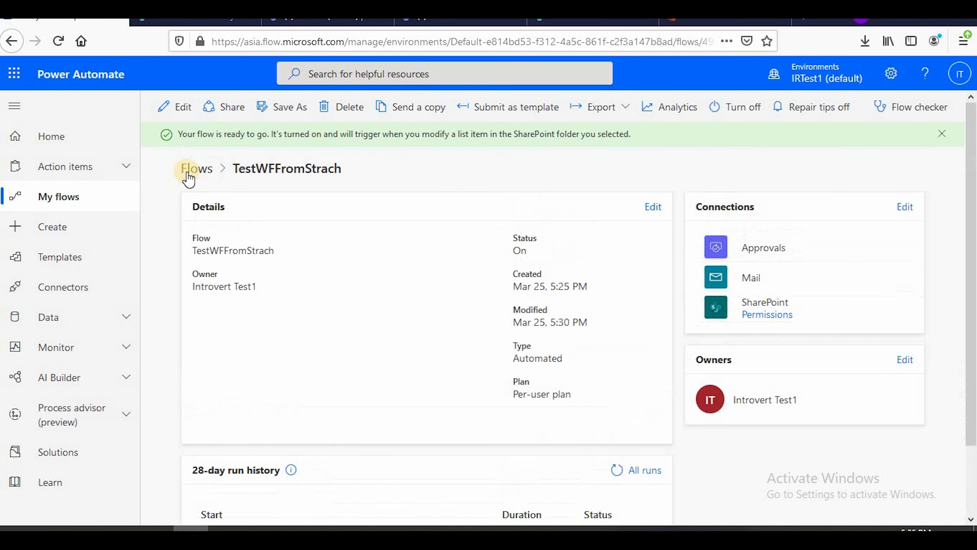
# Open TestWFFromStrach for editing and expand the first Condition's Start and wait for an approval action to review its title and details
pyautogui.click(168, 106)
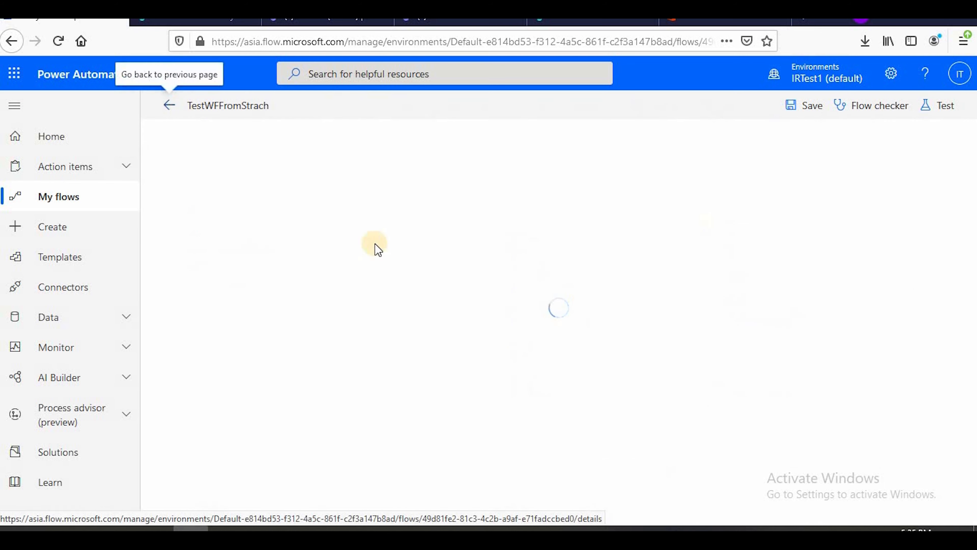
pyautogui.scroll(-3, 524, 280)
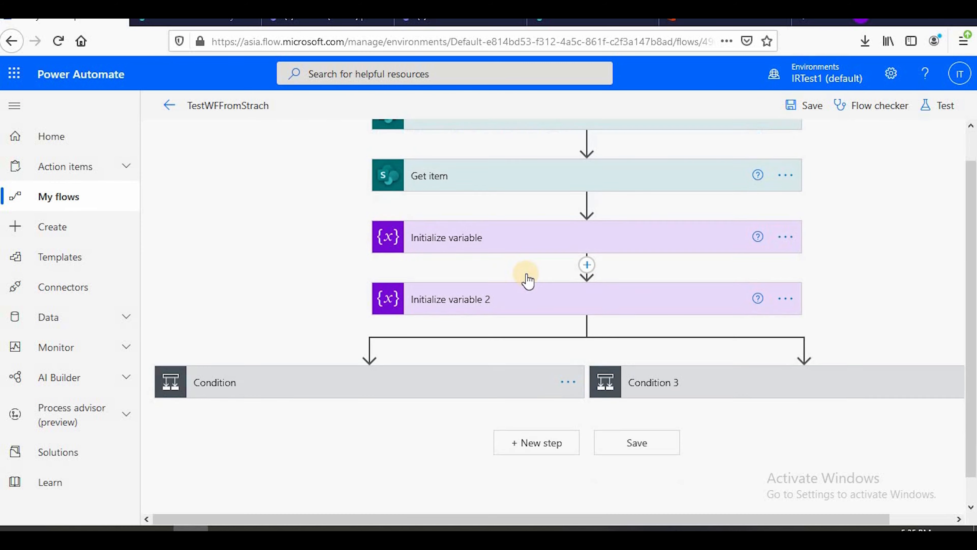
pyautogui.click(239, 360)
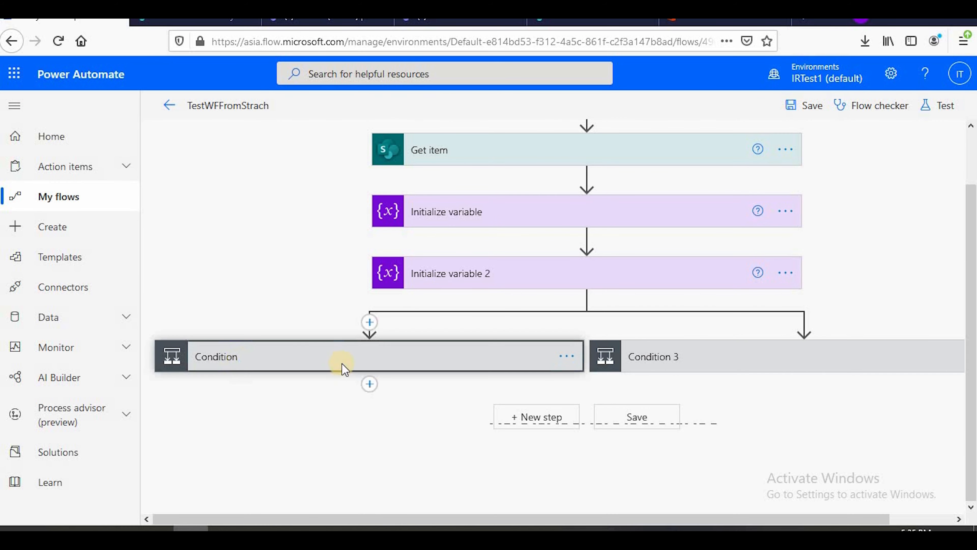
pyautogui.scroll(-5, 676, 225)
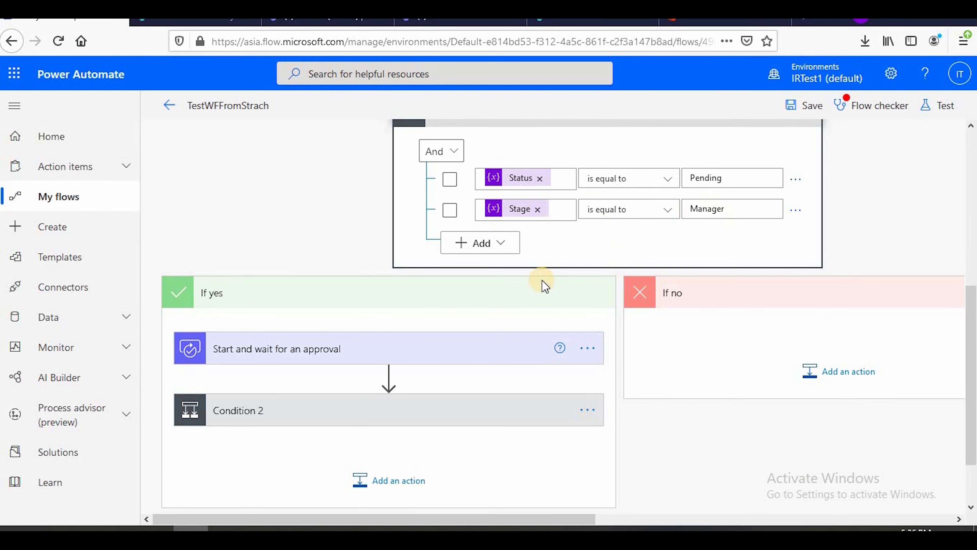
pyautogui.scroll(-3, 543, 284)
pyautogui.click(280, 290)
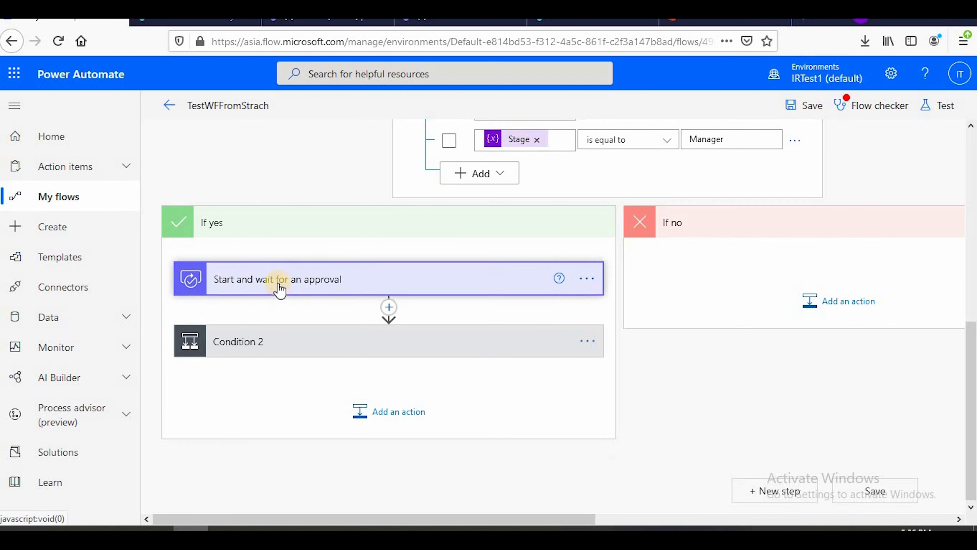
pyautogui.scroll(-10, 277, 247)
pyautogui.scroll(-1, 331, 259)
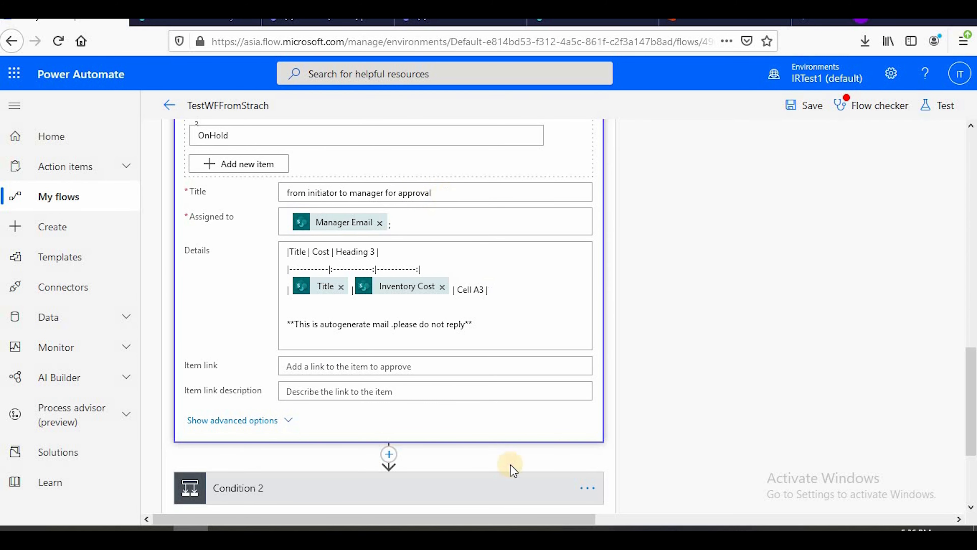
# Compare the Outlook approval email's heading, table, do-not-reply note and response choices with the settings of the flow's approval action
pyautogui.moveTo(261, 528)
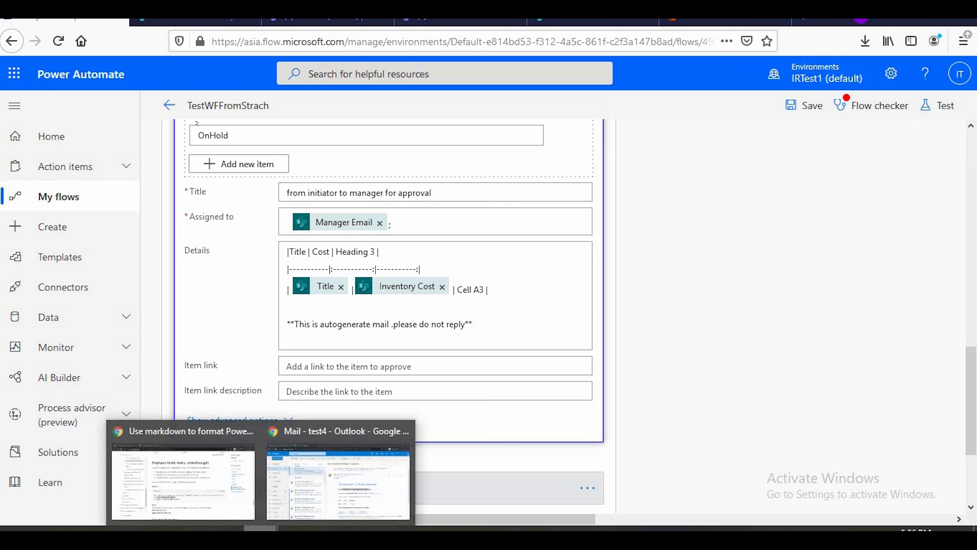
pyautogui.click(355, 485)
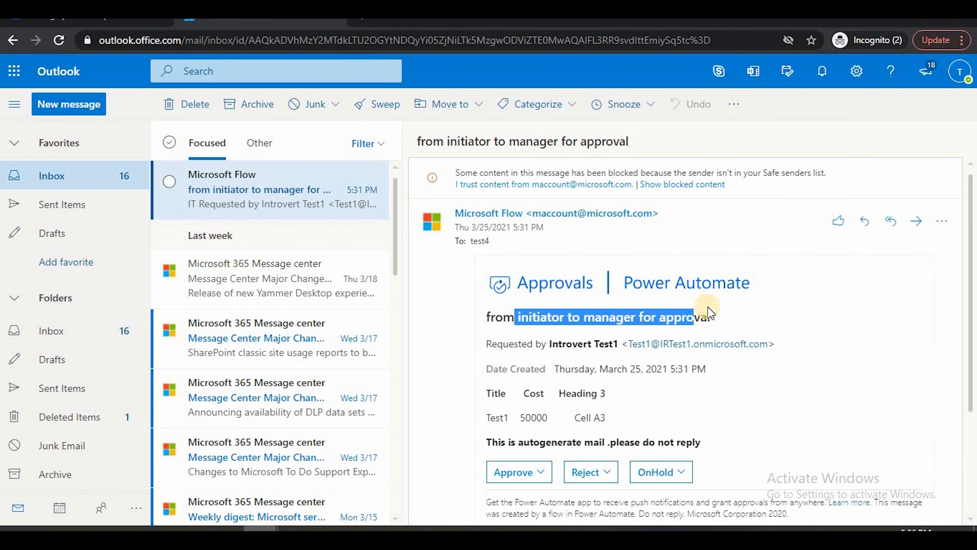
pyautogui.scroll(-2, 714, 325)
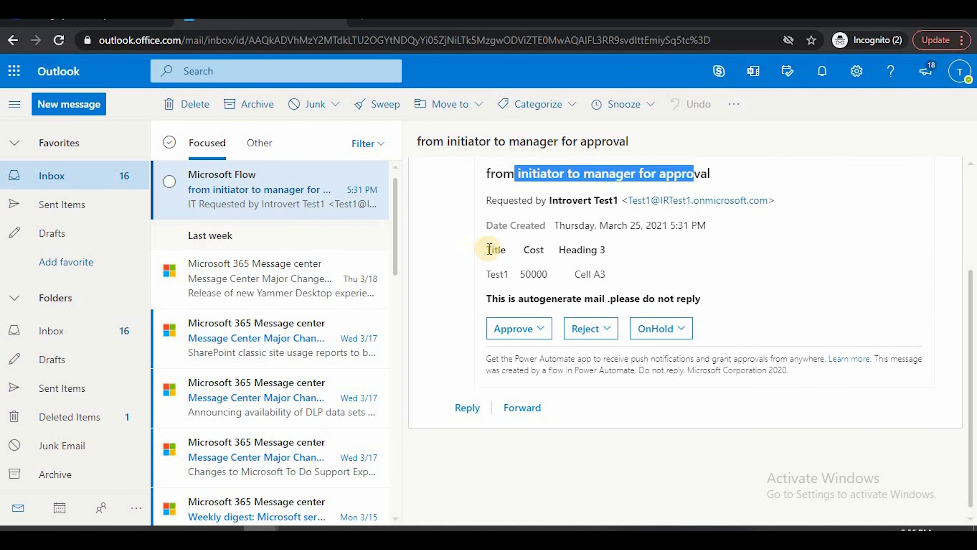
pyautogui.moveTo(487, 250); pyautogui.dragTo(604, 269)
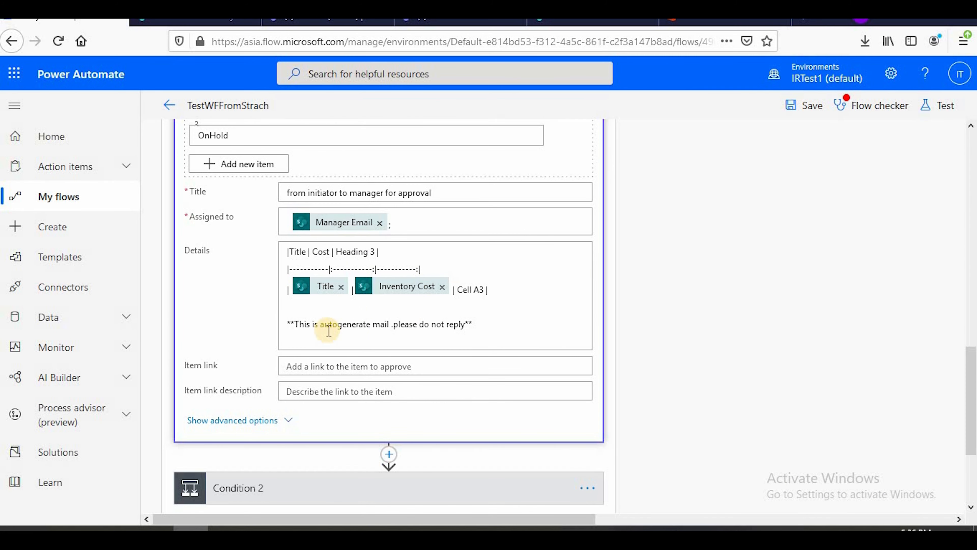
pyautogui.moveTo(290, 326); pyautogui.dragTo(427, 327)
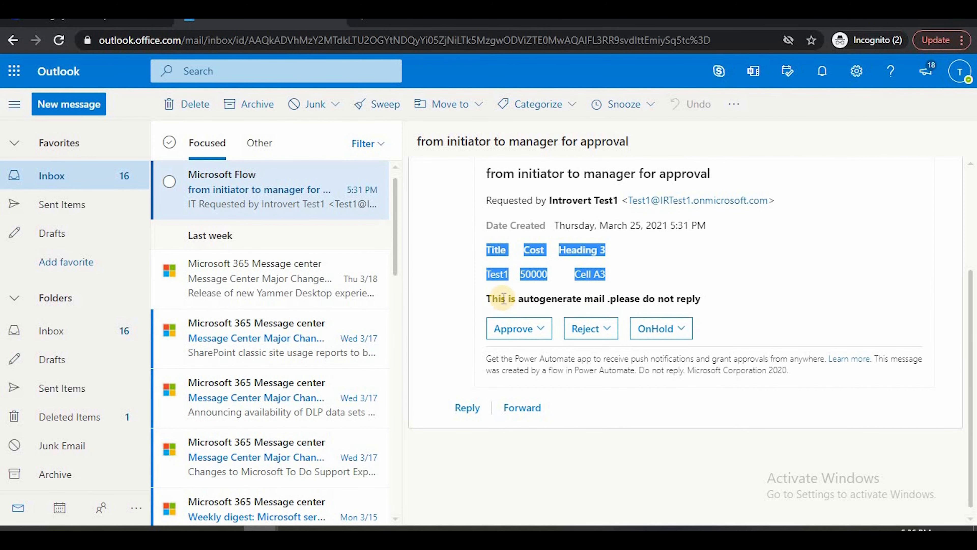
pyautogui.moveTo(507, 299); pyautogui.dragTo(744, 301)
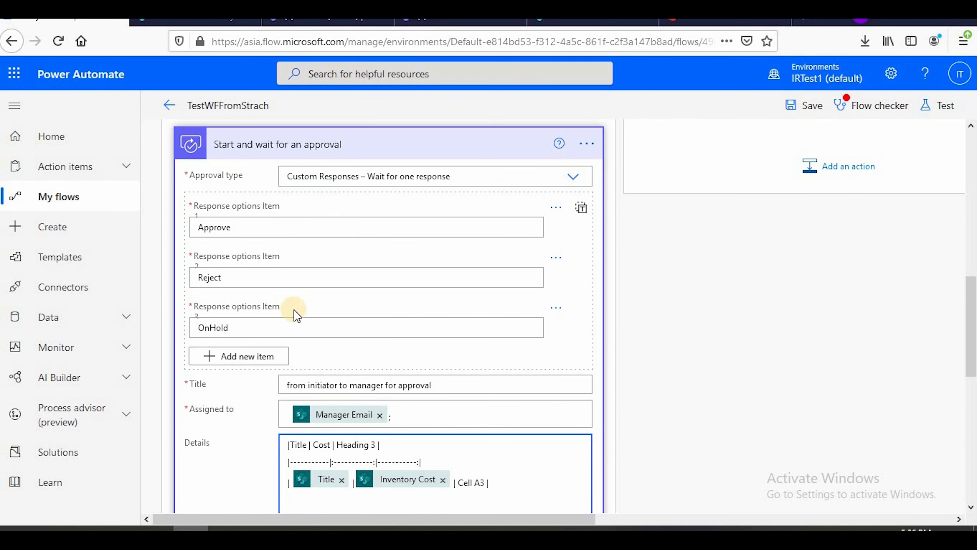
pyautogui.scroll(2, 296, 315)
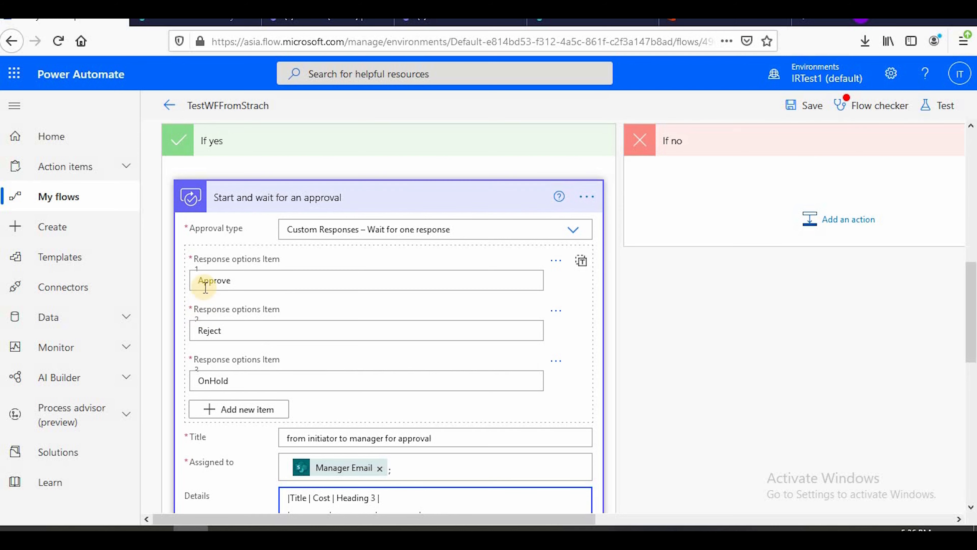
pyautogui.scroll(-6, 392, 321)
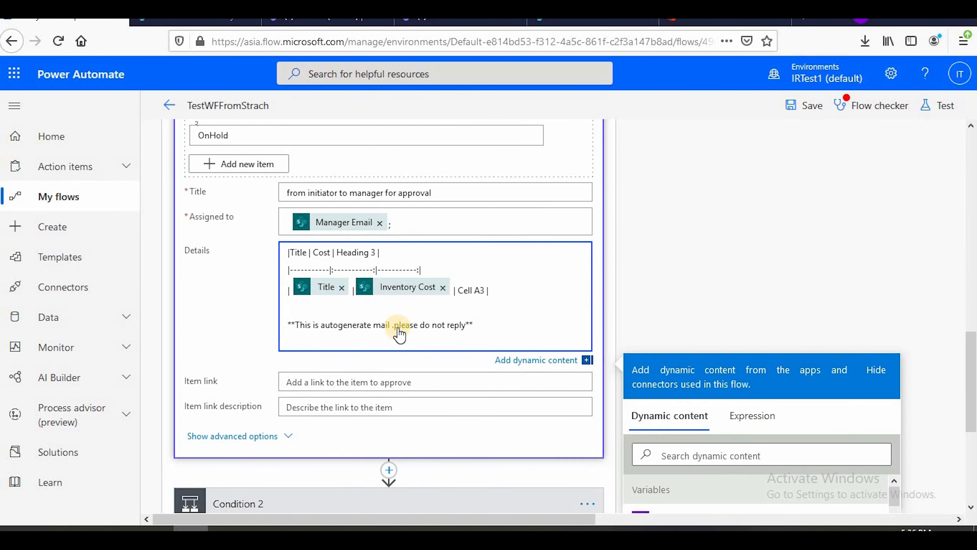
# Expand Condition 2 below the approval action to check its Outcome comparison and the actions in its If yes branch
pyautogui.scroll(-6, 400, 333)
pyautogui.click(304, 264)
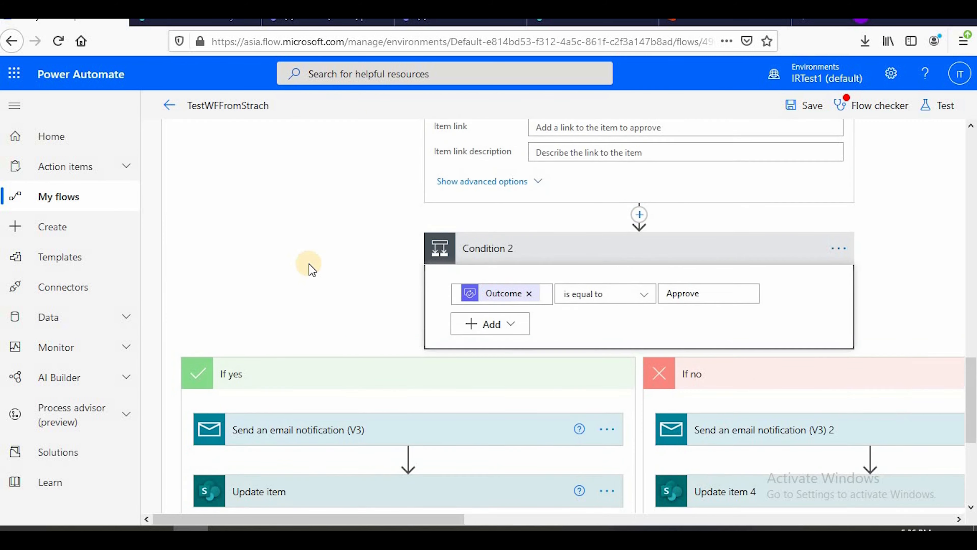
pyautogui.scroll(-6, 364, 211)
pyautogui.click(309, 196)
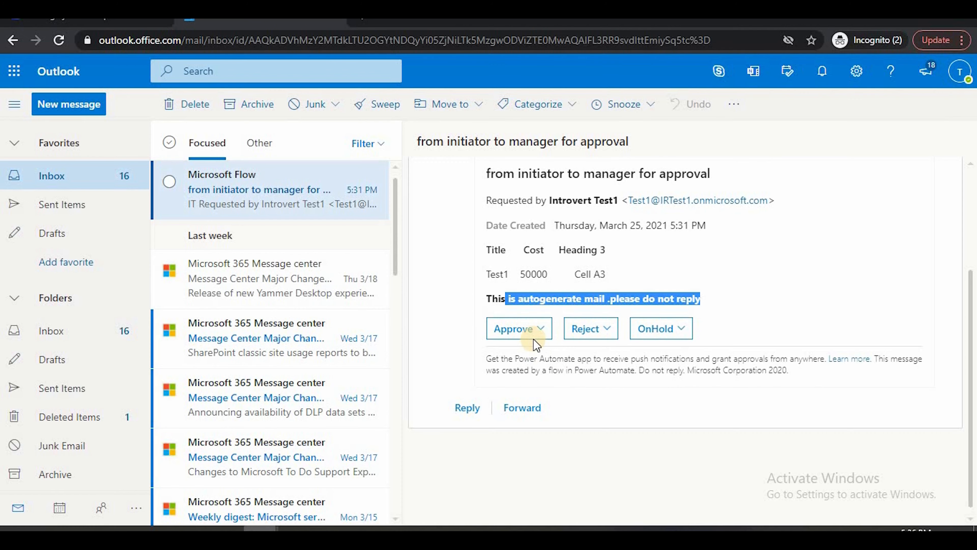
# Approve the "from initiator to manager for approval" request from the Outlook email with the comment "Approved" and submit the response
pyautogui.click(533, 329)
pyautogui.click(544, 260)
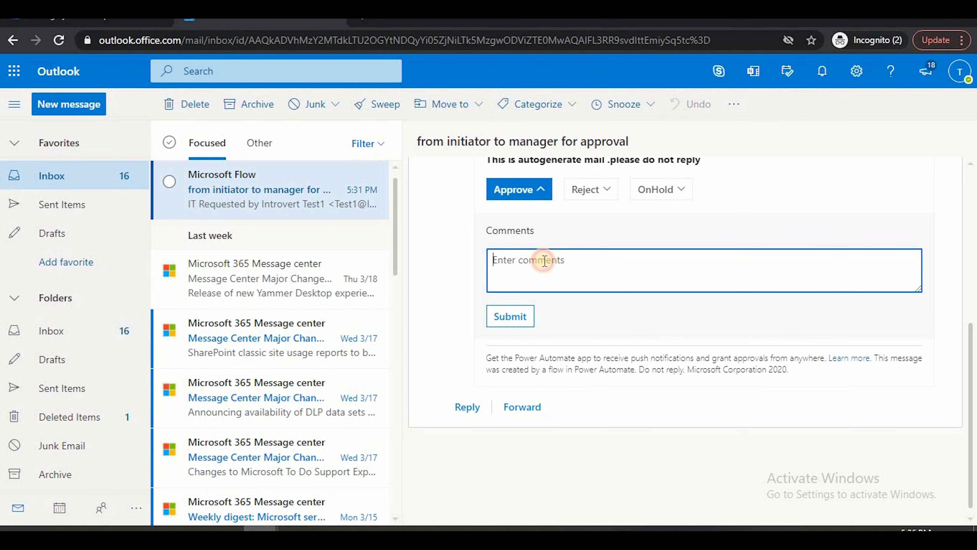
pyautogui.write('Approve')
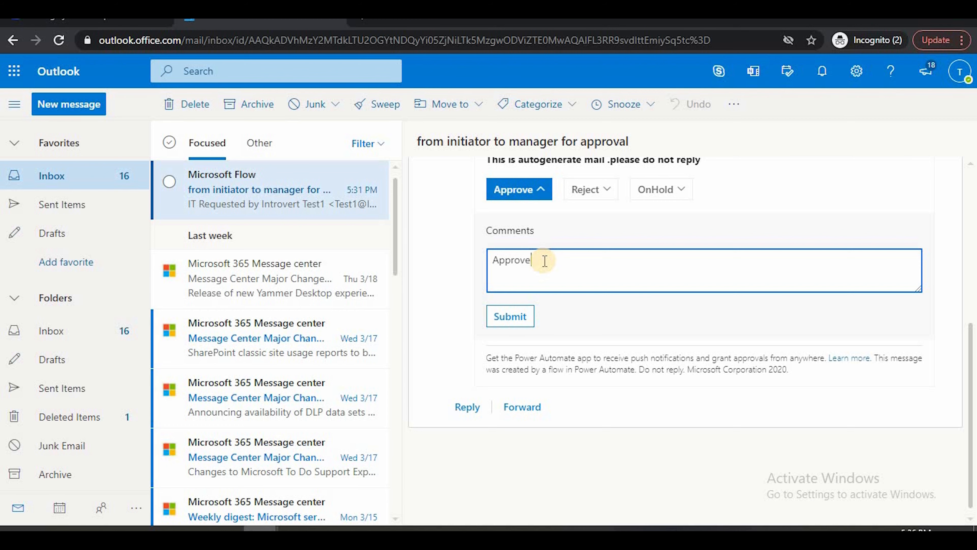
pyautogui.write('d')
pyautogui.click(501, 318)
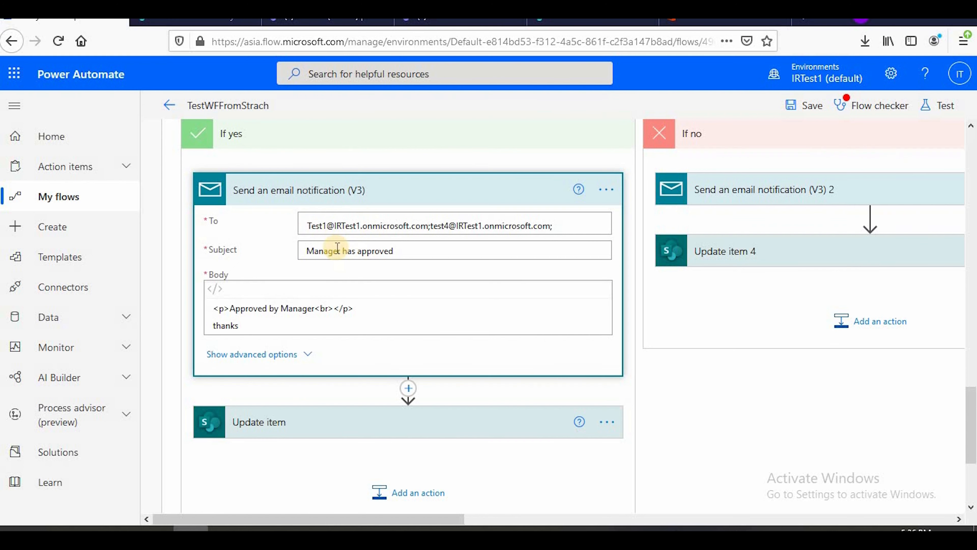
# Open the "Manager has approved" email and compare its body with the Send an email notification (V3) action in Condition 2's If yes branch
pyautogui.scroll(4, 418, 255)
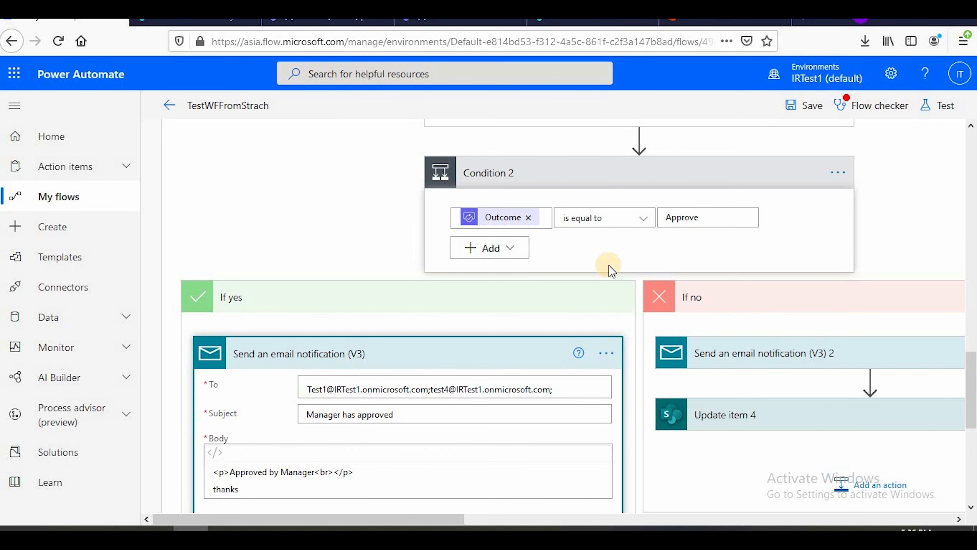
pyautogui.scroll(-4, 247, 386)
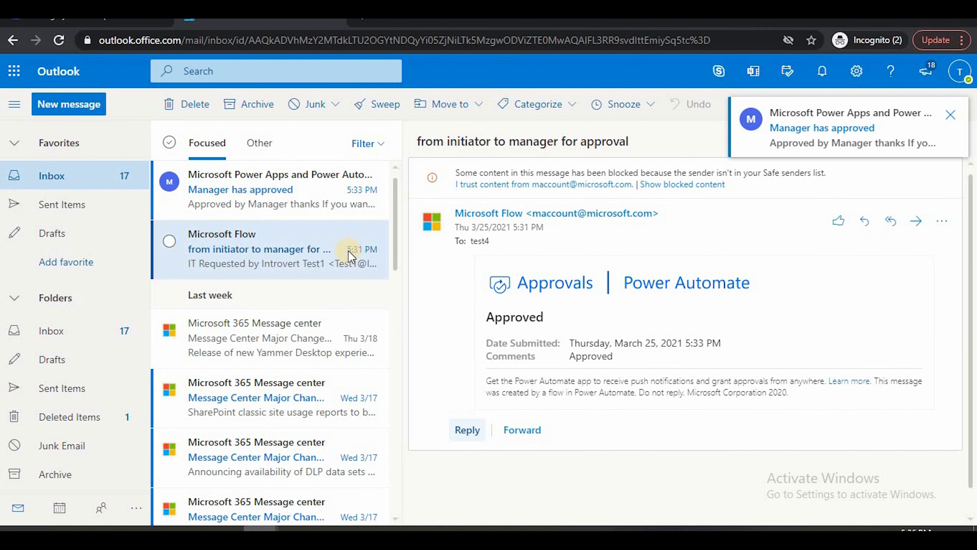
pyautogui.click(246, 198)
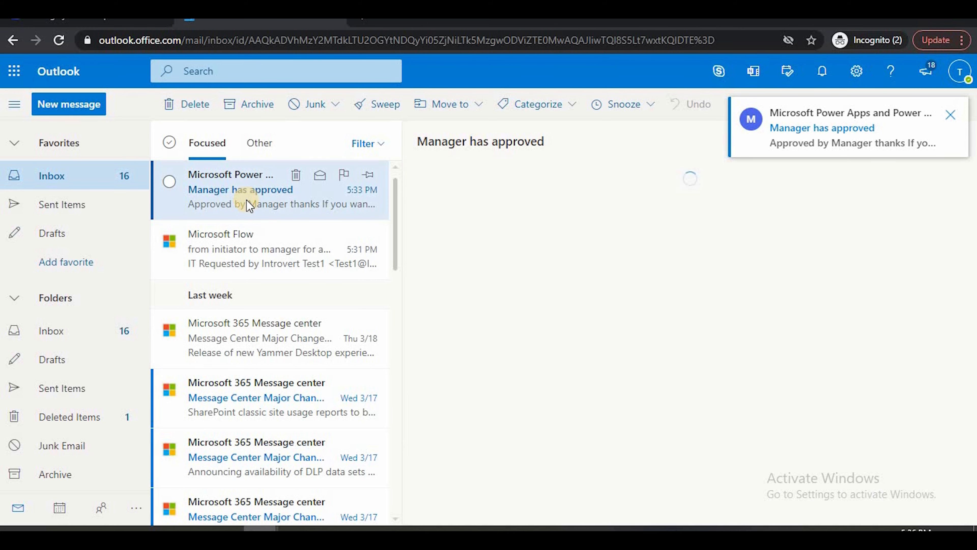
pyautogui.moveTo(461, 285); pyautogui.dragTo(565, 284)
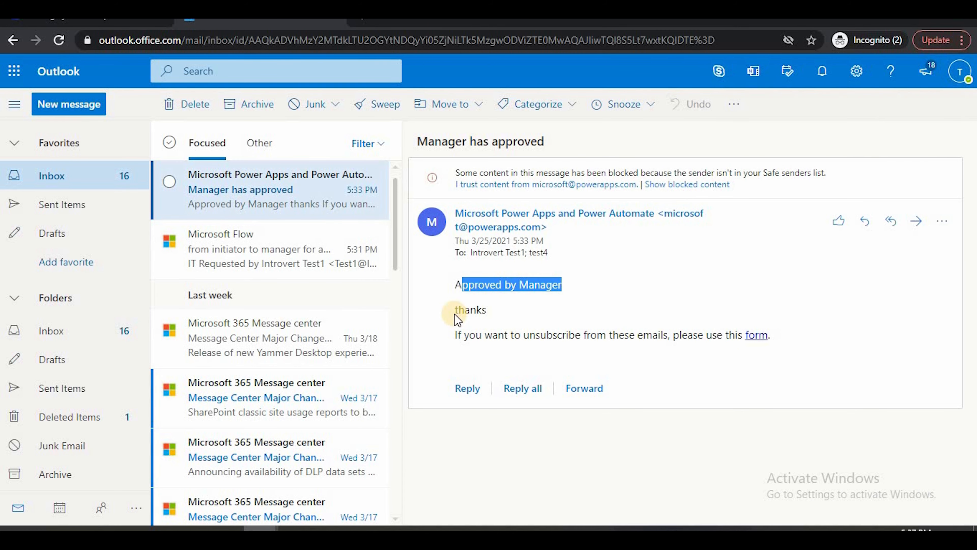
pyautogui.click(517, 309)
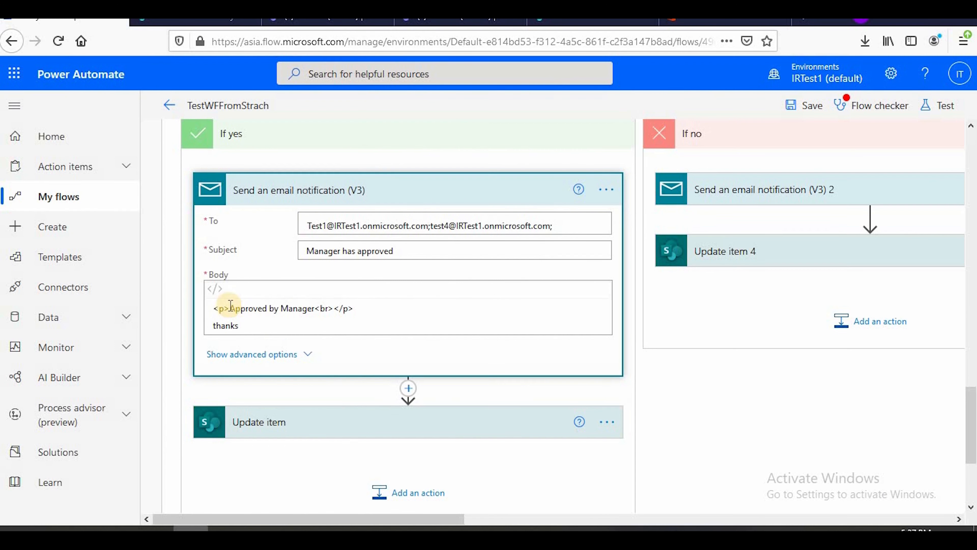
pyautogui.moveTo(230, 308); pyautogui.dragTo(313, 308)
pyautogui.moveTo(222, 325); pyautogui.dragTo(317, 325)
pyautogui.hotkey('alt', 'Tab')
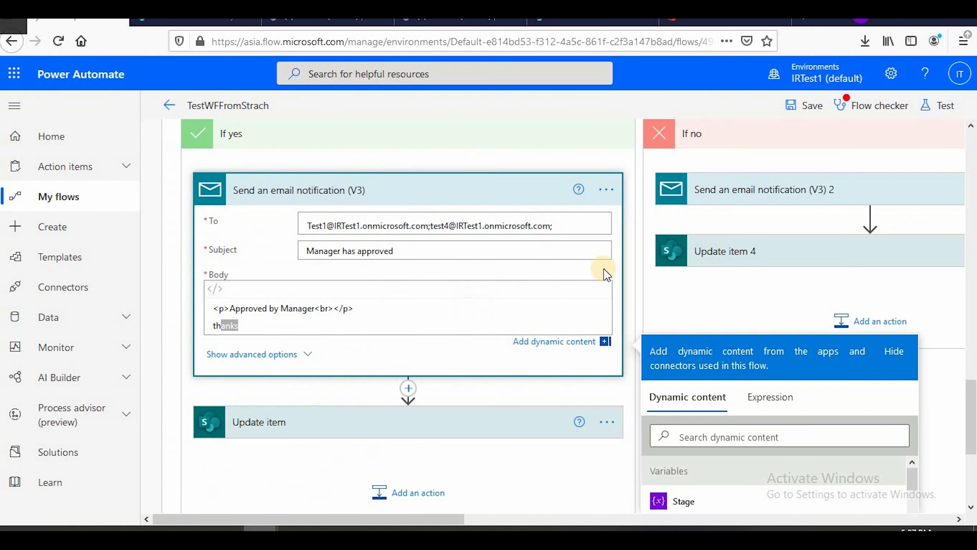
# Expand the Update item action below the email notification to check its list, Status Value and Stage Value settings
pyautogui.scroll(-5, 283, 381)
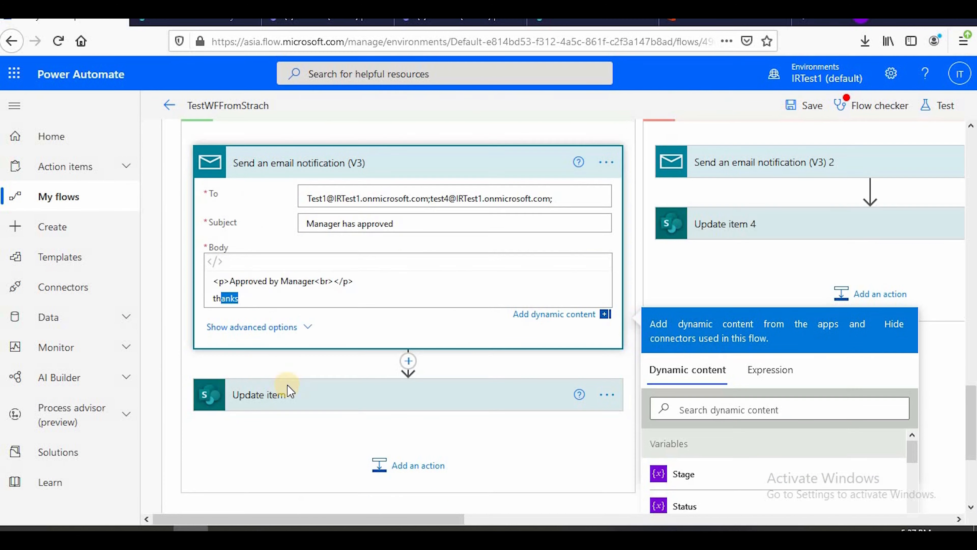
pyautogui.click(288, 270)
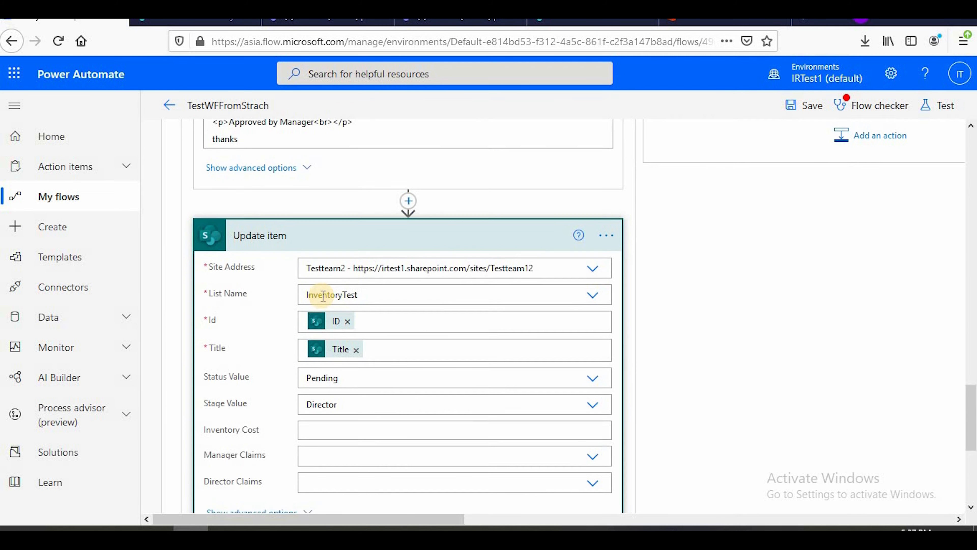
pyautogui.scroll(-3, 269, 251)
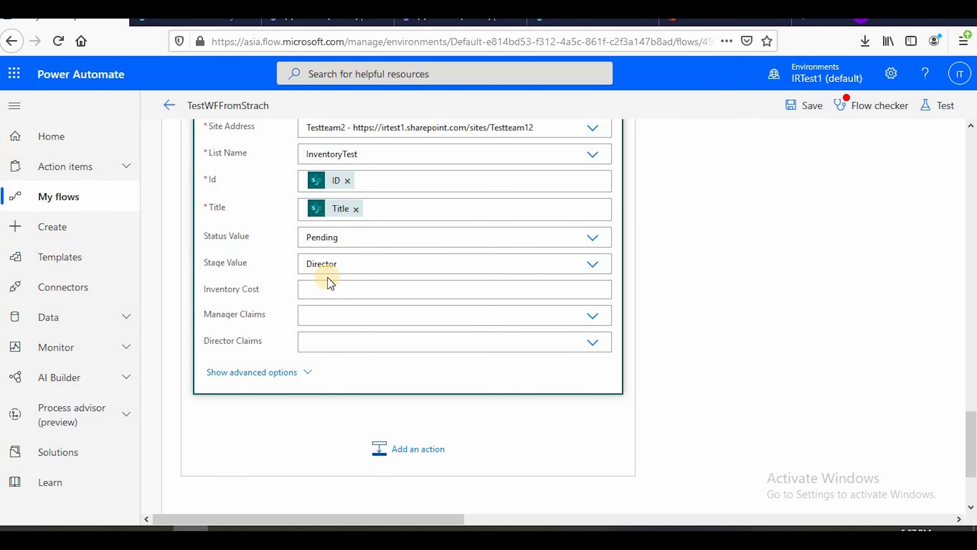
# Switch to the SharePoint InventoryTest list and refresh it to check the Test1 item's Status and Stage
pyautogui.hotkey('alt', 'Tab')
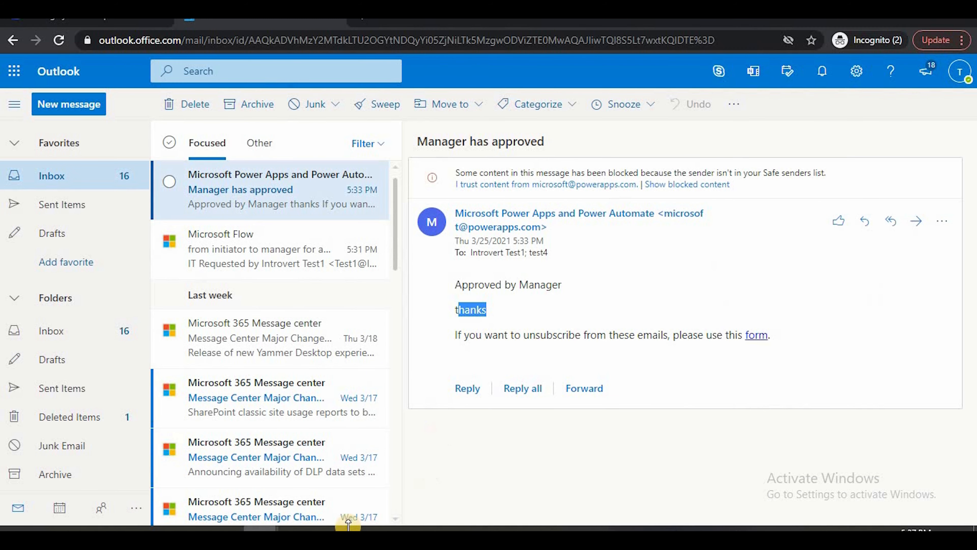
pyautogui.click(191, 533)
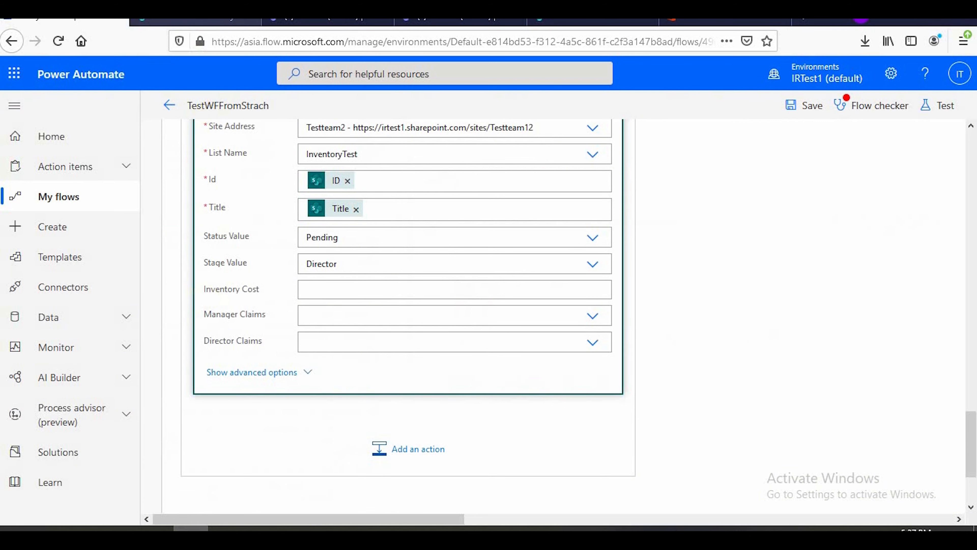
pyautogui.click(196, 16)
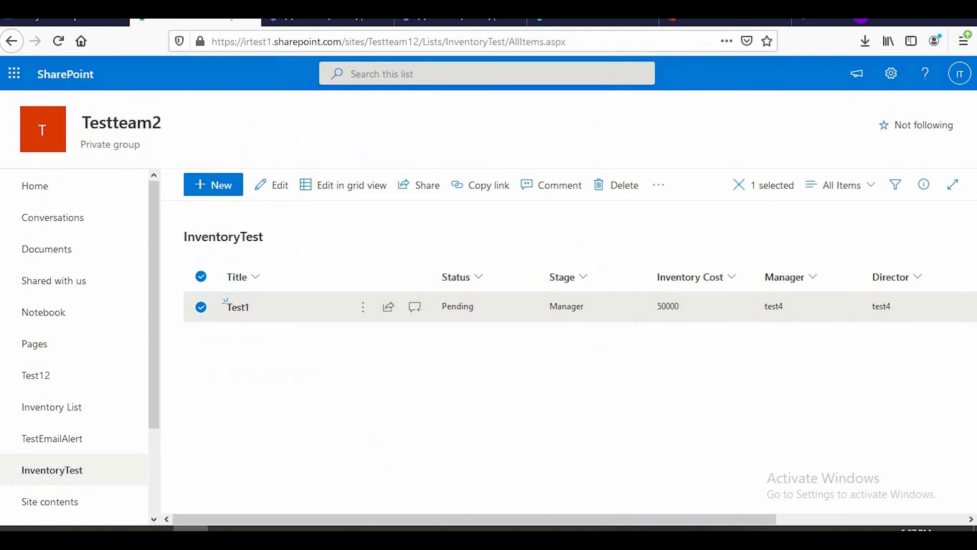
pyautogui.click(60, 43)
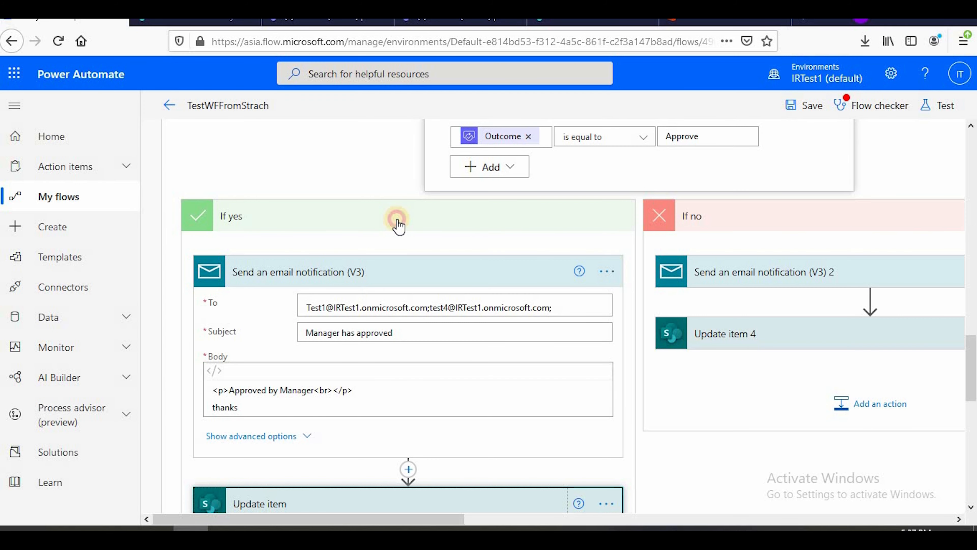
# Return to the TestWFFromStrach flow and collapse the If yes branches and the first Condition to show the parallel branches
pyautogui.click(398, 222)
pyautogui.scroll(15, 410, 275)
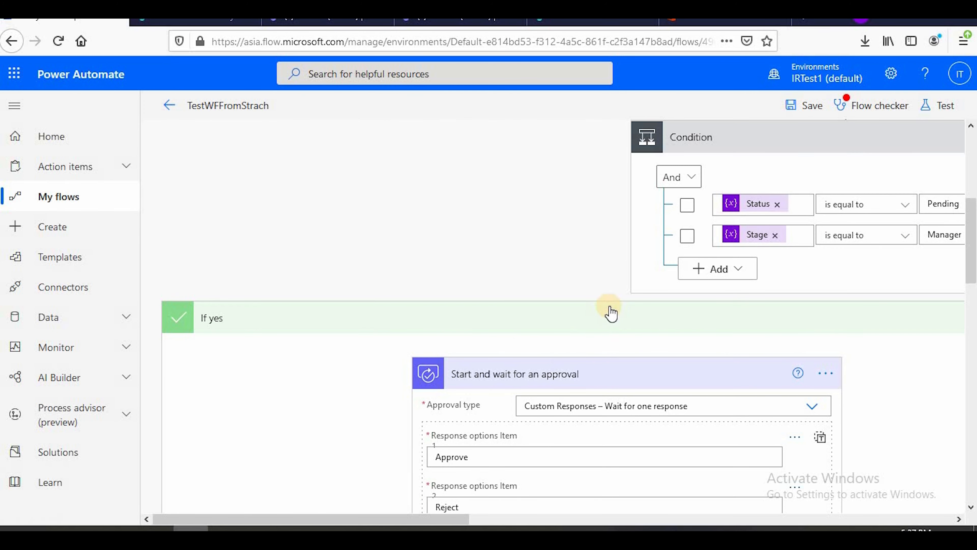
pyautogui.click(610, 310)
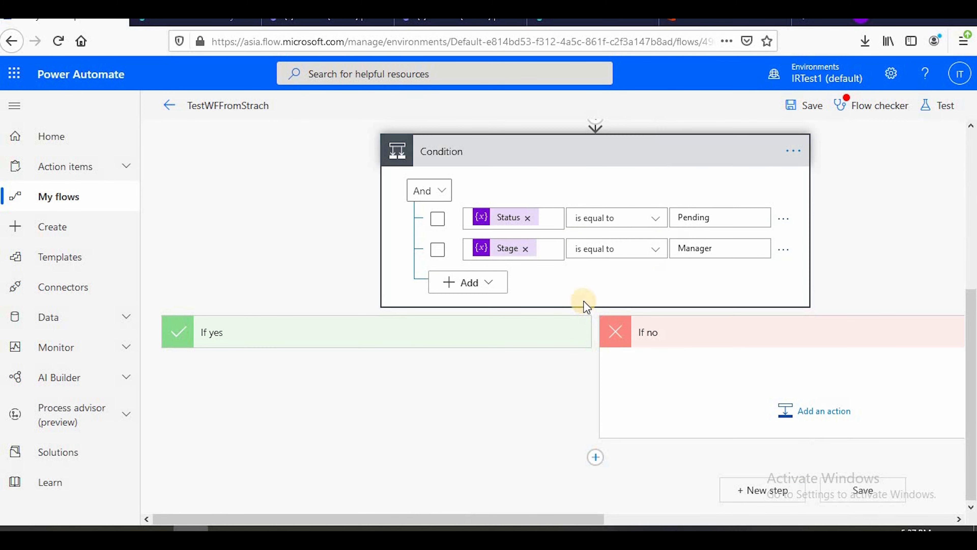
pyautogui.click(555, 154)
pyautogui.scroll(2, 452, 340)
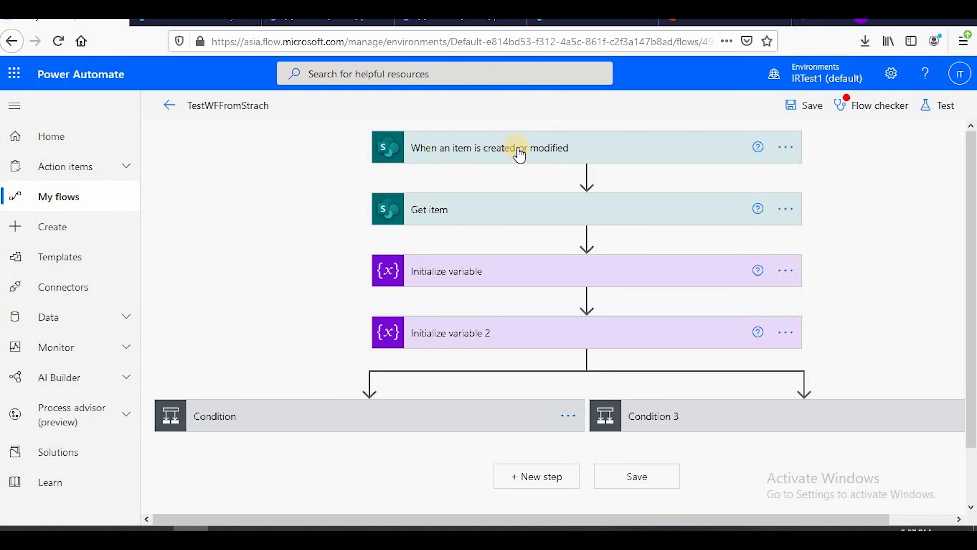
# Expand Condition 3 in the parallel branch to check its Status and Stage comparisons and its If yes actions
pyautogui.scroll(-2, 671, 365)
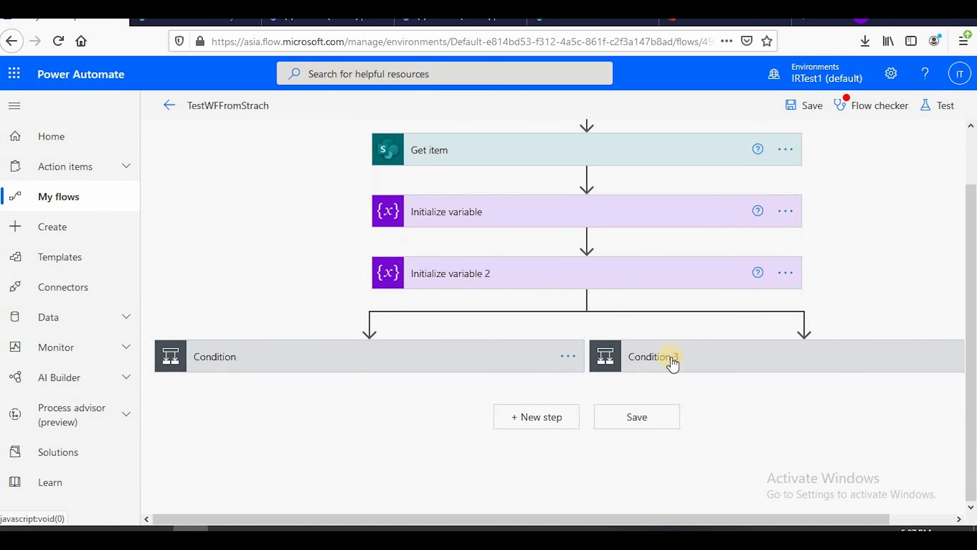
pyautogui.click(813, 370)
pyautogui.scroll(-8, 731, 346)
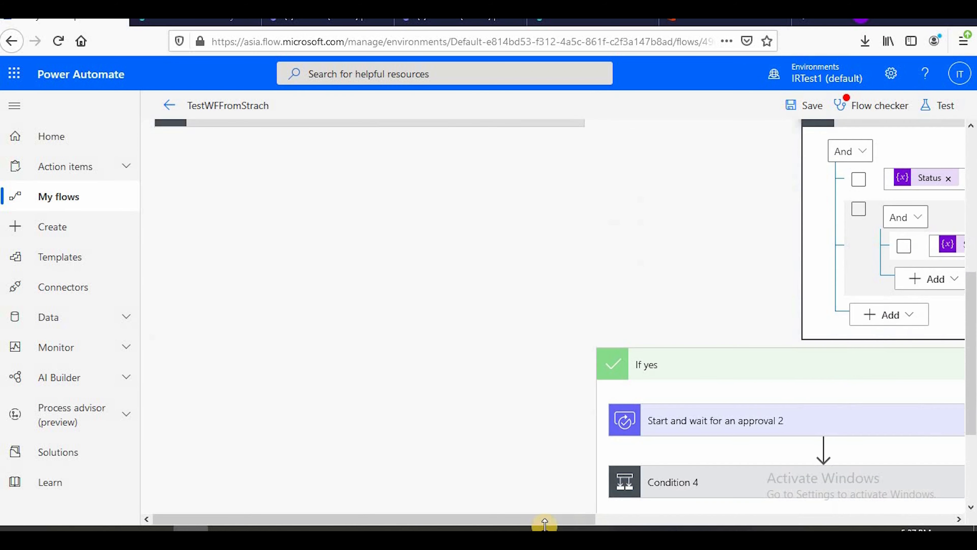
pyautogui.moveTo(534, 519); pyautogui.dragTo(766, 516)
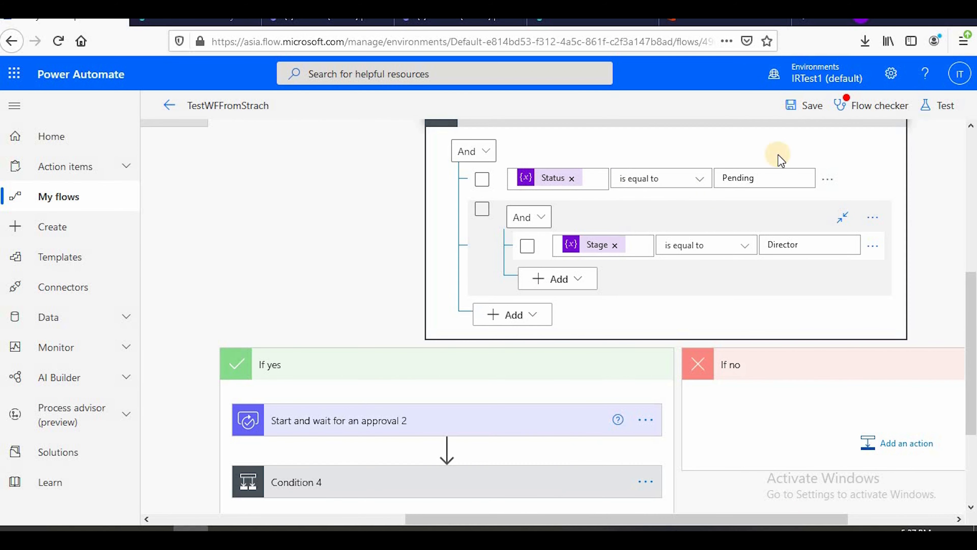
pyautogui.scroll(-3, 657, 330)
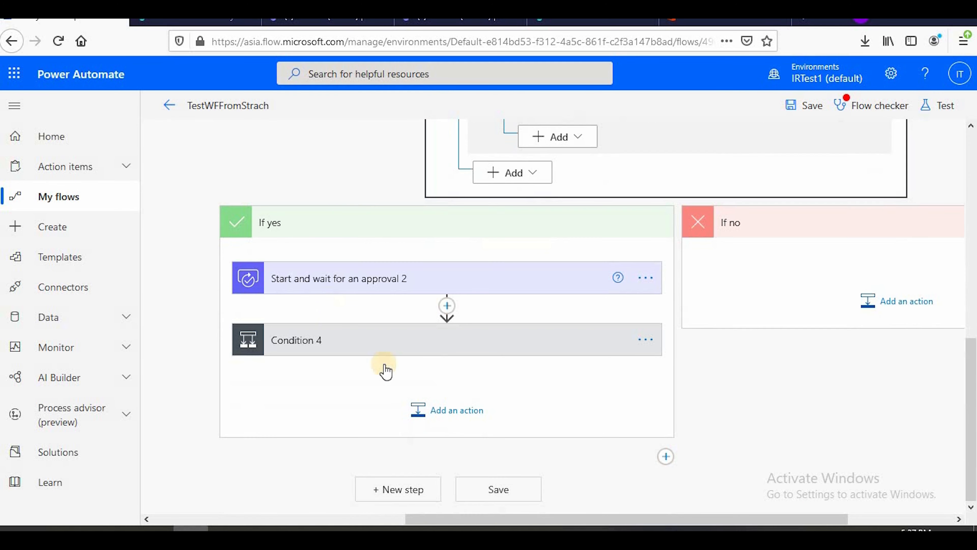
# Expand Start and wait for an approval 2 to review its settings, then open the "Manger to director for approval" email in Outlook
pyautogui.moveTo(591, 523); pyautogui.dragTo(490, 520)
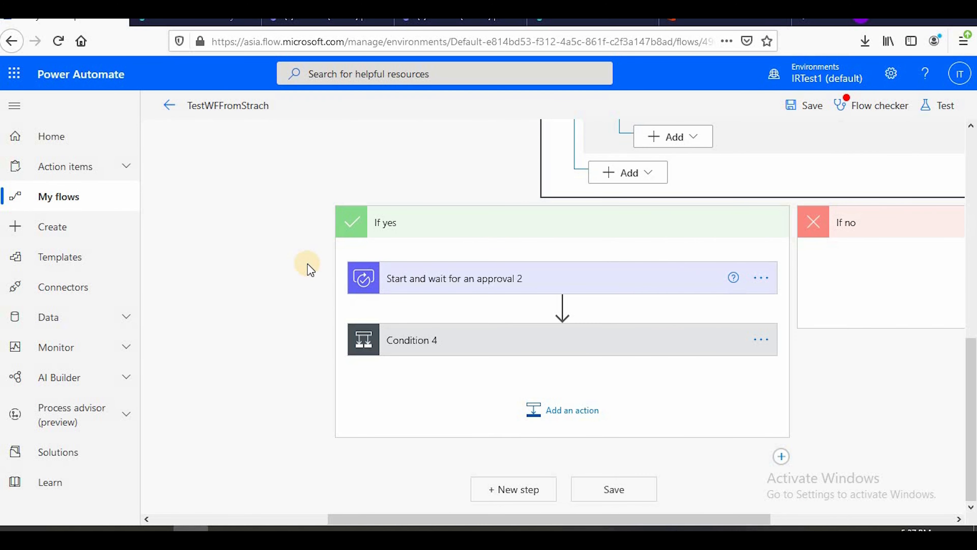
pyautogui.click(503, 284)
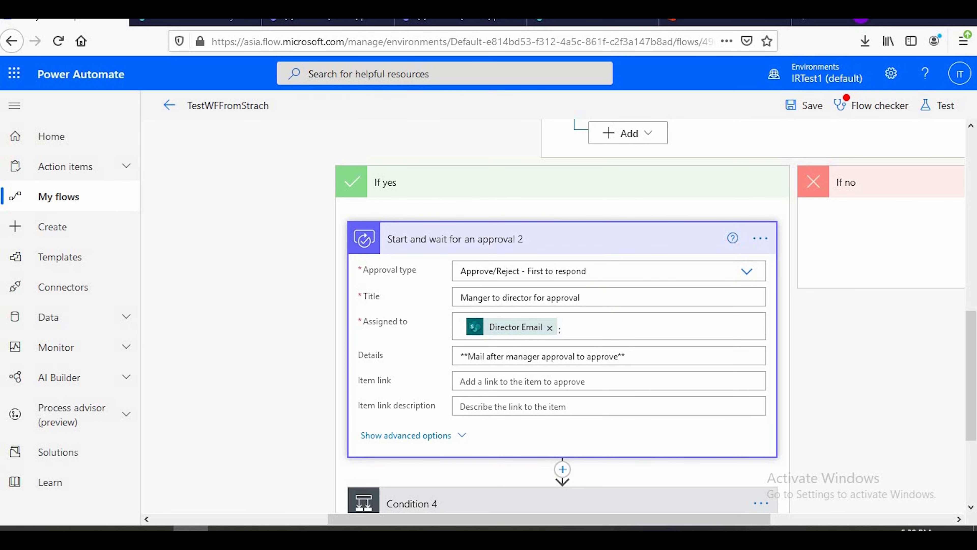
pyautogui.moveTo(265, 528)
pyautogui.click(323, 462)
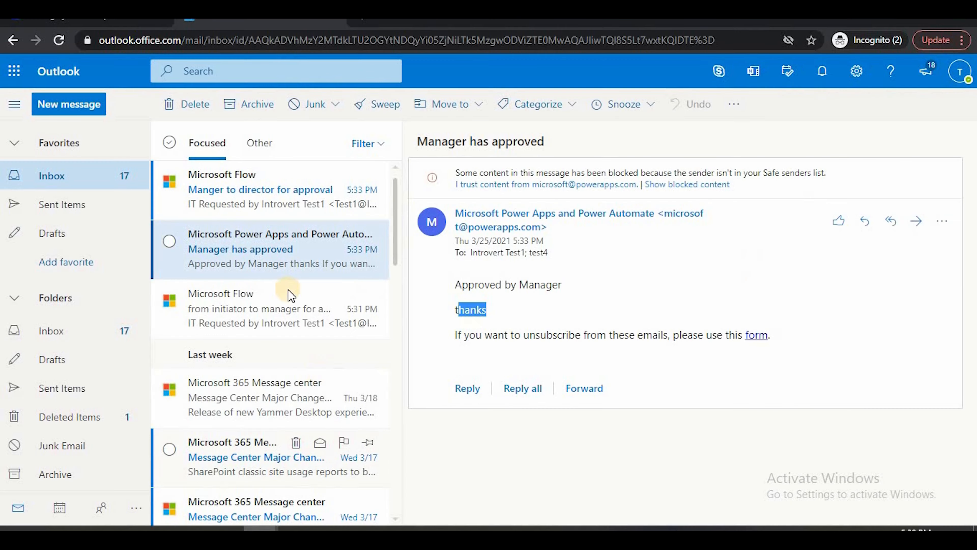
pyautogui.click(225, 200)
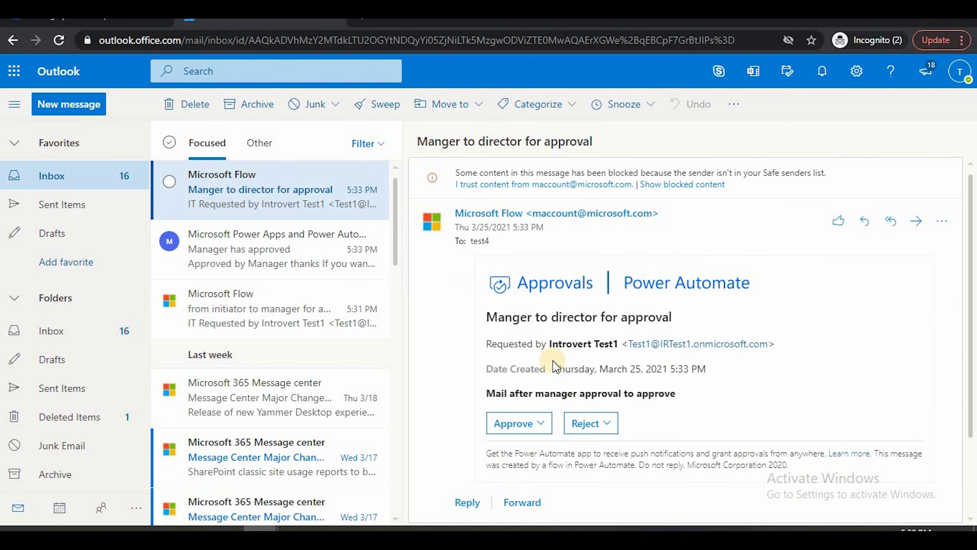
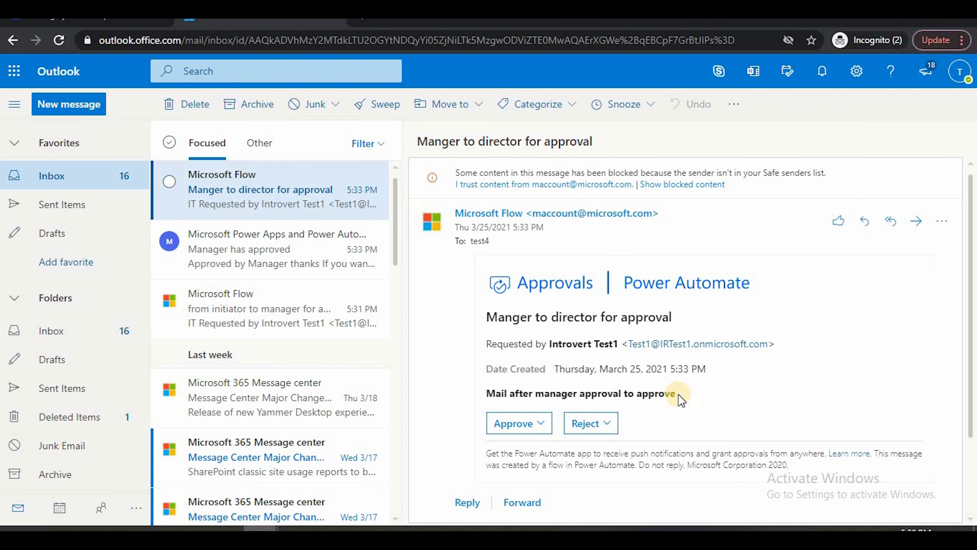
# Choose Approve on the "Manger to director for approval" request and enter the comment "Approved"
pyautogui.scroll(-3, 556, 356)
pyautogui.click(536, 328)
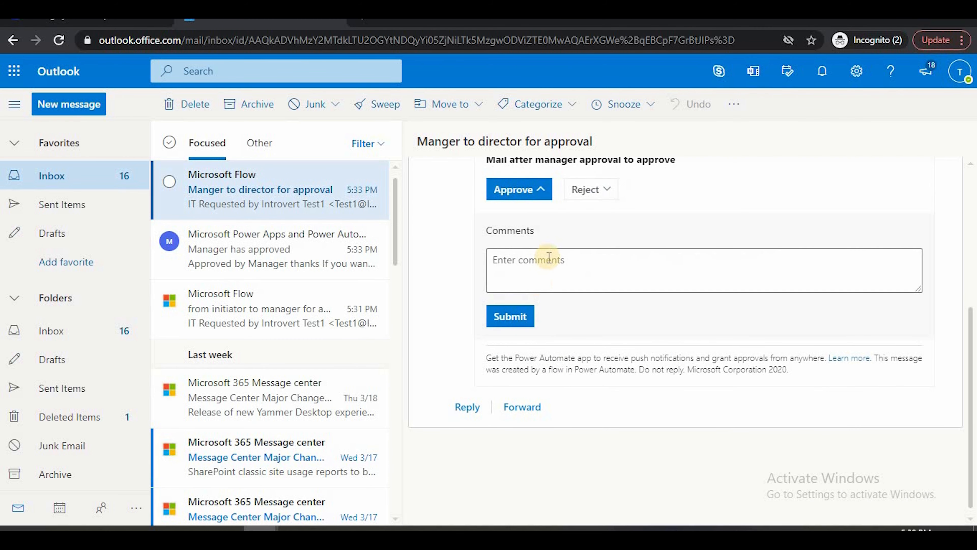
pyautogui.click(547, 253)
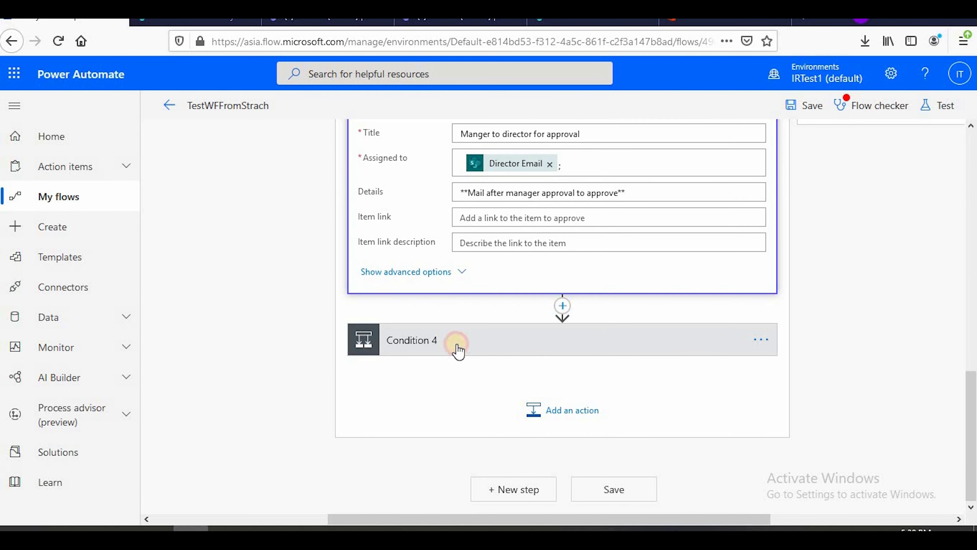
# In the TestWFFromStrach flow, expand Condition 4 and its Send an email notification (V3) 3 action to review the If yes branch
pyautogui.click(458, 349)
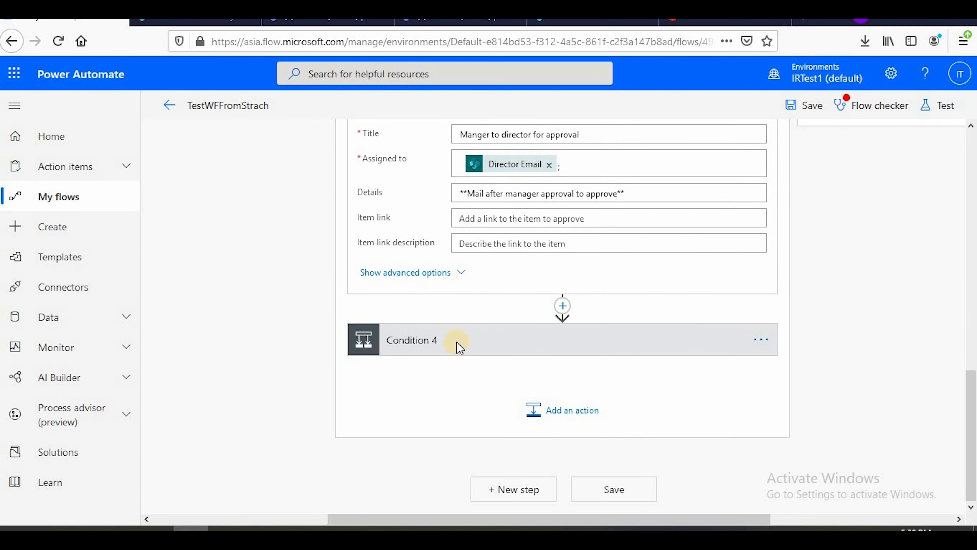
pyautogui.scroll(-5, 452, 279)
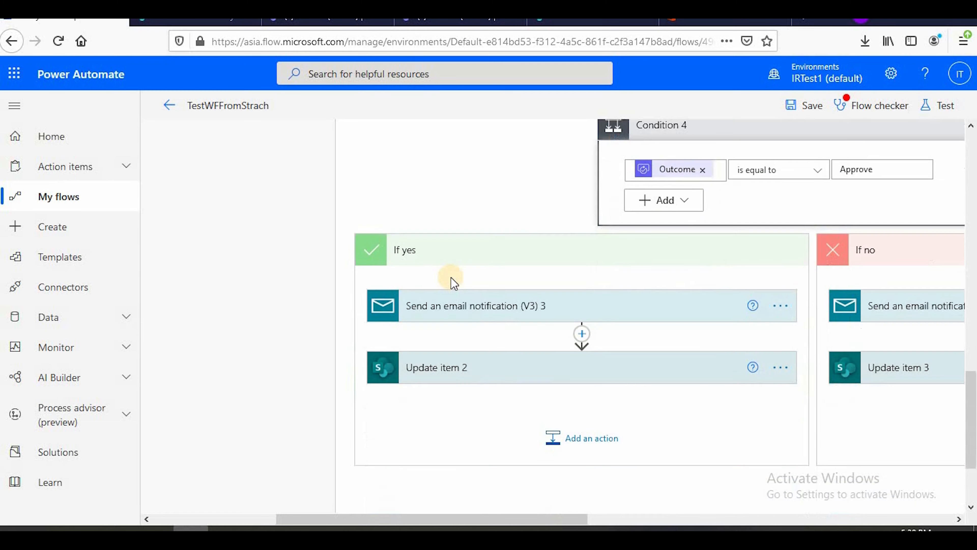
pyautogui.click(499, 197)
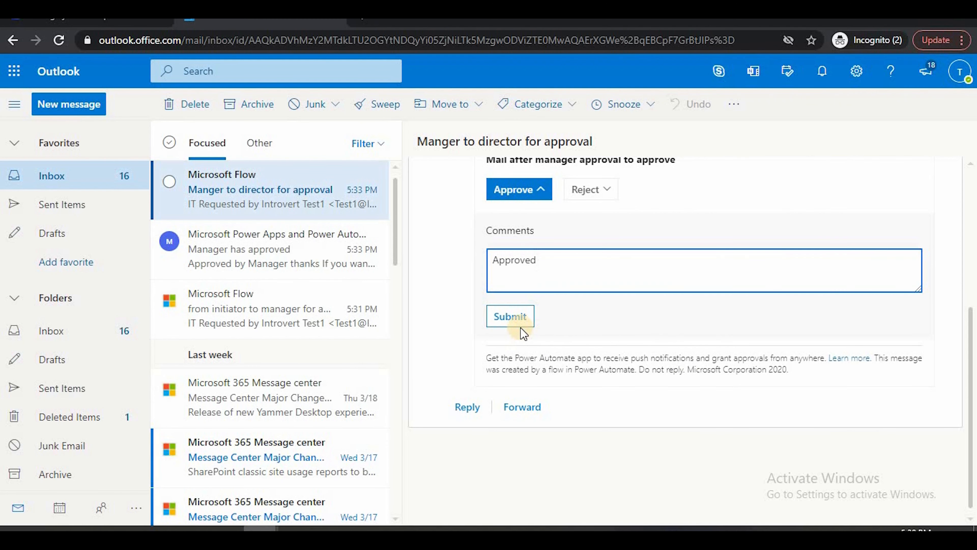
# Submit the director approval in Outlook and open the resulting "Director approvedTest1of 50000" notification email
pyautogui.click(510, 317)
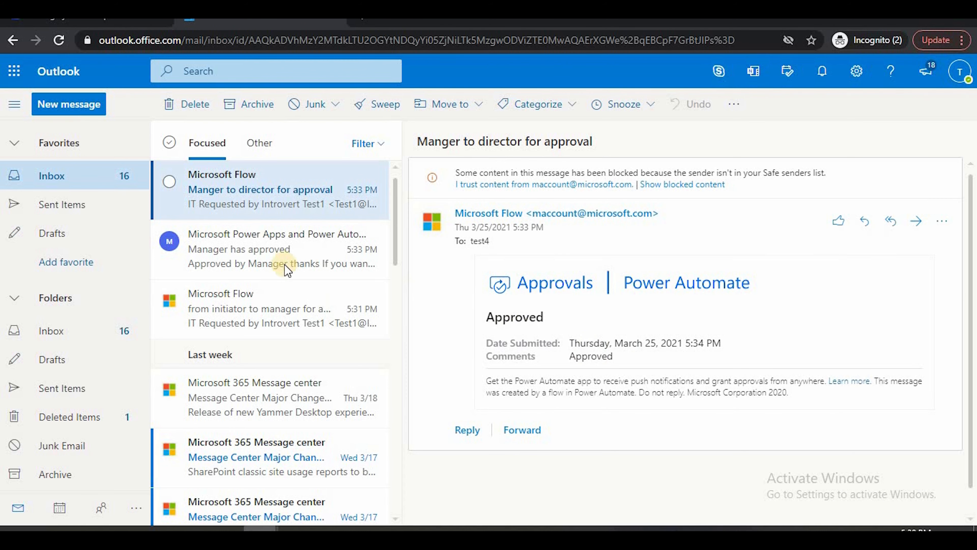
pyautogui.click(237, 255)
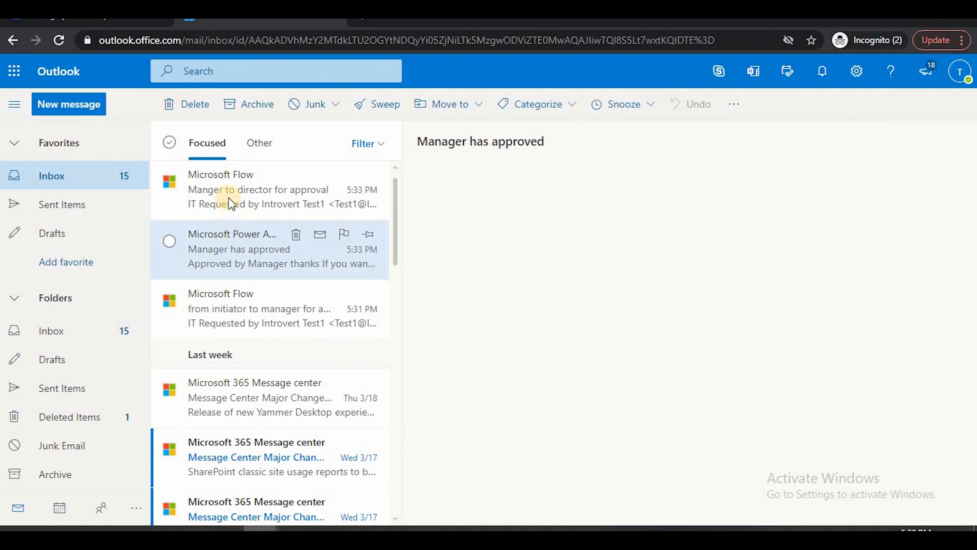
pyautogui.click(229, 197)
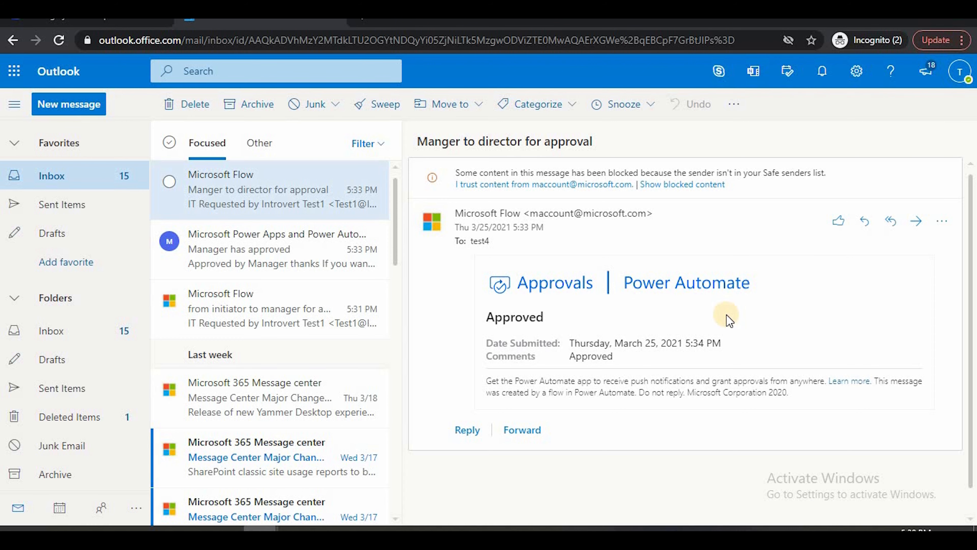
pyautogui.click(237, 191)
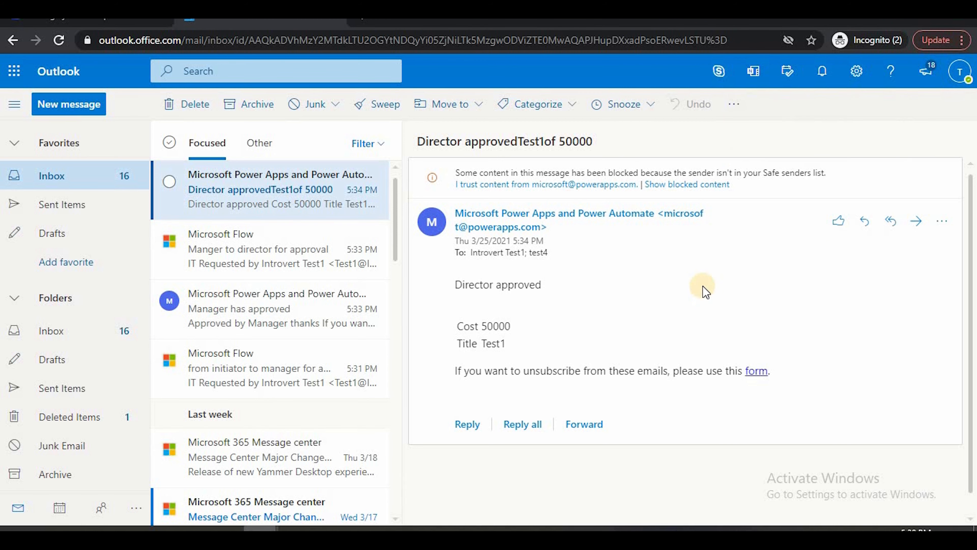
# Compare the director notification email's subject, cost and title with the fields in Send an email notification (V3) 3
pyautogui.moveTo(467, 146); pyautogui.dragTo(606, 147)
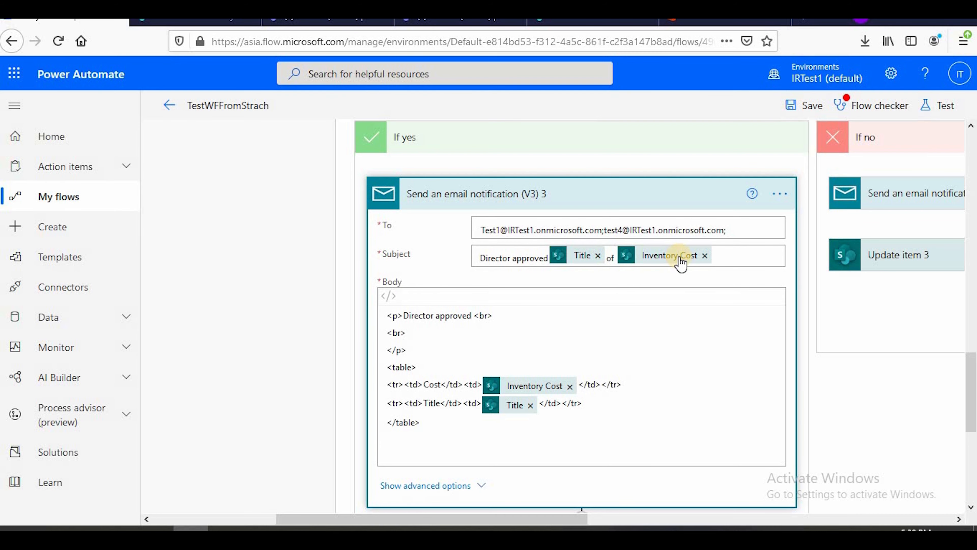
pyautogui.doubleClick(454, 384)
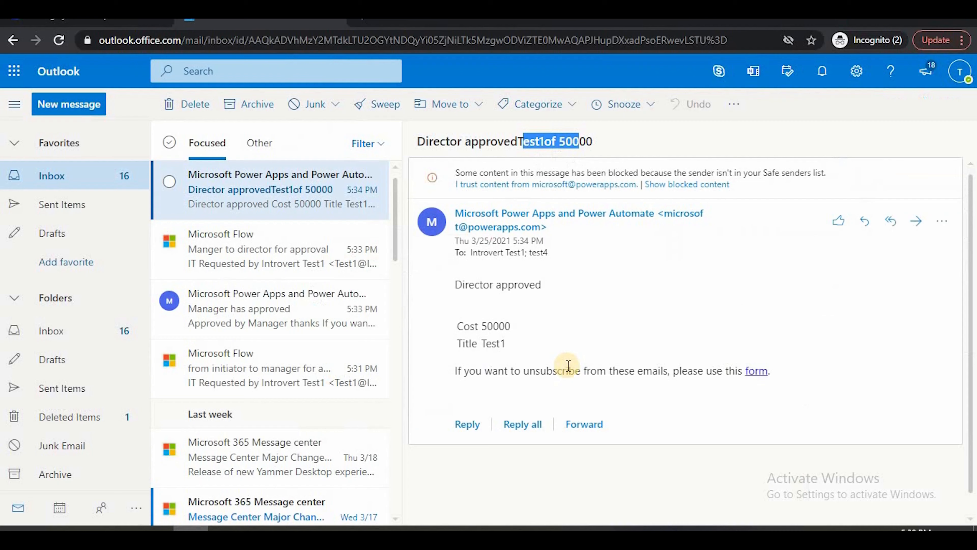
pyautogui.moveTo(464, 325); pyautogui.dragTo(548, 339)
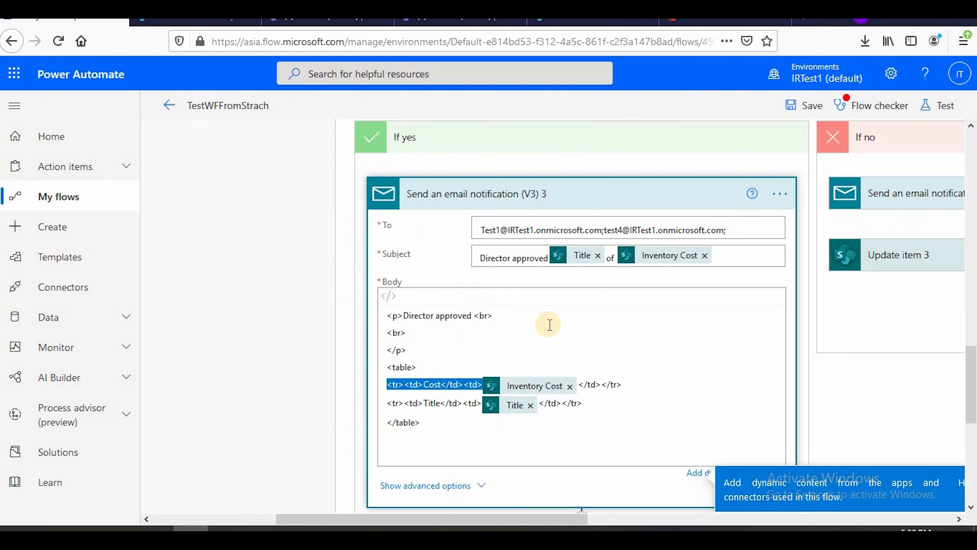
# Return to the flow and expand Update item 2 under Condition 4 to review its Status and Stage values
pyautogui.scroll(-5, 551, 329)
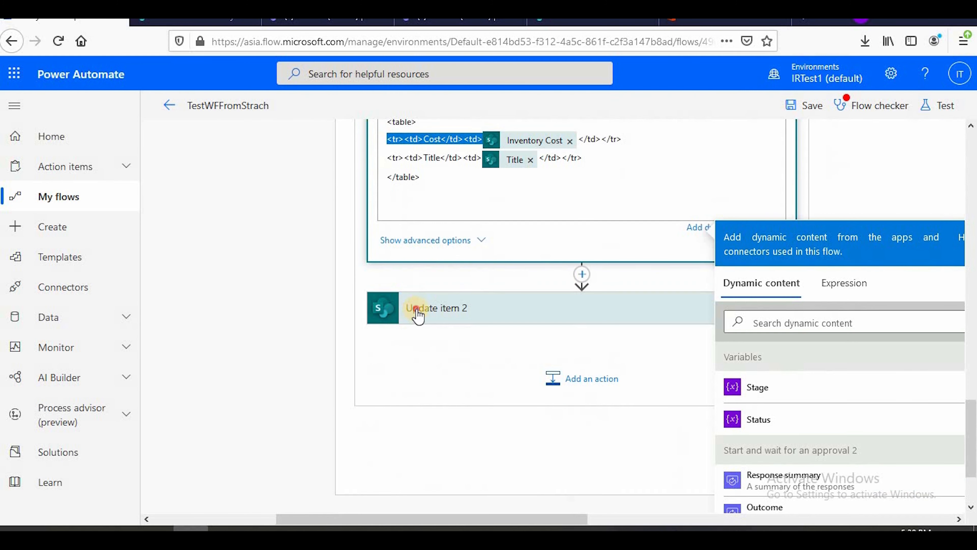
pyautogui.click(414, 310)
pyautogui.scroll(-4, 449, 303)
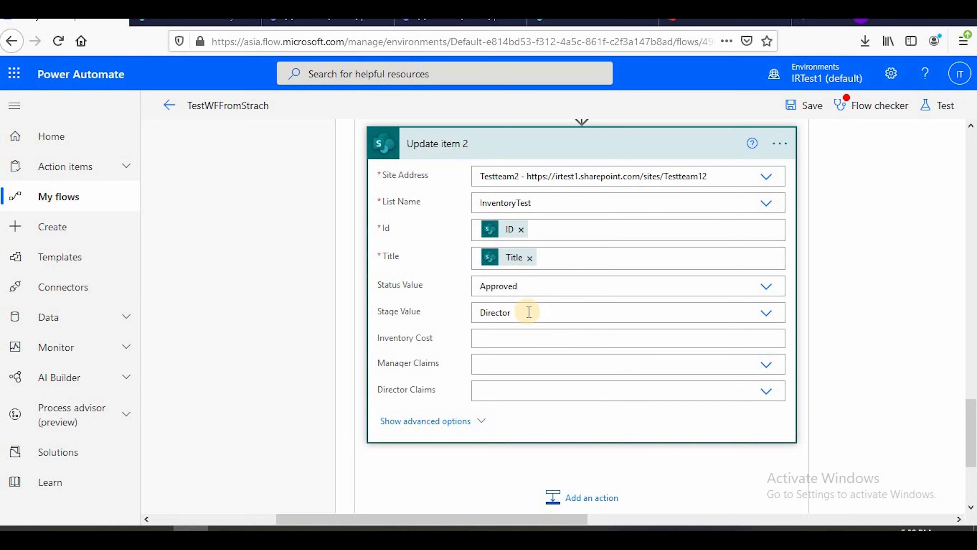
# Switch to the SharePoint InventoryTest list and refresh it to check the Test1 item's Status and Stage
pyautogui.click(195, 23)
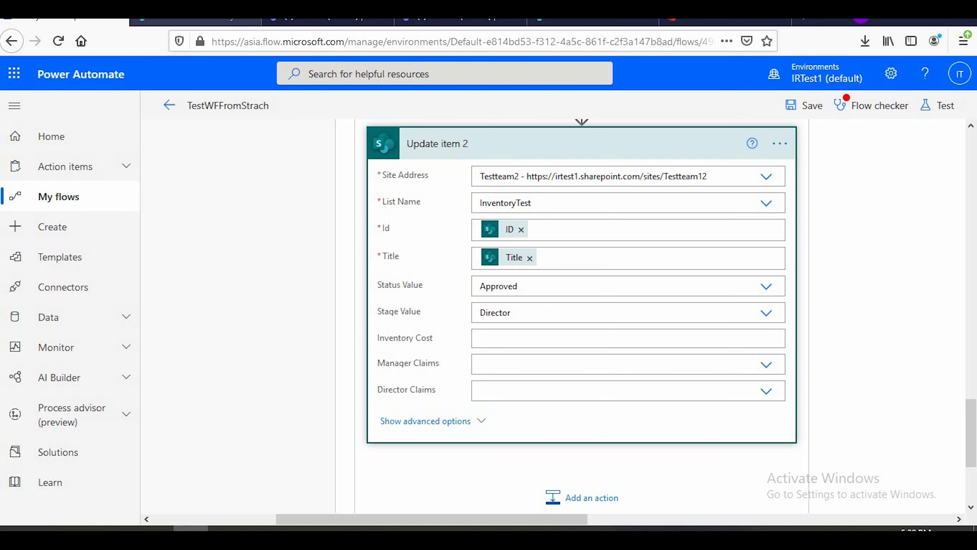
pyautogui.click(57, 40)
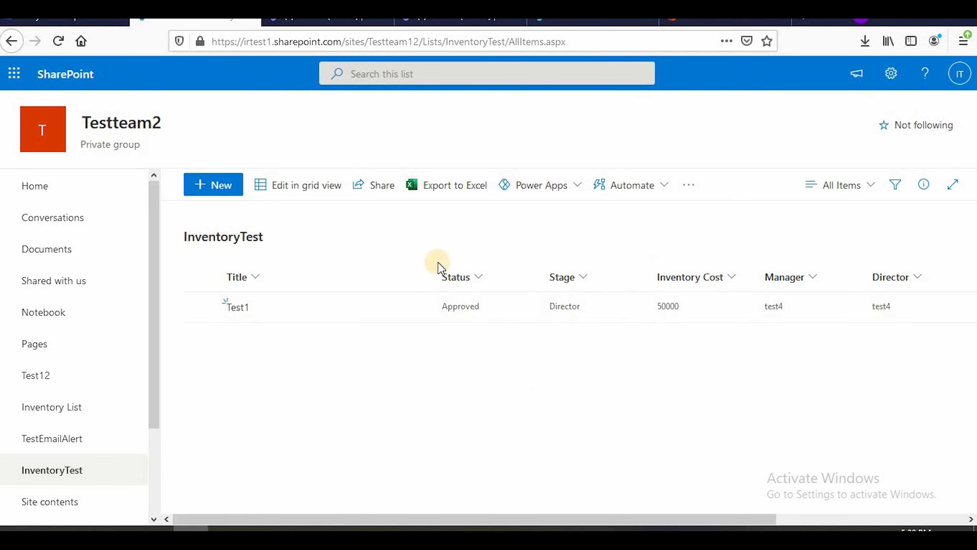
pyautogui.hotkey('alt', 'Tab')
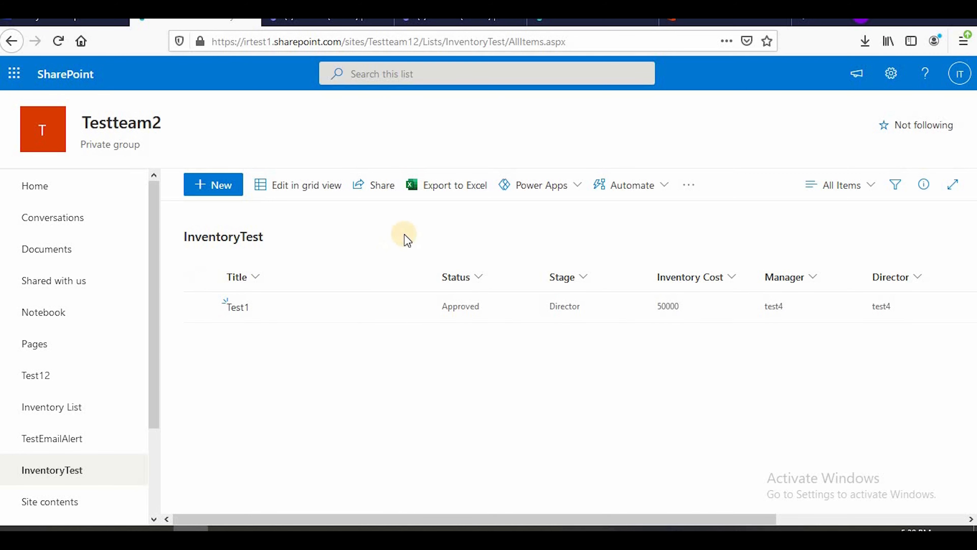
# Start a new InventoryTest item titled Test2 with Status Pending, Stage Manager and Inventory Cost 1000
pyautogui.click(206, 187)
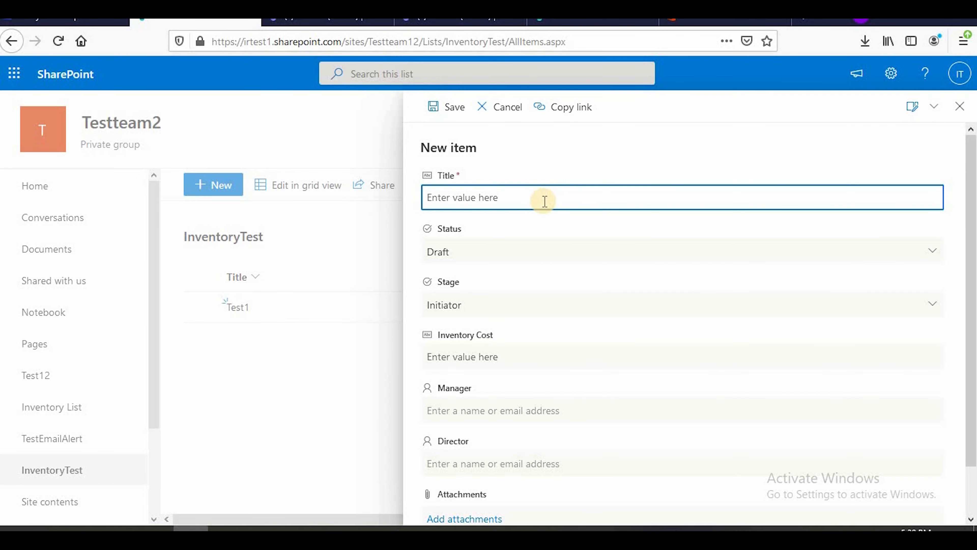
pyautogui.write('Test2')
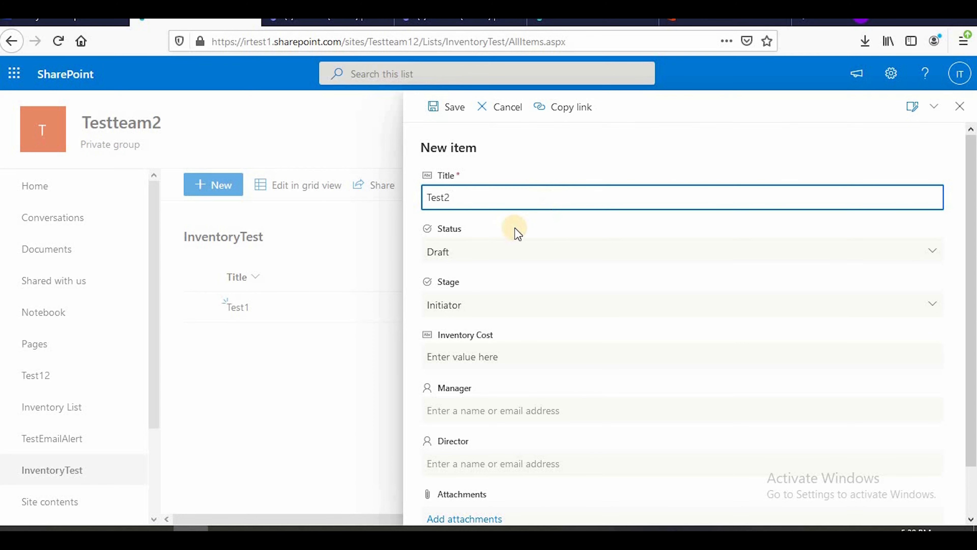
pyautogui.click(508, 250)
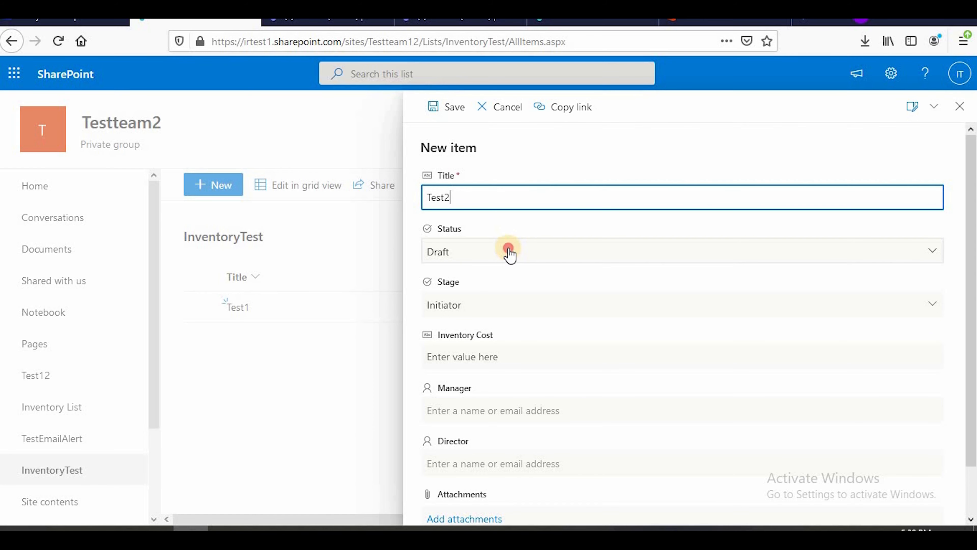
pyautogui.click(519, 329)
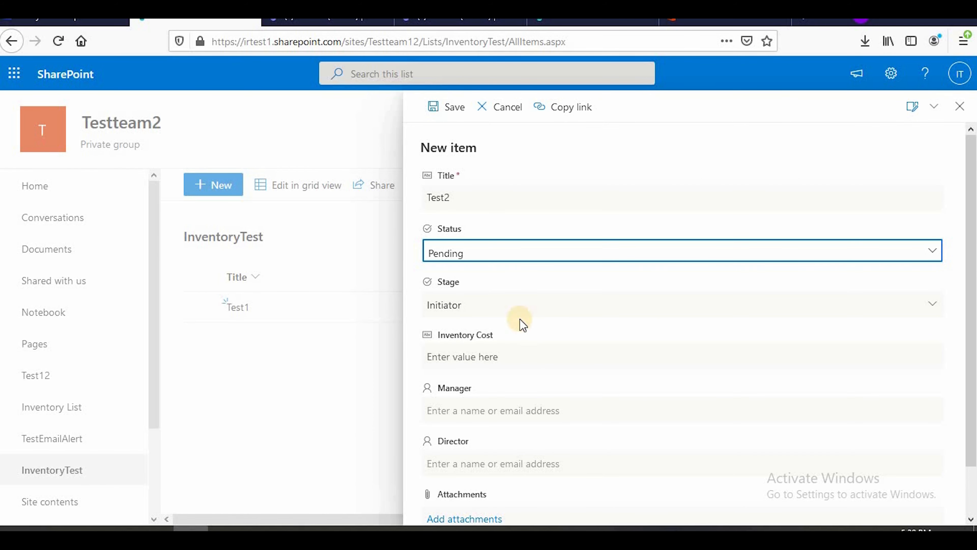
pyautogui.click(500, 304)
pyautogui.click(510, 381)
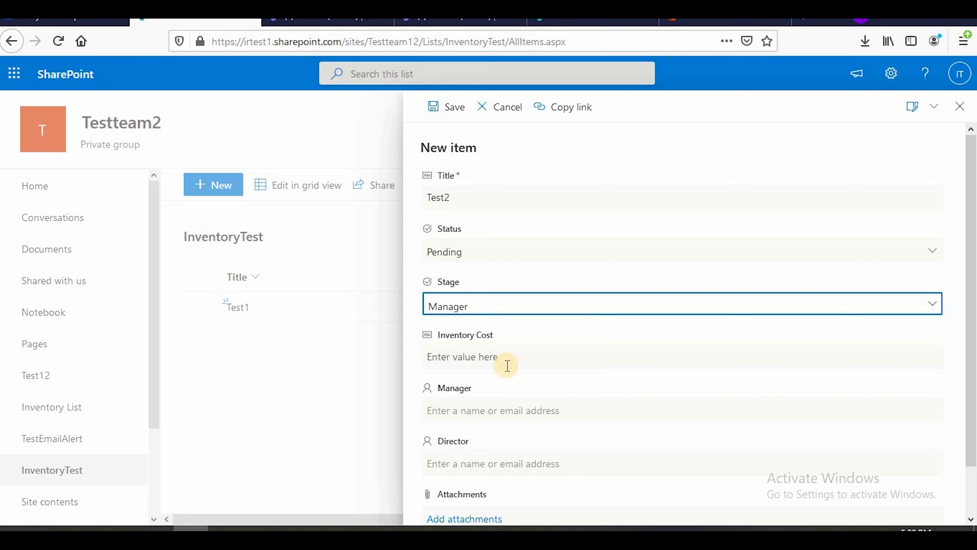
pyautogui.click(506, 358)
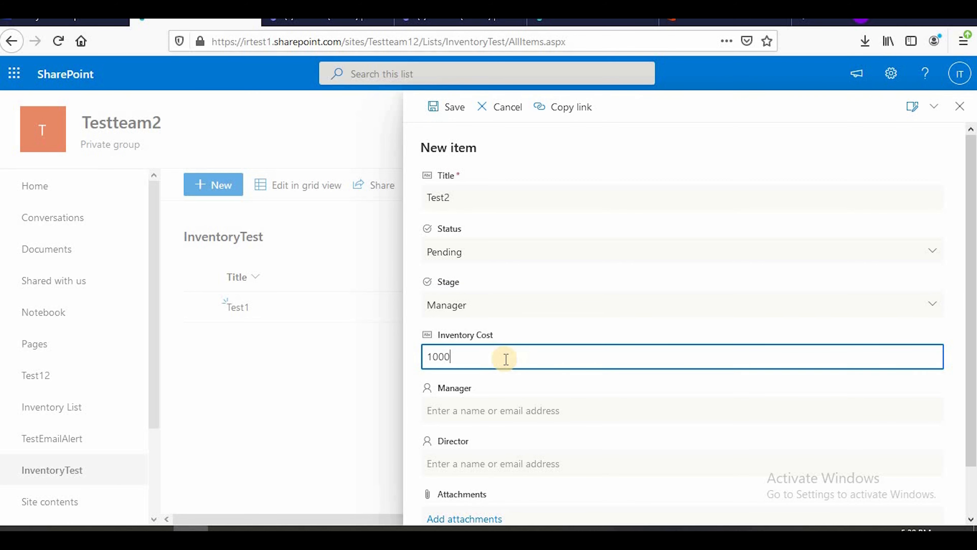
# Assign the test4 account as both Manager and Director of the Test2 item and save it
pyautogui.scroll(-2, 577, 356)
pyautogui.click(535, 359)
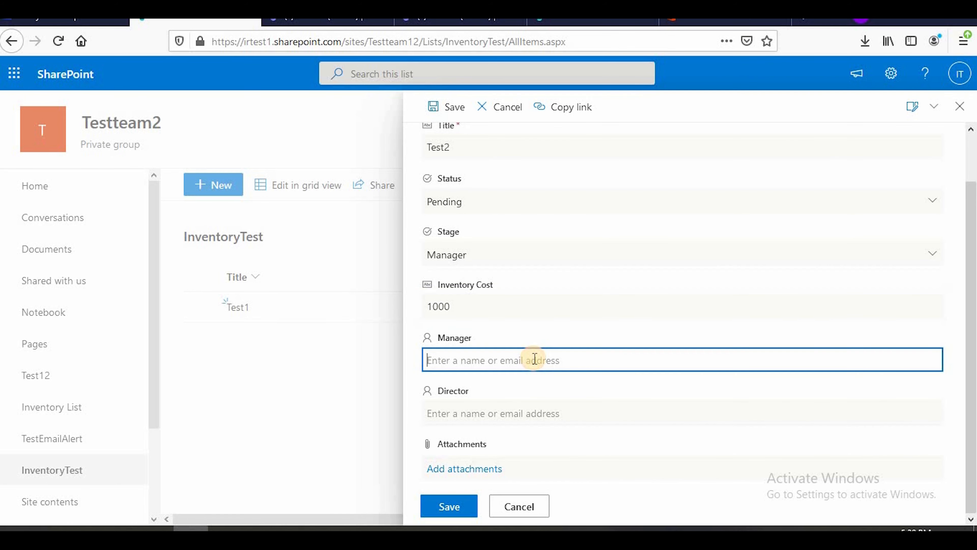
pyautogui.write('tes')
pyautogui.press('BackSpace')
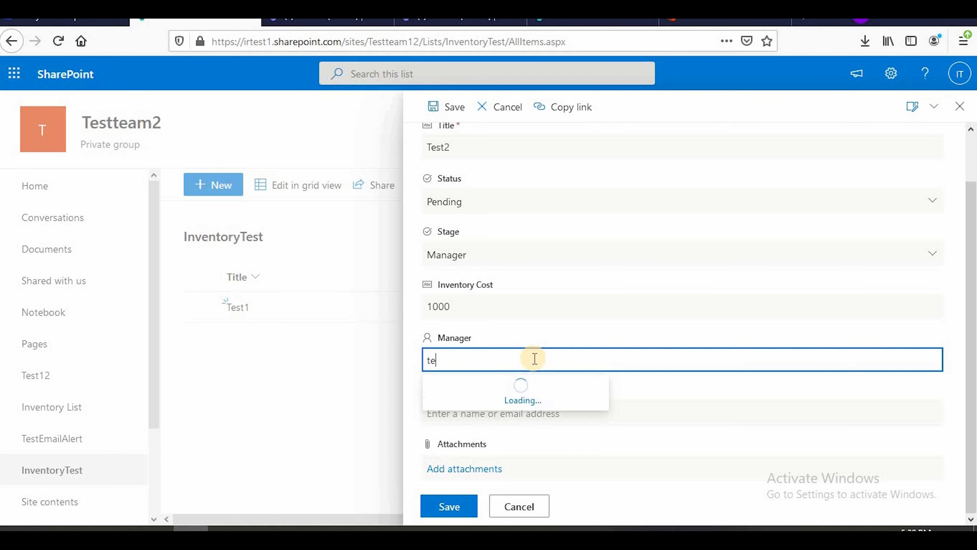
pyautogui.write('st4')
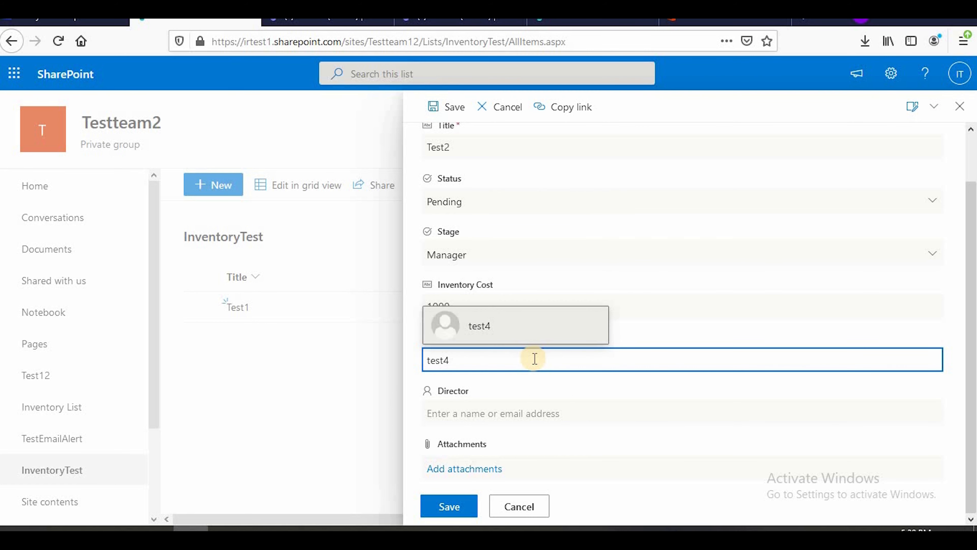
pyautogui.click(517, 321)
pyautogui.click(536, 412)
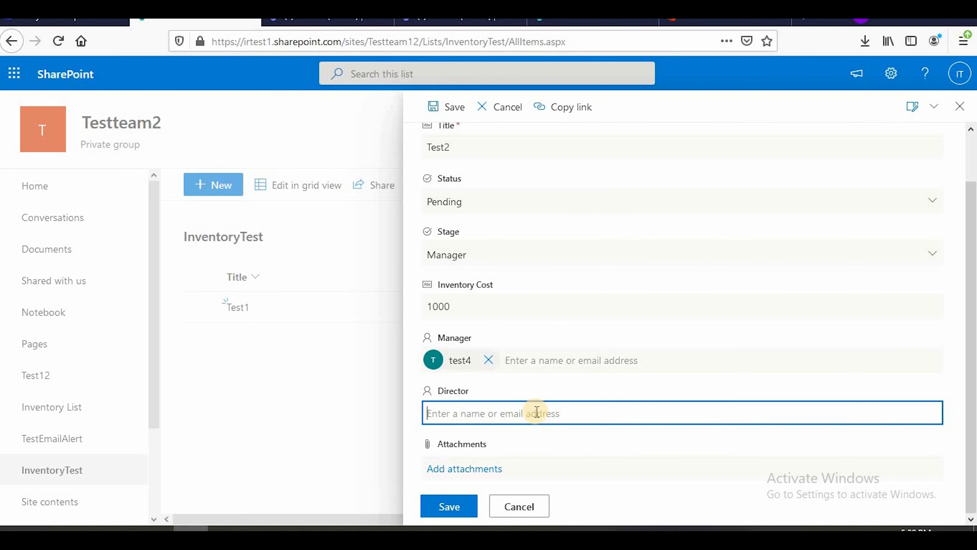
pyautogui.write('test')
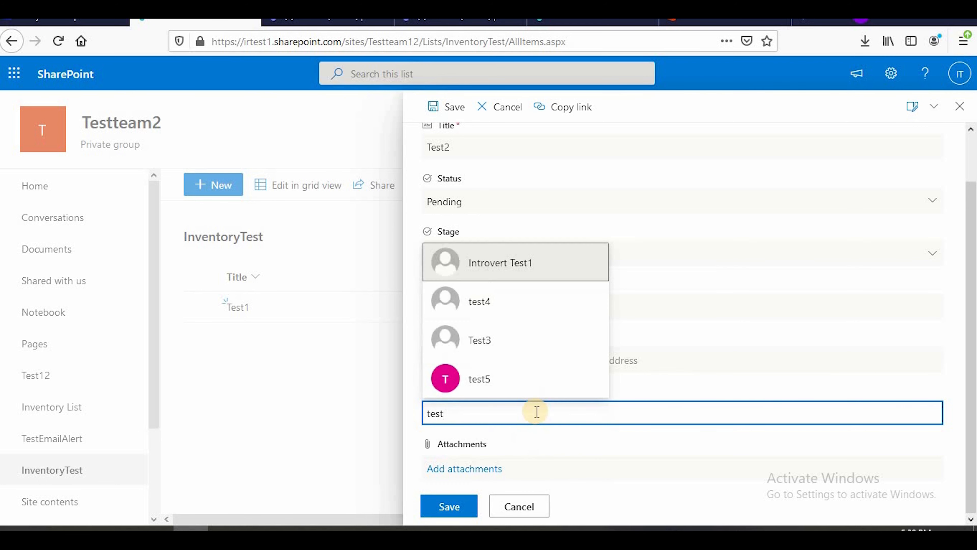
pyautogui.click(523, 306)
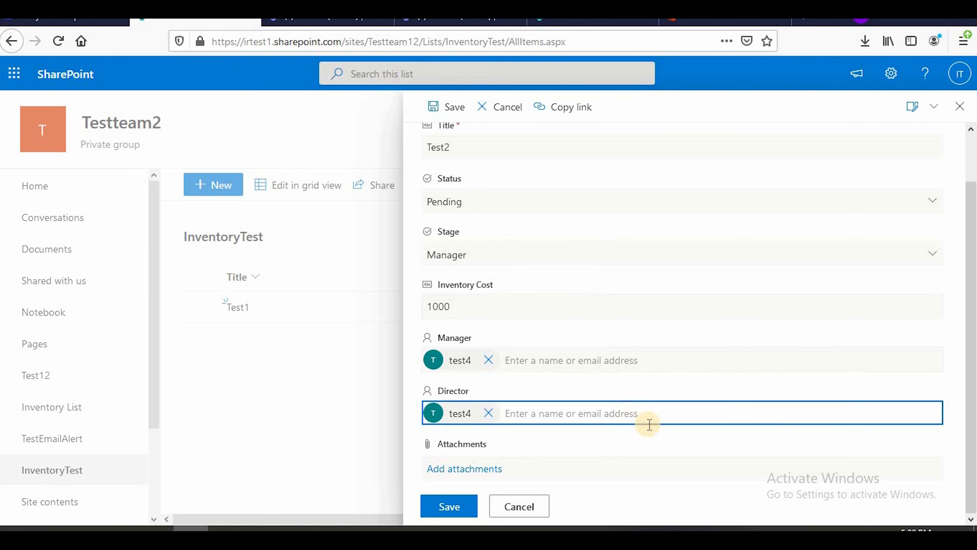
pyautogui.click(447, 506)
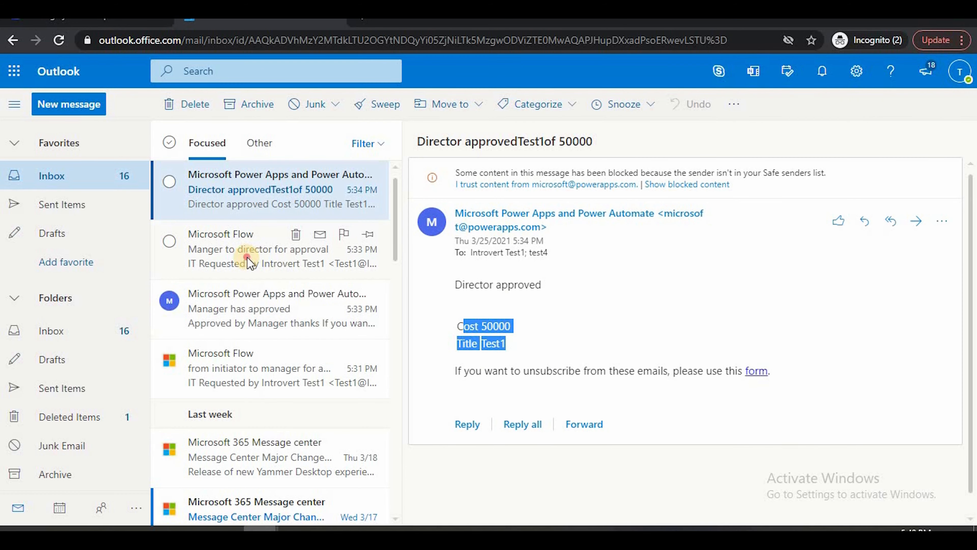
# Switch to Outlook, reopen the director approval notification and check which account is signed in to the mailbox
pyautogui.click(273, 258)
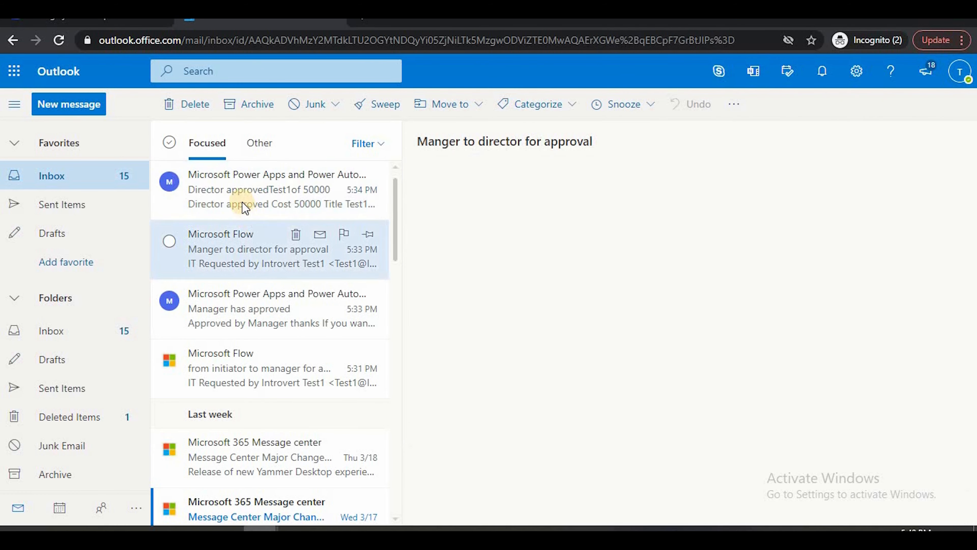
pyautogui.click(247, 196)
pyautogui.click(960, 71)
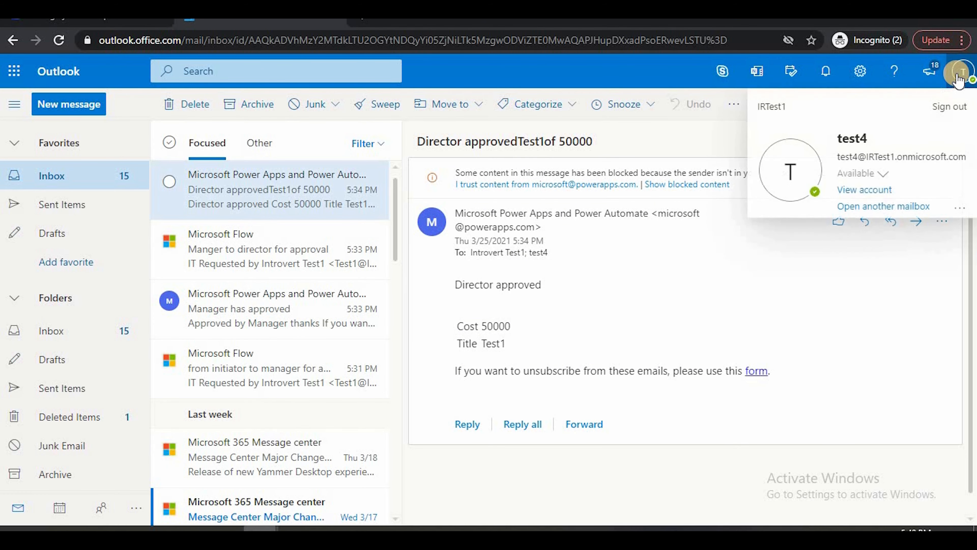
pyautogui.click(670, 265)
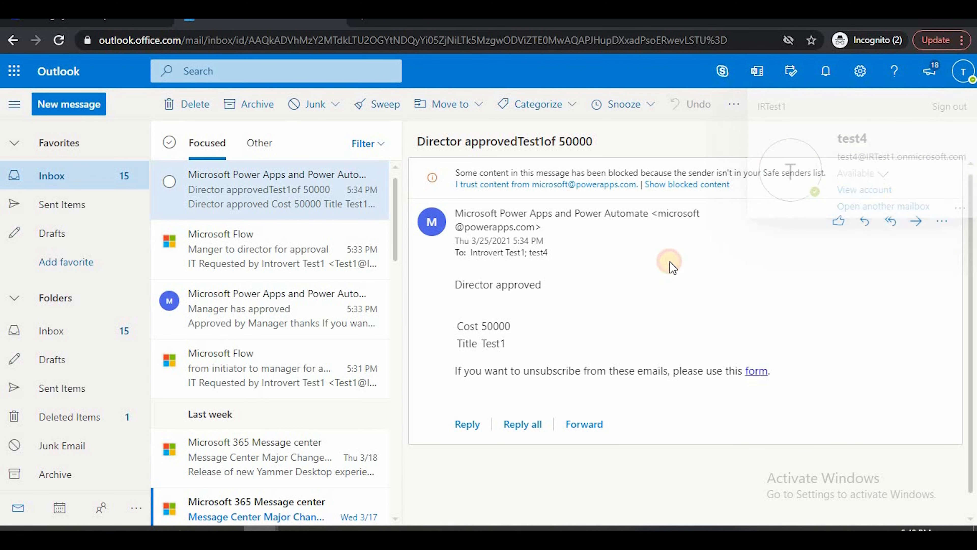
# Watch the inbox for the Test2 request and open its new "from initiator to manager for approval" email
pyautogui.click(247, 258)
pyautogui.click(238, 184)
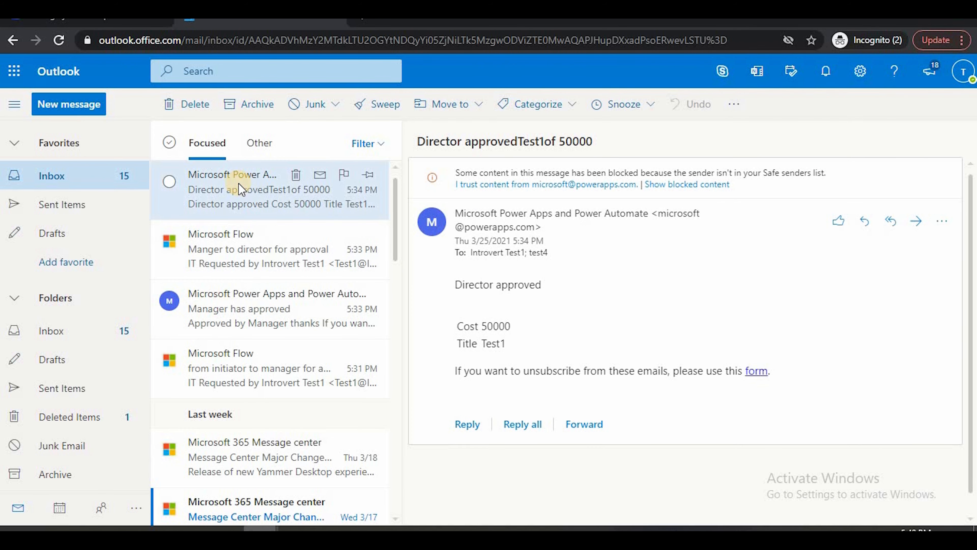
pyautogui.click(269, 248)
pyautogui.click(250, 191)
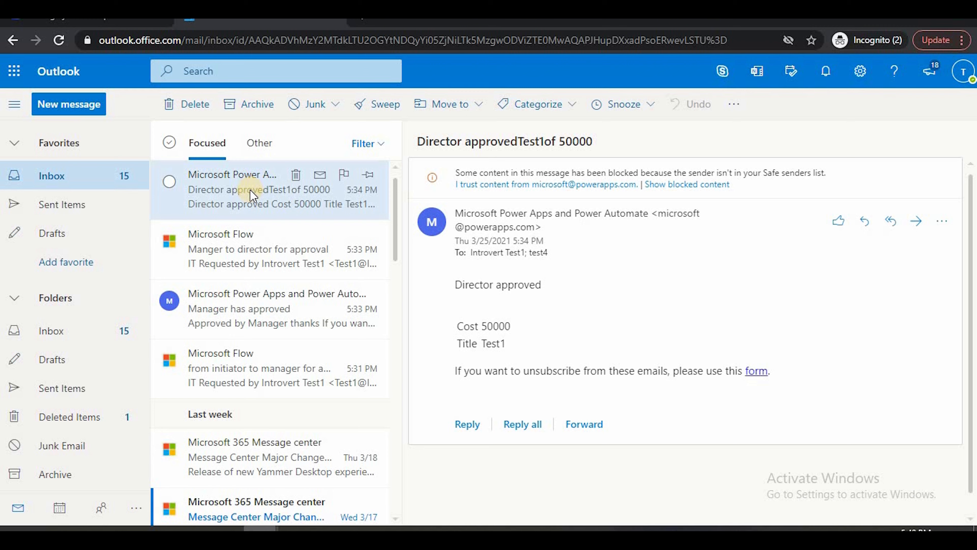
pyautogui.click(268, 252)
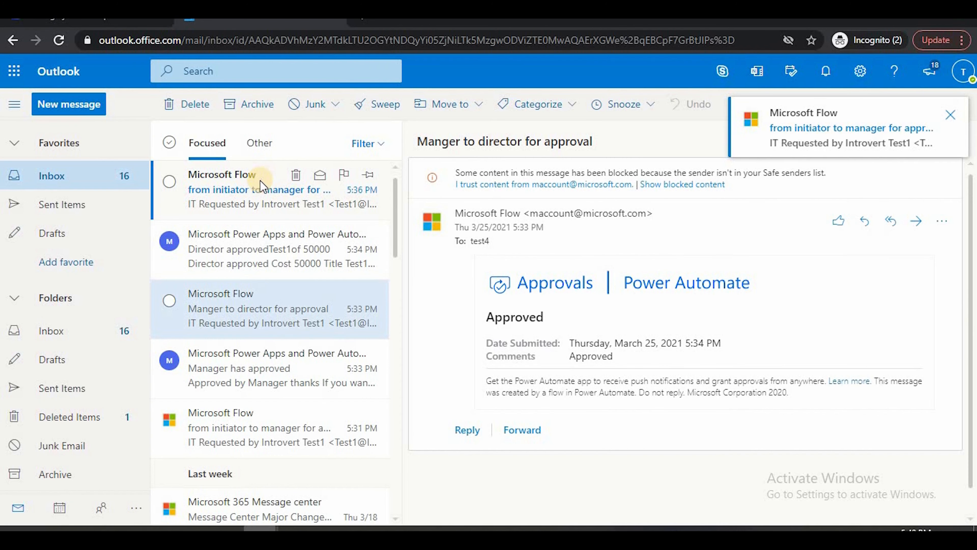
pyautogui.click(261, 183)
pyautogui.scroll(-2, 673, 324)
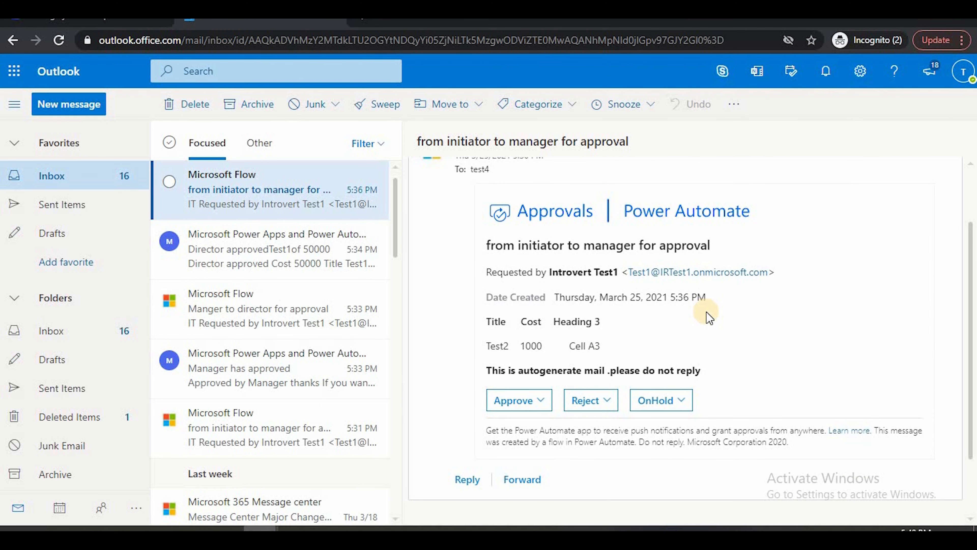
# Highlight the manager approval email's title, switch to the TestWFFromStrach flow in Power Automate and collapse Condition 4 and Condition 3
pyautogui.moveTo(522, 245); pyautogui.dragTo(704, 258)
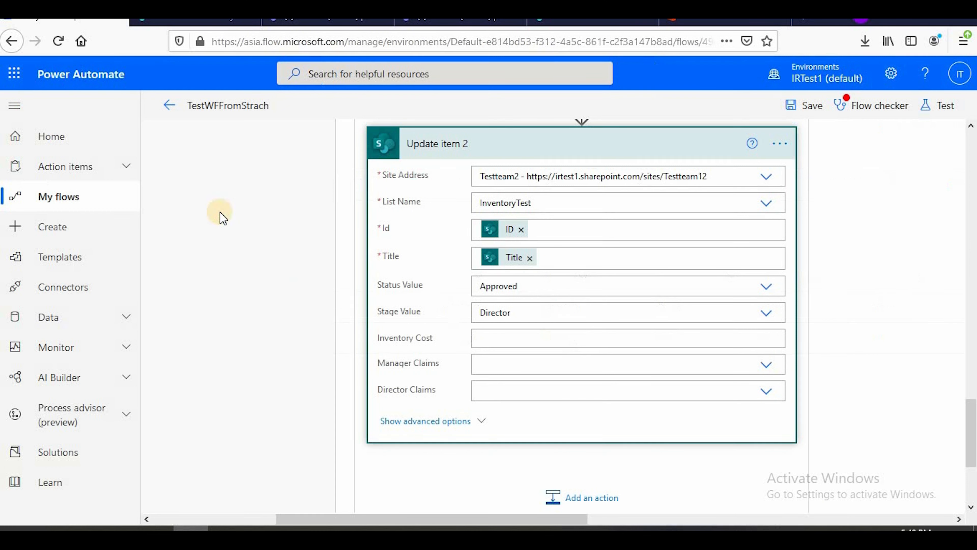
pyautogui.scroll(12, 375, 314)
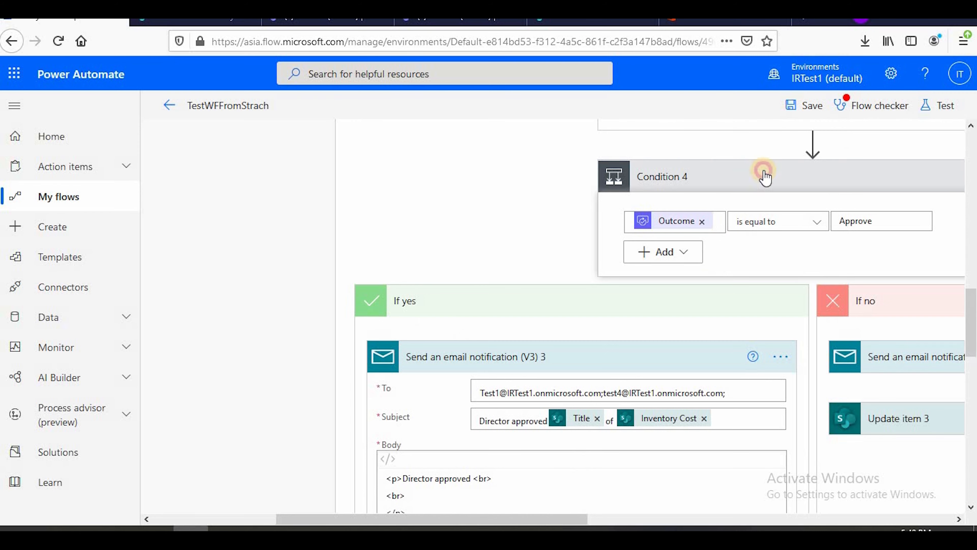
pyautogui.click(765, 176)
pyautogui.scroll(10, 615, 269)
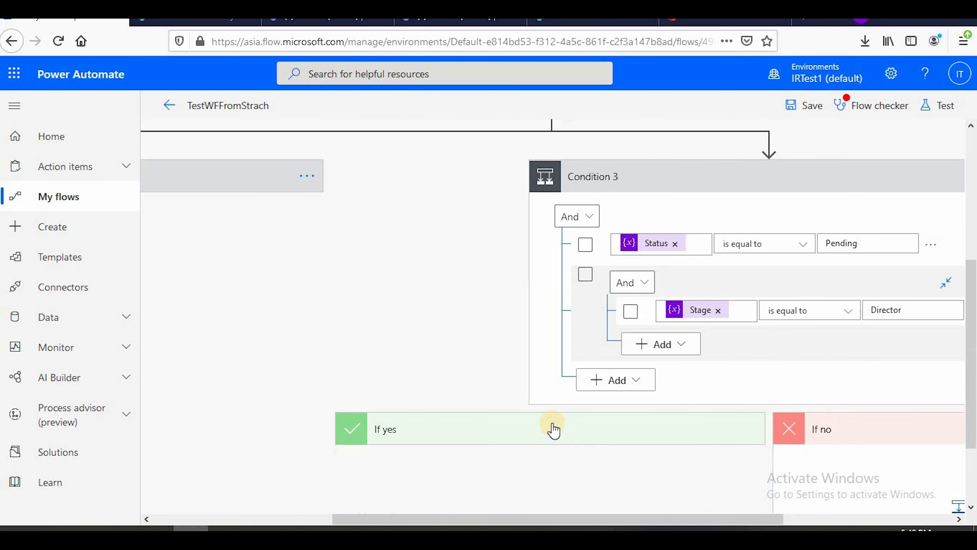
pyautogui.scroll(6, 693, 319)
pyautogui.click(660, 417)
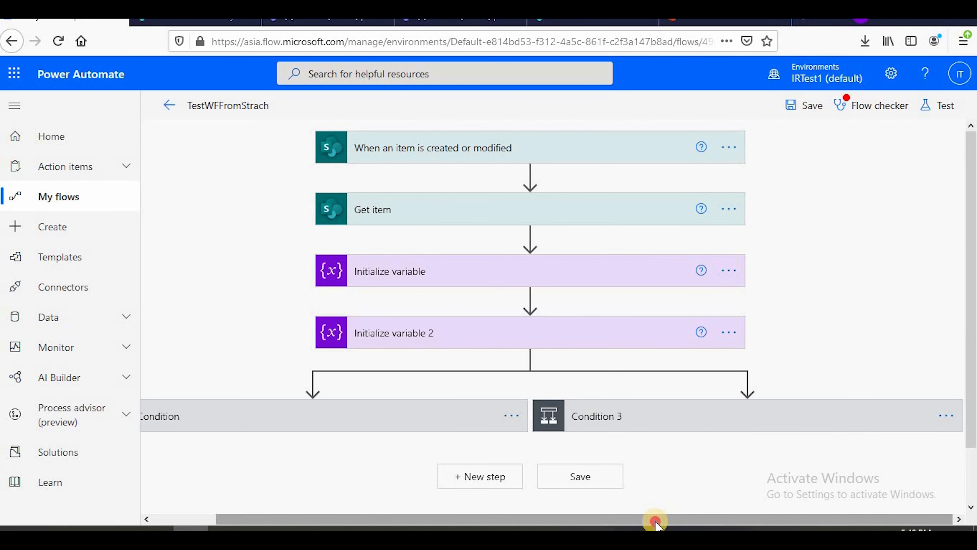
# Expand the first Condition and its If yes branch, and examine the manager approval's response options, title, assignee and details
pyautogui.moveTo(654, 520); pyautogui.dragTo(331, 356)
pyautogui.scroll(-2, 269, 362)
pyautogui.click(261, 370)
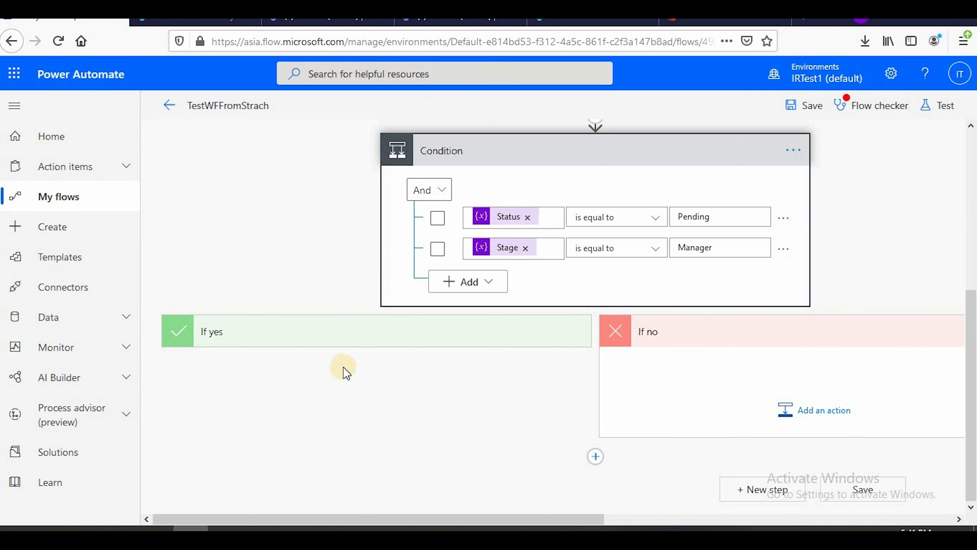
pyautogui.click(323, 335)
pyautogui.scroll(-7, 557, 242)
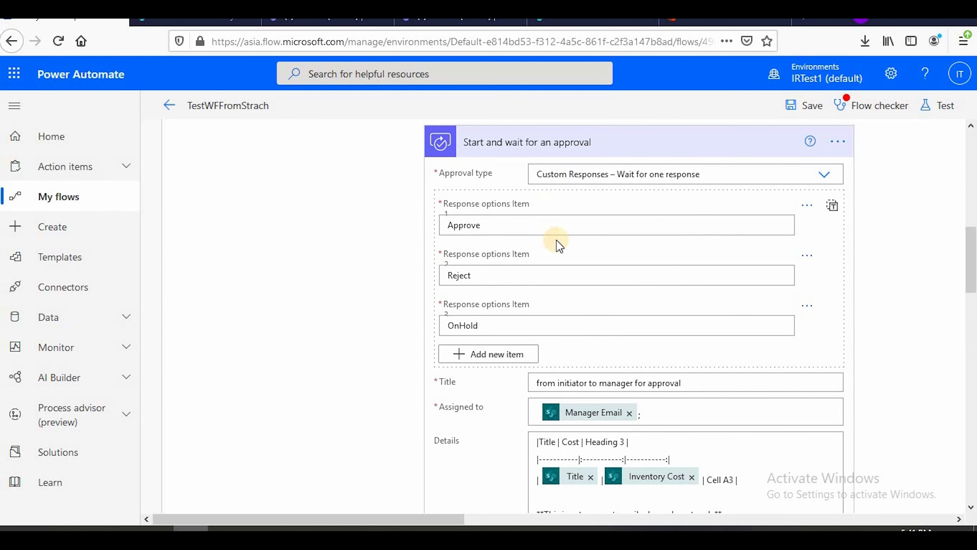
pyautogui.scroll(-5, 610, 301)
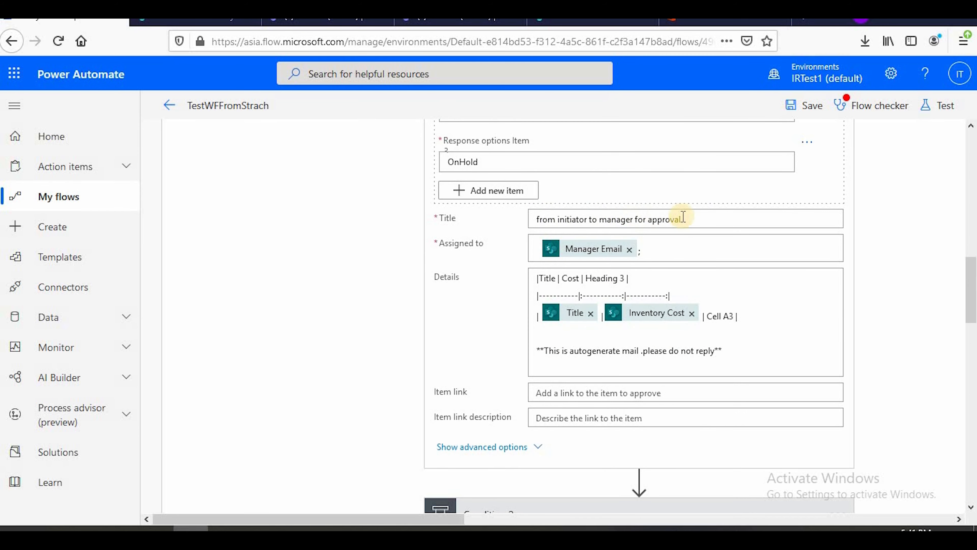
pyautogui.scroll(-7, 694, 275)
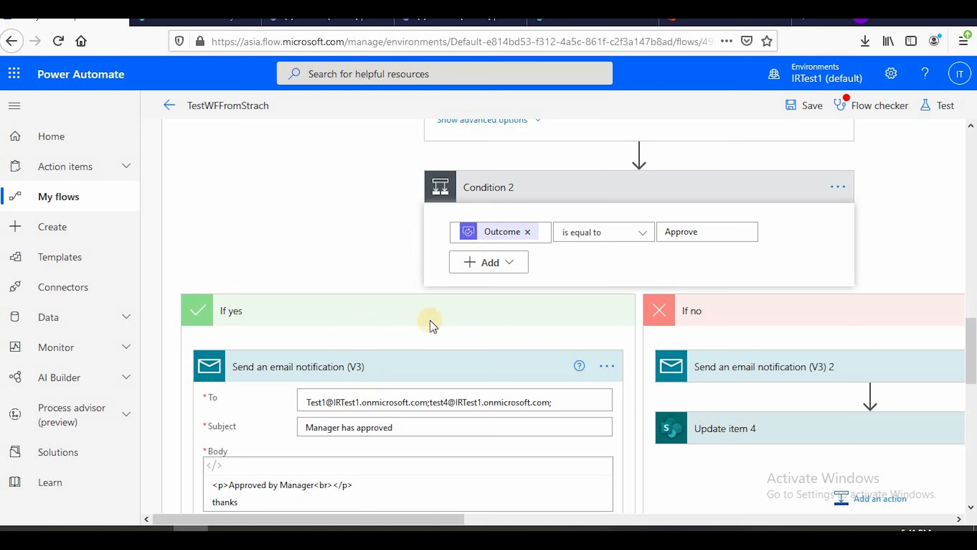
# Examine the If no branch of Condition 2 and expand its Send an email notification (V3) 2 action
pyautogui.scroll(-4, 430, 321)
pyautogui.scroll(4, 756, 206)
pyautogui.moveTo(436, 519); pyautogui.dragTo(550, 518)
pyautogui.scroll(-4, 565, 293)
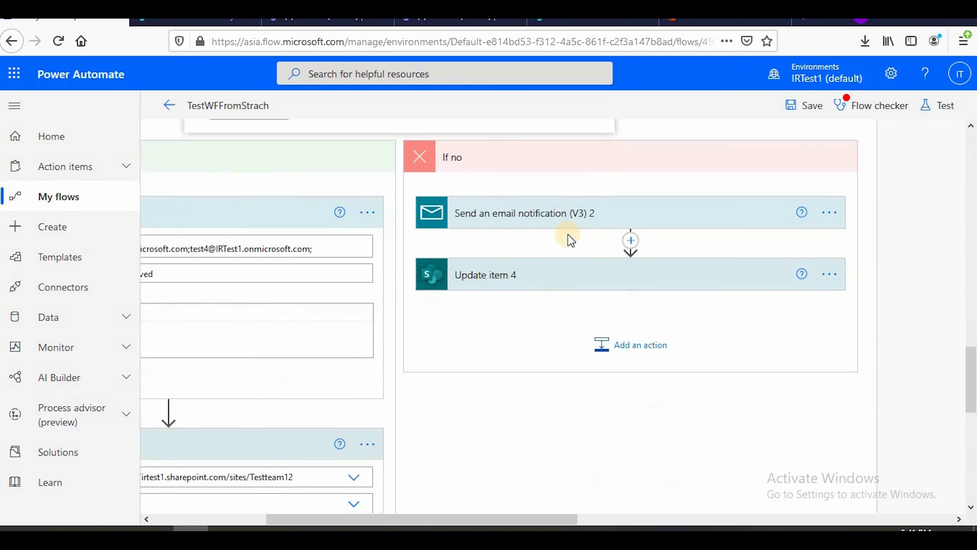
pyautogui.click(572, 204)
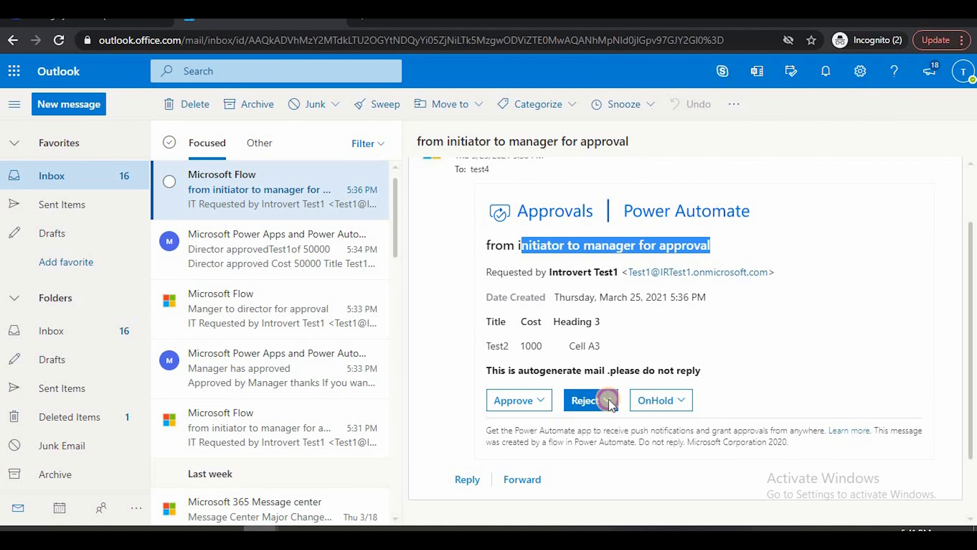
# Switch to Outlook and submit a Reject response with a comment on the Test2 manager approval request
pyautogui.click(609, 401)
pyautogui.click(561, 266)
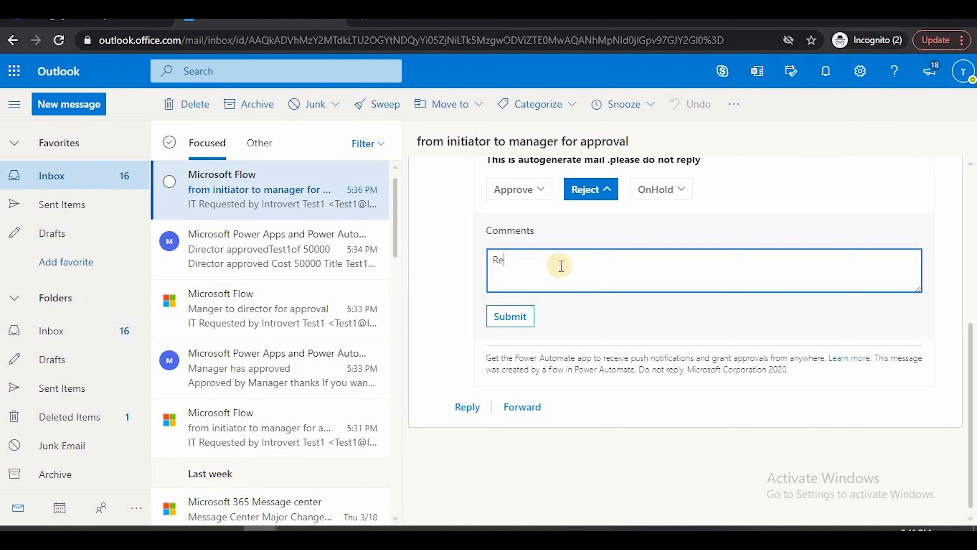
pyautogui.click(511, 315)
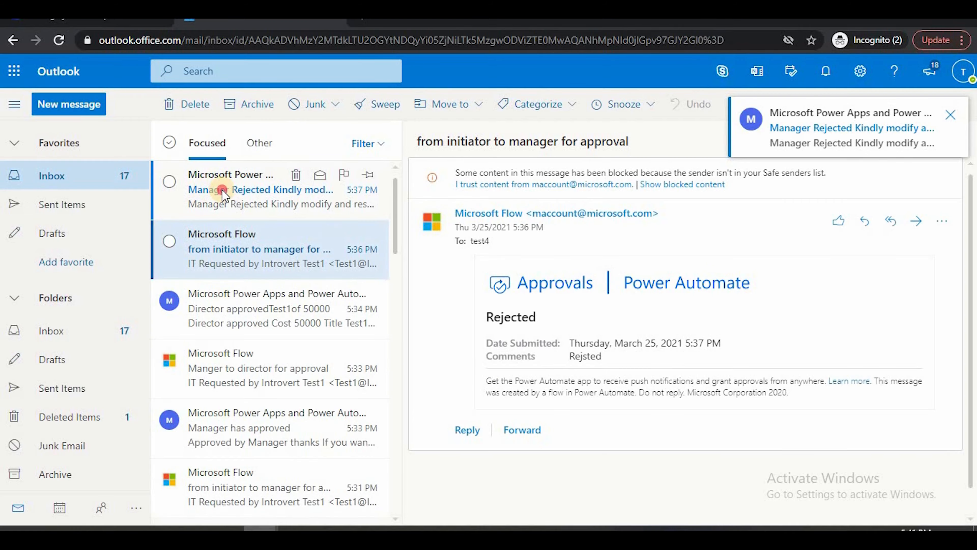
# Open the "Manager Rejected Kindly modify and resubmit" email and read its message
pyautogui.click(223, 191)
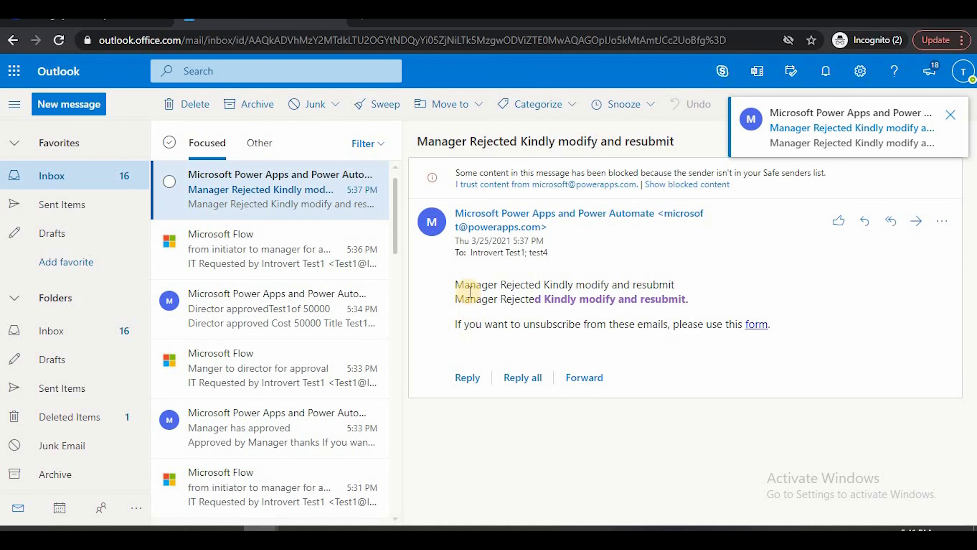
pyautogui.moveTo(488, 283); pyautogui.dragTo(702, 284)
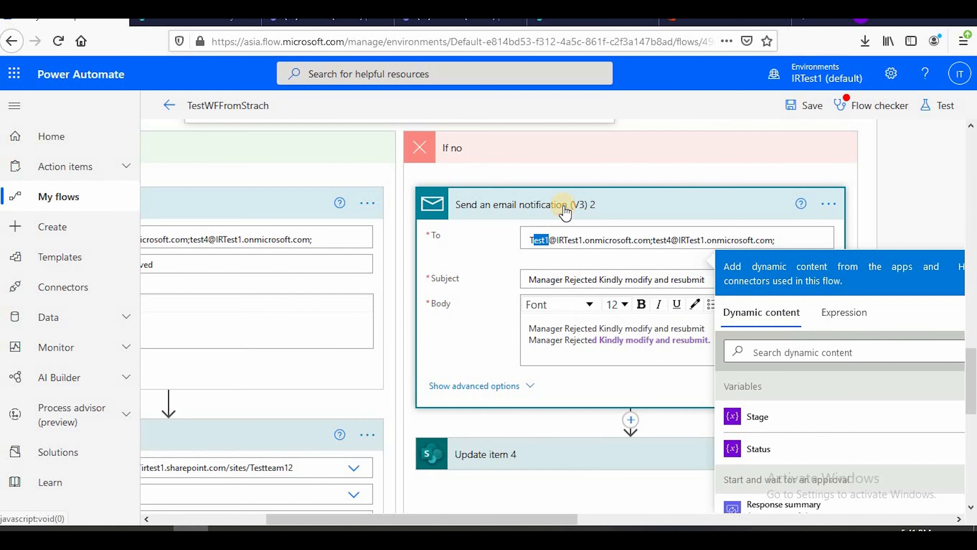
# Switch to Power Automate to review the Update item 4 settings, and refresh the InventoryTest list in SharePoint to check Test2
pyautogui.click(564, 204)
pyautogui.click(564, 267)
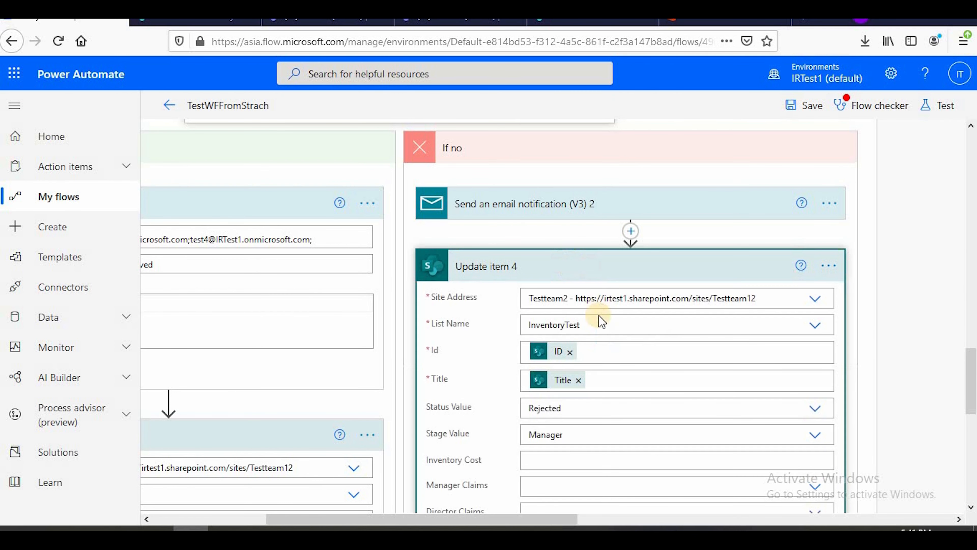
pyautogui.scroll(-4, 594, 327)
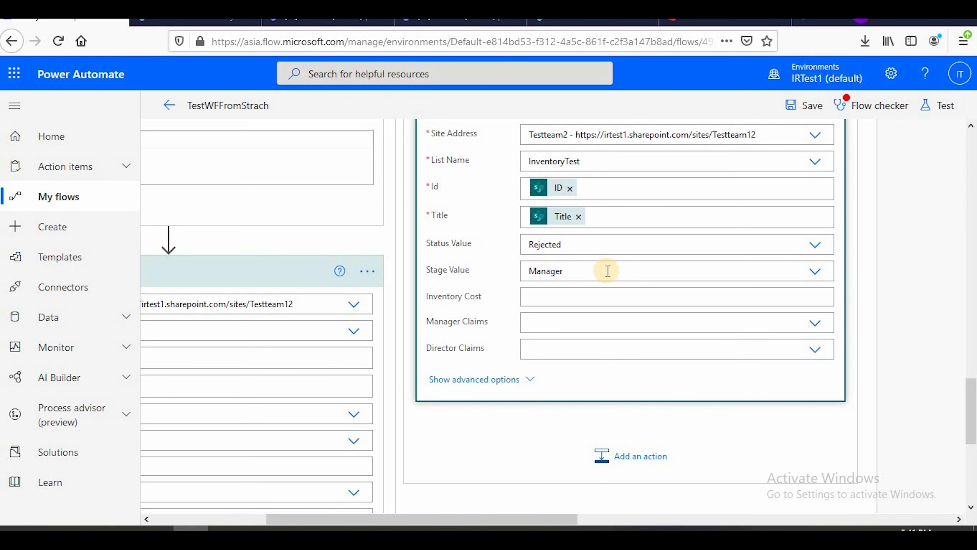
pyautogui.click(235, 22)
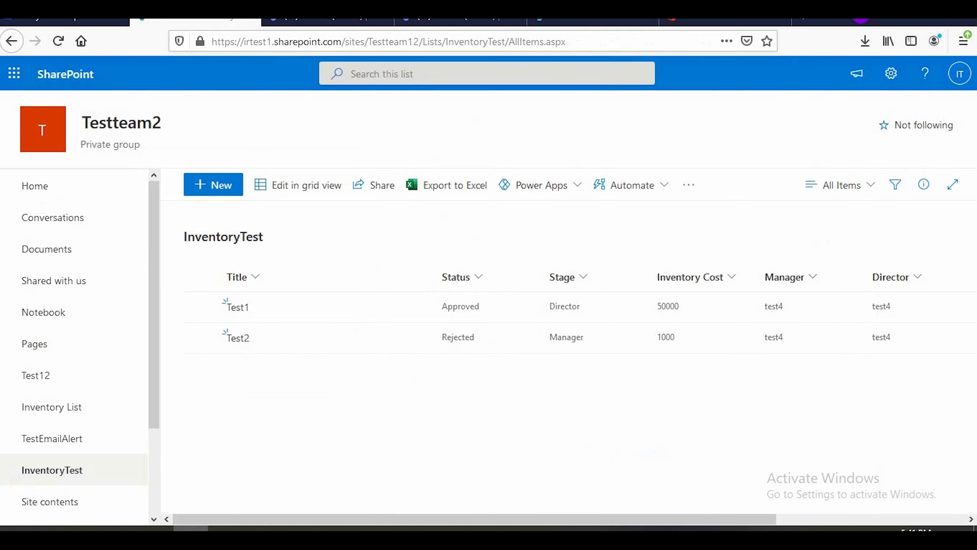
pyautogui.click(58, 45)
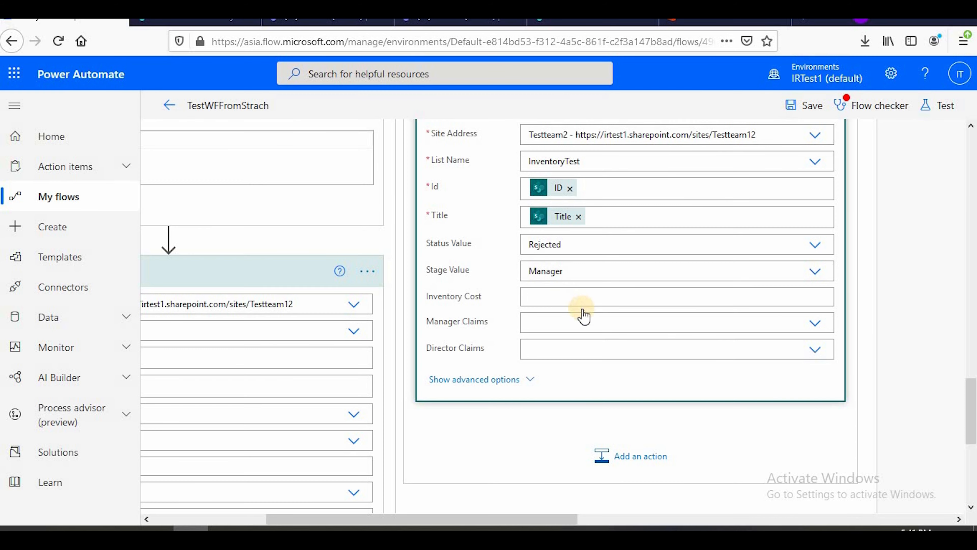
# Return to the TestWFFromStrach flow, collapse the first Condition and review the overall layout with both parallel condition branches
pyautogui.scroll(15, 582, 311)
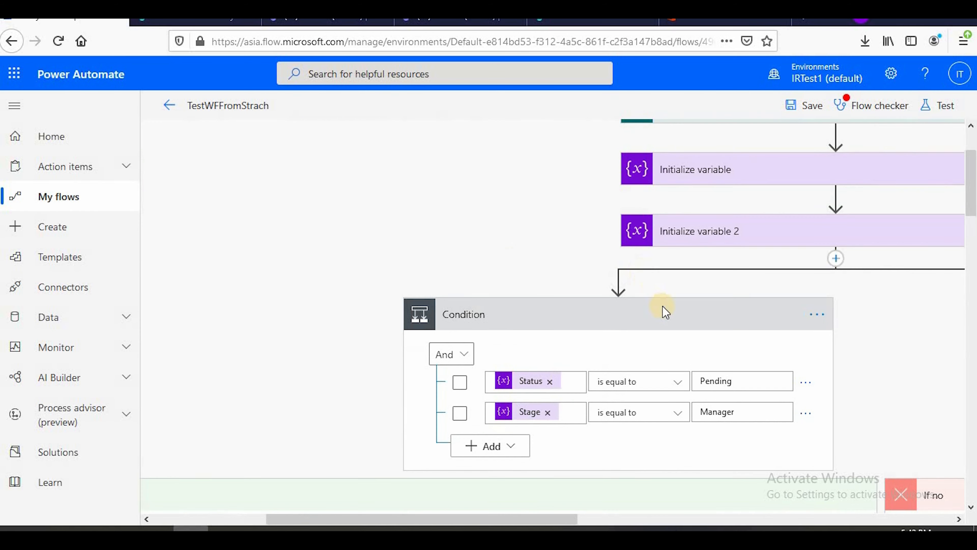
pyautogui.scroll(3, 665, 312)
pyautogui.click(670, 416)
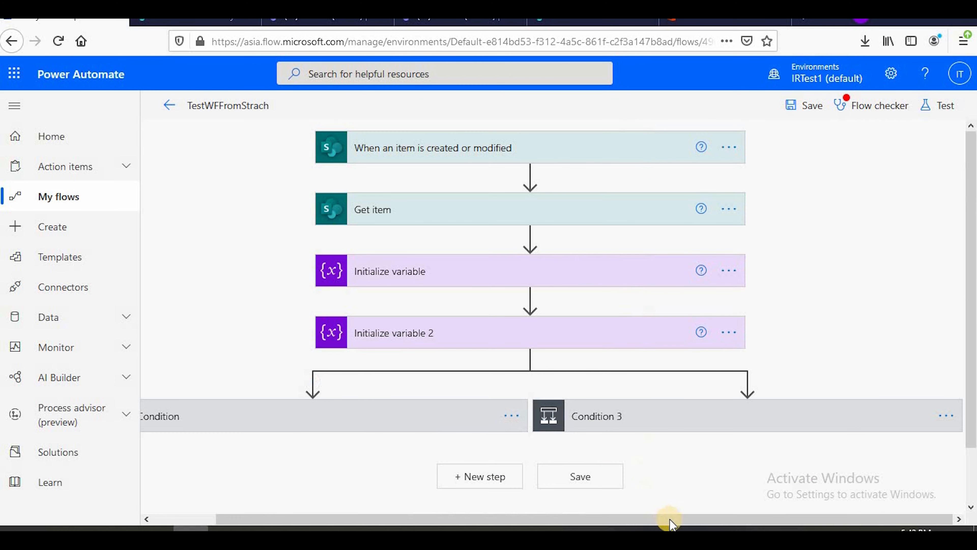
pyautogui.moveTo(454, 517); pyautogui.dragTo(391, 517)
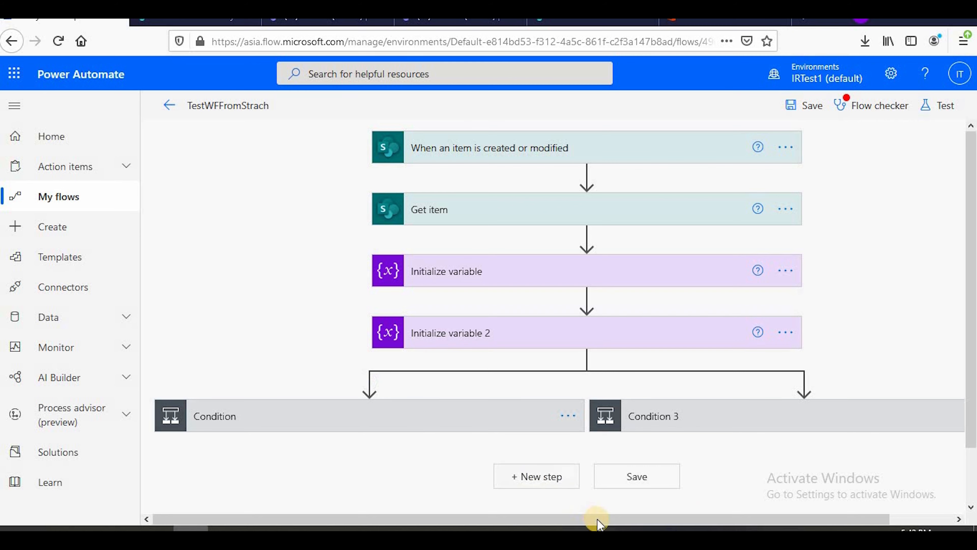
pyautogui.moveTo(662, 519); pyautogui.dragTo(727, 522)
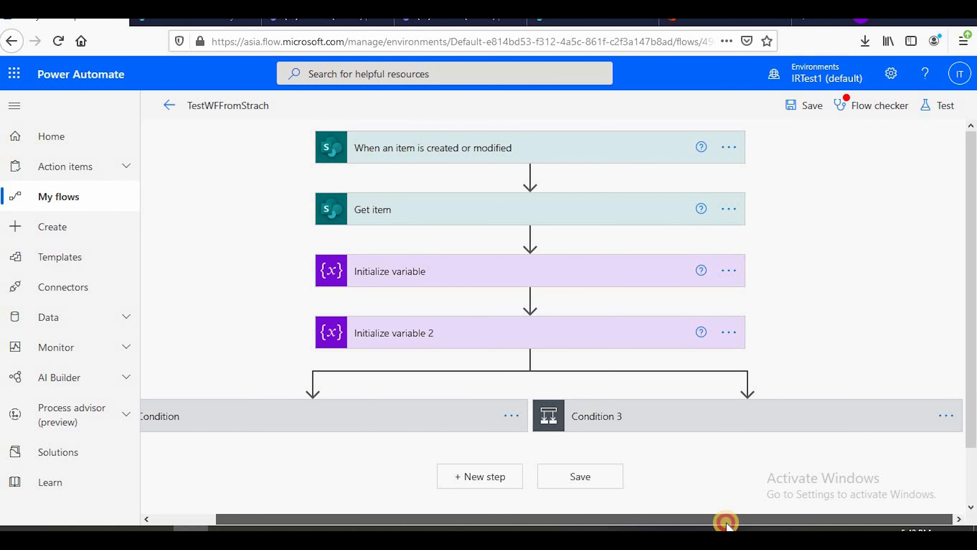